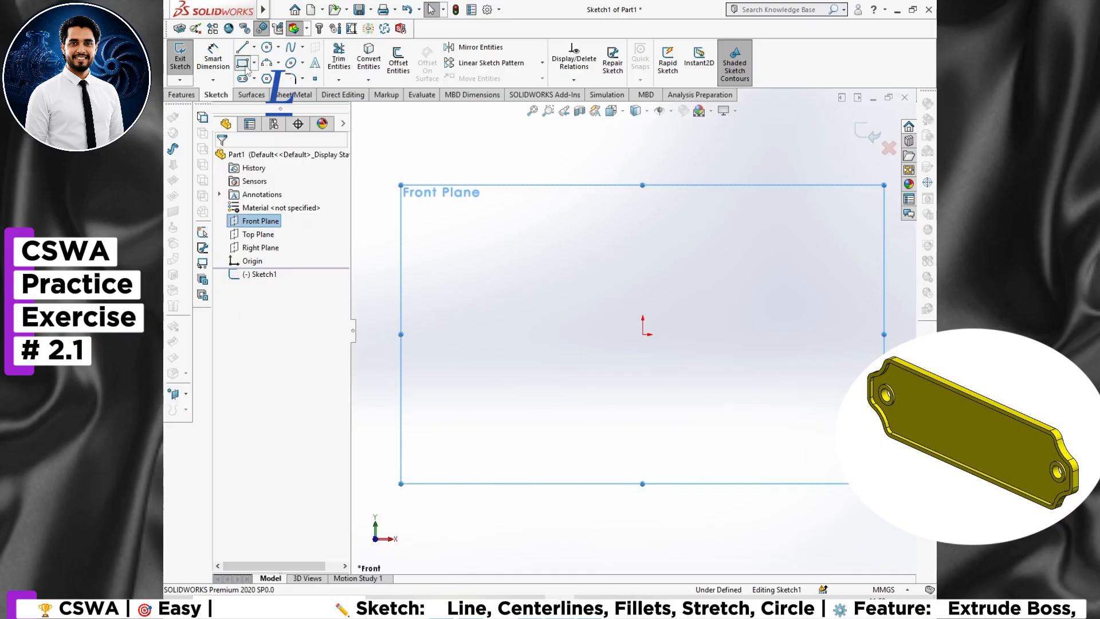
# Step: Sketch a center rectangle about 93 mm wide and 48 mm high, centred on the origin of the Front Plane
pyautogui.click(254, 64)
pyautogui.click(269, 98)
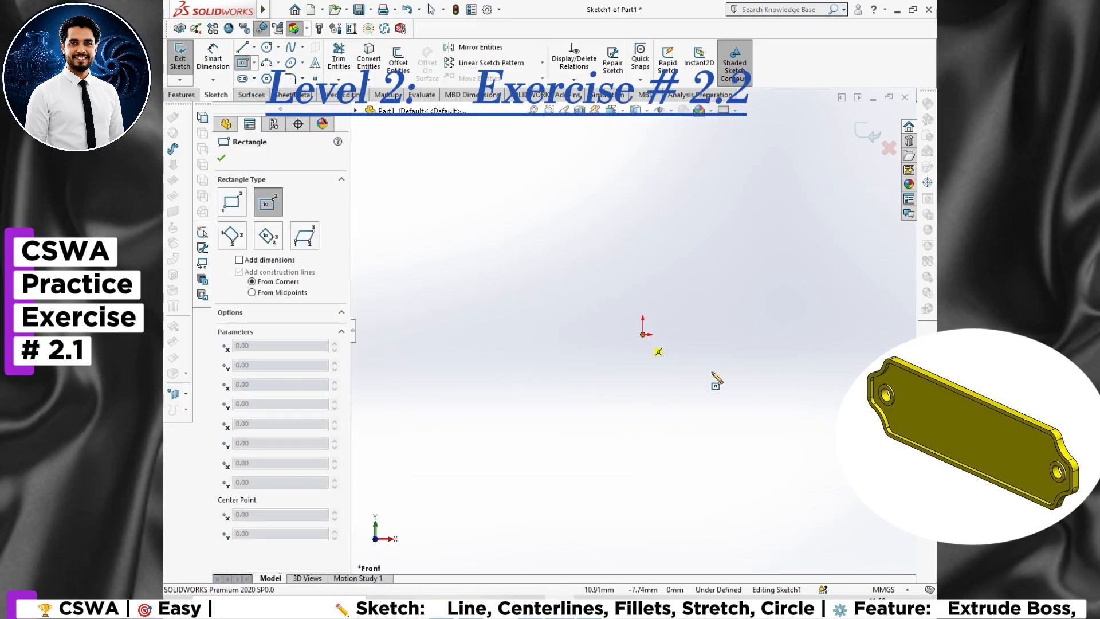
pyautogui.click(643, 334)
pyautogui.click(769, 399)
# Step: Dimension the rectangle to 109 mm wide and 31 mm high
pyautogui.rightClick(855, 339)
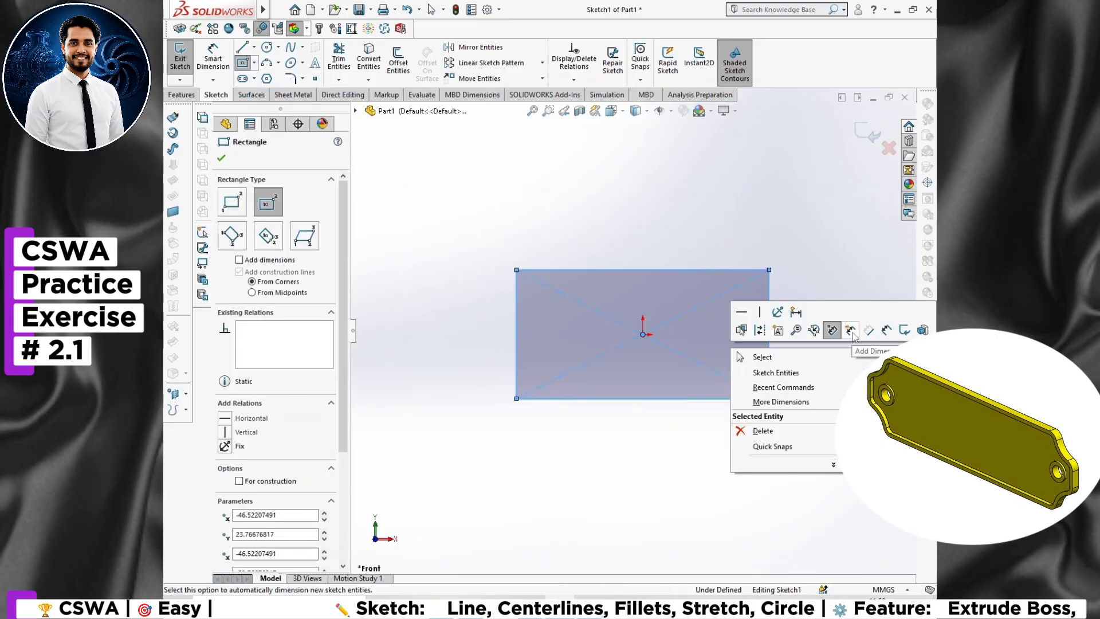
pyautogui.click(854, 336)
pyautogui.rightClick(825, 351)
pyautogui.click(886, 332)
pyautogui.click(696, 399)
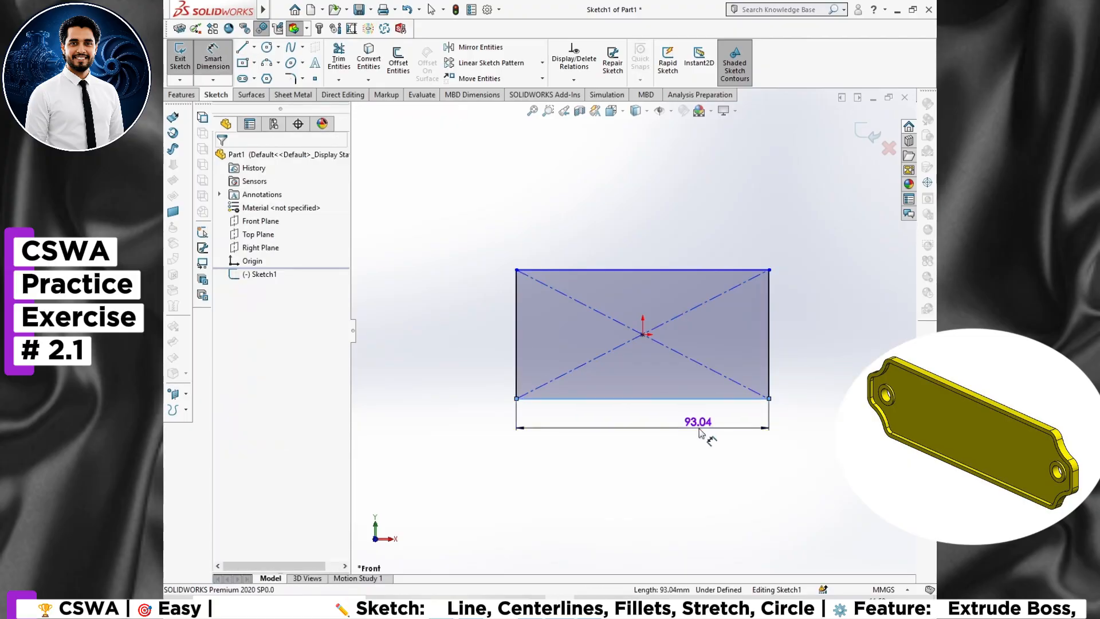
pyautogui.click(699, 433)
pyautogui.write('109')
pyautogui.press('Return')
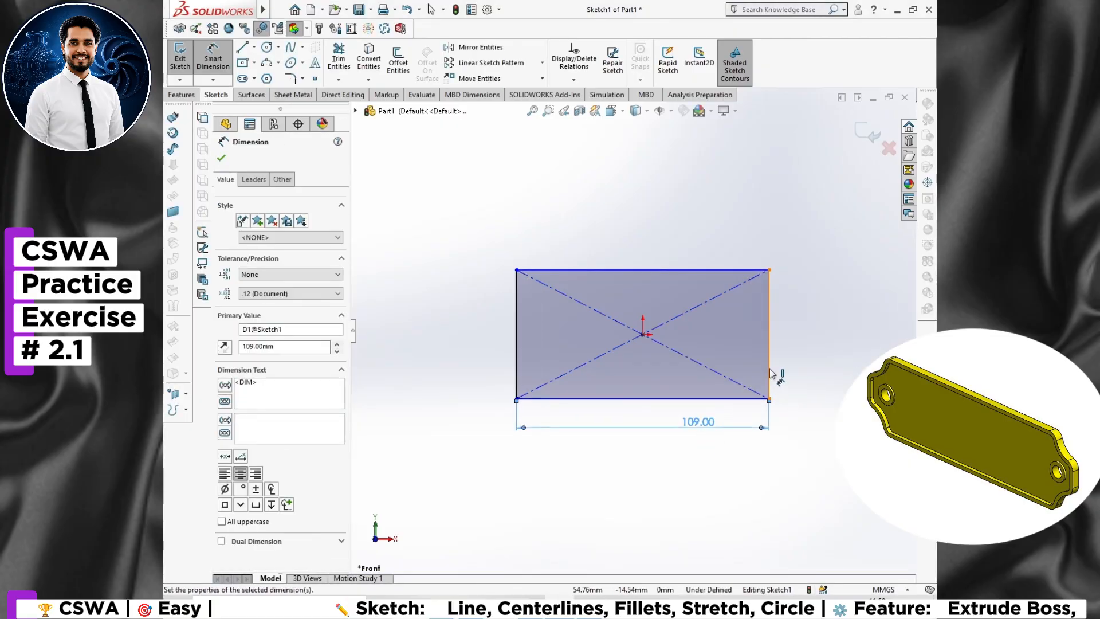
pyautogui.click(769, 373)
pyautogui.click(796, 369)
pyautogui.write('31')
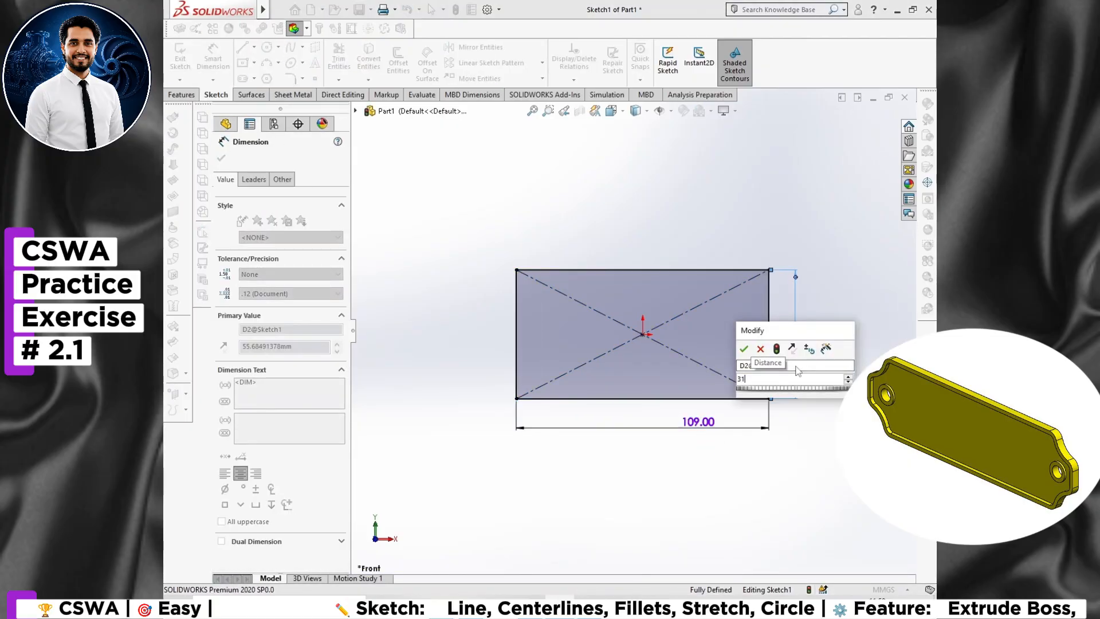
pyautogui.press('Return')
# Step: Consult the reference drawing and sketch circles of about 6 to 9 mm radius centred on the rectangle's four corners
pyautogui.hotkey('alt', 'Tab')
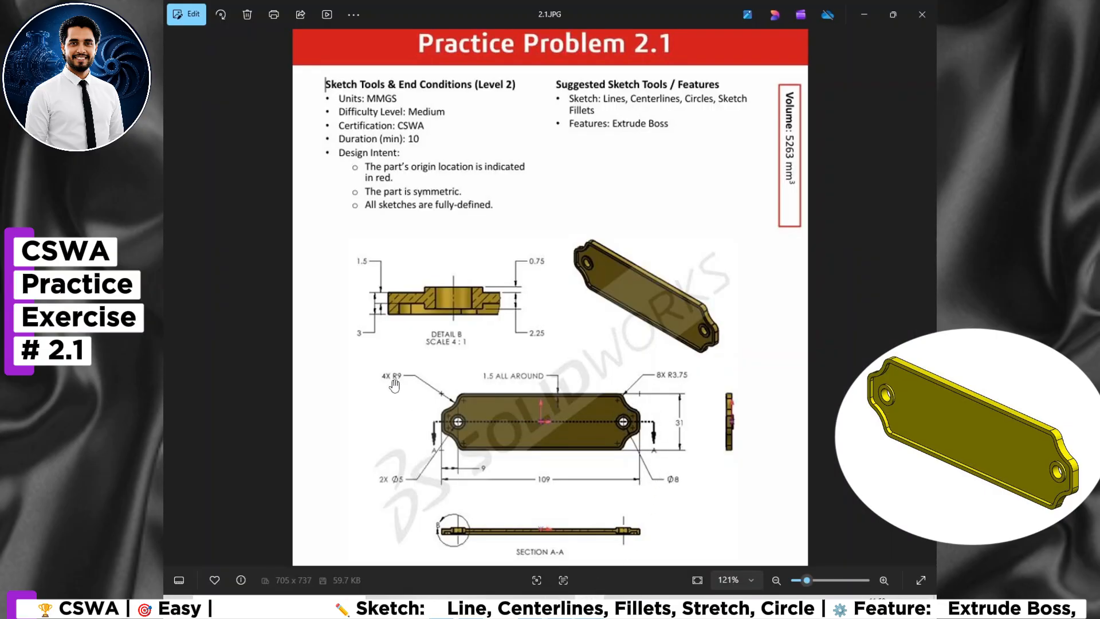
pyautogui.hotkey('alt', 'Tab')
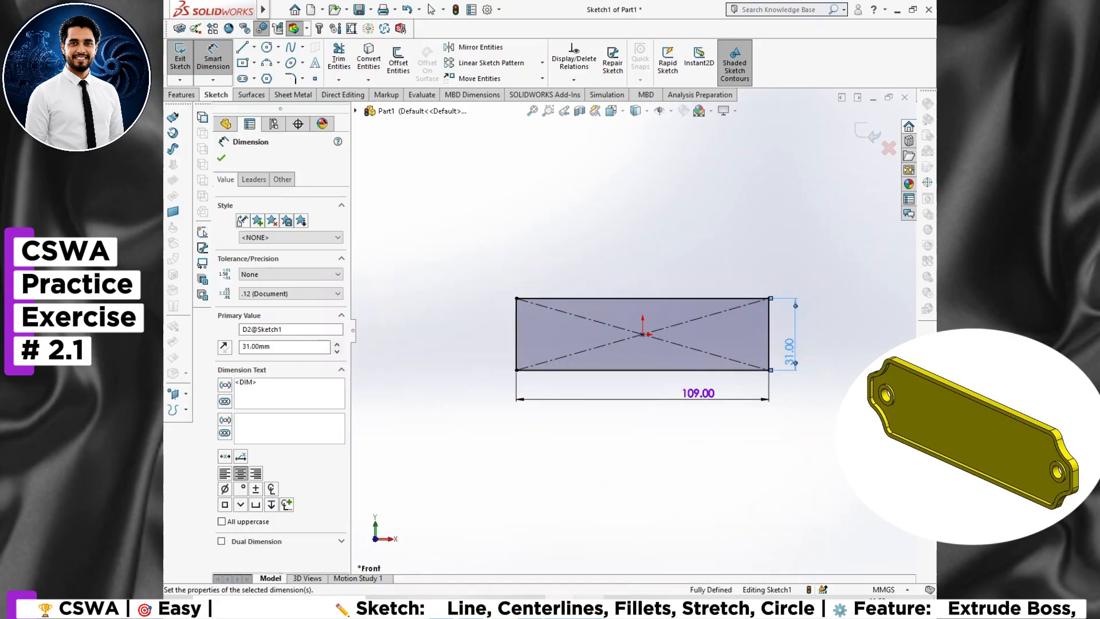
pyautogui.press('Escape')
pyautogui.click(267, 47)
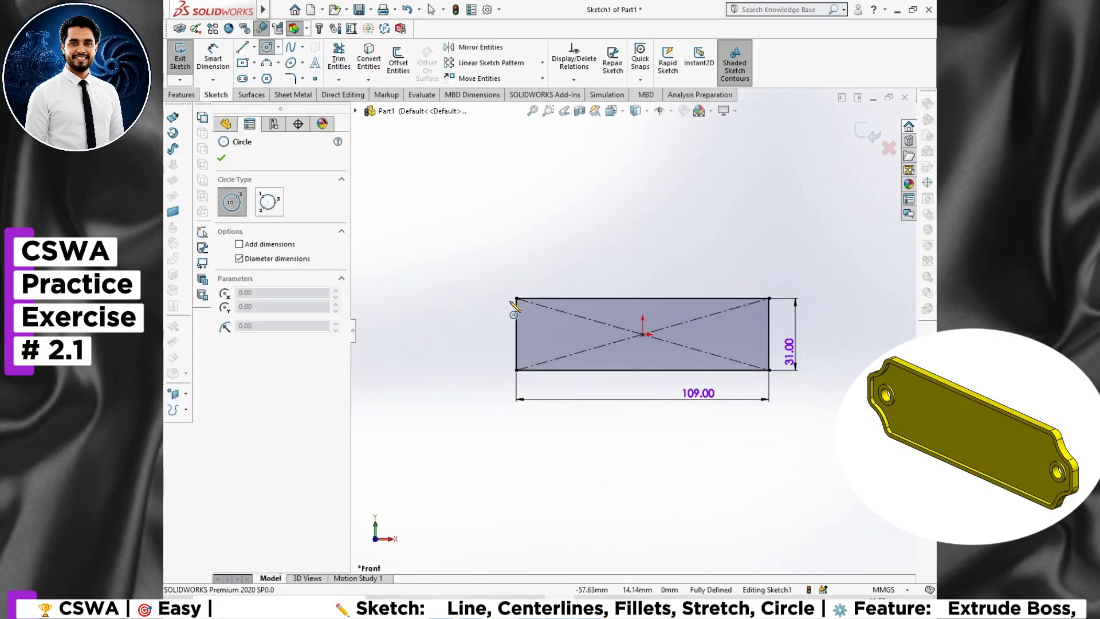
pyautogui.moveTo(516, 299); pyautogui.dragTo(536, 298)
pyautogui.moveTo(520, 381); pyautogui.dragTo(522, 382)
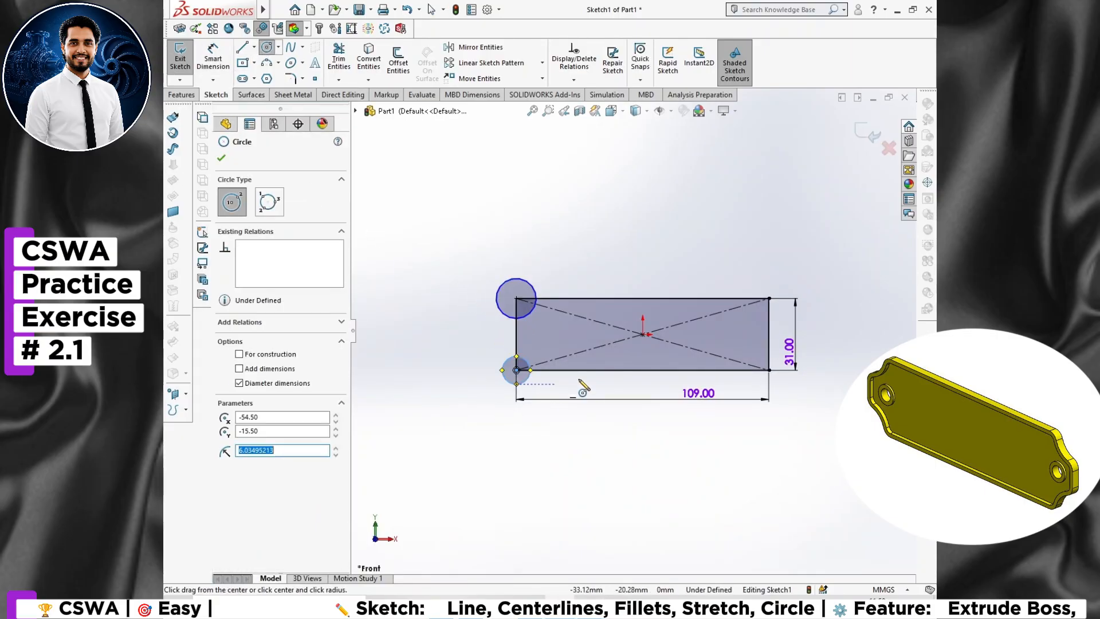
pyautogui.moveTo(769, 370); pyautogui.dragTo(788, 370)
pyautogui.moveTo(769, 299); pyautogui.dragTo(784, 299)
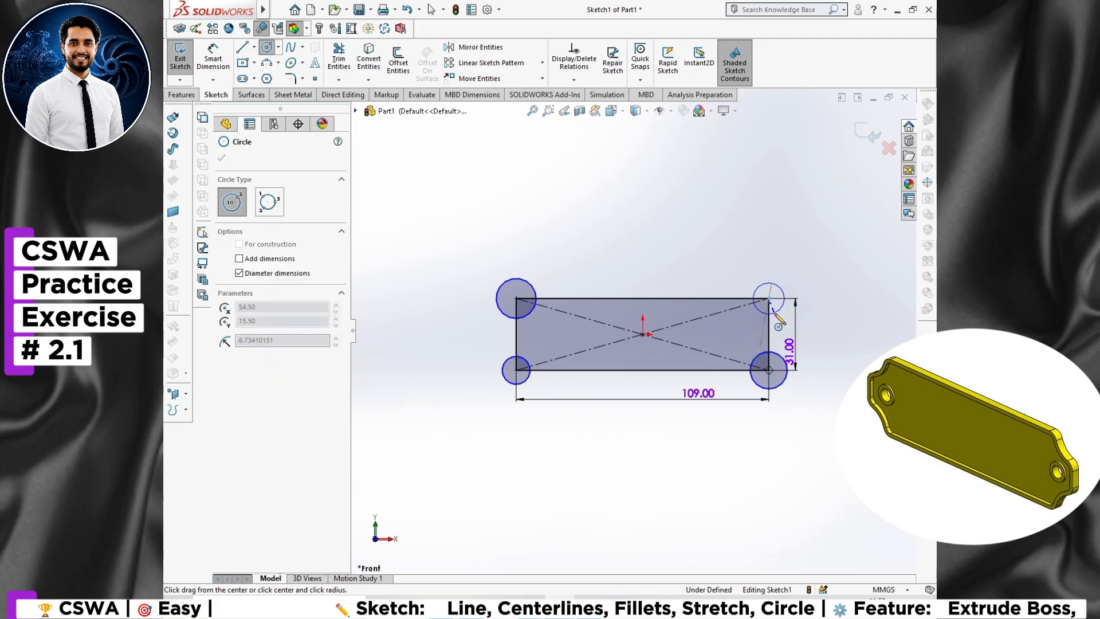
pyautogui.press('Escape')
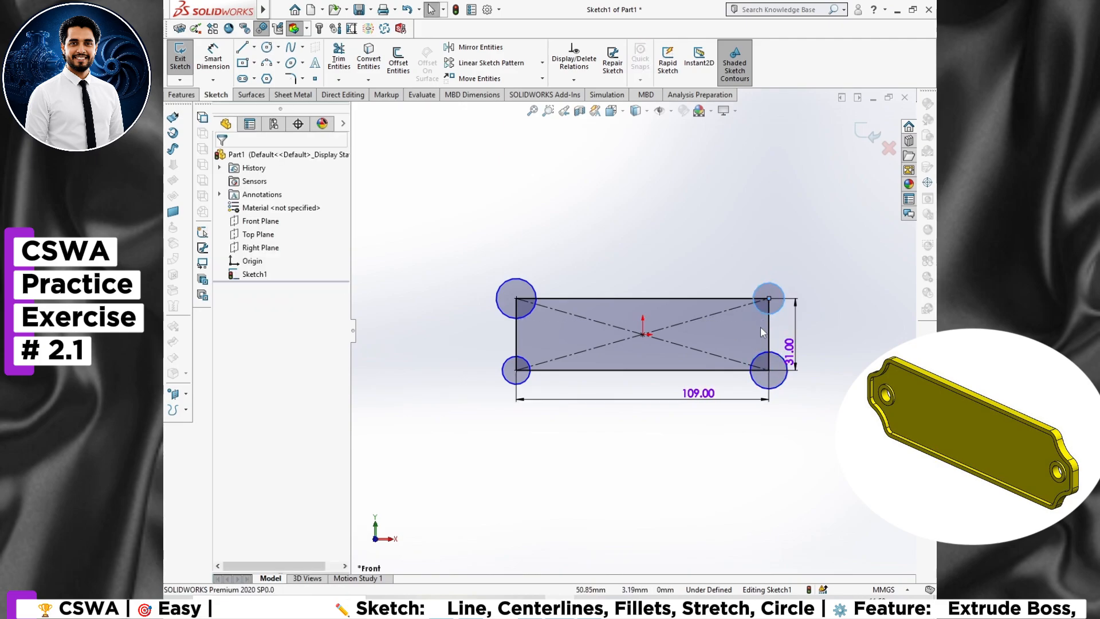
# Step: Make the four corner circles equal in size with an Equal relation
pyautogui.keyDown('ctrl'); pyautogui.click(785, 363); pyautogui.keyUp('ctrl')
pyautogui.keyDown('ctrl'); pyautogui.click(786, 363); pyautogui.keyUp('ctrl')
pyautogui.keyDown('ctrl'); pyautogui.click(774, 353); pyautogui.keyUp('ctrl')
pyautogui.keyDown('ctrl'); pyautogui.click(529, 375); pyautogui.keyUp('ctrl')
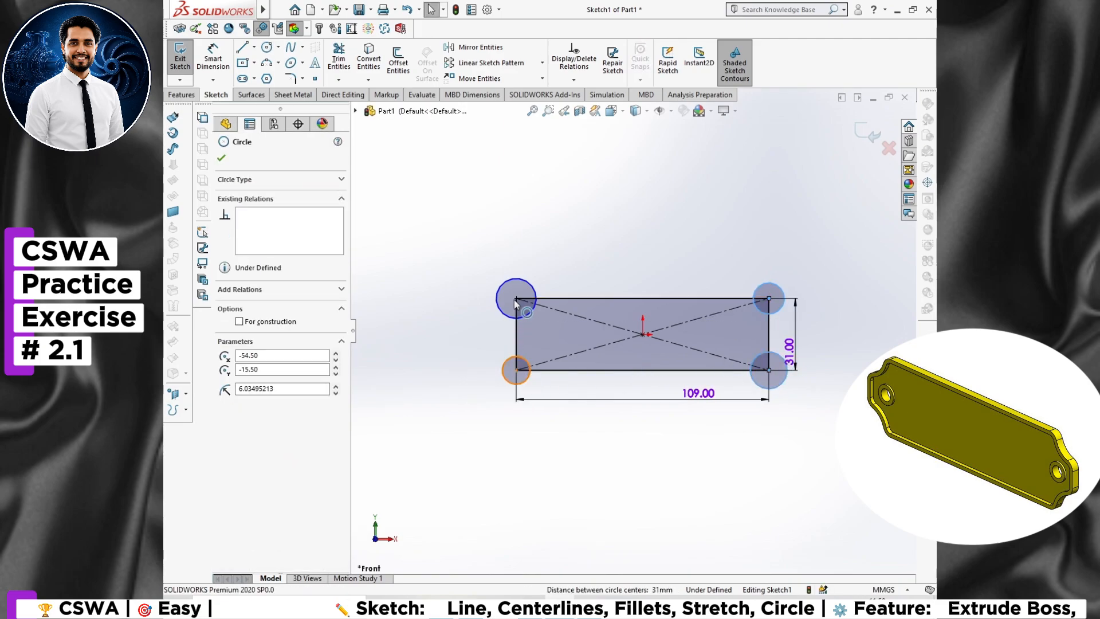
pyautogui.keyDown('ctrl'); pyautogui.click(515, 304); pyautogui.keyUp('ctrl')
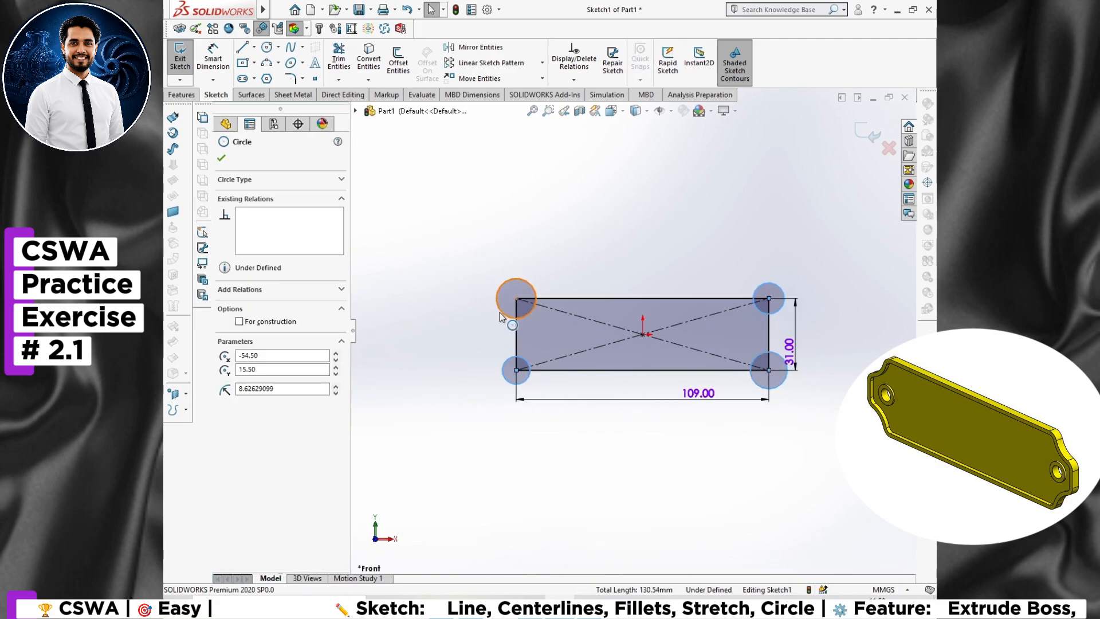
pyautogui.click(220, 159)
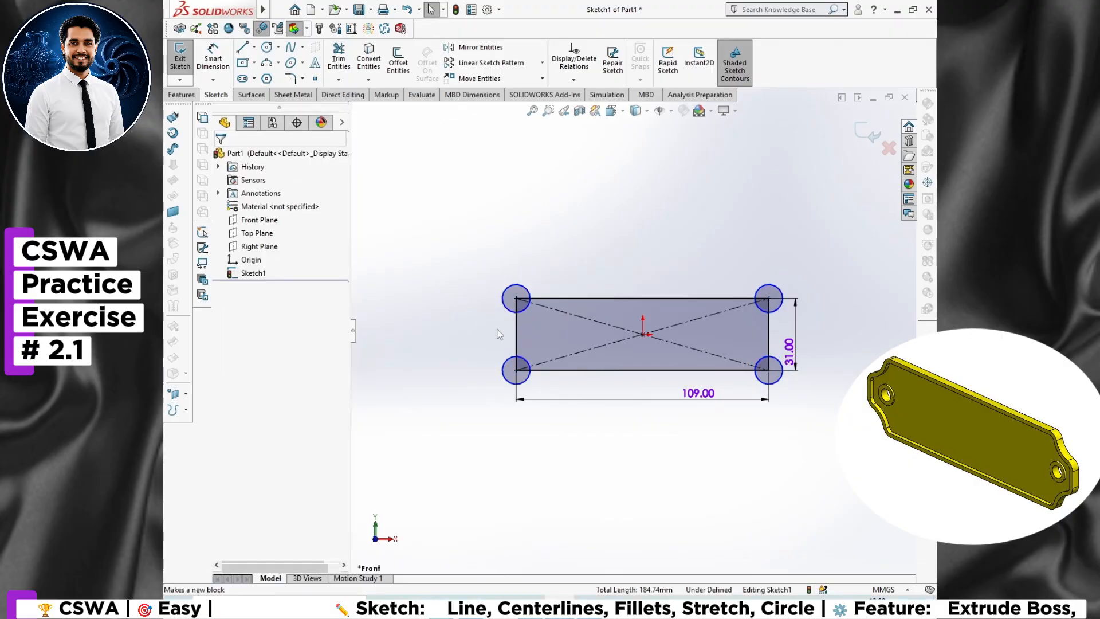
# Step: Dimension the upper-left corner circle with a diameter of 18 mm
pyautogui.scroll(2, 499, 335)
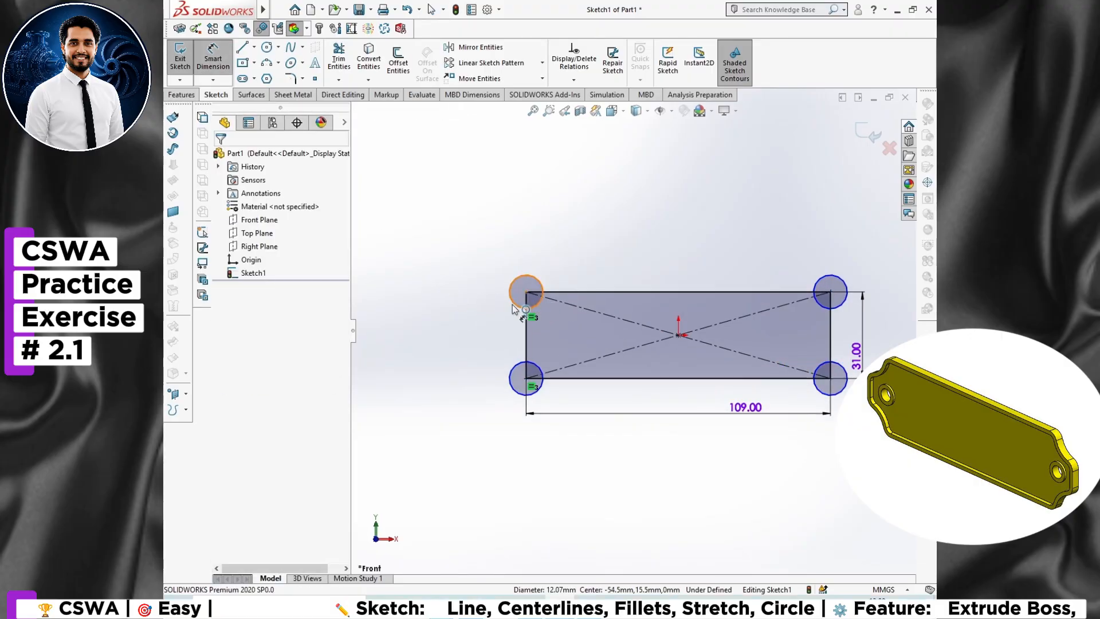
pyautogui.click(515, 309)
pyautogui.click(467, 227)
pyautogui.write('18')
pyautogui.press('Return')
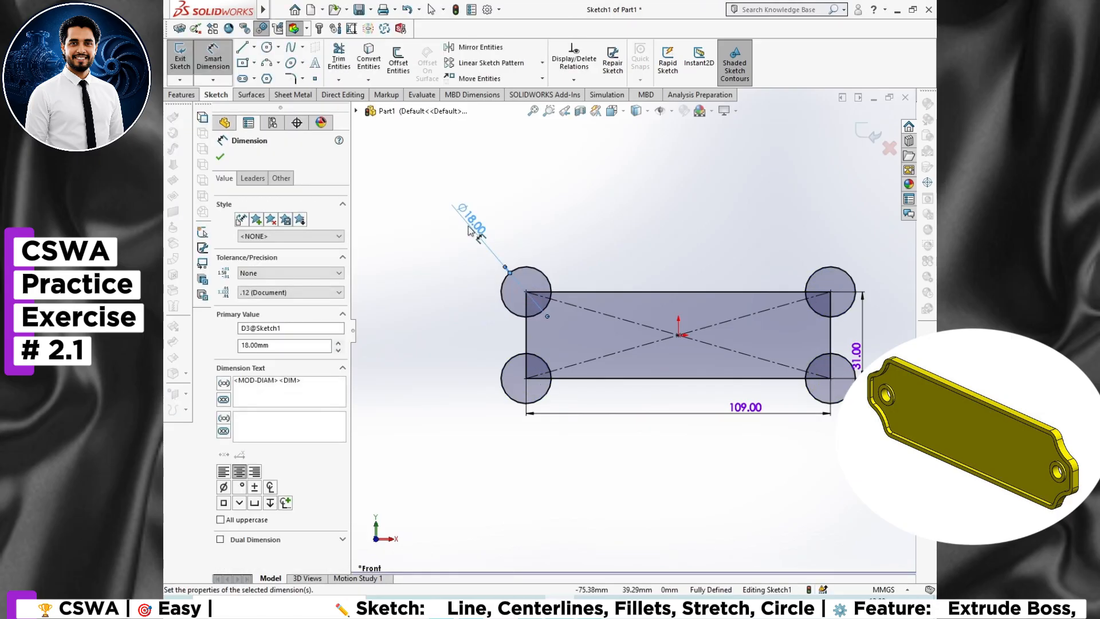
pyautogui.click(220, 157)
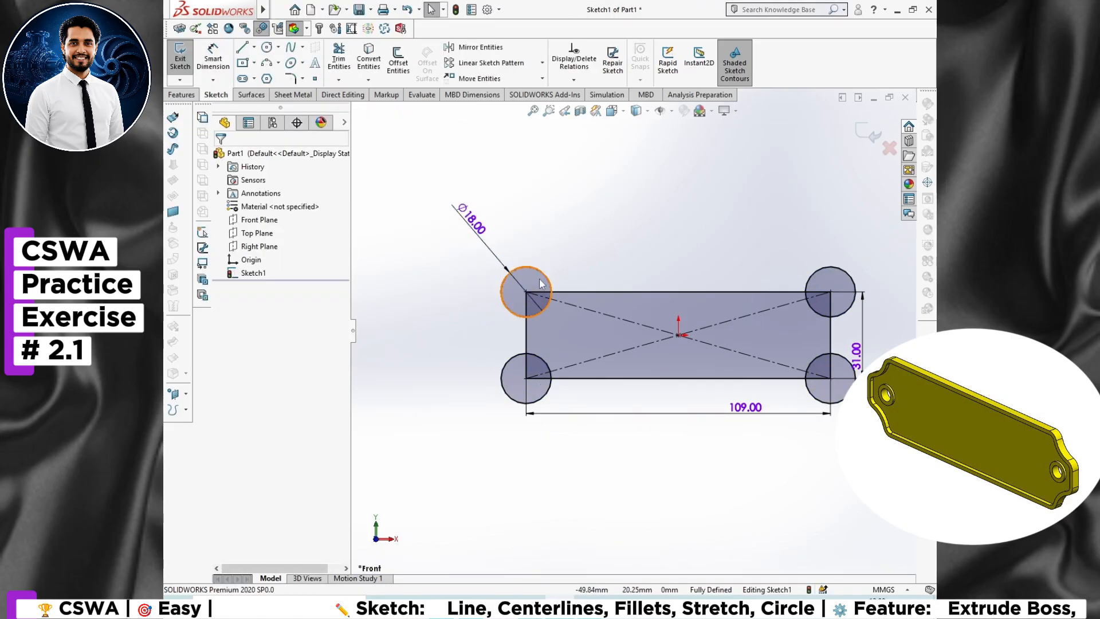
# Step: Trim the outer circle portions and the rectangle's corners with Power trim, leaving a concave arc at each corner
pyautogui.click(339, 61)
pyautogui.moveTo(553, 266)
pyautogui.mouseDown()
pyautogui.moveTo(510, 343)
pyautogui.moveTo(532, 379)
pyautogui.mouseUp()
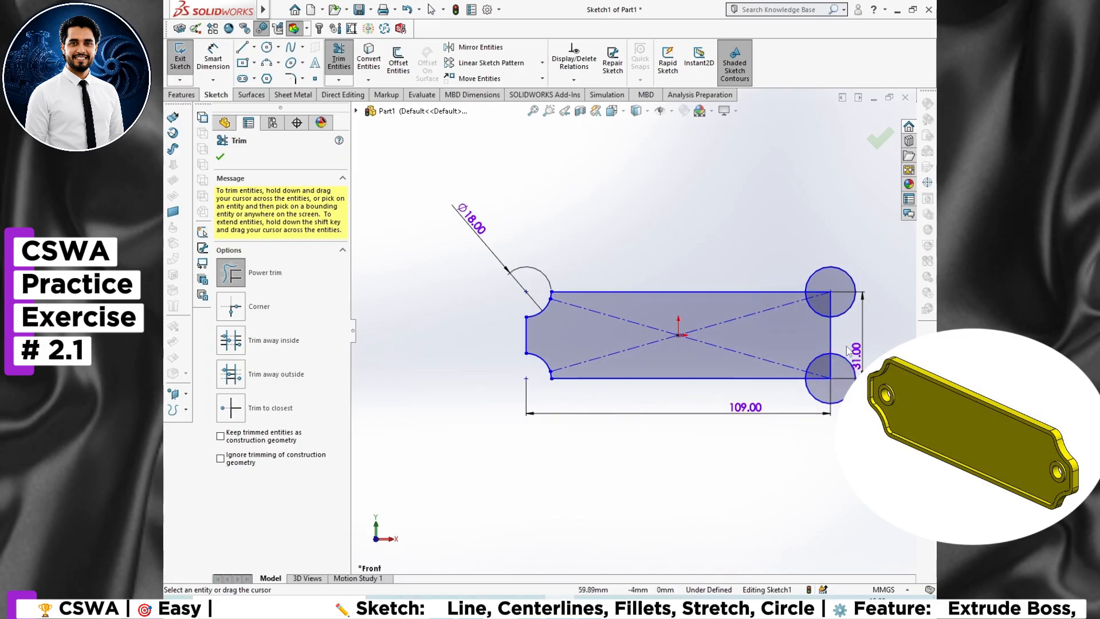
pyautogui.moveTo(847, 404); pyautogui.dragTo(819, 361)
pyautogui.moveTo(806, 269); pyautogui.dragTo(845, 318)
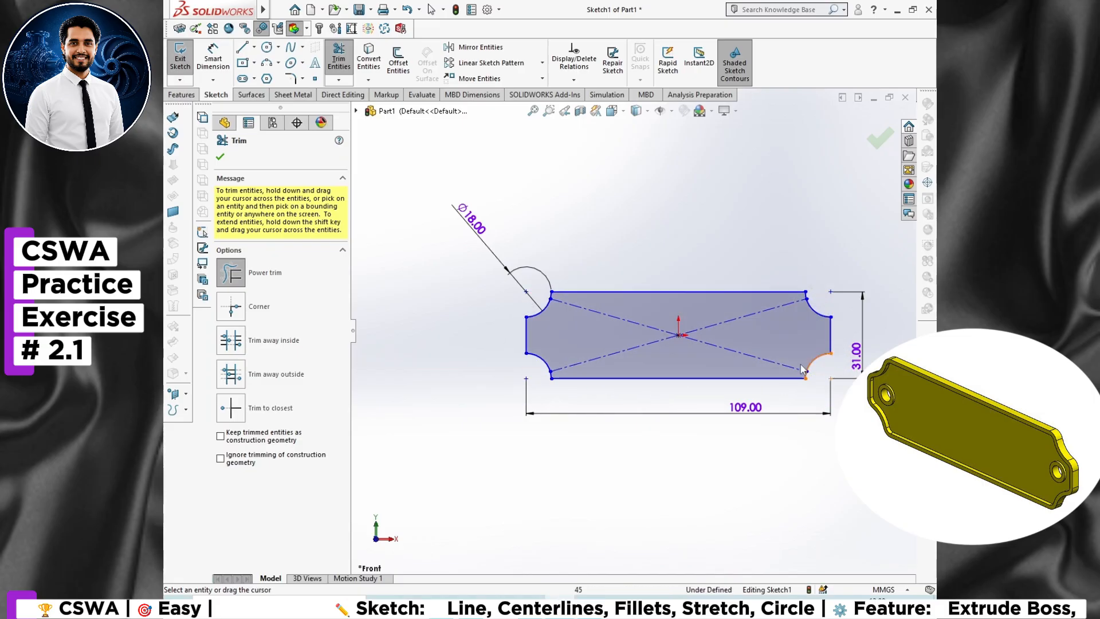
pyautogui.click(220, 156)
# Step: Delete the 109 mm width and 31 mm height dimensions attached to the trimmed corner points
pyautogui.click(740, 412)
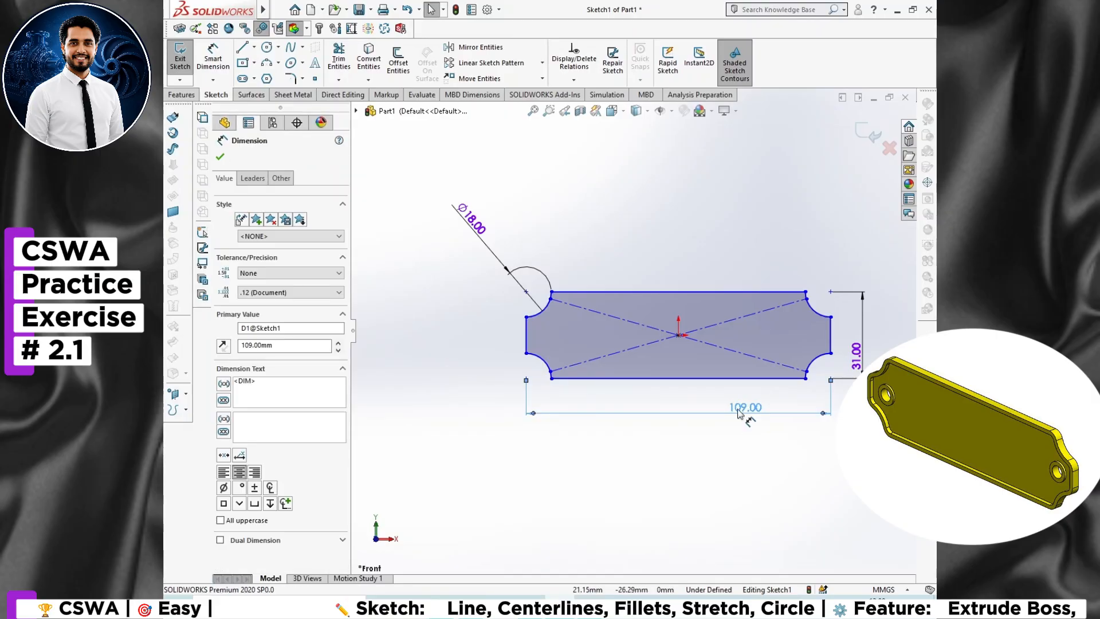
pyautogui.press('Delete')
pyautogui.click(862, 360)
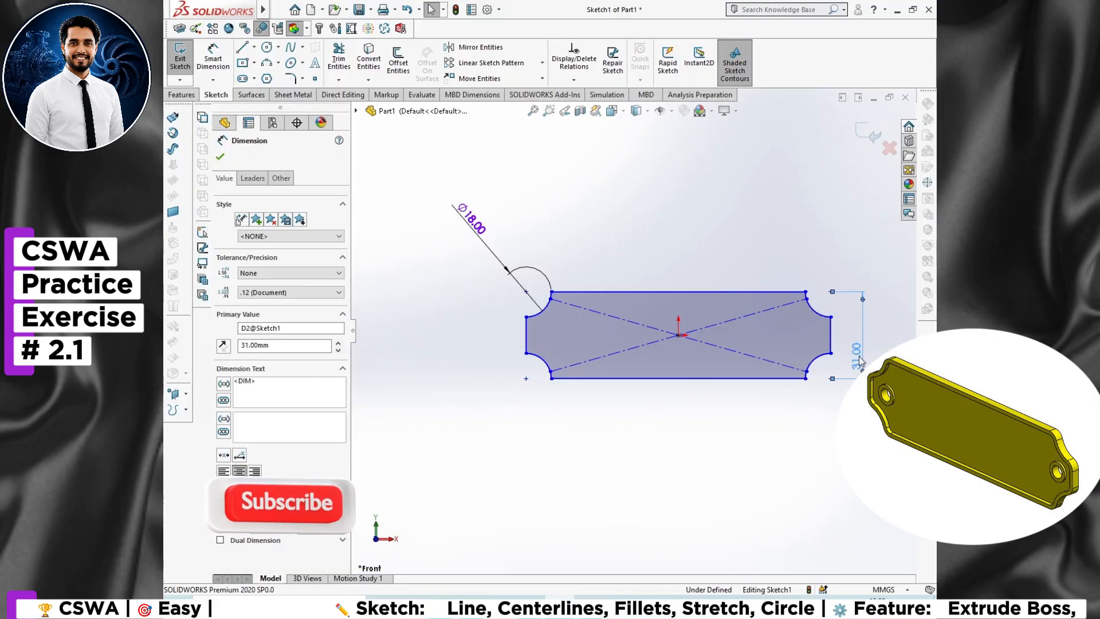
pyautogui.press('Delete')
# Step: Dimension 31 mm between the profile's horizontal edges and 109 mm between its vertical end edges
pyautogui.press('d')
pyautogui.click(716, 292)
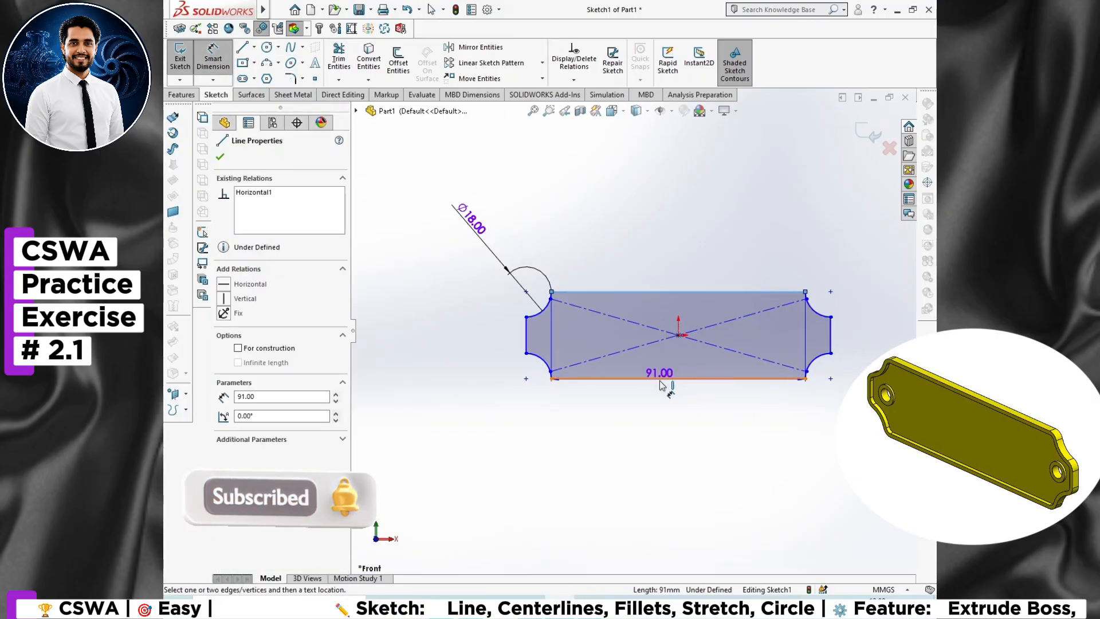
pyautogui.click(667, 378)
pyautogui.click(869, 341)
pyautogui.press('Return')
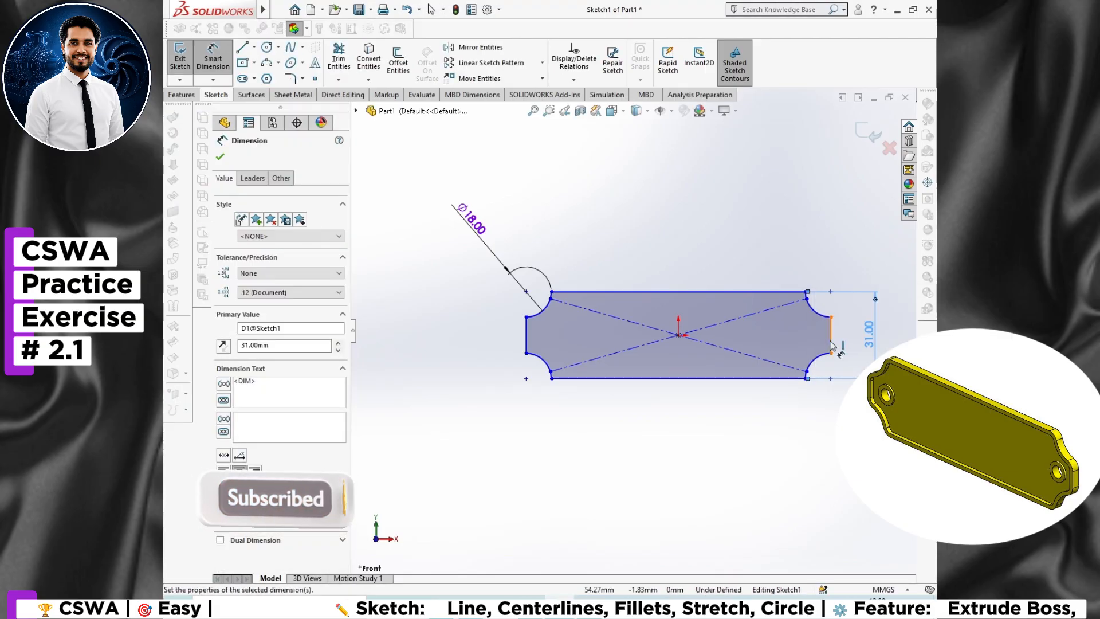
pyautogui.click(527, 341)
pyautogui.click(831, 336)
pyautogui.click(674, 428)
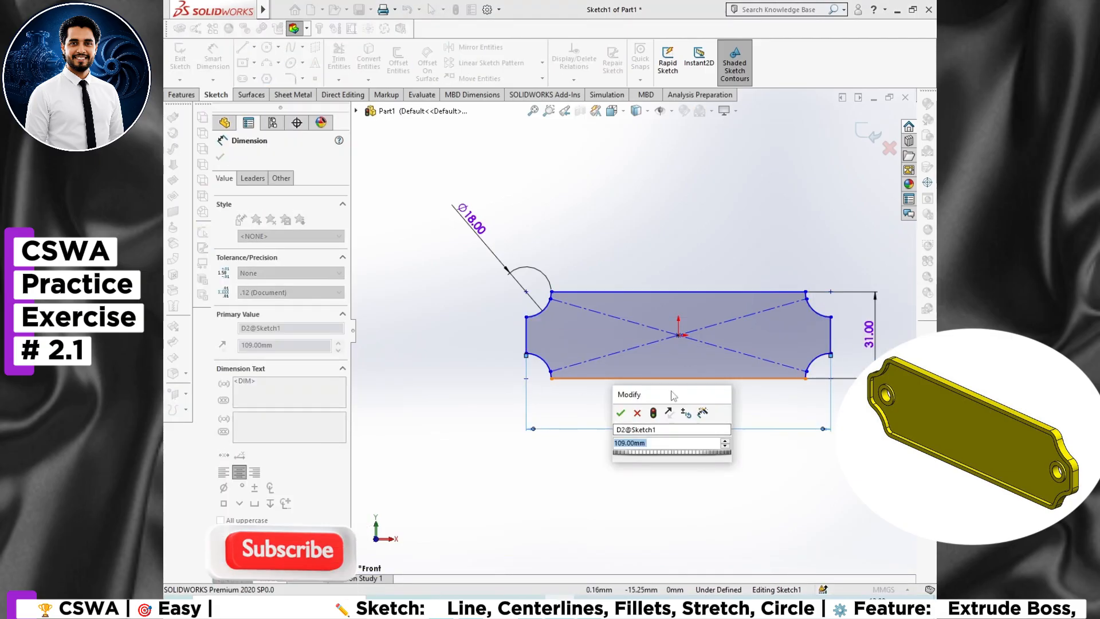
pyautogui.click(621, 415)
# Step: Check the reference drawing and apply 3.75 mm sketch fillets to all eight corners of the profile, accepting the geometry changes
pyautogui.scroll(-2, 527, 277)
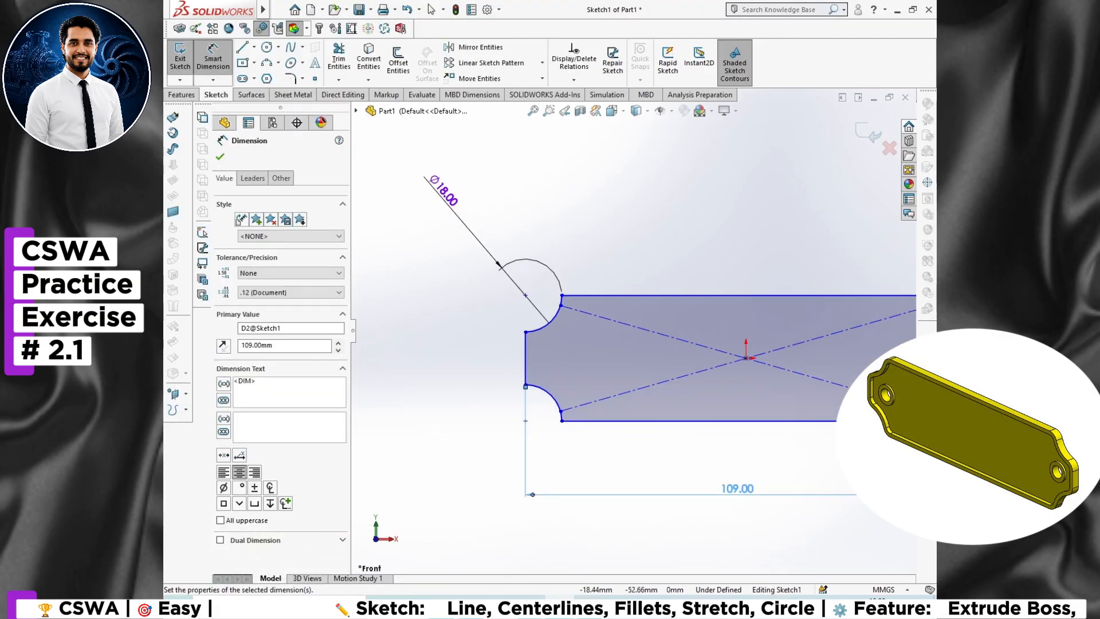
pyautogui.click(590, 607)
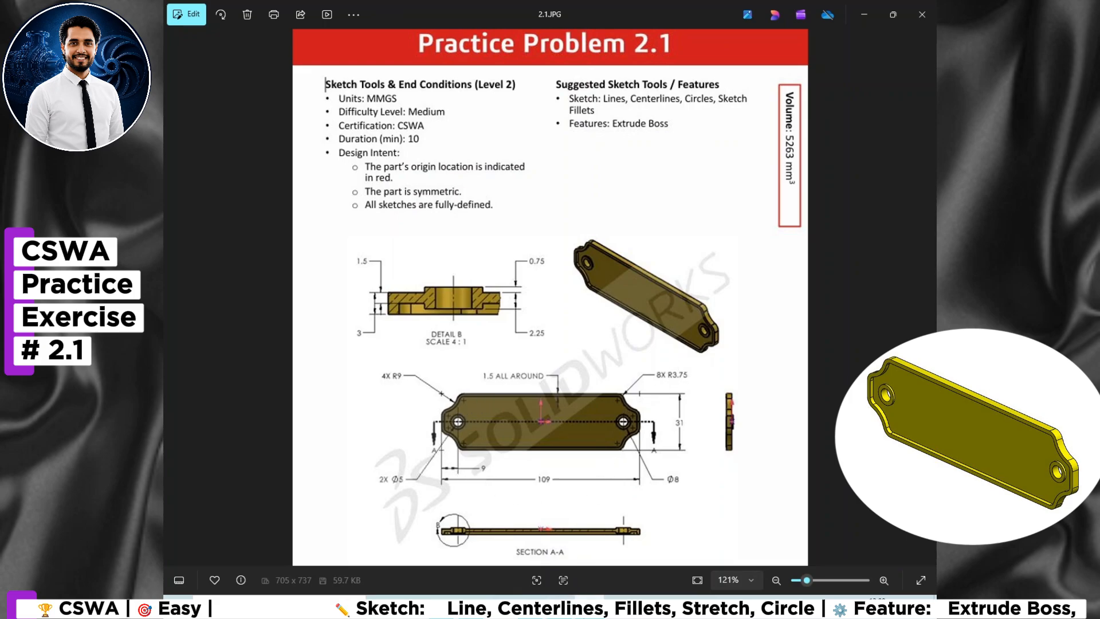
pyautogui.click(589, 606)
pyautogui.click(289, 79)
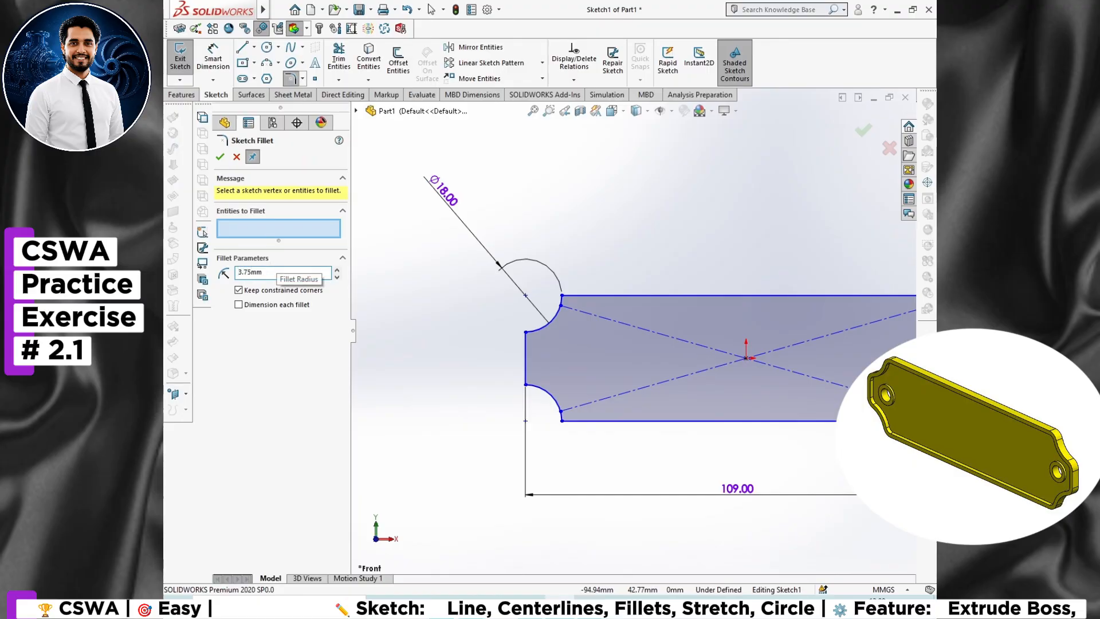
pyautogui.scroll(3, 529, 297)
pyautogui.moveTo(806, 381); pyautogui.dragTo(526, 279)
pyautogui.click(578, 313)
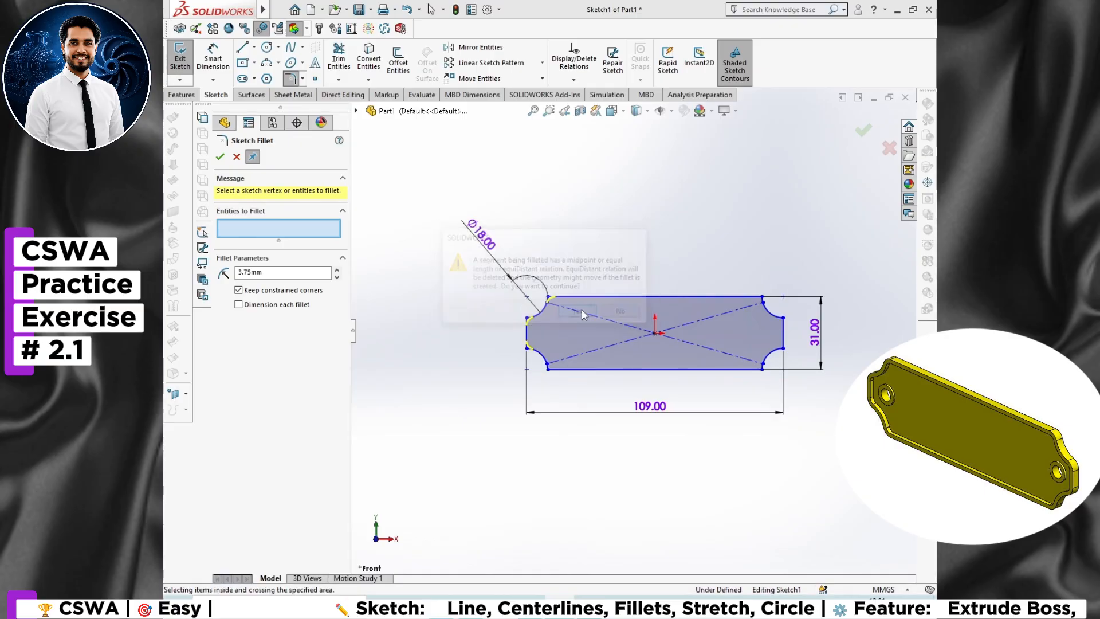
pyautogui.click(580, 313)
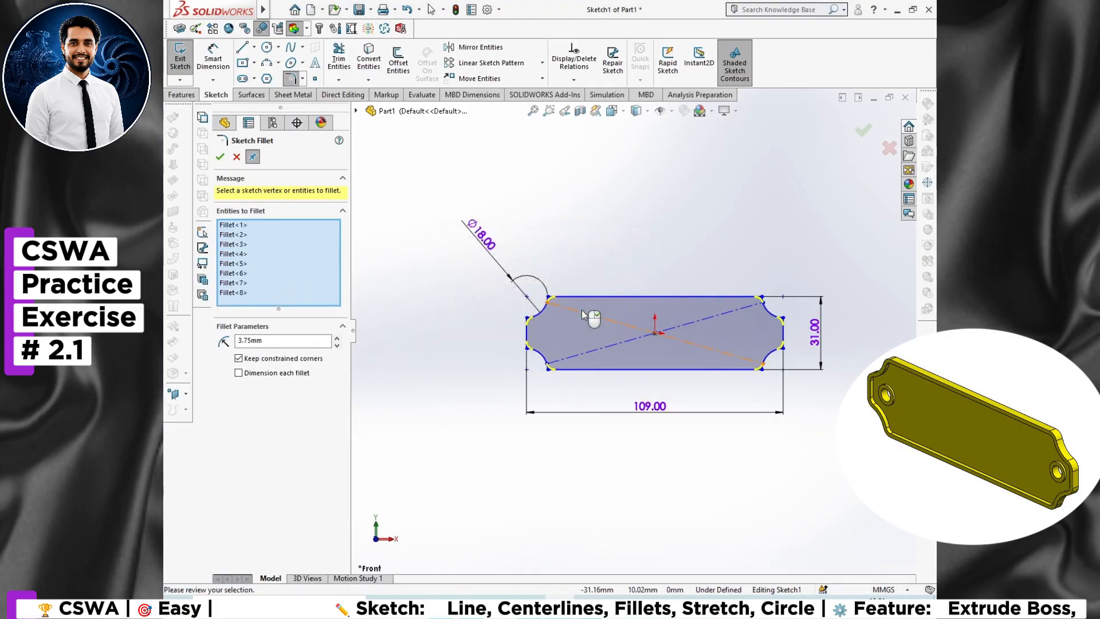
pyautogui.click(220, 156)
pyautogui.scroll(-3, 635, 332)
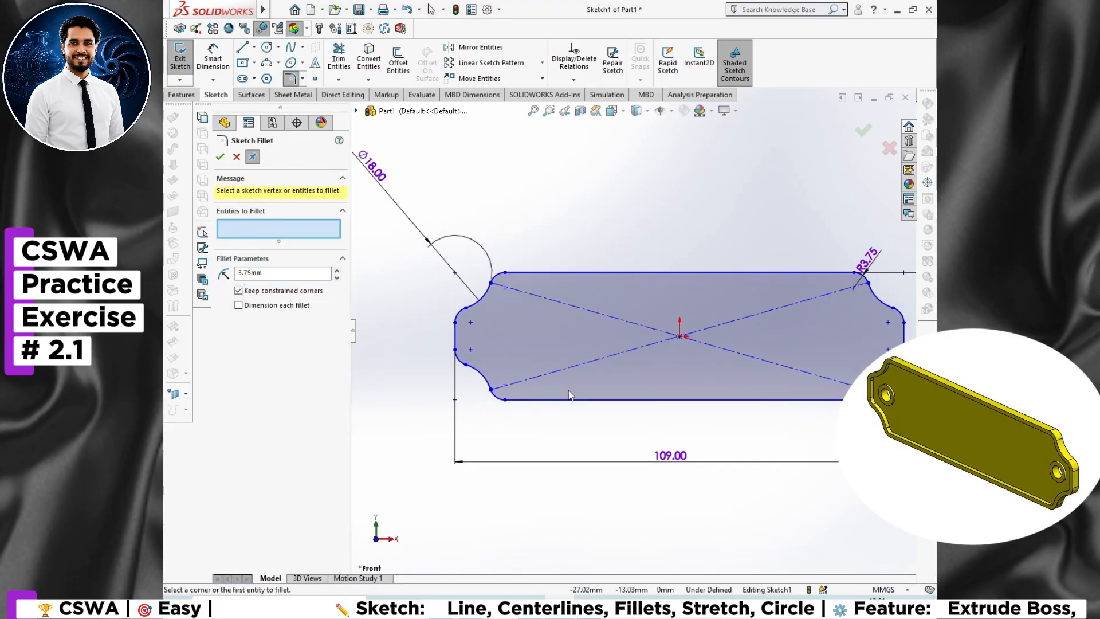
pyautogui.hotkey('alt', 'Tab')
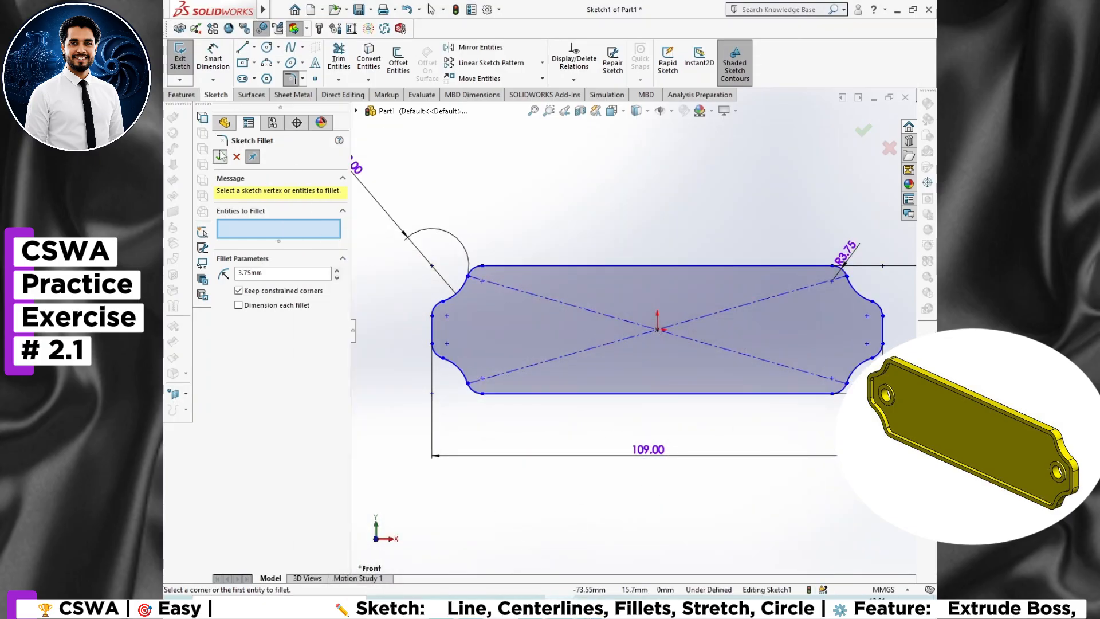
pyautogui.click(221, 156)
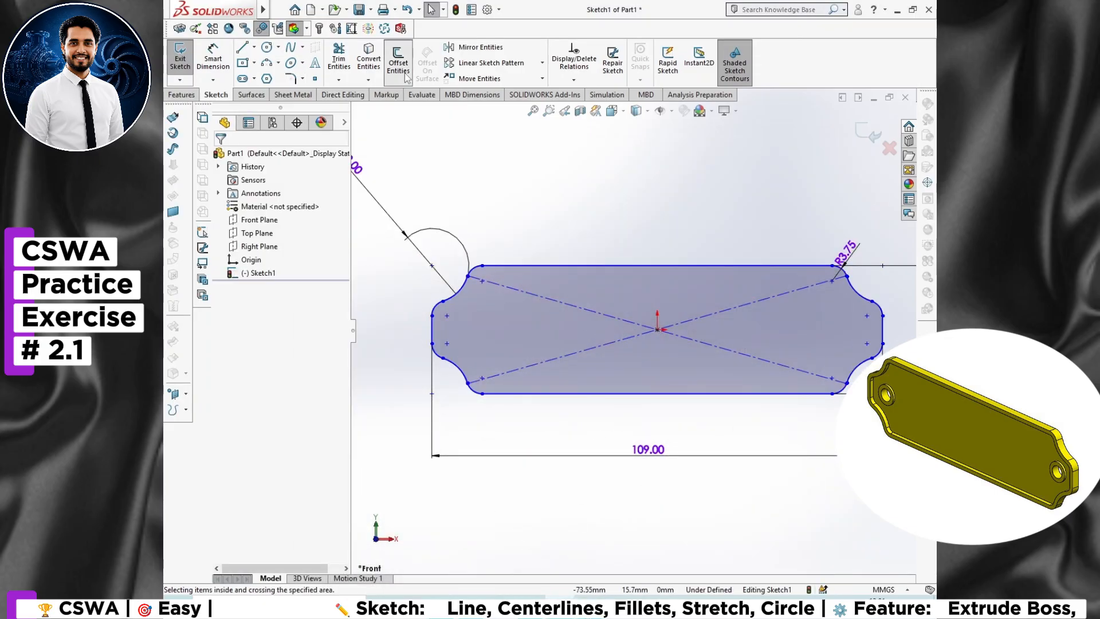
# Step: Offset the whole filleted outline 1.5 mm inward with Offset Entities
pyautogui.click(398, 60)
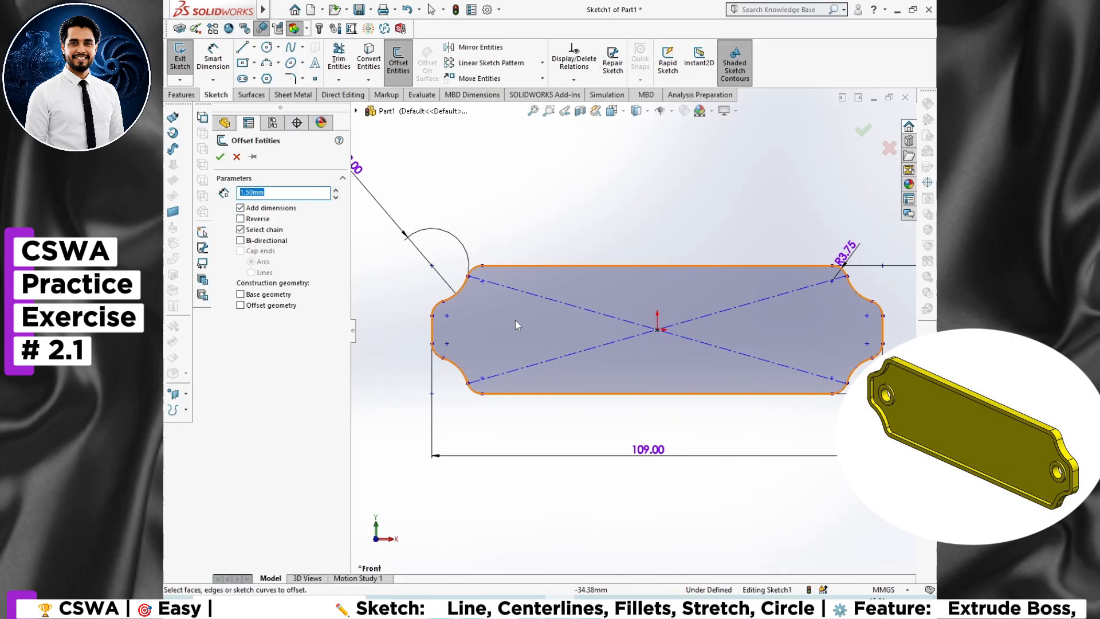
pyautogui.click(562, 266)
pyautogui.click(240, 219)
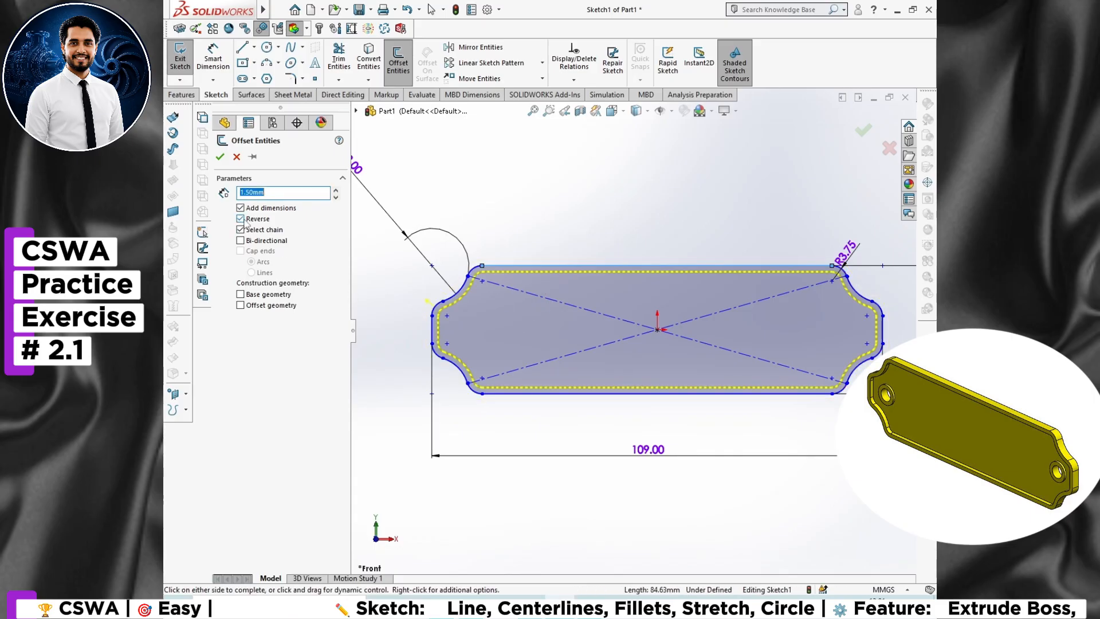
pyautogui.click(220, 156)
pyautogui.click(182, 96)
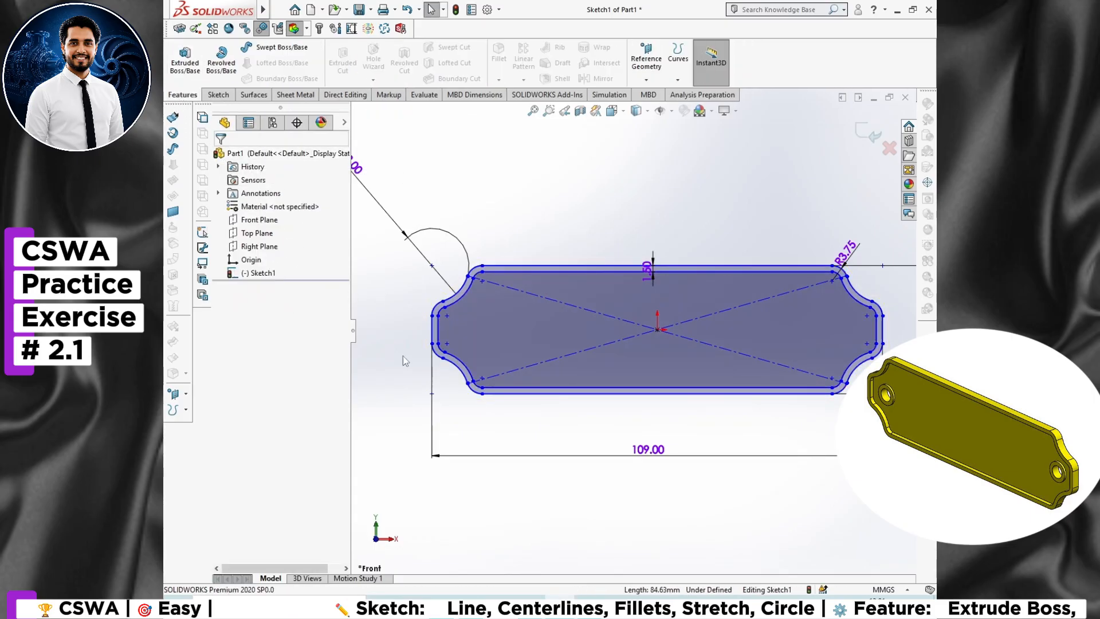
# Step: Check the reference drawing for the rim depth and extrude the offset profile as a 3 mm blind boss
pyautogui.click(591, 606)
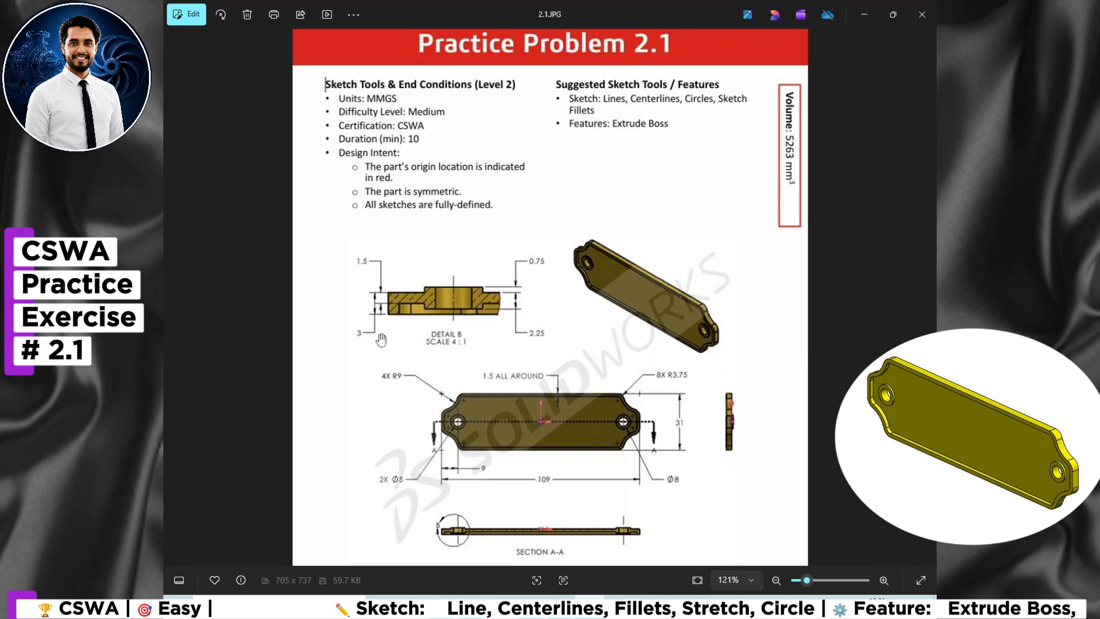
pyautogui.click(590, 607)
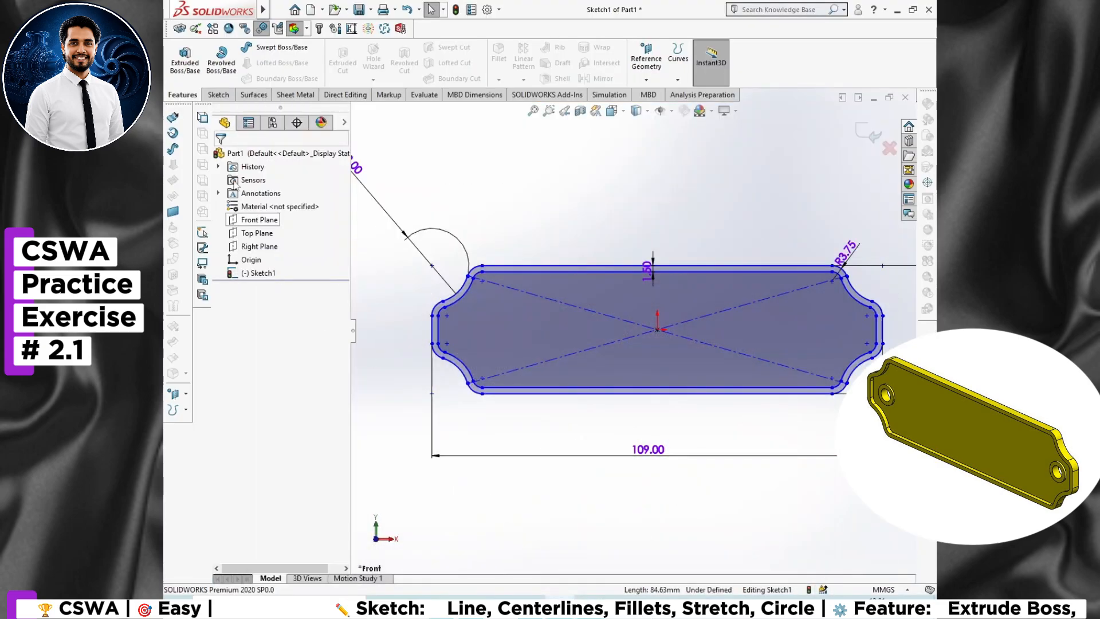
pyautogui.click(185, 68)
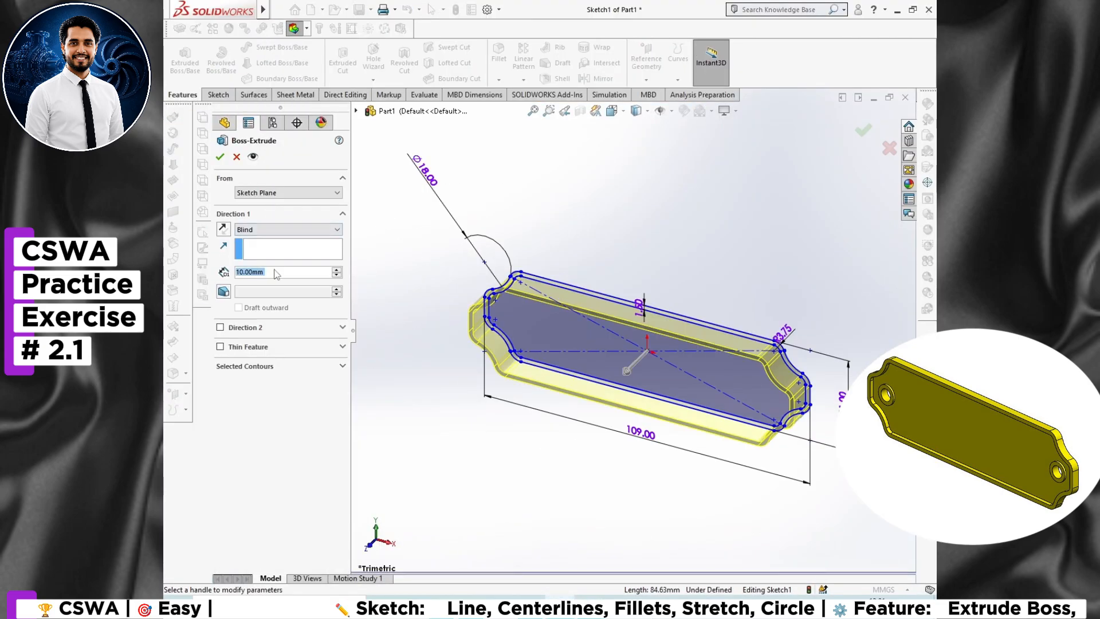
pyautogui.write('3')
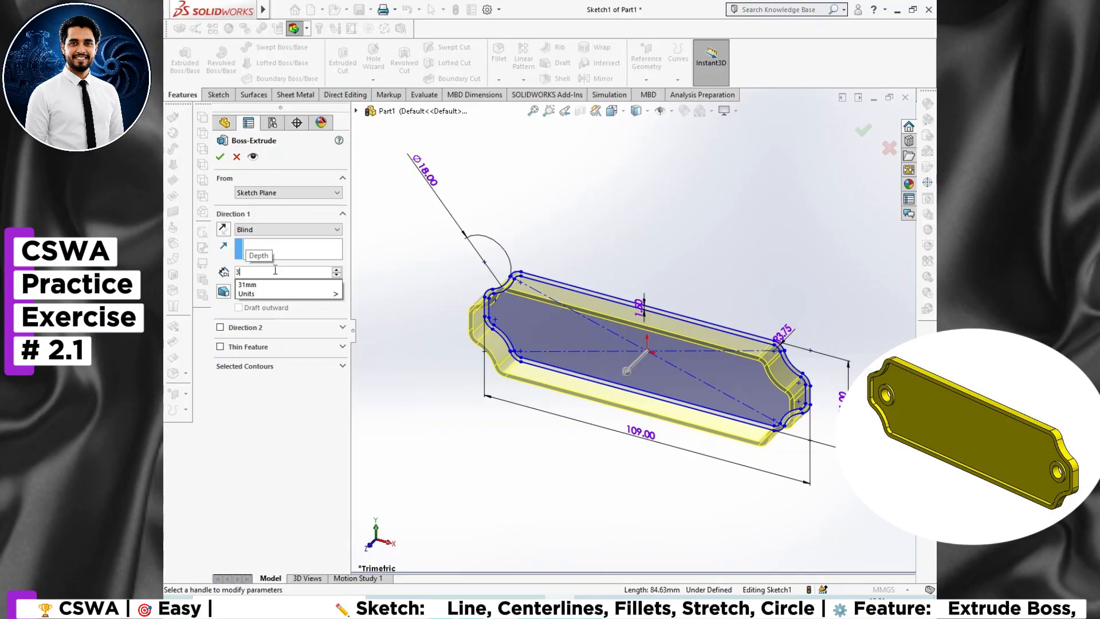
pyautogui.press('Return')
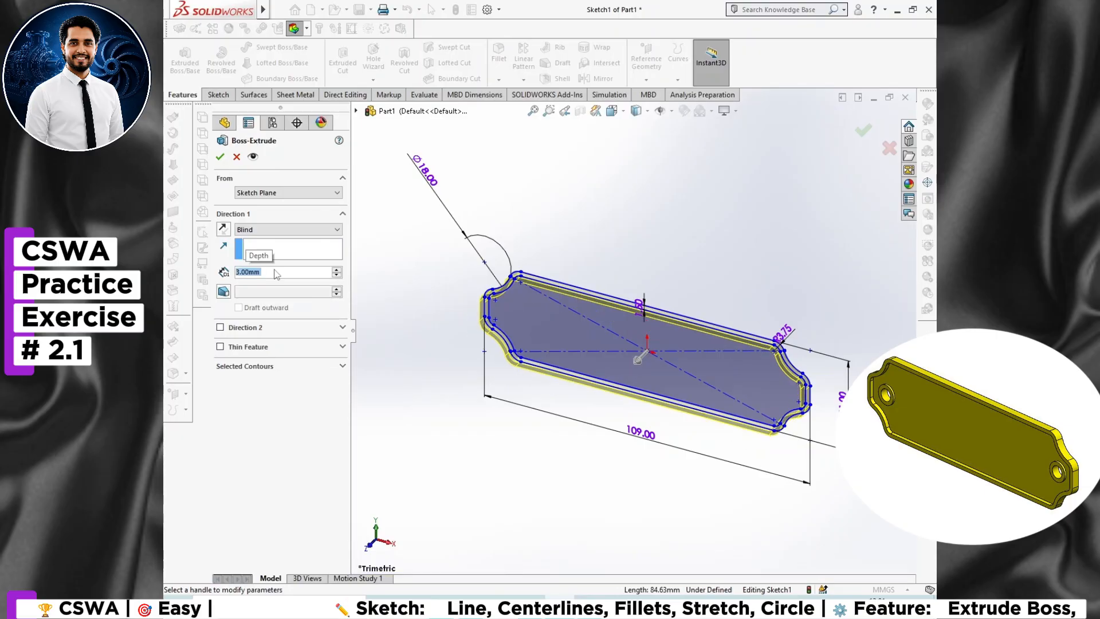
pyautogui.click(220, 156)
pyautogui.click(663, 363)
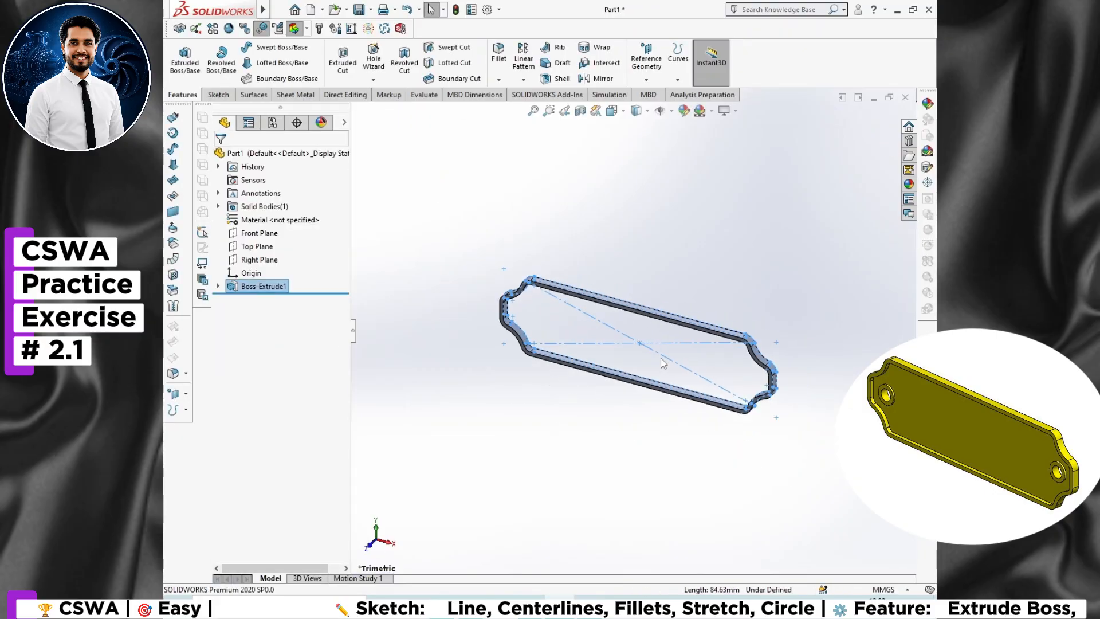
# Step: Start a sketch on the rim's back face and convert its outer outline into sketch entities
pyautogui.scroll(-3, 580, 420)
pyautogui.scroll(-2, 579, 422)
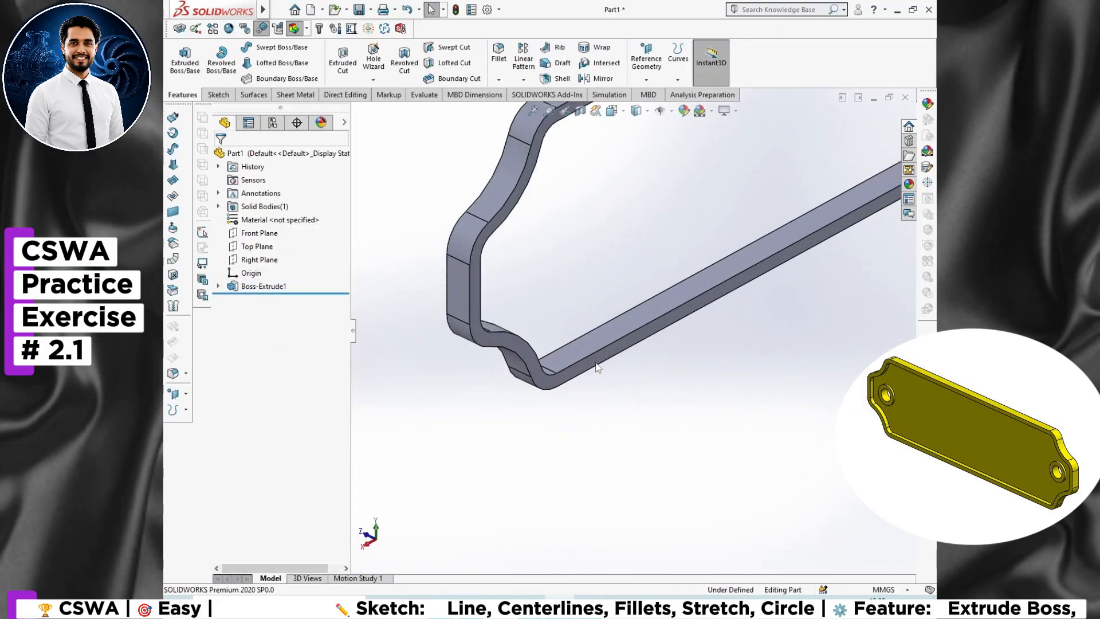
pyautogui.rightClick(611, 346)
pyautogui.click(681, 332)
pyautogui.scroll(-2, 530, 439)
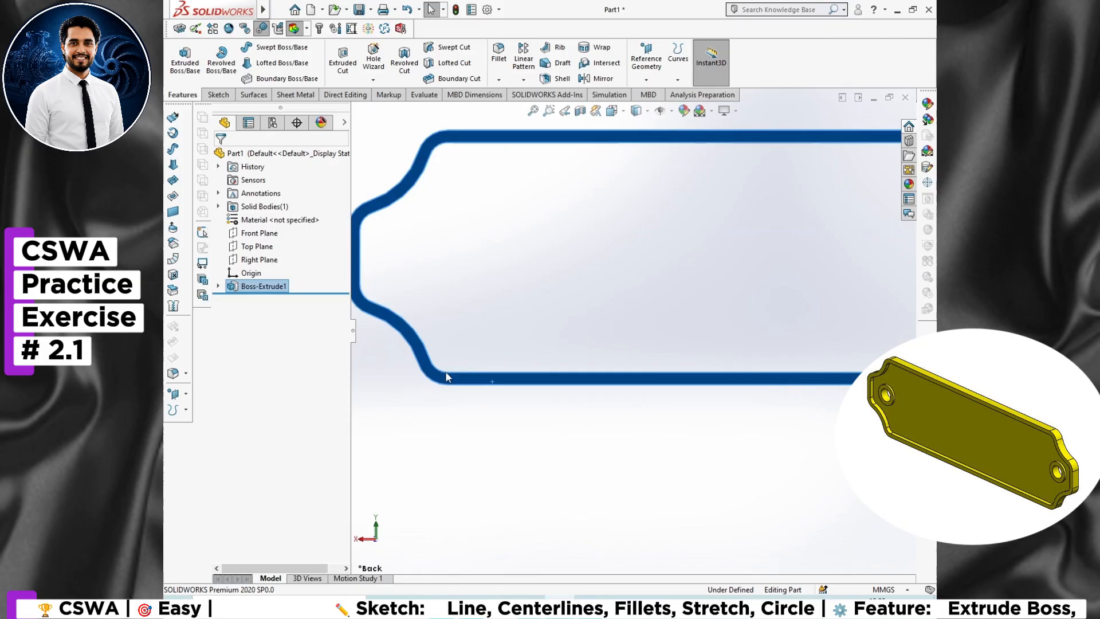
pyautogui.rightClick(467, 389)
pyautogui.click(486, 343)
pyautogui.scroll(3, 638, 326)
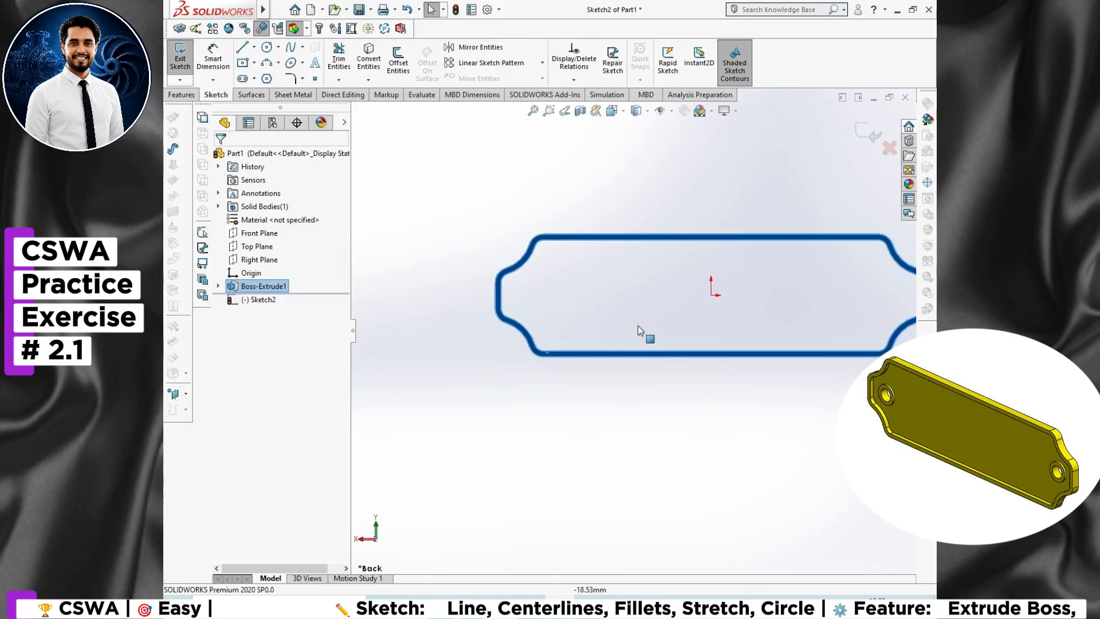
pyautogui.scroll(-2, 638, 325)
pyautogui.click(374, 70)
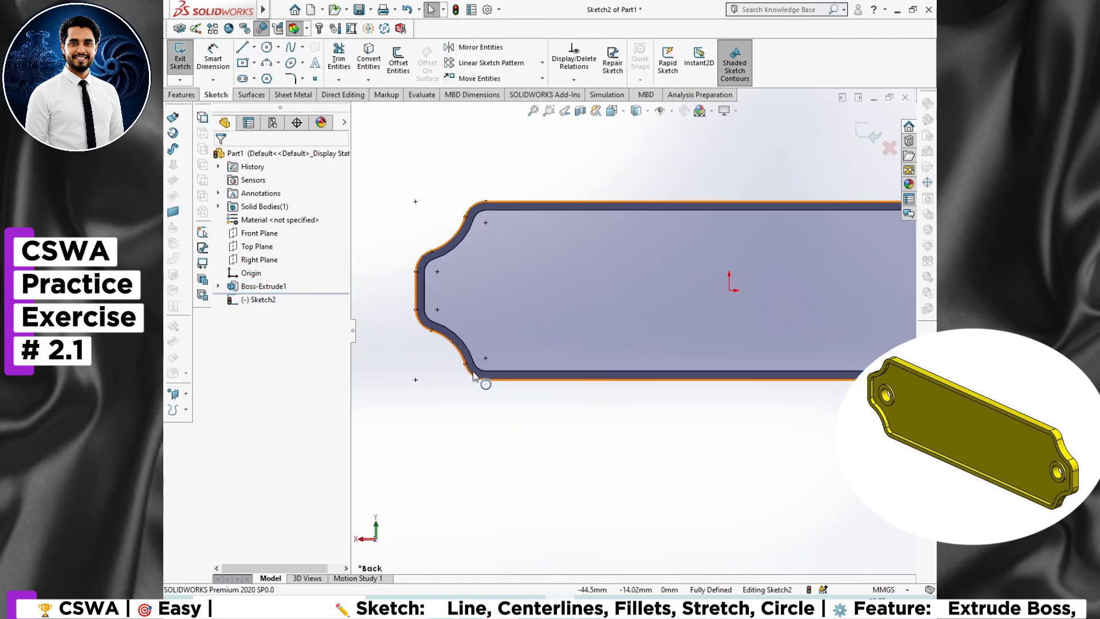
pyautogui.scroll(3, 617, 318)
pyautogui.scroll(-2, 807, 336)
pyautogui.scroll(1, 721, 341)
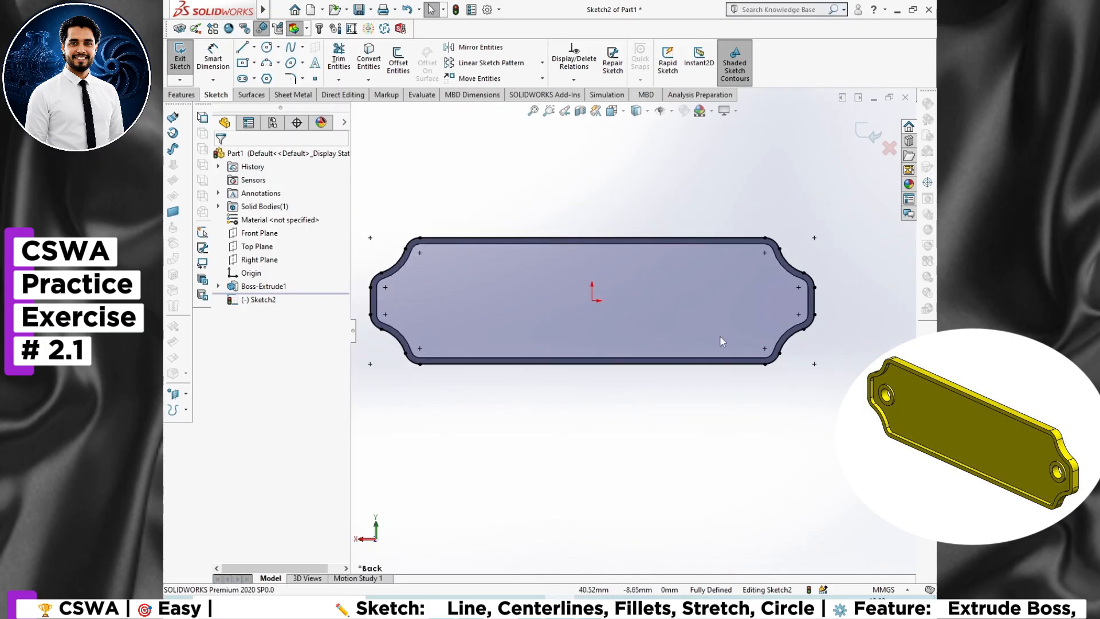
# Step: Check the hole details in the reference drawing and draw a circle about 8 mm in diameter near the plate's left end, level with the origin
pyautogui.click(267, 48)
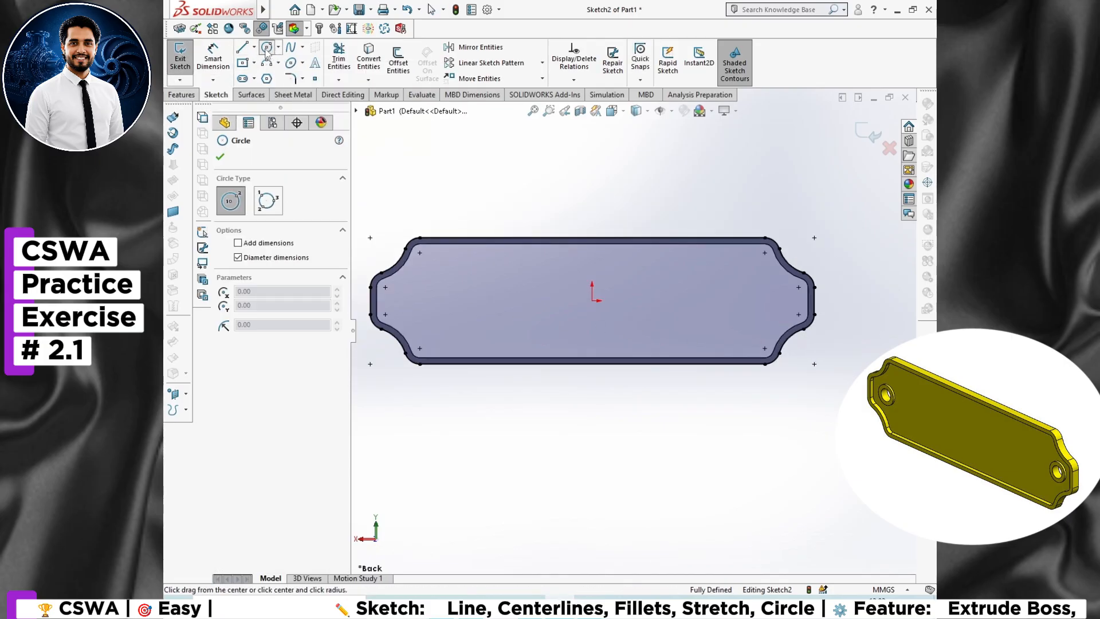
pyautogui.hotkey('alt', 'Tab')
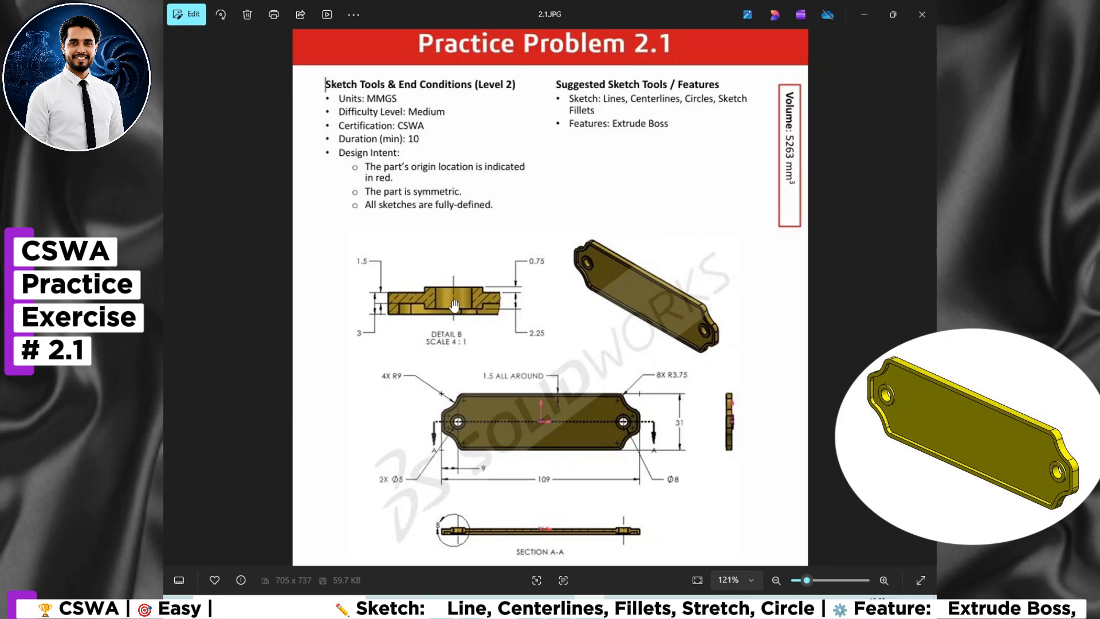
pyautogui.moveTo(589, 606)
pyautogui.scroll(5, 614, 436)
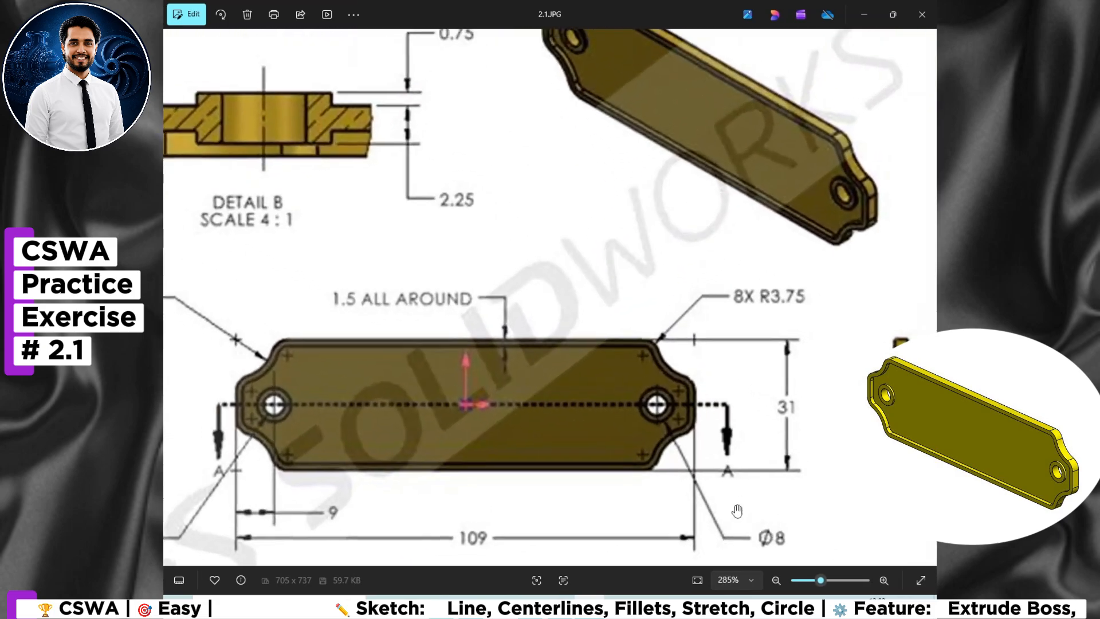
pyautogui.scroll(-3, 499, 508)
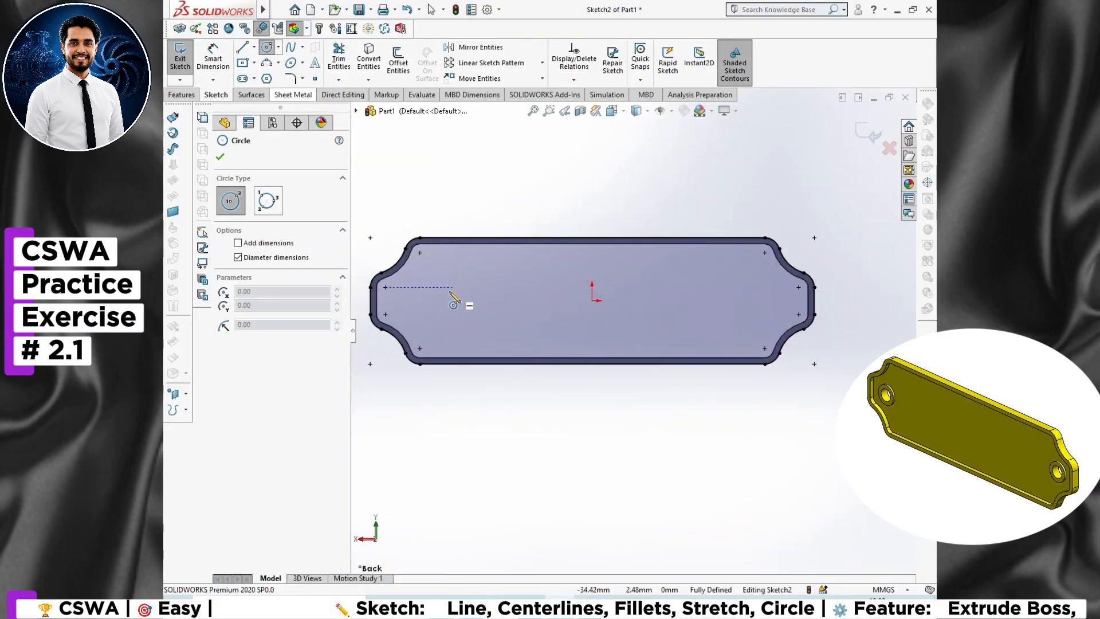
pyautogui.click(420, 301)
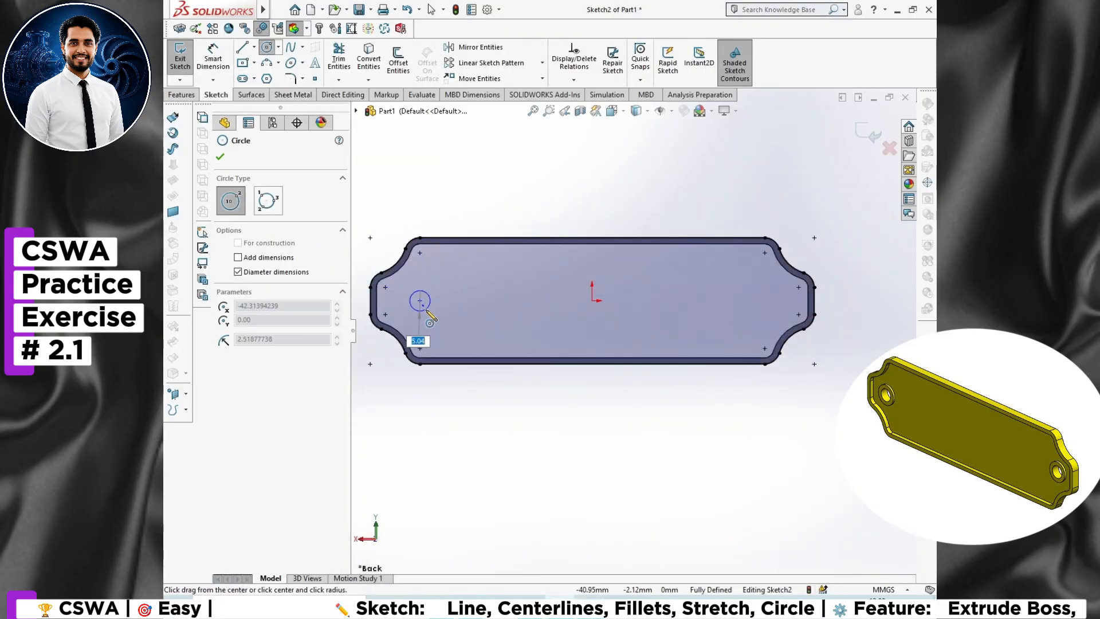
pyautogui.click(437, 300)
# Step: Dimension the left circle's diameter as 8 mm
pyautogui.rightClick(459, 322)
pyautogui.click(612, 308)
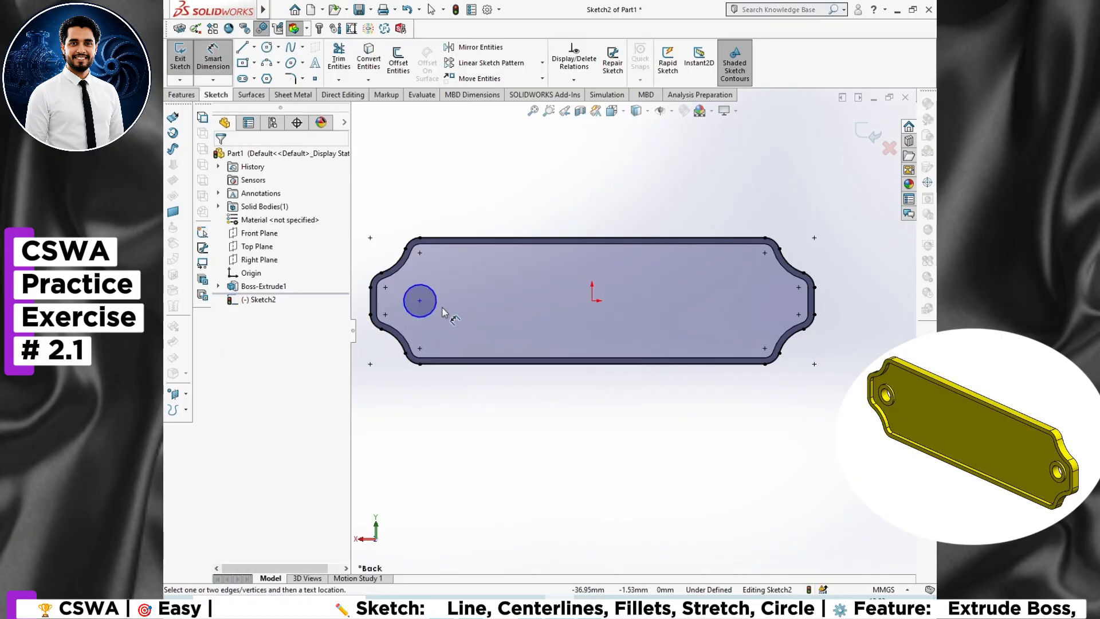
pyautogui.click(431, 312)
pyautogui.click(483, 344)
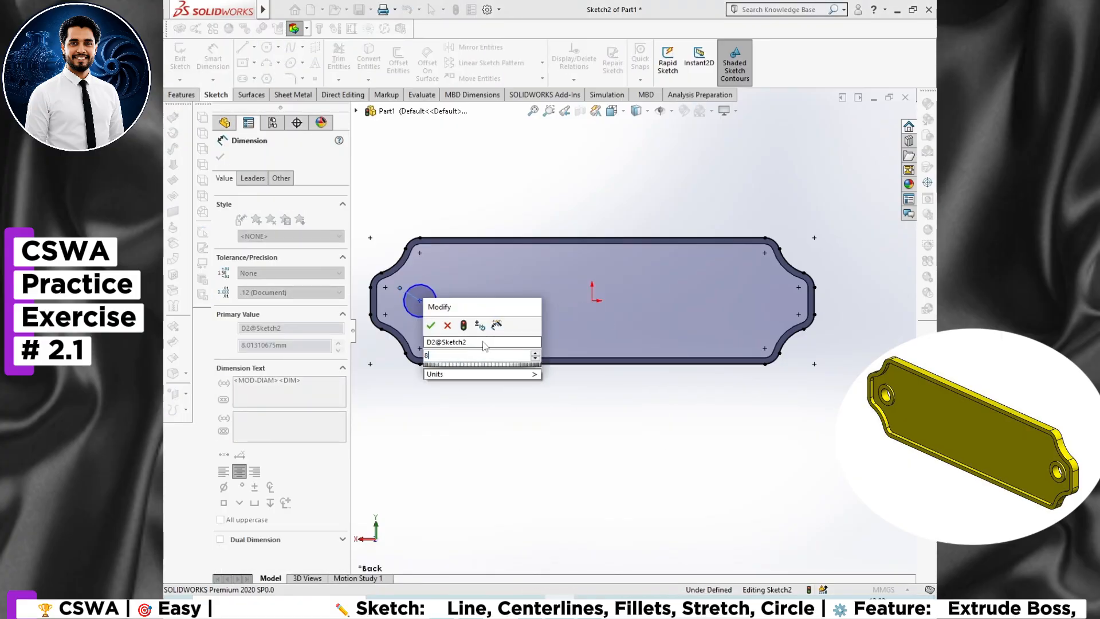
pyautogui.write('8')
pyautogui.press('Return')
# Step: Draw a concentric circle about 3 mm in diameter inside the left one, and concentric circles about 7 and 5 mm in diameter near the right end
pyautogui.click(267, 47)
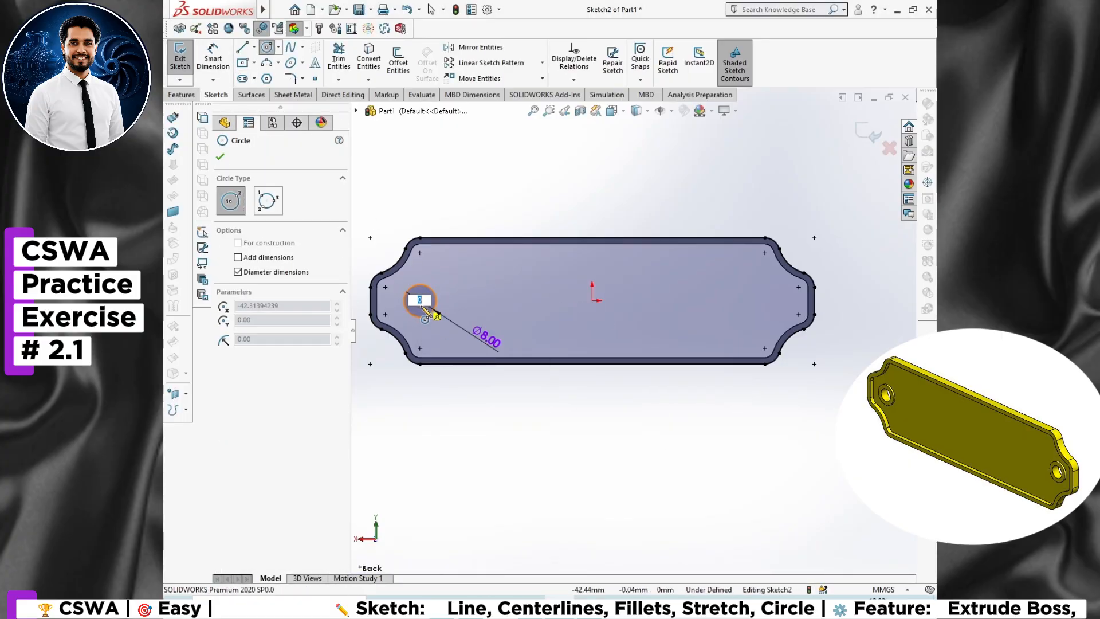
pyautogui.click(420, 300)
pyautogui.click(750, 301)
pyautogui.click(756, 314)
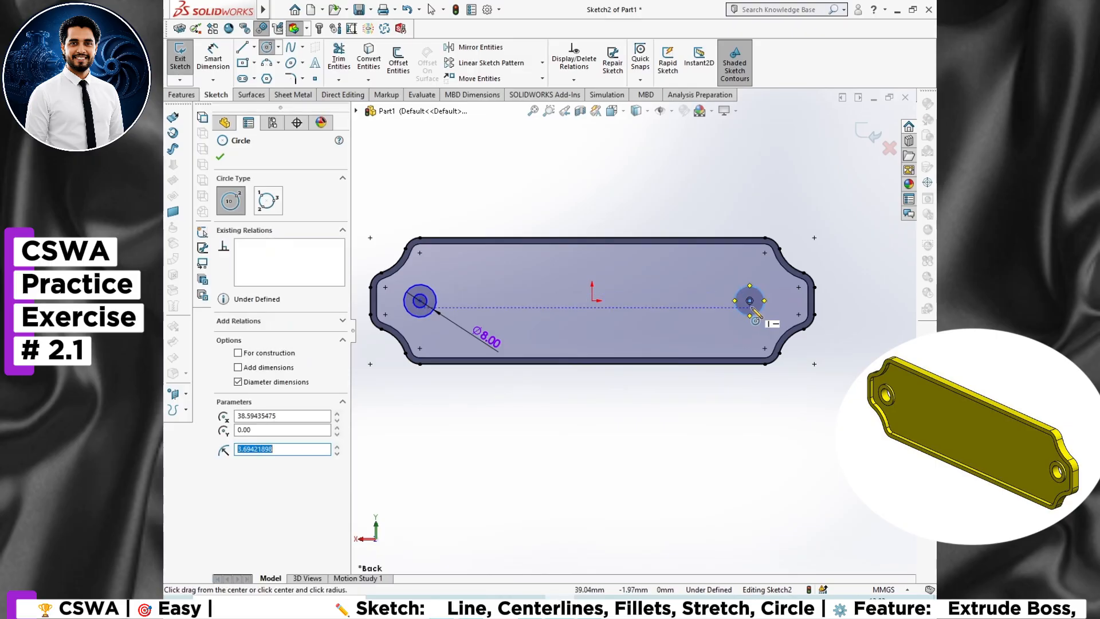
pyautogui.click(749, 300)
pyautogui.click(752, 309)
# Step: Dimension the two right-end concentric circles with a 5 mm inner diameter and an 8 mm outer diameter
pyautogui.rightClick(578, 170)
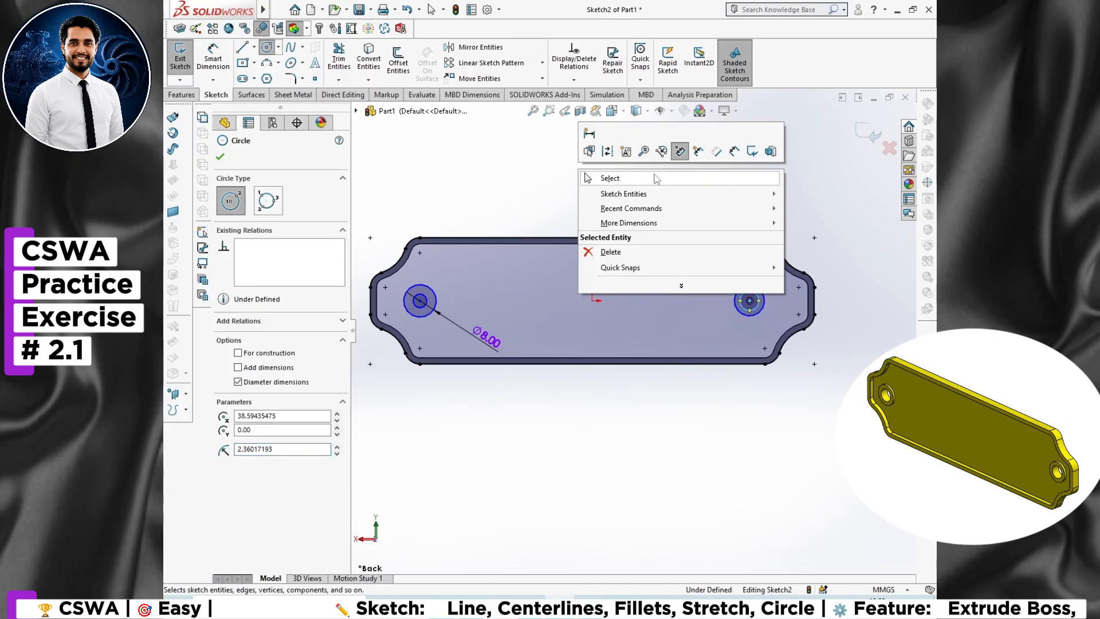
pyautogui.click(779, 155)
pyautogui.click(751, 310)
pyautogui.click(849, 382)
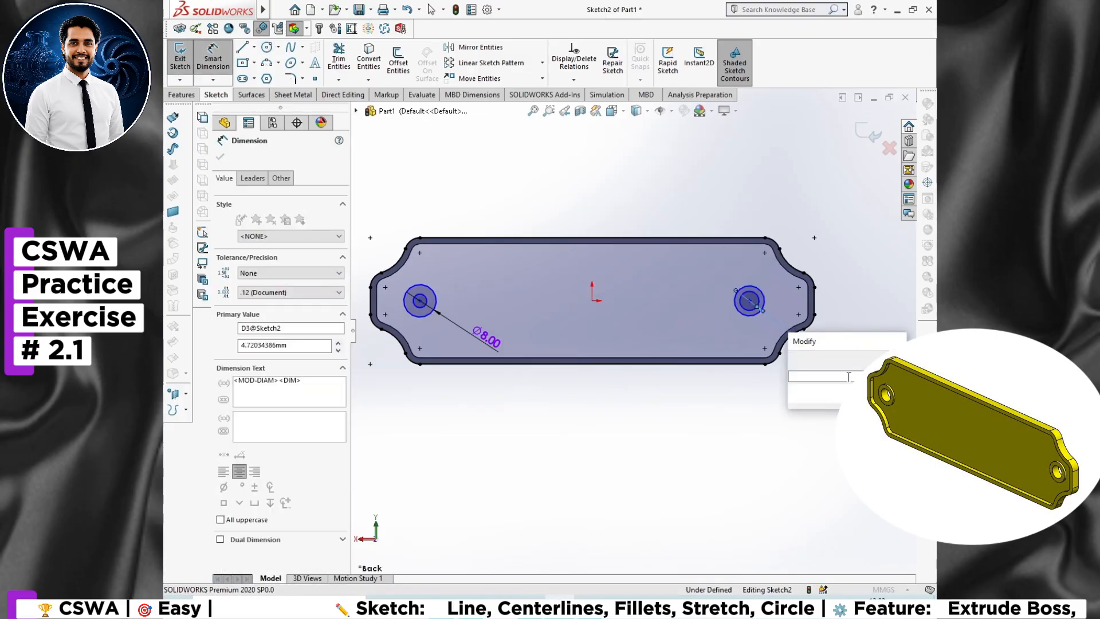
pyautogui.write('5')
pyautogui.press('Return')
pyautogui.click(758, 315)
pyautogui.click(841, 419)
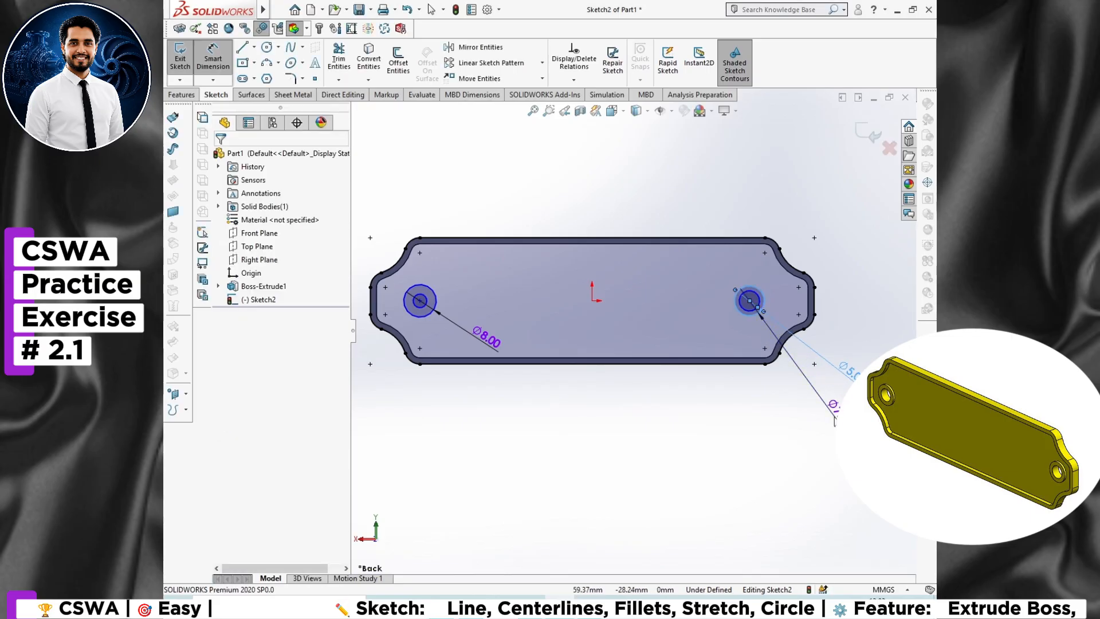
pyautogui.write('8')
pyautogui.press('Return')
# Step: Dimension the left inner circle's diameter as 5 mm
pyautogui.click(419, 307)
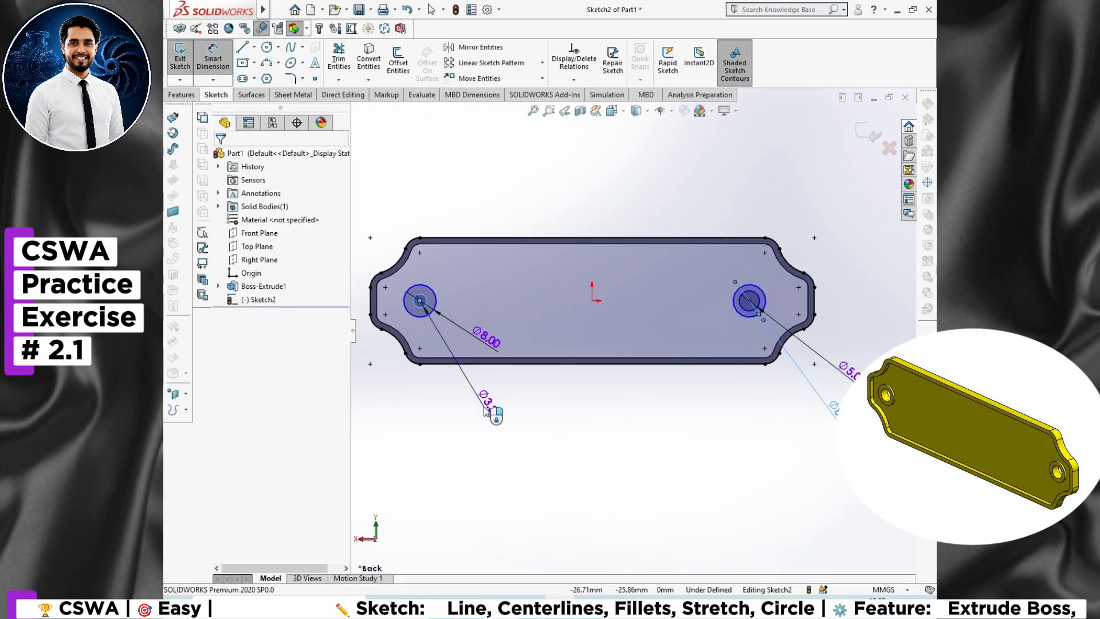
pyautogui.click(484, 412)
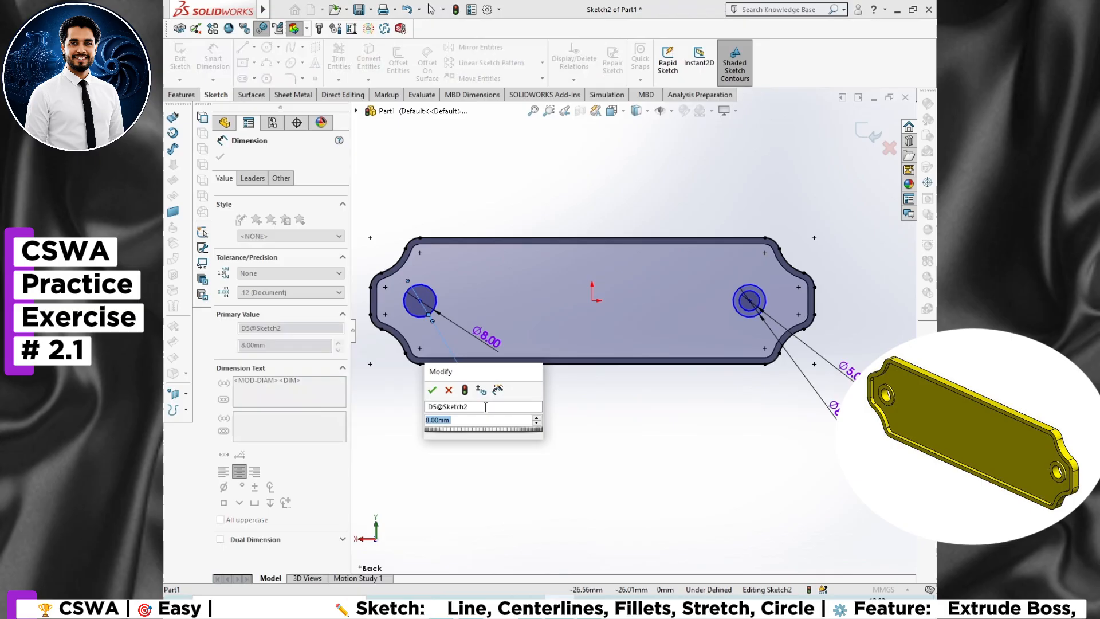
pyautogui.write('5')
pyautogui.press('Return')
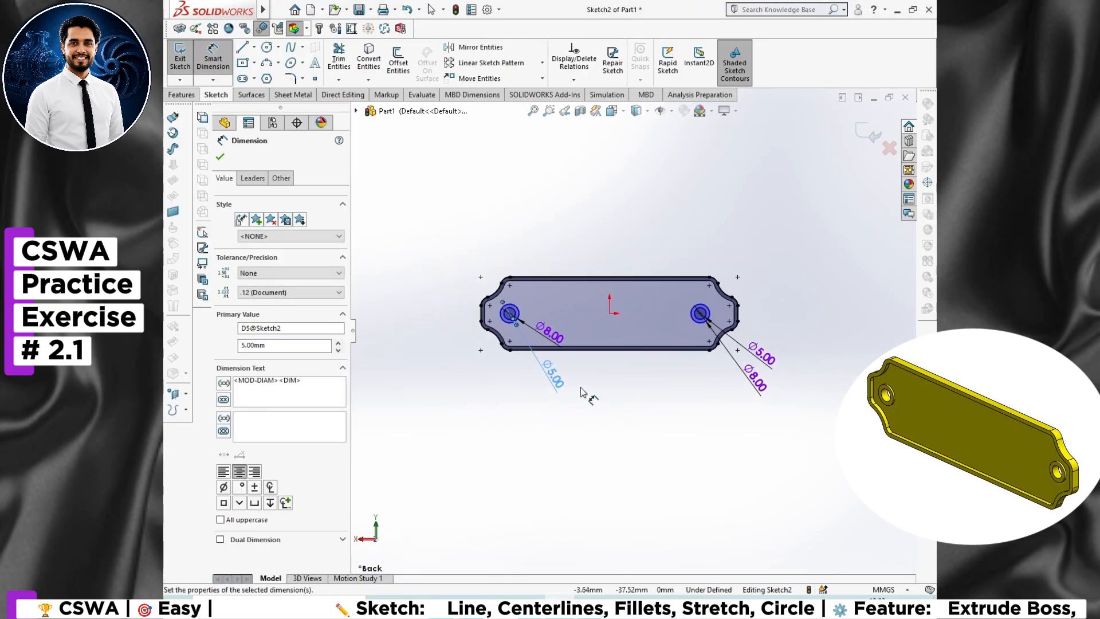
# Step: Check the hole offset in the reference drawing and dimension the left circles' centre 9 mm from the plate's left end edge
pyautogui.hotkey('alt', 'Tab')
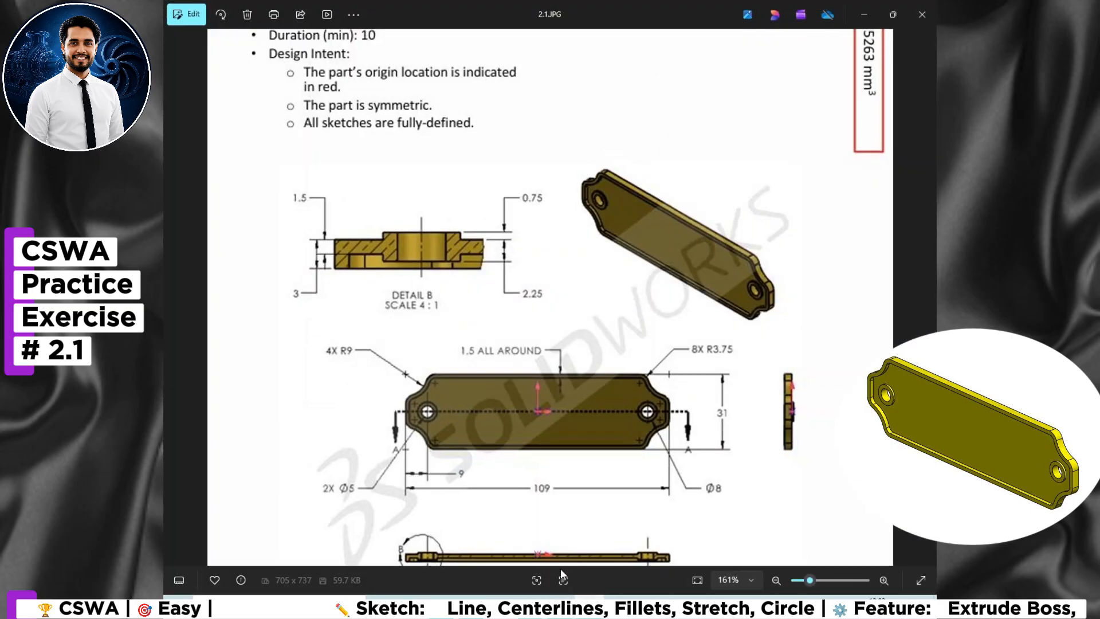
pyautogui.hotkey('alt', 'Tab')
pyautogui.click(497, 292)
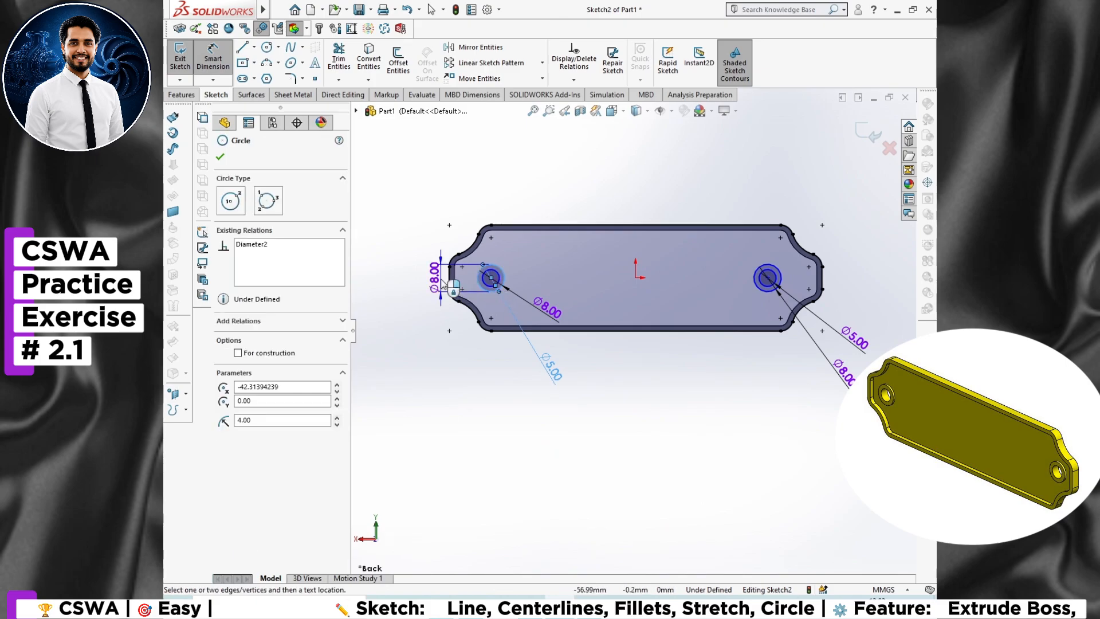
pyautogui.click(450, 282)
pyautogui.click(476, 378)
pyautogui.write('9')
pyautogui.press('Return')
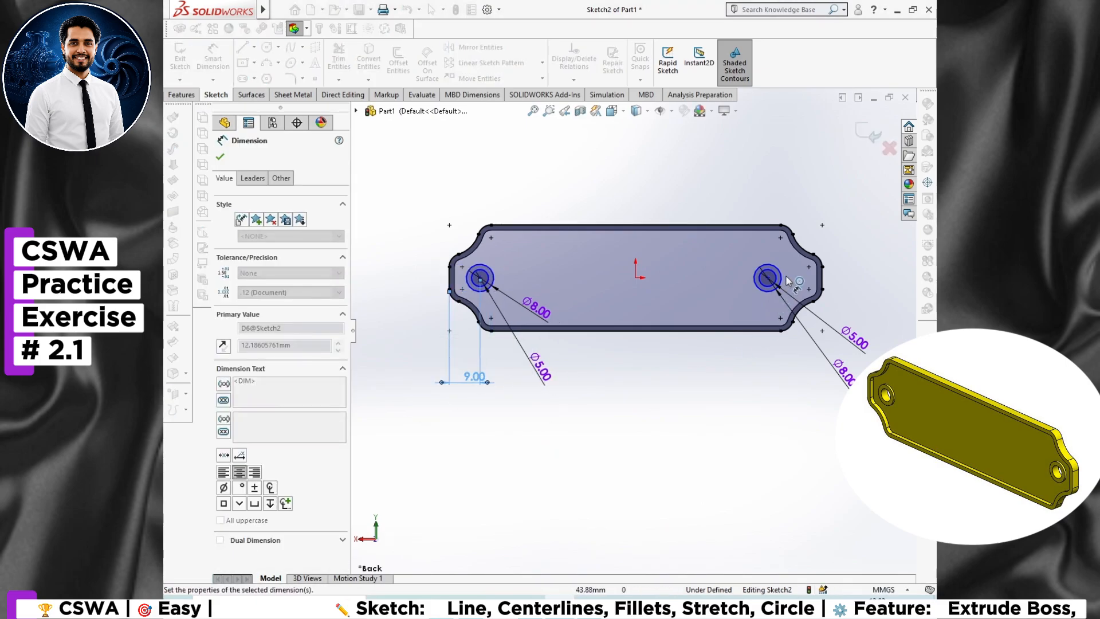
# Step: Dimension the right circles' centre 9 mm from the plate's right end edge
pyautogui.click(780, 281)
pyautogui.click(821, 284)
pyautogui.click(788, 375)
pyautogui.write('9')
pyautogui.press('Return')
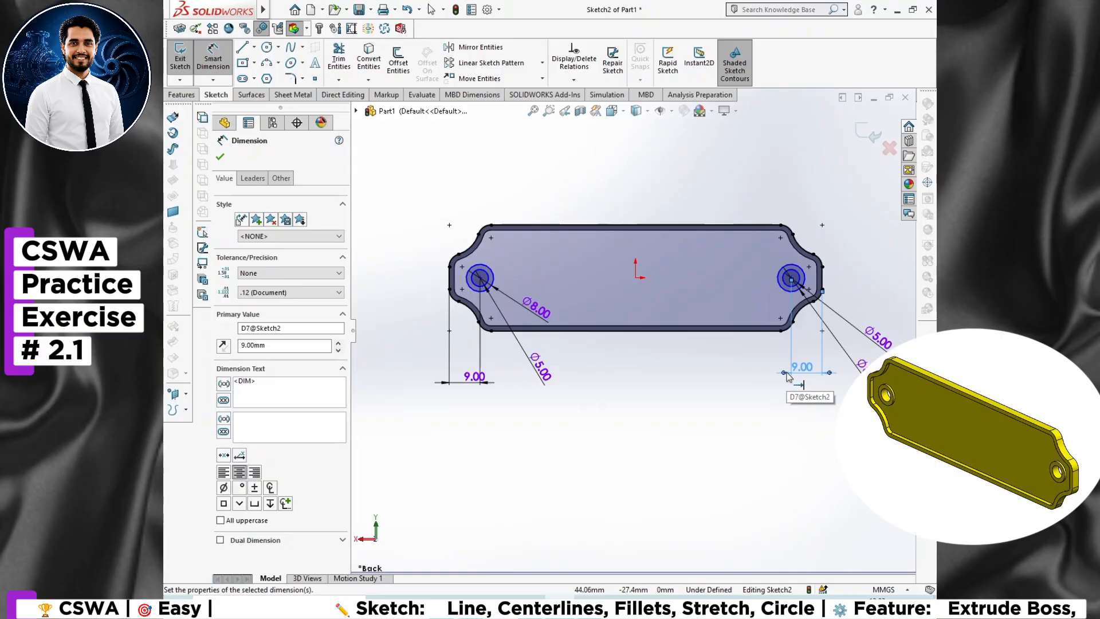
pyautogui.press('f')
# Step: Delete the 8 mm outer circles at both ends of the plate, keeping the 5 mm circles
pyautogui.click(338, 60)
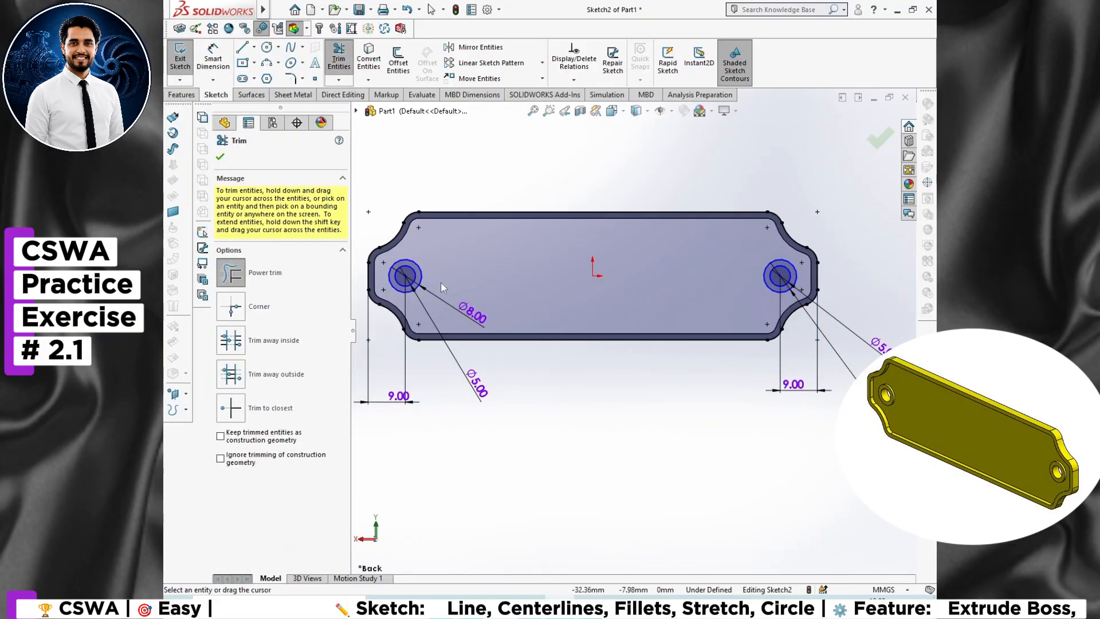
pyautogui.press('Escape')
pyautogui.click(420, 276)
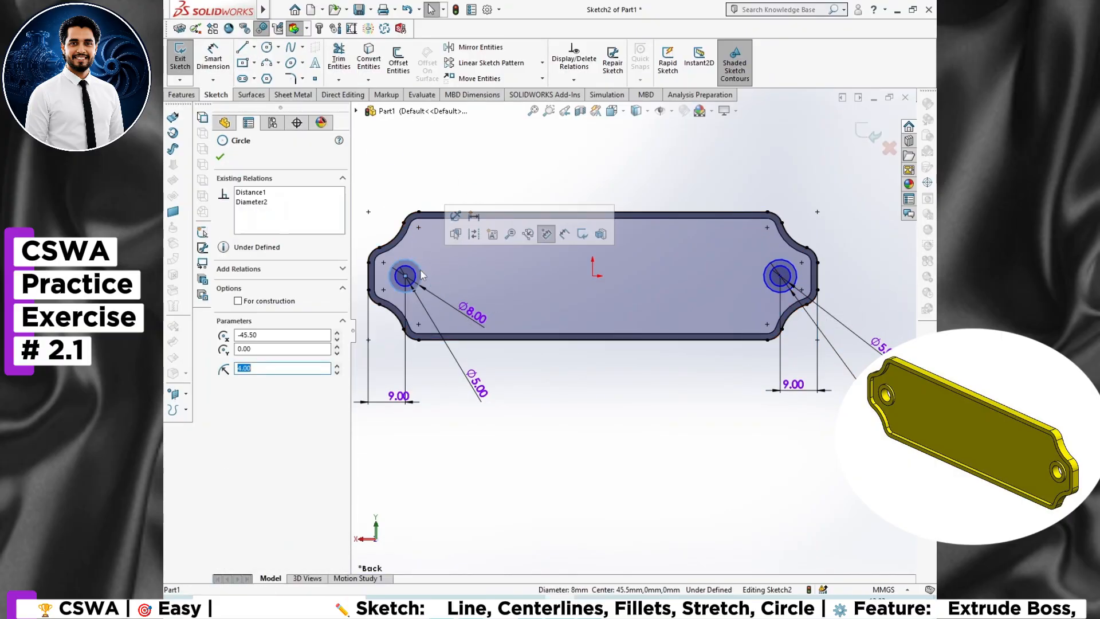
pyautogui.press('Delete')
pyautogui.click(483, 304)
pyautogui.click(780, 276)
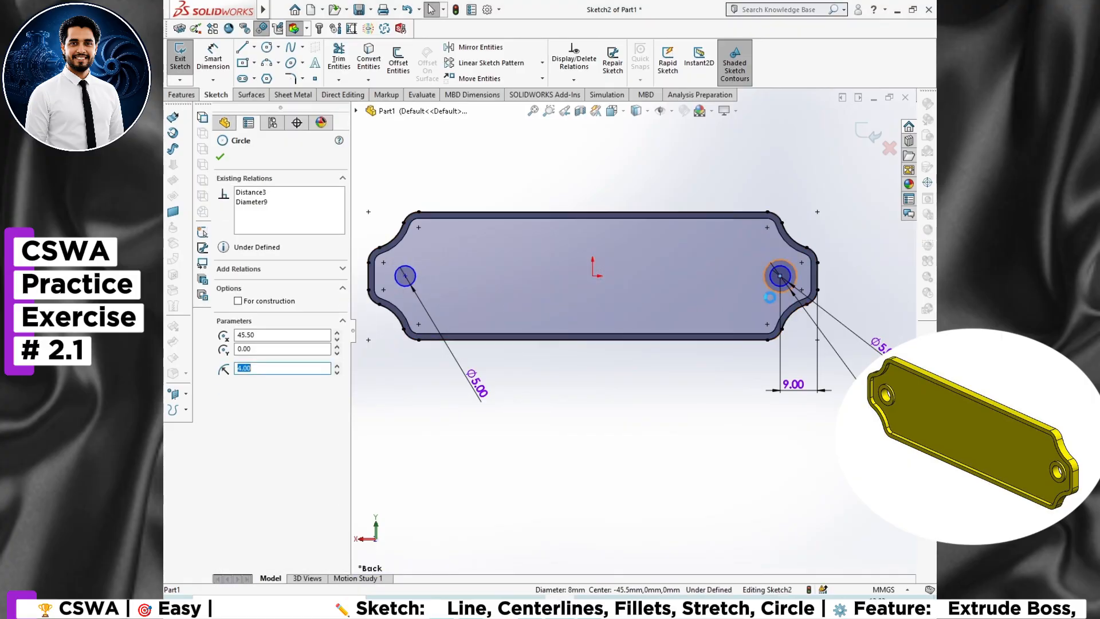
pyautogui.press('Delete')
pyautogui.click(484, 304)
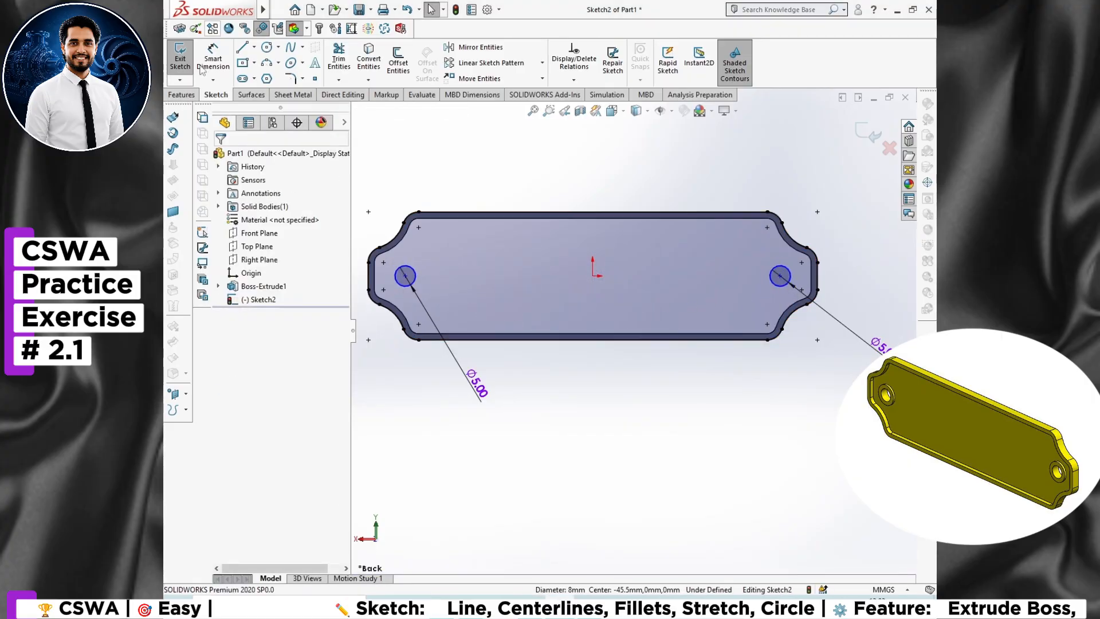
pyautogui.click(182, 95)
pyautogui.click(178, 68)
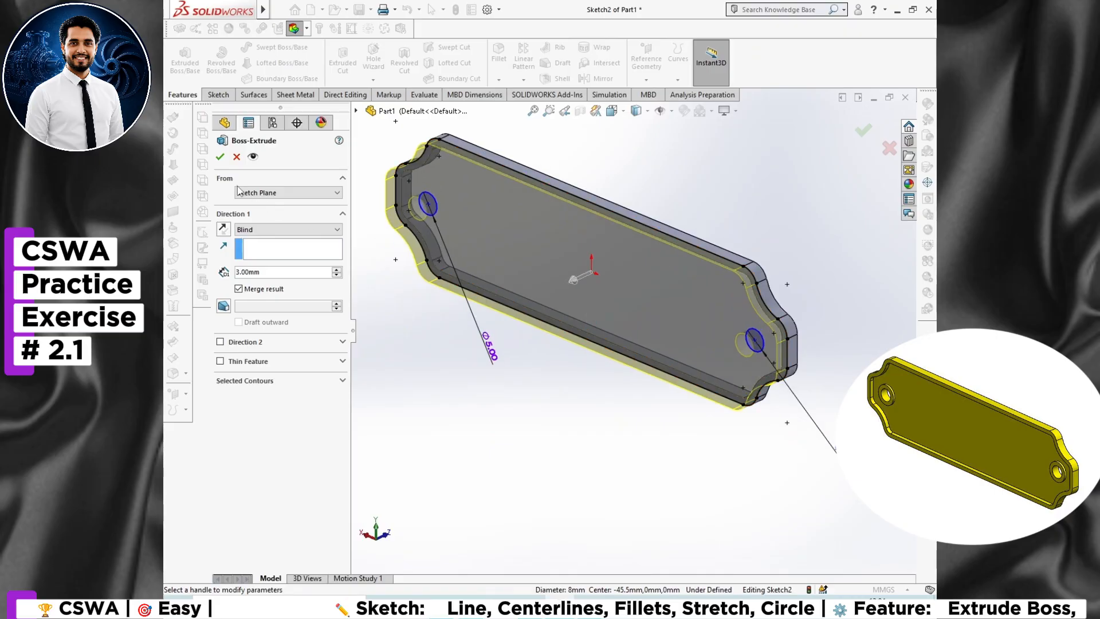
pyautogui.click(236, 157)
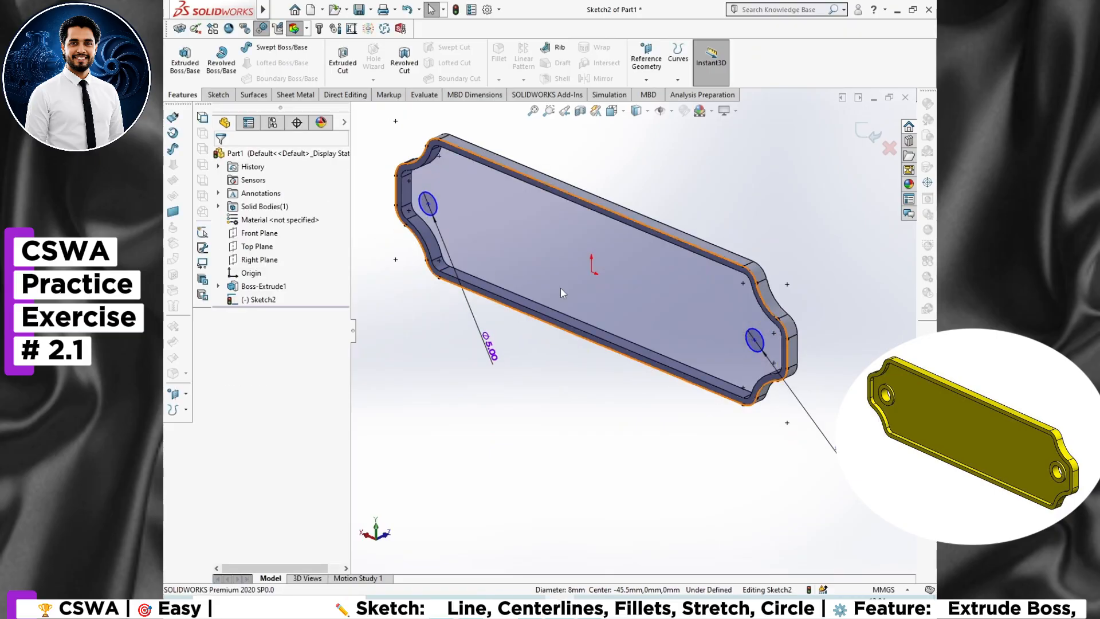
# Step: Using Convert Entities, pick the rim's two long inner edges and all the inner edges around the left end
pyautogui.rightClick(270, 239)
pyautogui.click(304, 219)
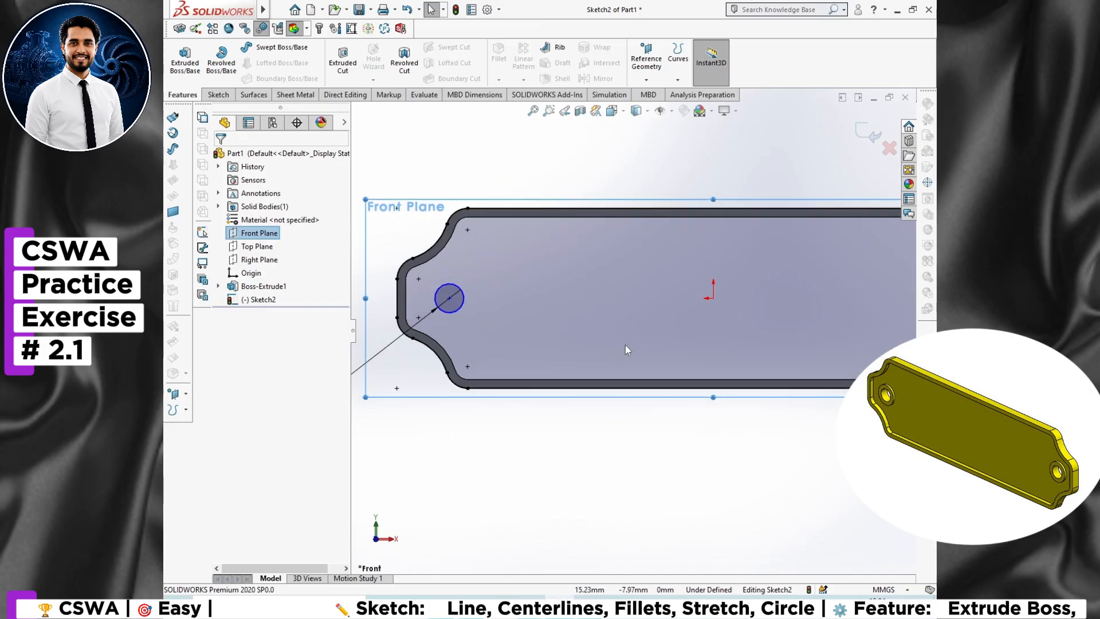
pyautogui.click(583, 377)
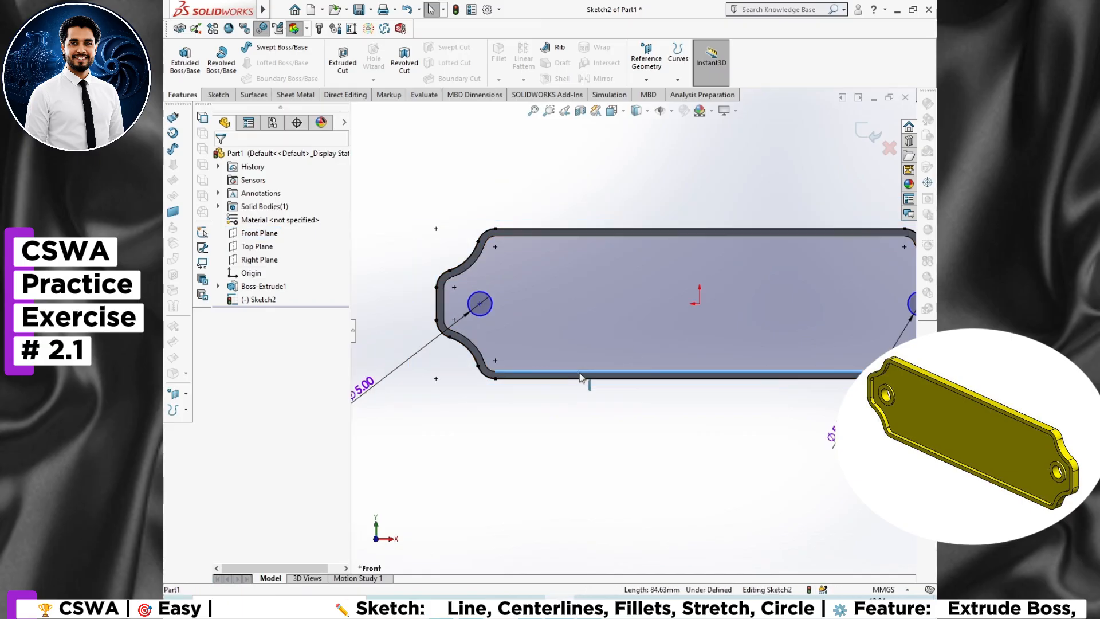
pyautogui.scroll(-2, 704, 393)
pyautogui.click(403, 119)
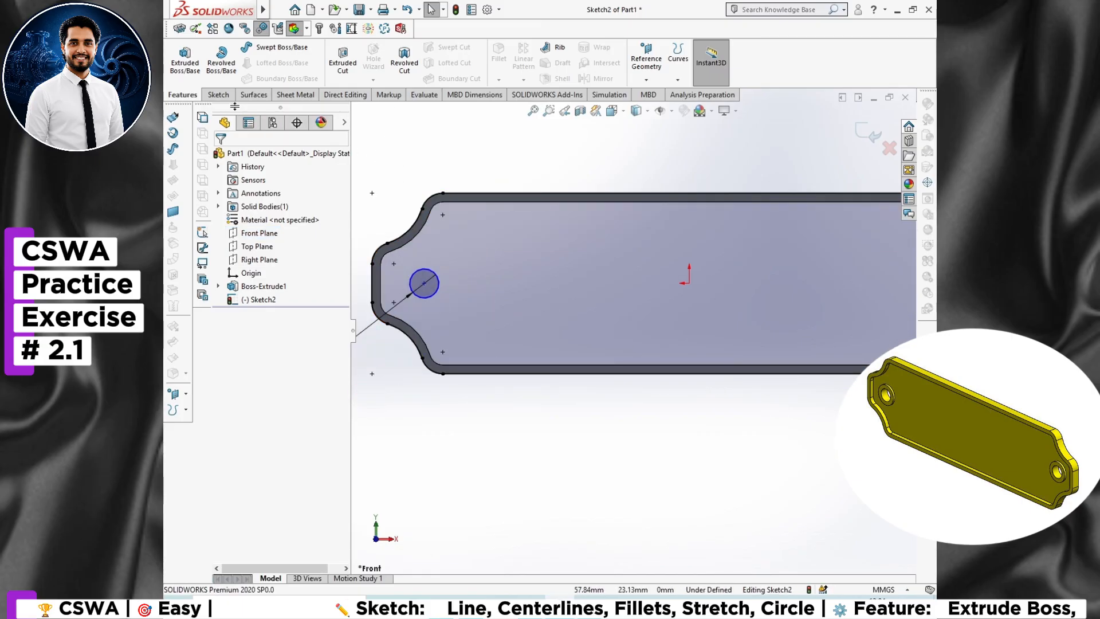
pyautogui.click(216, 94)
pyautogui.click(370, 63)
pyautogui.click(494, 365)
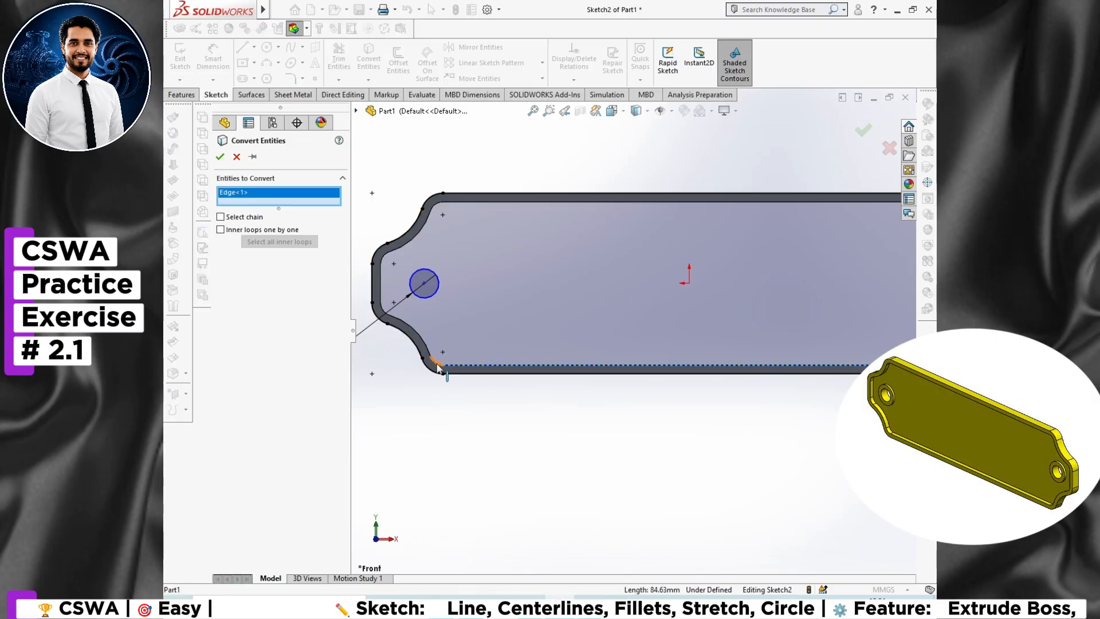
pyautogui.click(430, 354)
pyautogui.click(386, 314)
pyautogui.click(383, 310)
pyautogui.click(384, 305)
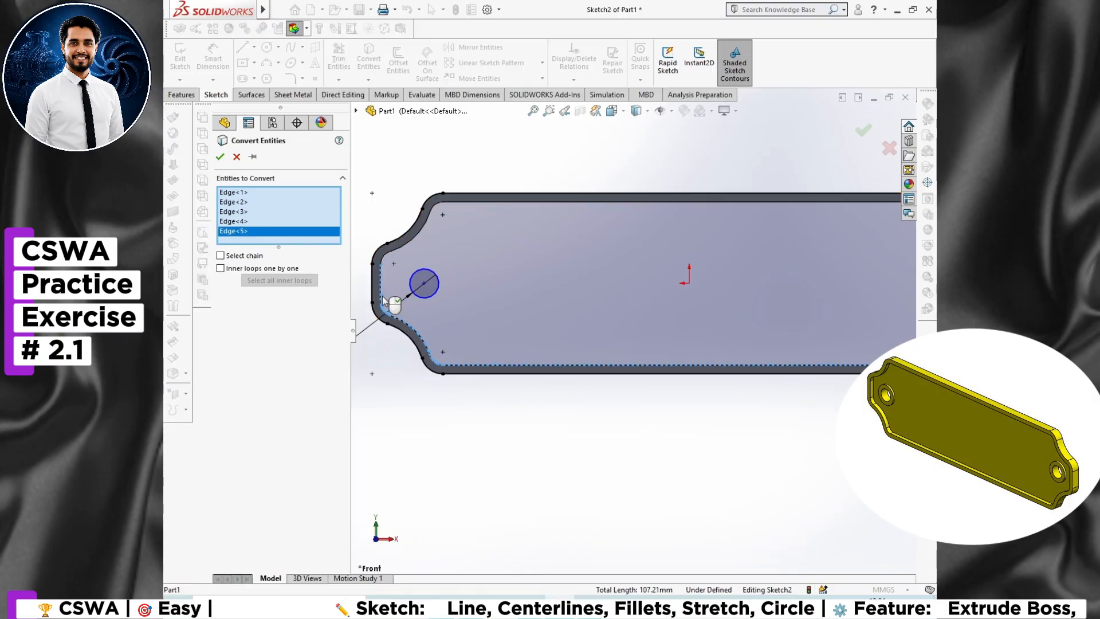
pyautogui.click(390, 258)
pyautogui.click(439, 212)
pyautogui.click(449, 205)
pyautogui.click(459, 202)
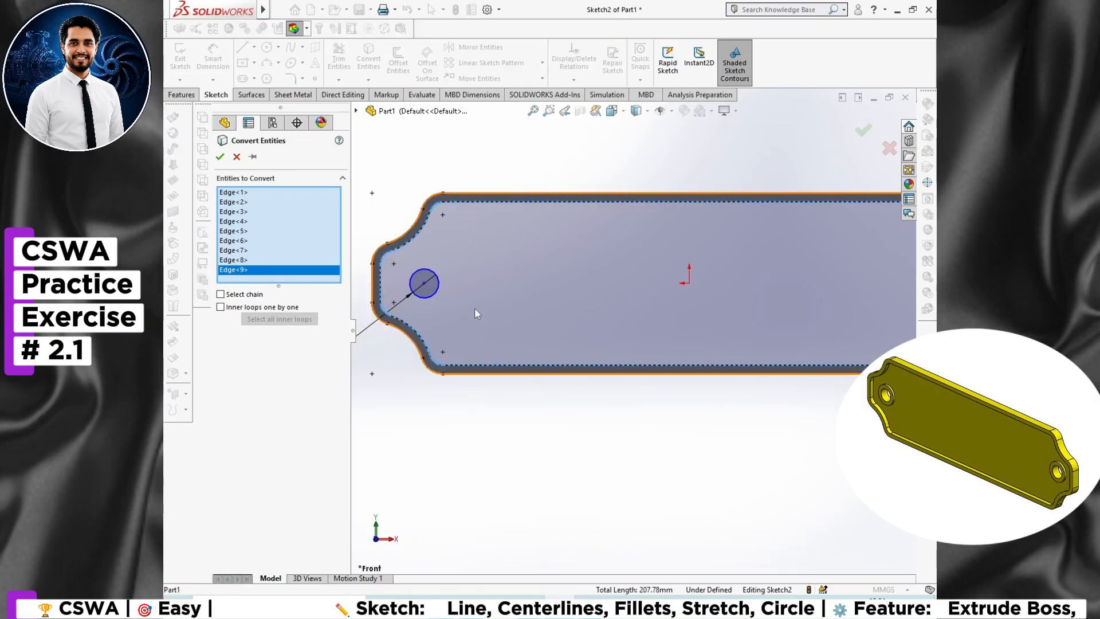
# Step: Add the inner edges around the right end to the selection and convert the whole inner loop into sketch entities
pyautogui.scroll(-2, 759, 299)
pyautogui.scroll(2, 758, 299)
pyautogui.click(720, 256)
pyautogui.click(757, 299)
pyautogui.click(806, 346)
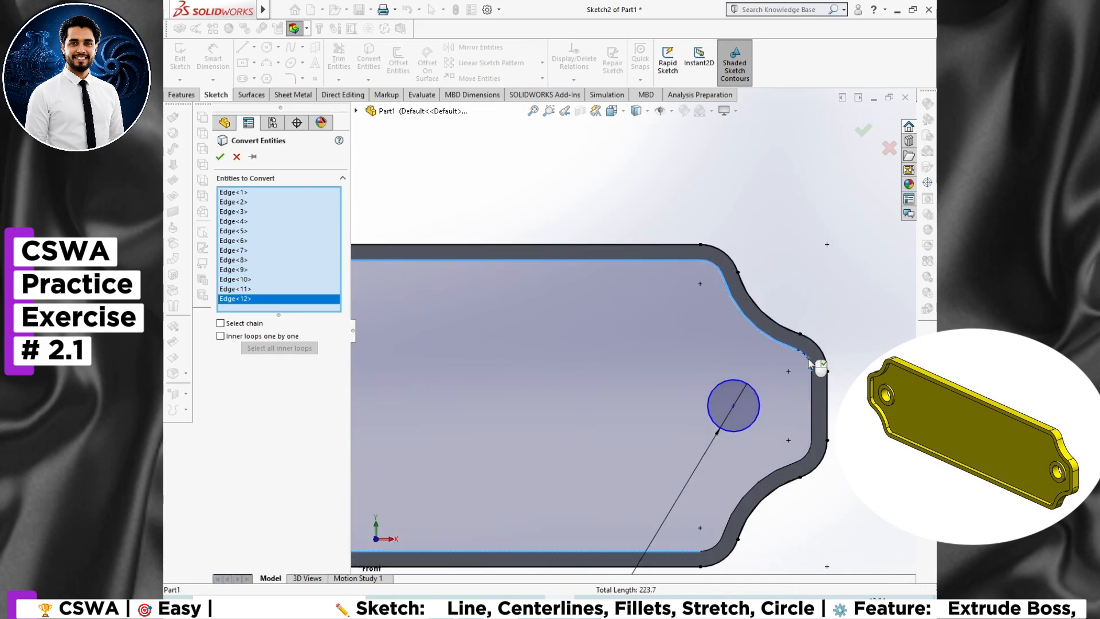
pyautogui.click(813, 393)
pyautogui.click(810, 458)
pyautogui.click(748, 527)
pyautogui.click(720, 549)
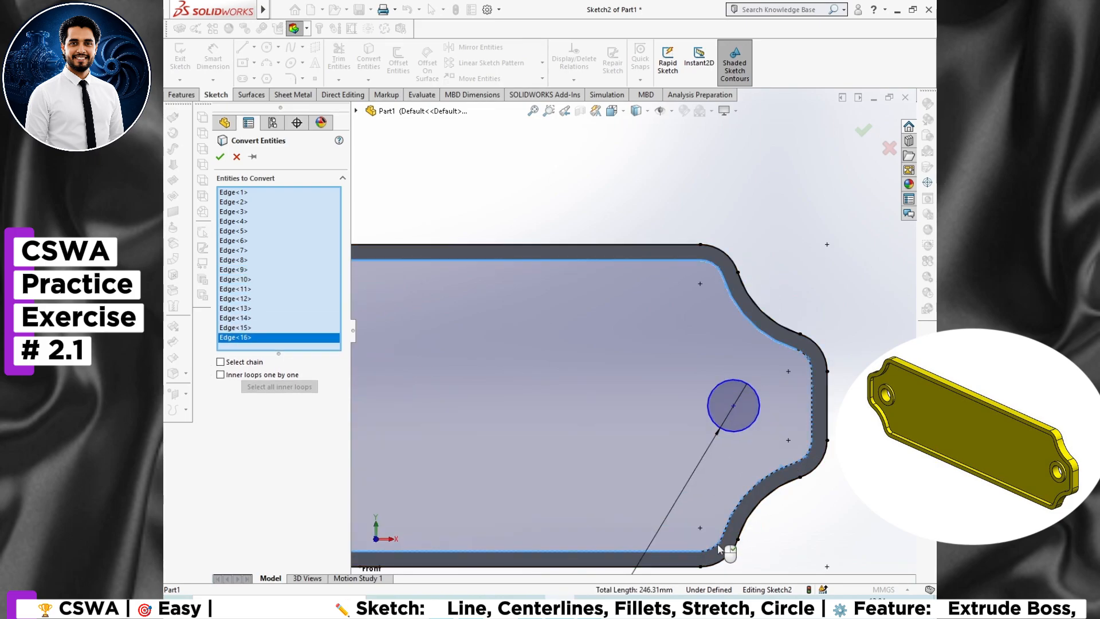
pyautogui.scroll(-3, 624, 496)
pyautogui.press('f')
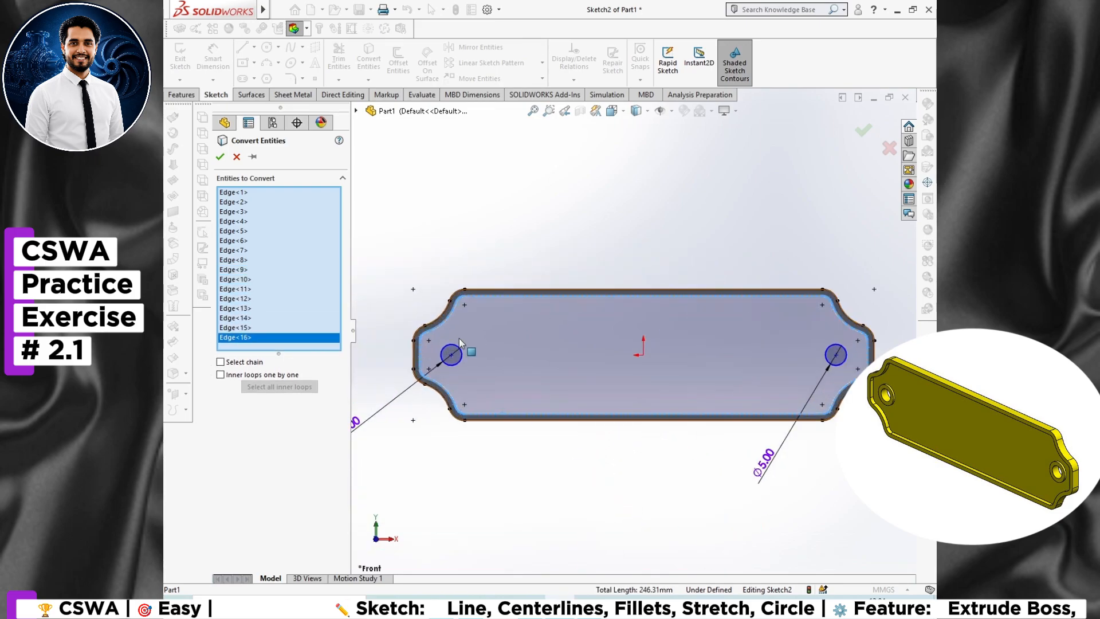
pyautogui.click(220, 157)
# Step: Extrude the region inside the rim, excluding the two holes, by 1.5 mm in the reversed direction
pyautogui.click(181, 94)
pyautogui.click(184, 60)
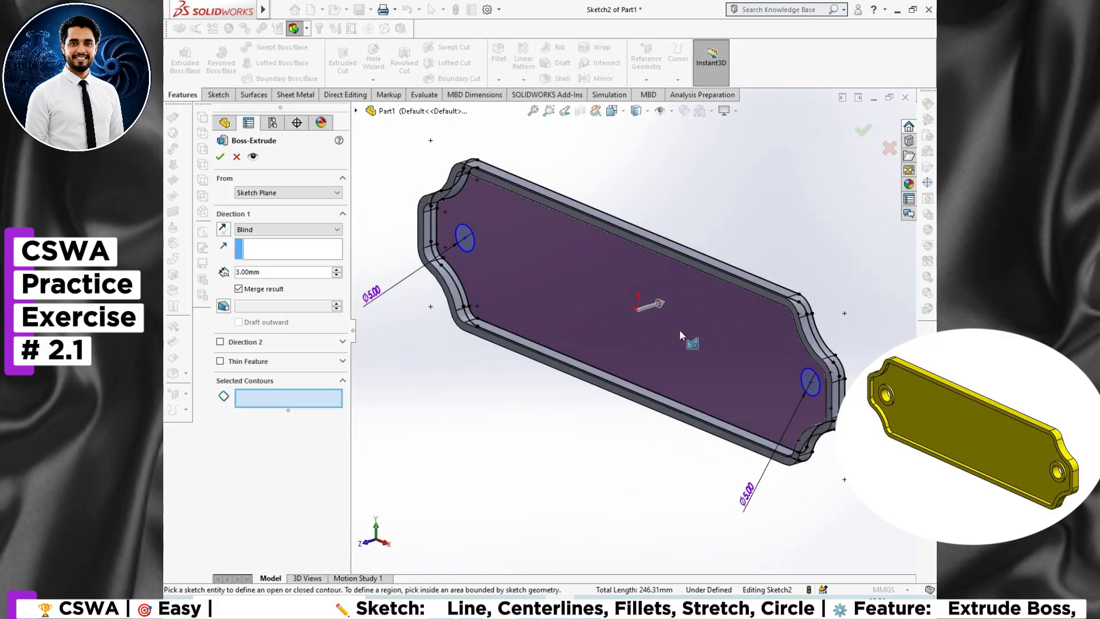
pyautogui.click(699, 378)
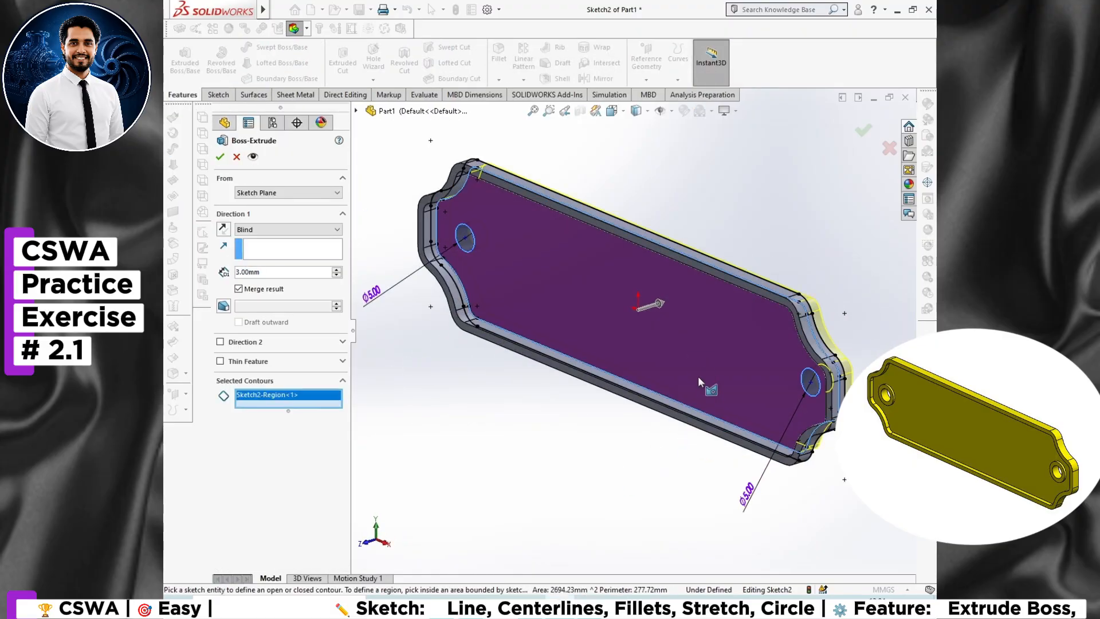
pyautogui.click(222, 229)
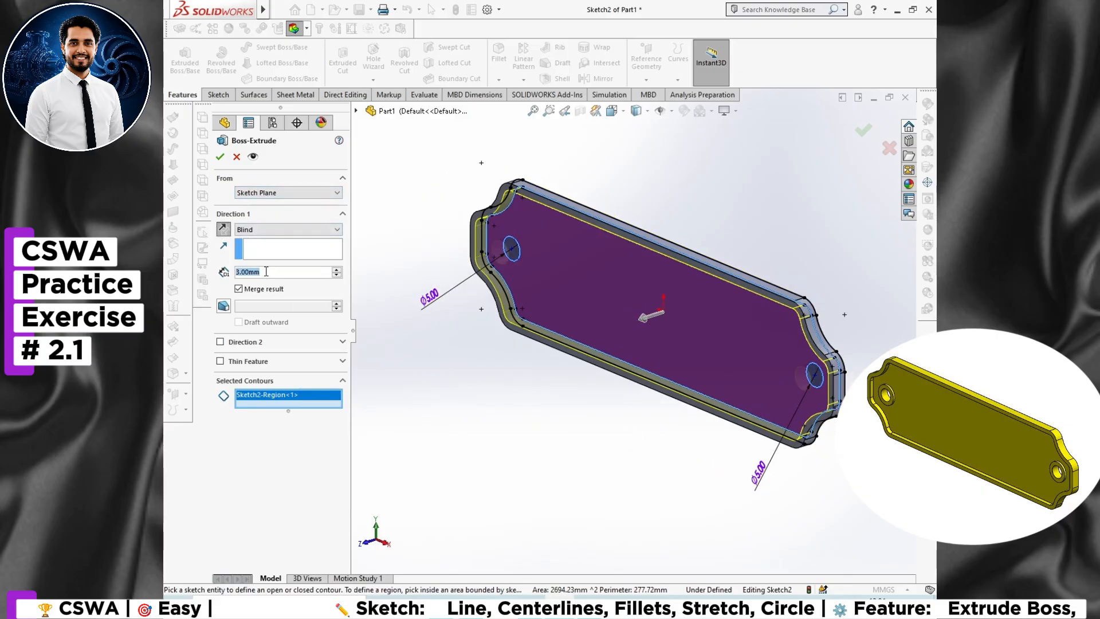
pyautogui.write('1.5')
pyautogui.press('Return')
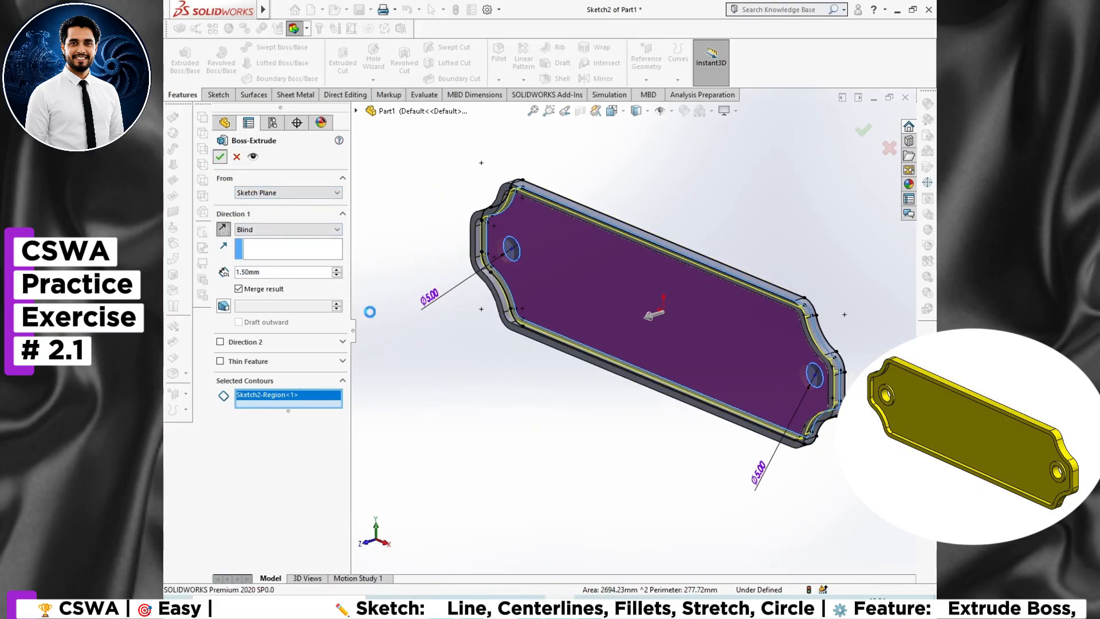
pyautogui.click(523, 399)
# Step: Start a new sketch on the plate's flat back face
pyautogui.scroll(3, 621, 410)
pyautogui.scroll(-2, 696, 372)
pyautogui.moveTo(696, 371)
pyautogui.mouseDown(button='middle')
pyautogui.moveTo(543, 381)
pyautogui.moveTo(701, 385)
pyautogui.mouseUp(button='middle')
pyautogui.click(589, 608)
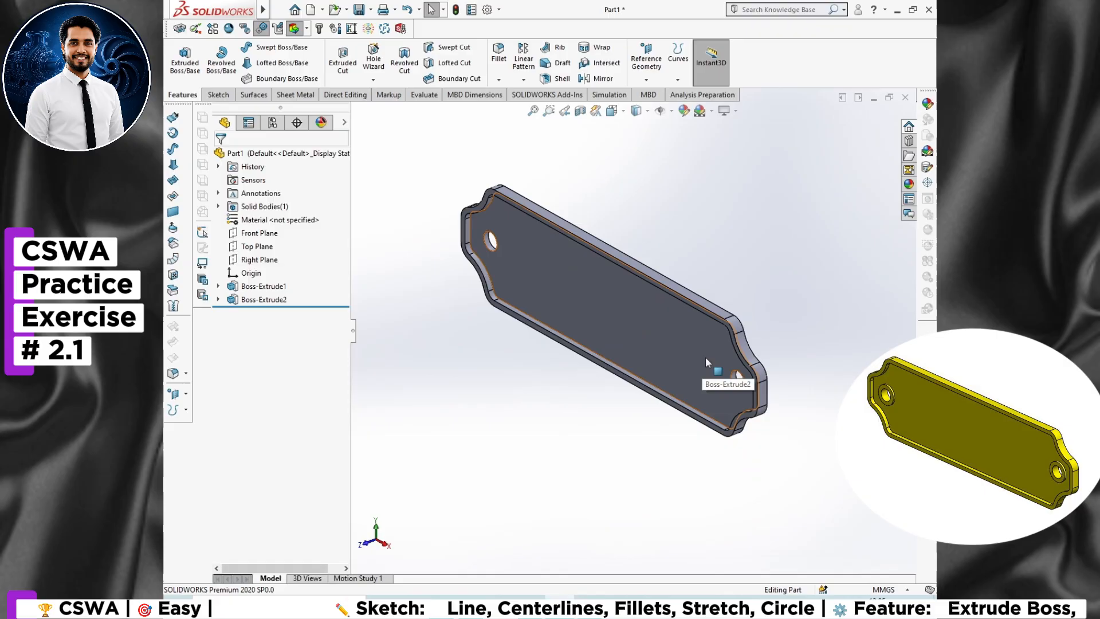
pyautogui.moveTo(706, 356); pyautogui.dragTo(710, 267, button='middle')
pyautogui.rightClick(655, 263)
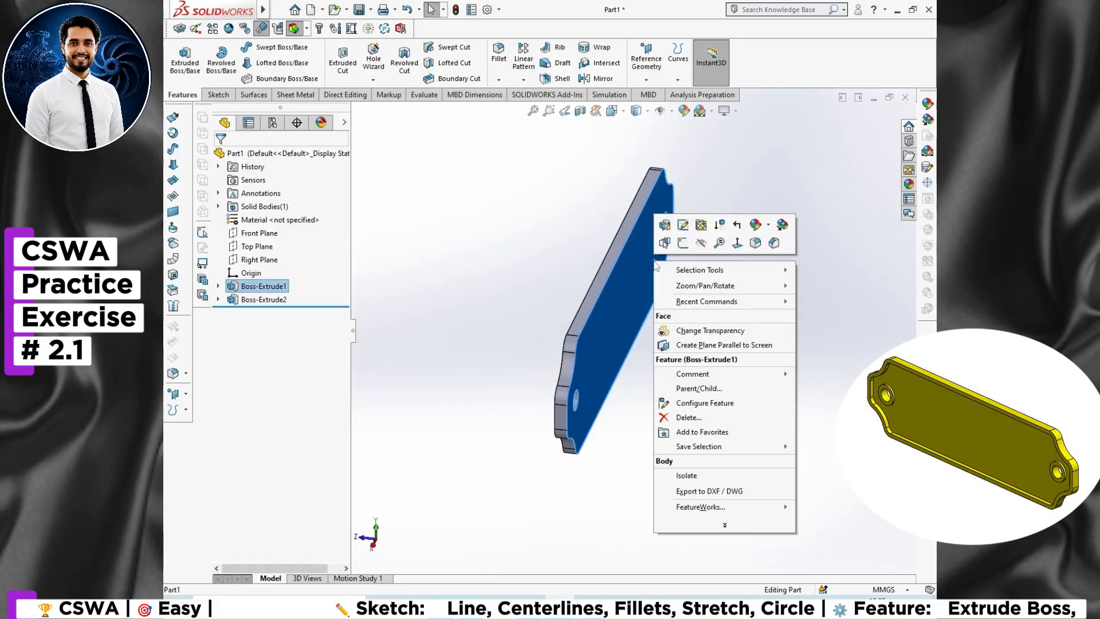
pyautogui.click(740, 250)
pyautogui.press('c')
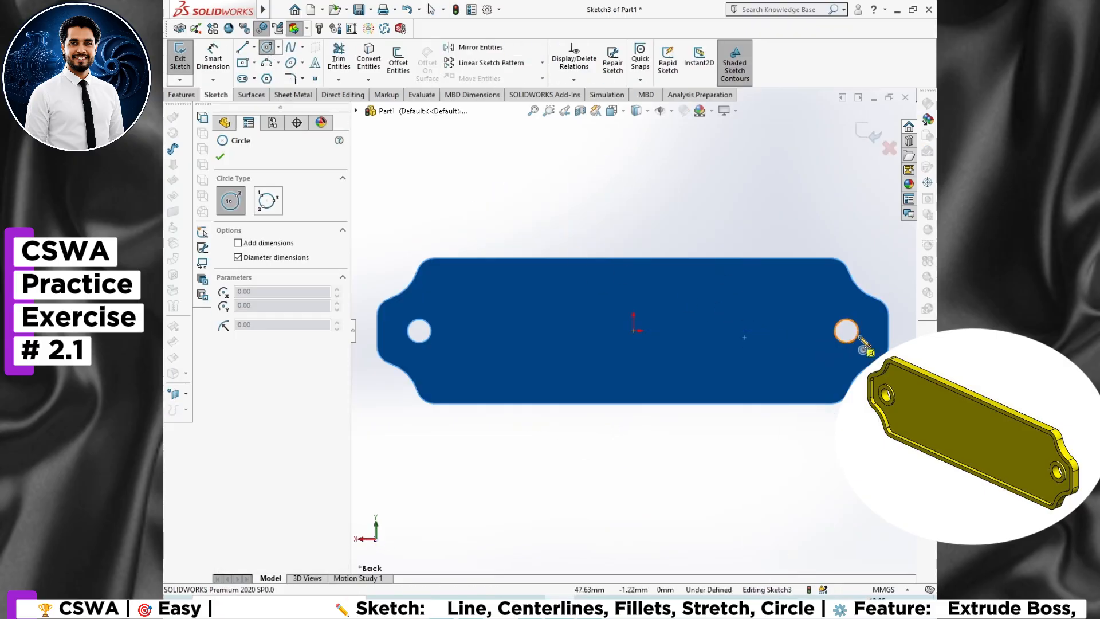
pyautogui.click(847, 331)
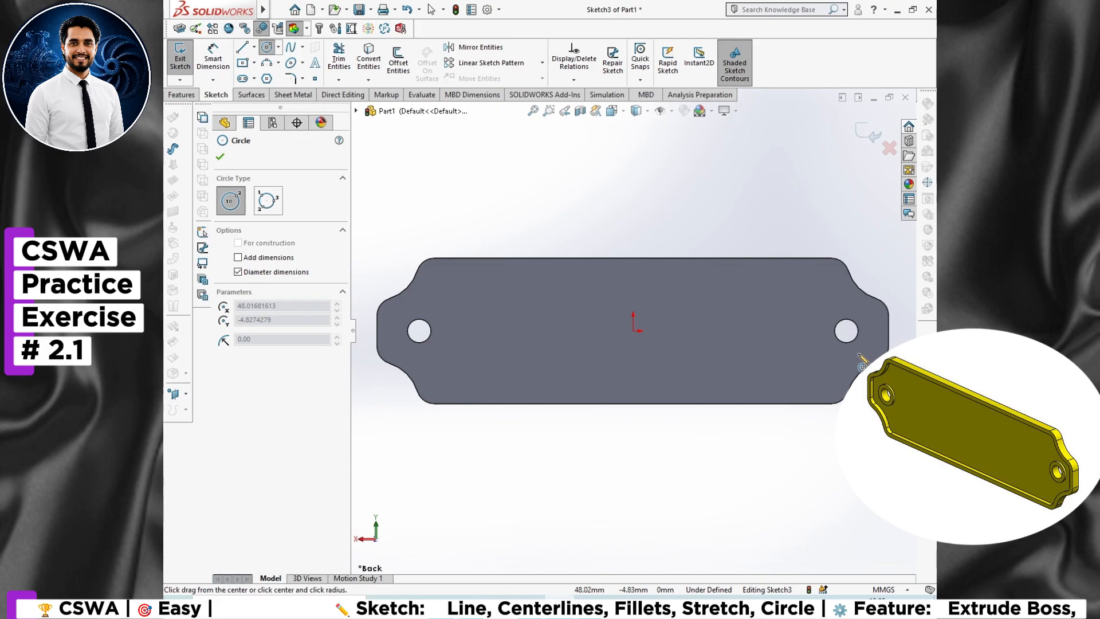
pyautogui.click(847, 343)
pyautogui.press('Escape')
pyautogui.press('c')
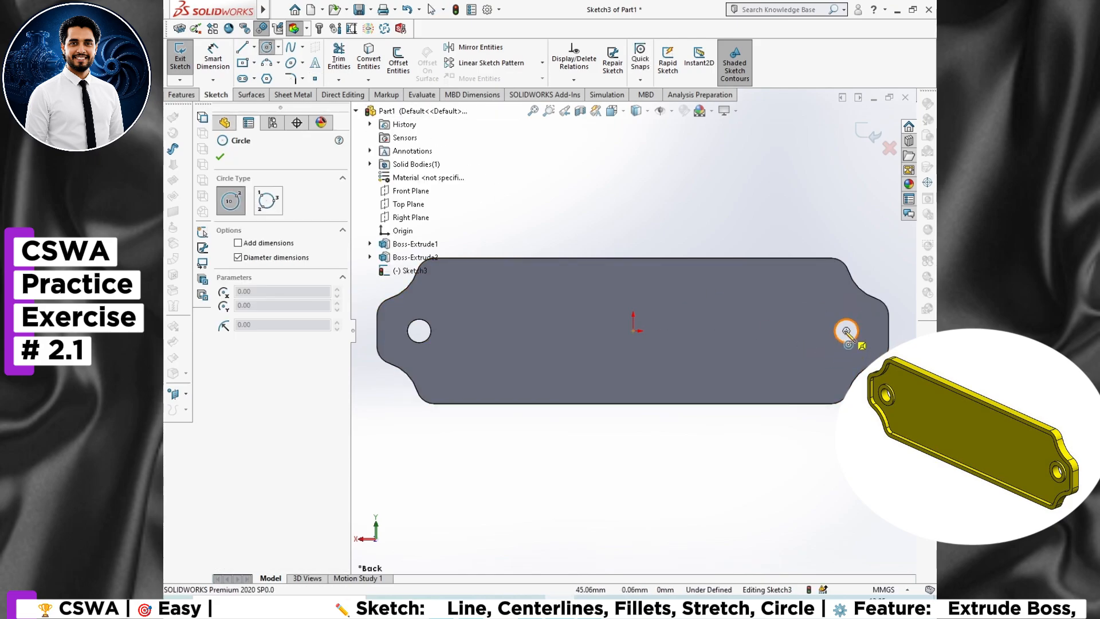
pyautogui.click(847, 332)
pyautogui.press('Escape')
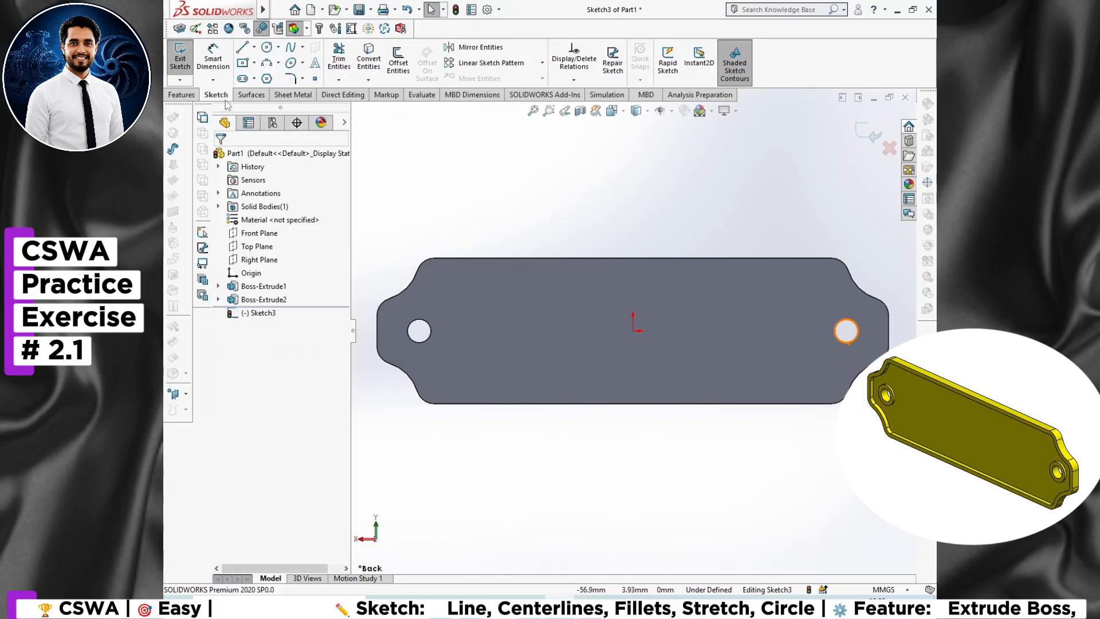
# Step: Draw a larger circle centred on each hole, the left one about 13.5 mm in diameter
pyautogui.press('c')
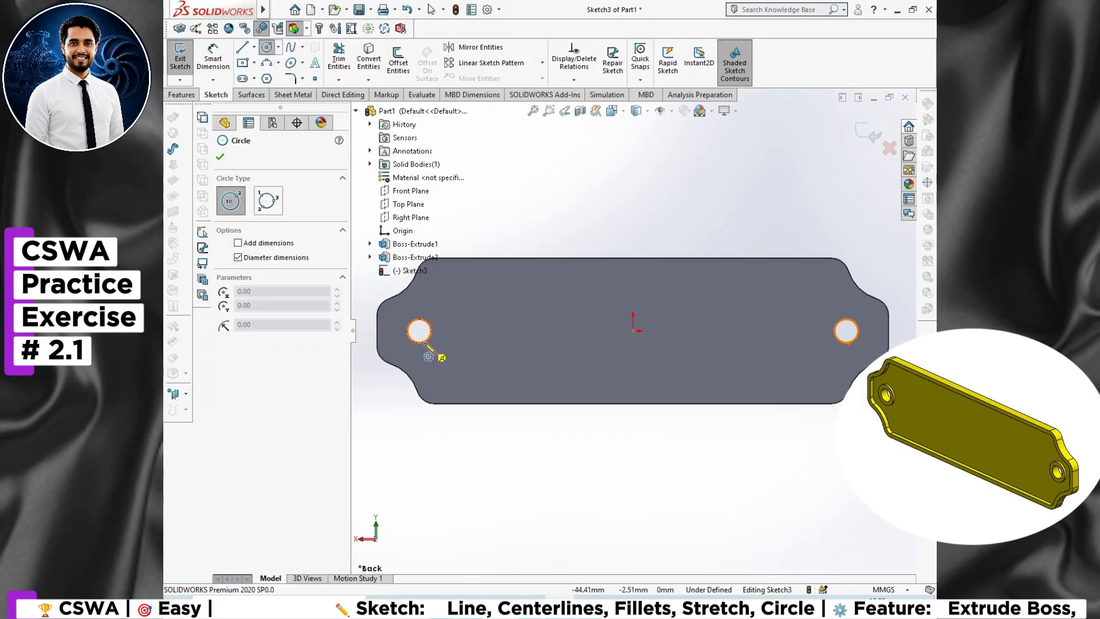
pyautogui.click(419, 331)
pyautogui.click(440, 355)
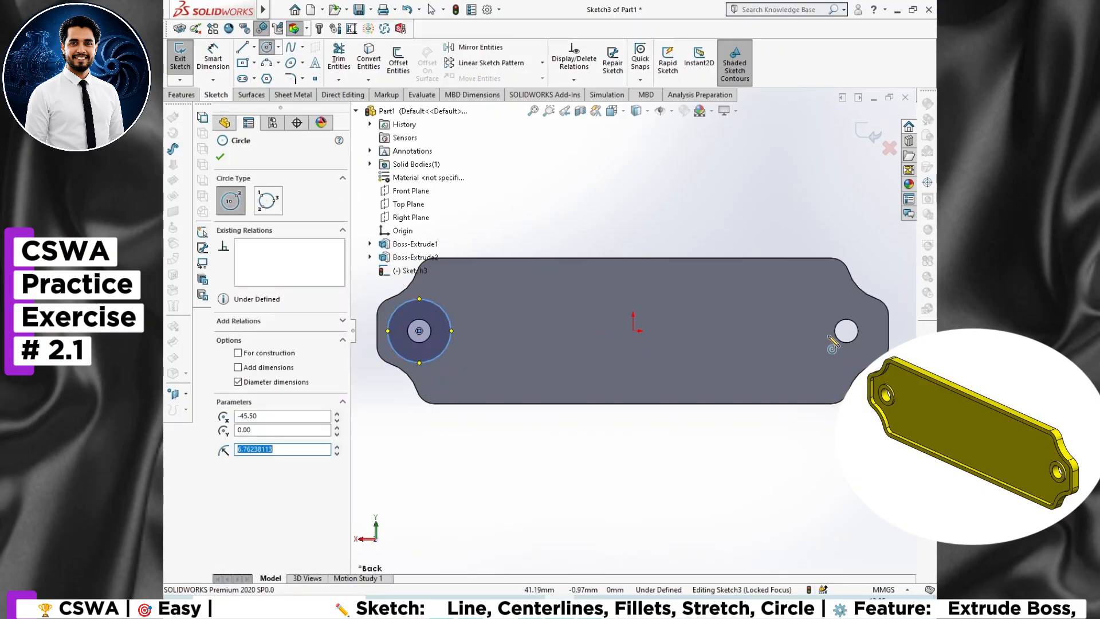
pyautogui.click(847, 330)
pyautogui.click(847, 361)
pyautogui.click(848, 342)
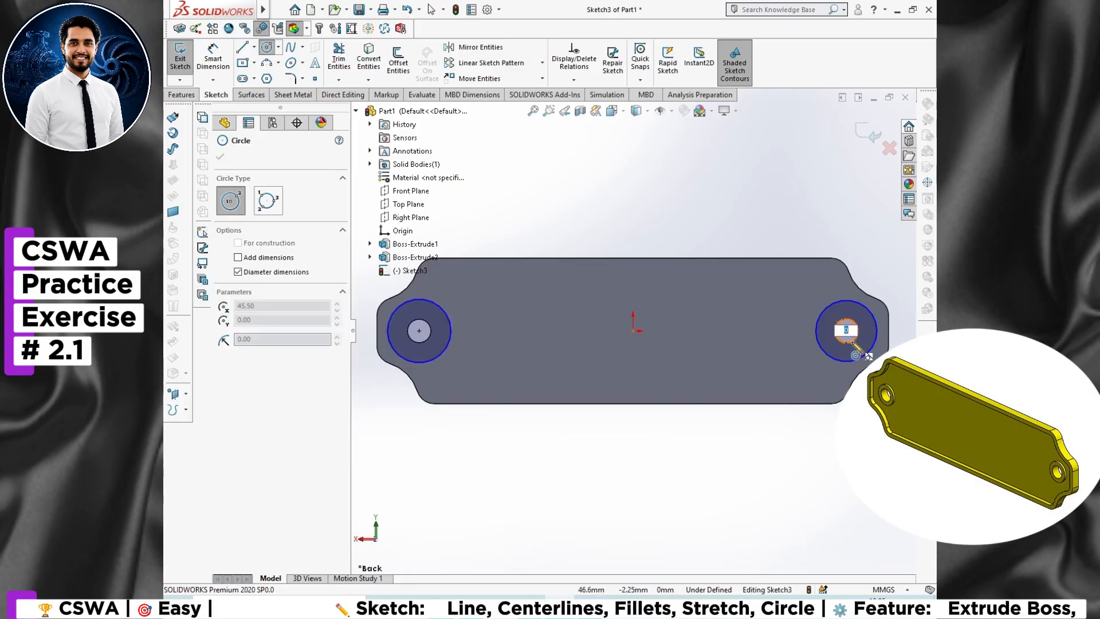
pyautogui.press('Escape')
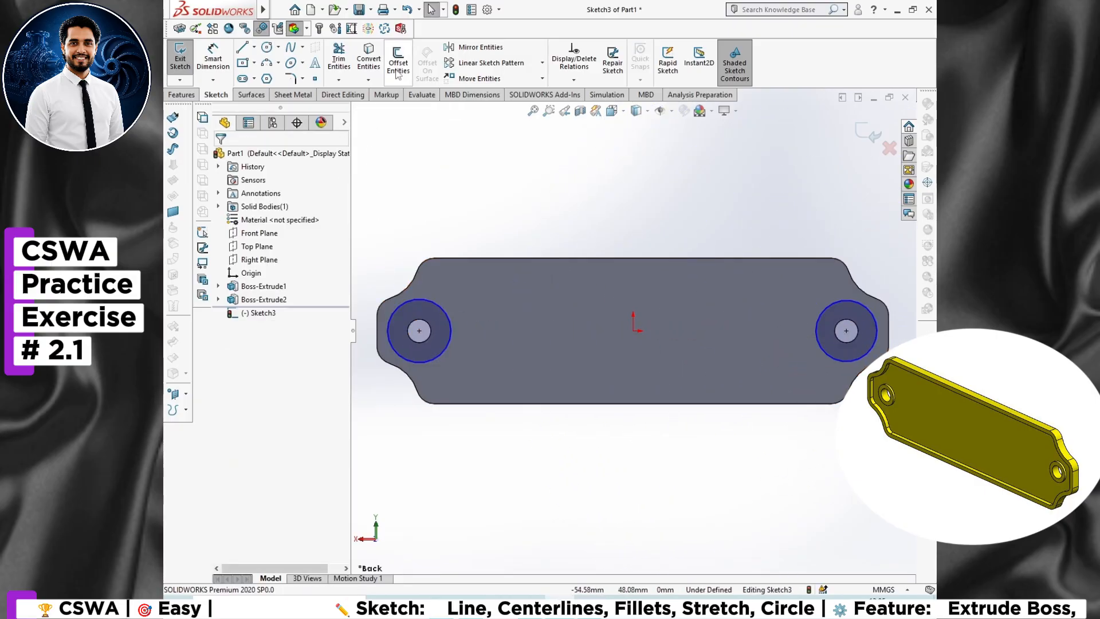
# Step: Convert the edges of both 5 mm holes into sketch circles
pyautogui.click(369, 57)
pyautogui.click(429, 328)
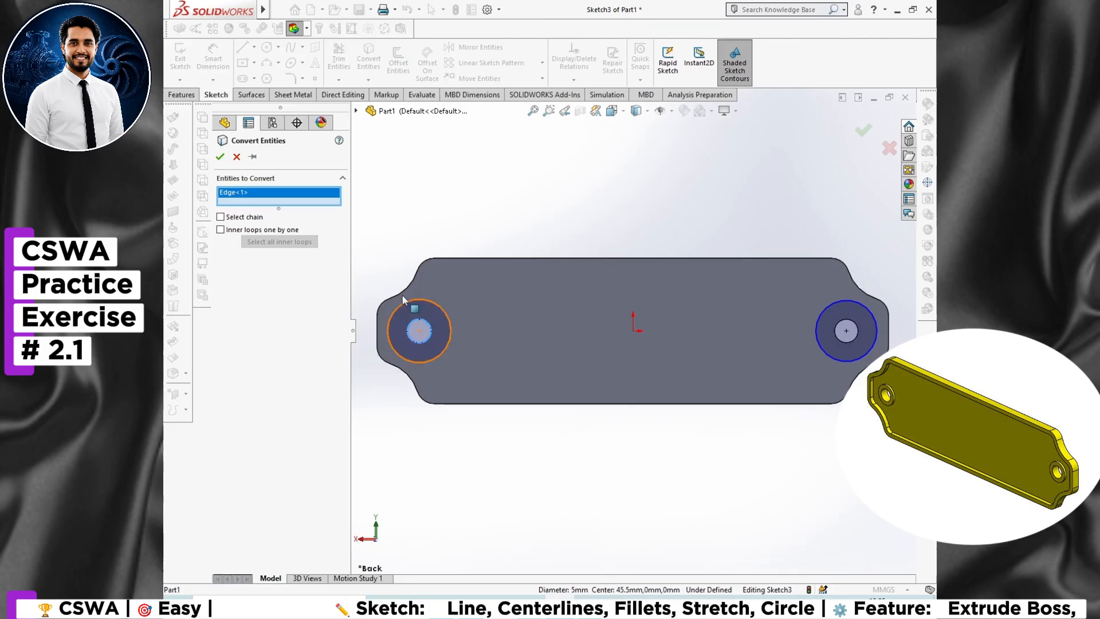
pyautogui.click(860, 331)
pyautogui.click(220, 157)
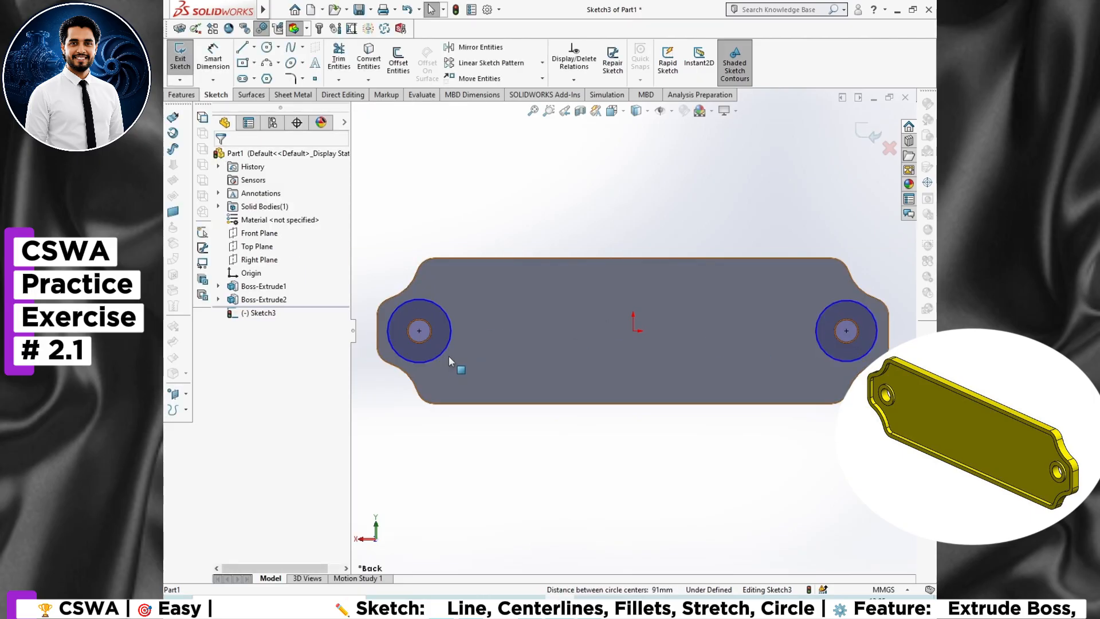
# Step: Make the two outer circles around the holes equal in radius
pyautogui.click(443, 351)
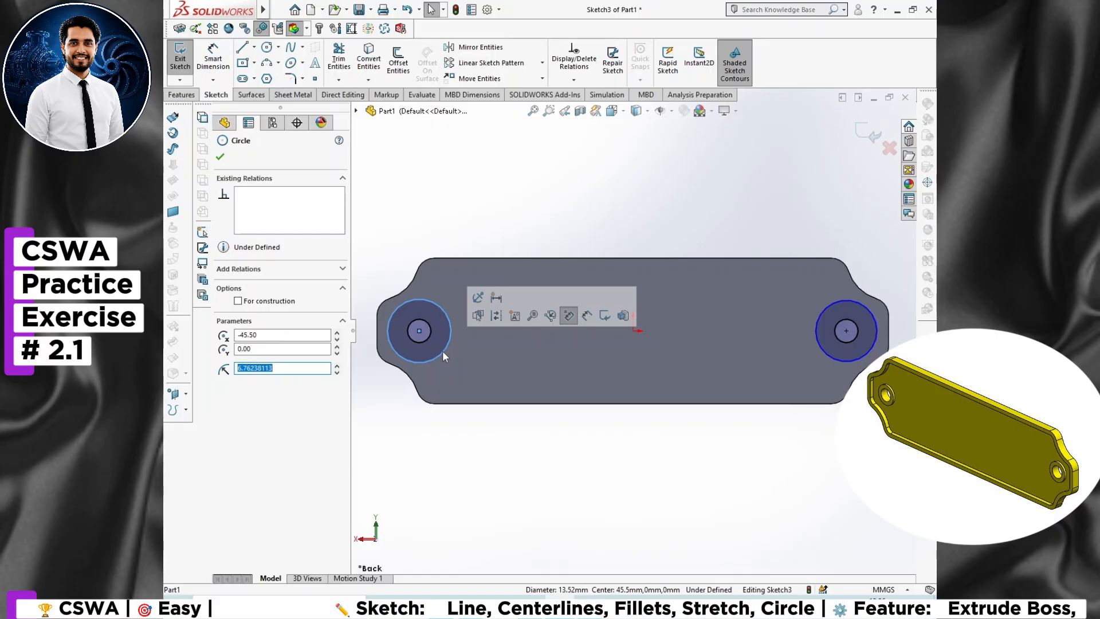
pyautogui.keyDown('ctrl'); pyautogui.click(819, 338); pyautogui.keyUp('ctrl')
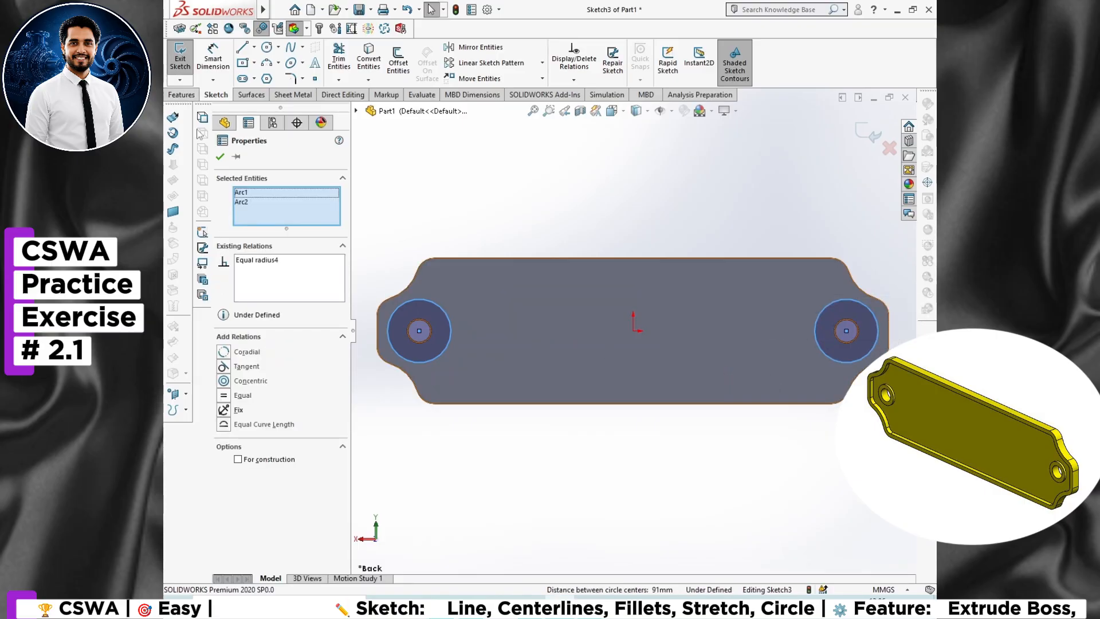
pyautogui.press('Escape')
# Step: Dimension the left outer circle's diameter as 8 mm
pyautogui.click(213, 58)
pyautogui.click(425, 361)
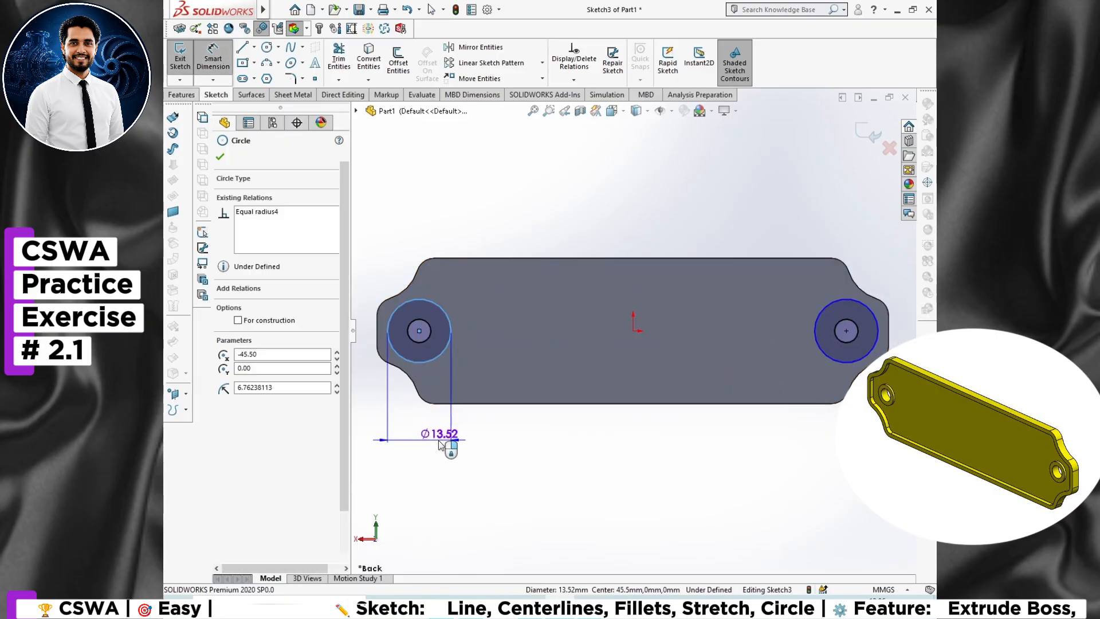
pyautogui.click(439, 439)
pyautogui.write('8')
pyautogui.press('Return')
pyautogui.press('Escape')
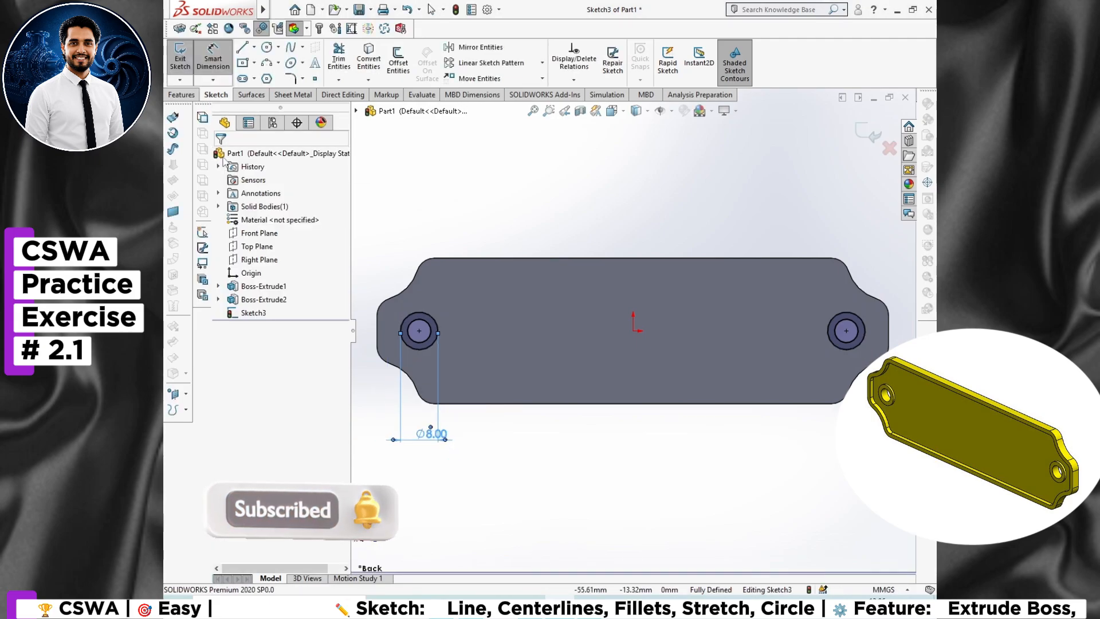
# Step: Set up a boss extrusion of the ring profiles around both holes with a blind depth of 0.75 mm
pyautogui.click(181, 95)
pyautogui.click(185, 60)
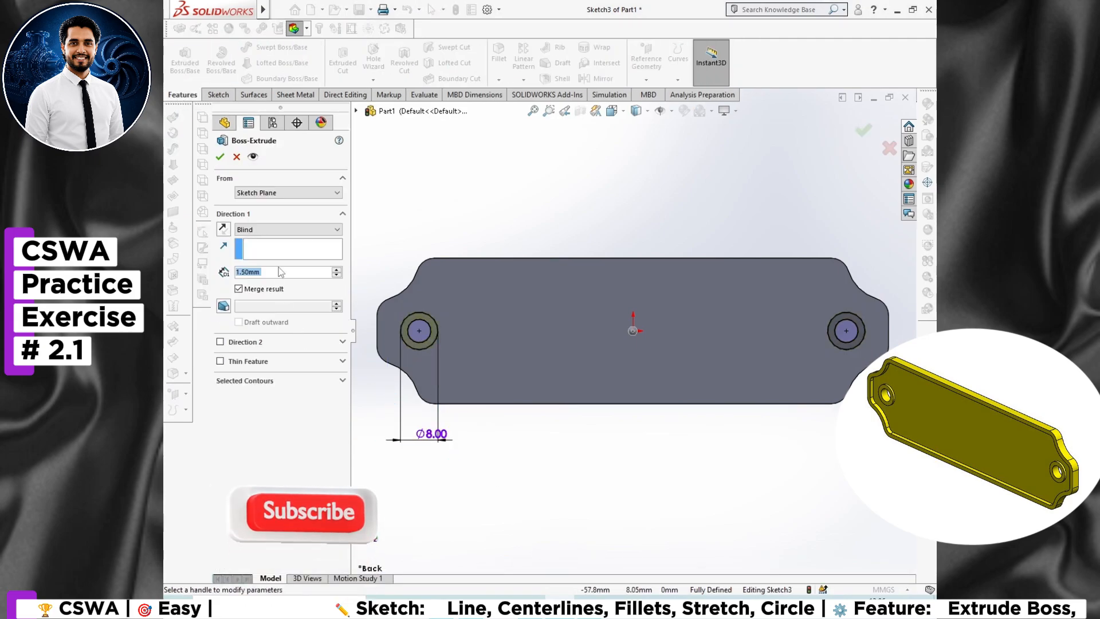
pyautogui.write('0.75')
pyautogui.moveTo(573, 447); pyautogui.dragTo(701, 496, button='middle')
pyautogui.scroll(-4, 619, 481)
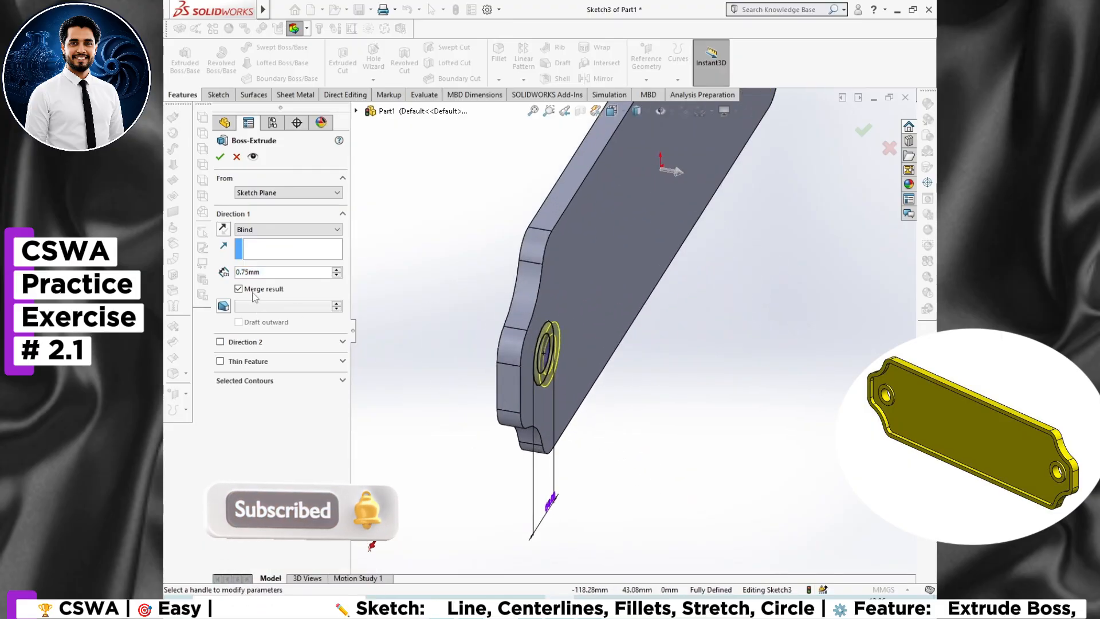
# Step: Add a second extrusion direction offset 1.5 mm from the plate's outer flat face and finish the boss extrusion
pyautogui.click(220, 342)
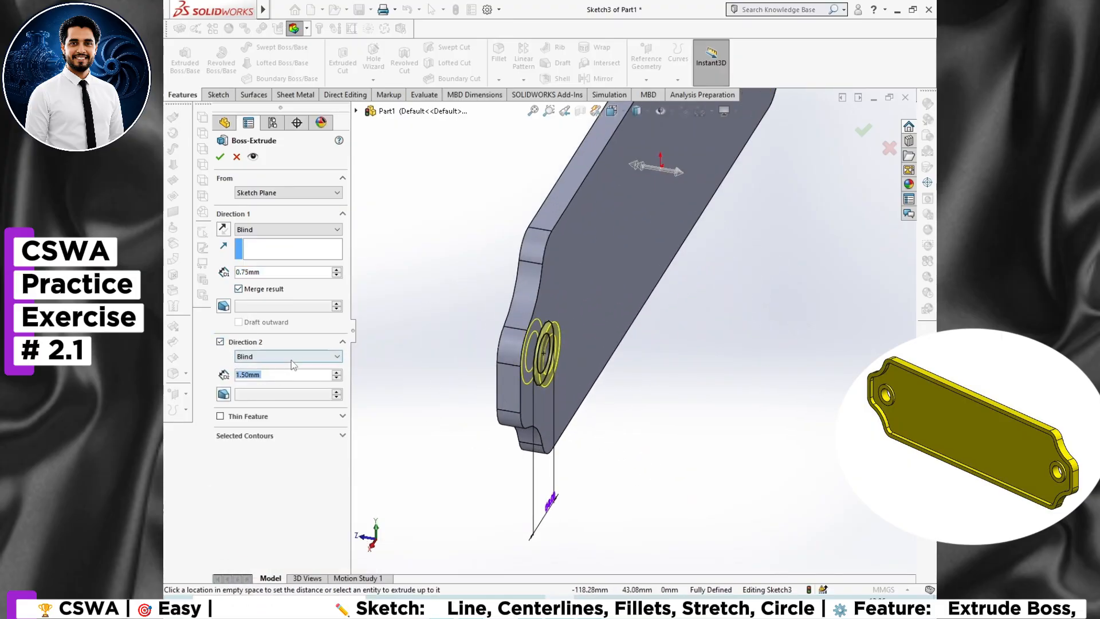
pyautogui.click(291, 360)
pyautogui.click(272, 397)
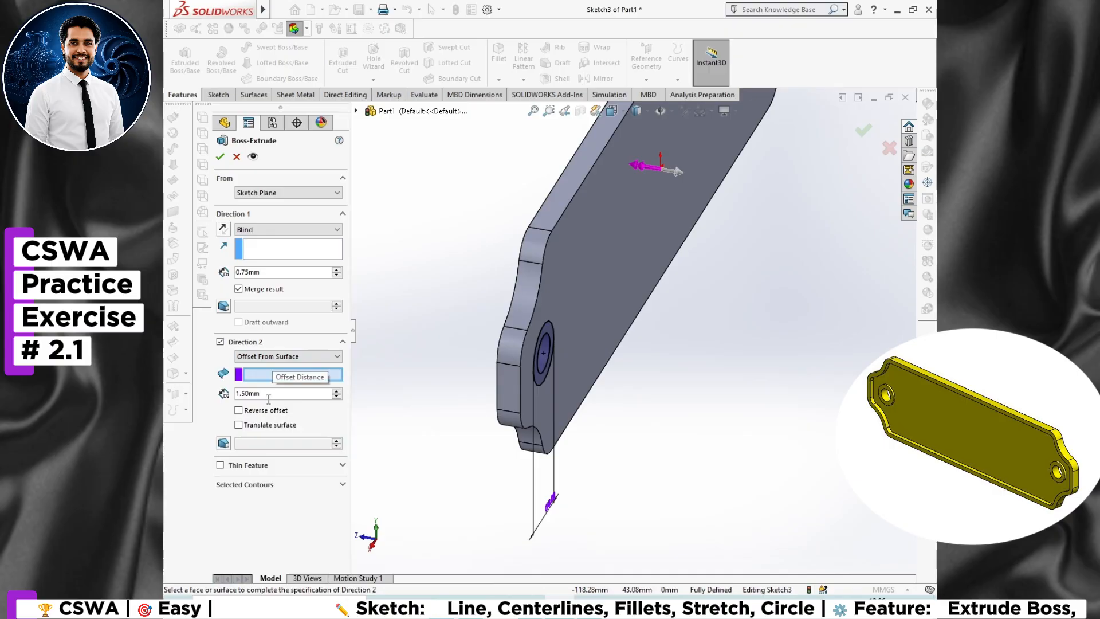
pyautogui.moveTo(490, 446); pyautogui.dragTo(575, 321, button='middle')
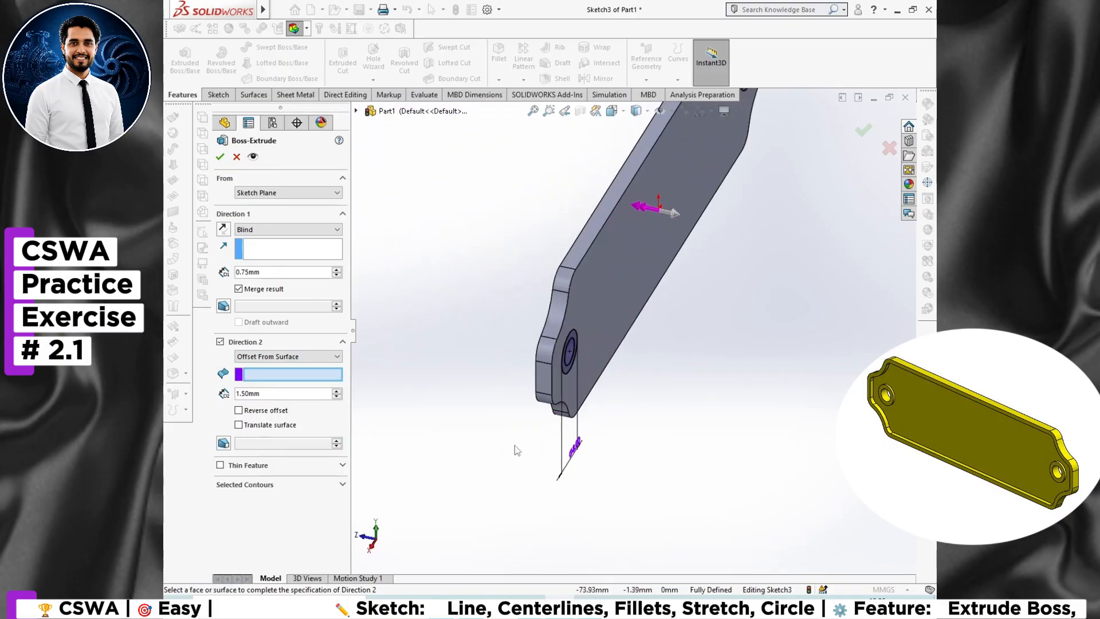
pyautogui.click(576, 316)
pyautogui.moveTo(554, 436); pyautogui.dragTo(489, 465, button='middle')
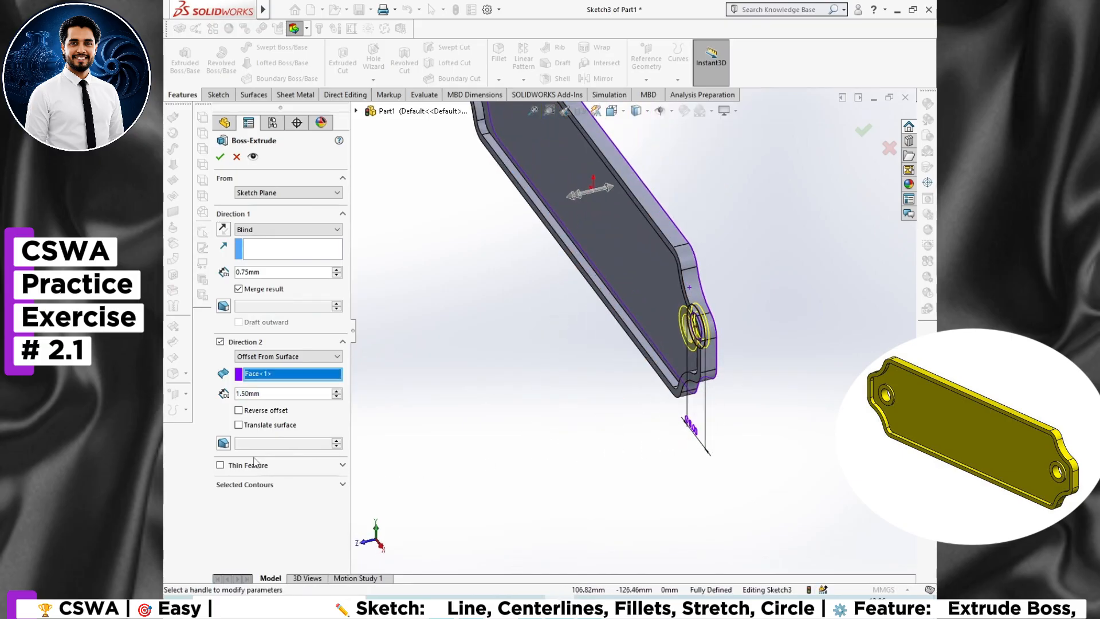
pyautogui.click(220, 157)
# Step: Edit the boss extrusion and set its Direction 2 surface offset to 0.75 mm
pyautogui.moveTo(559, 425); pyautogui.dragTo(544, 388, button='middle')
pyautogui.scroll(-2, 538, 391)
pyautogui.rightClick(404, 315)
pyautogui.rightClick(252, 314)
pyautogui.click(257, 280)
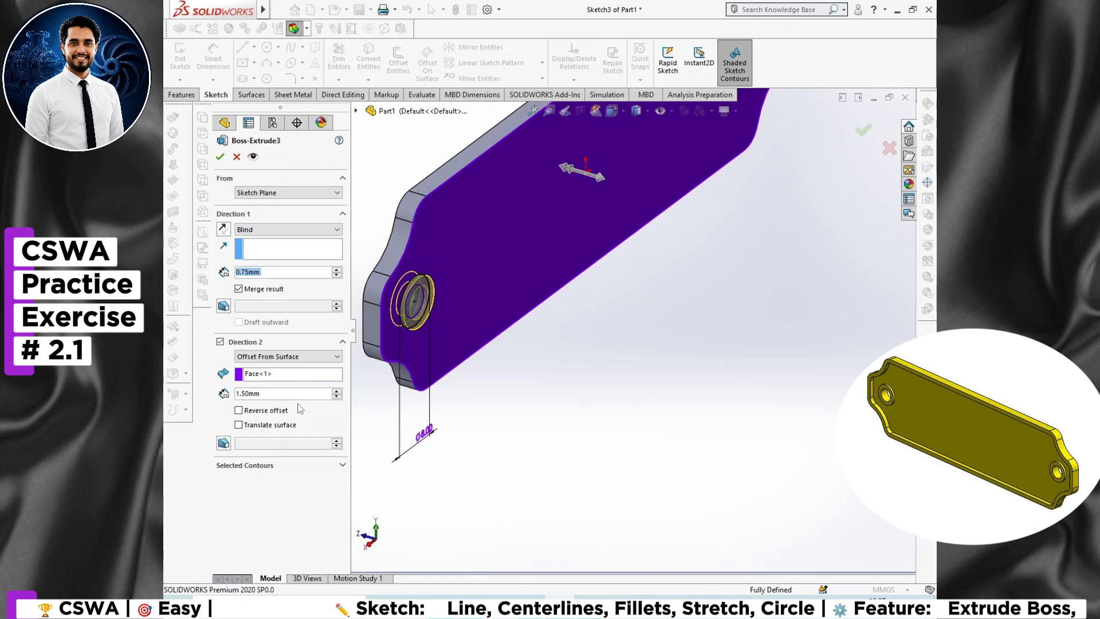
pyautogui.doubleClick(312, 393)
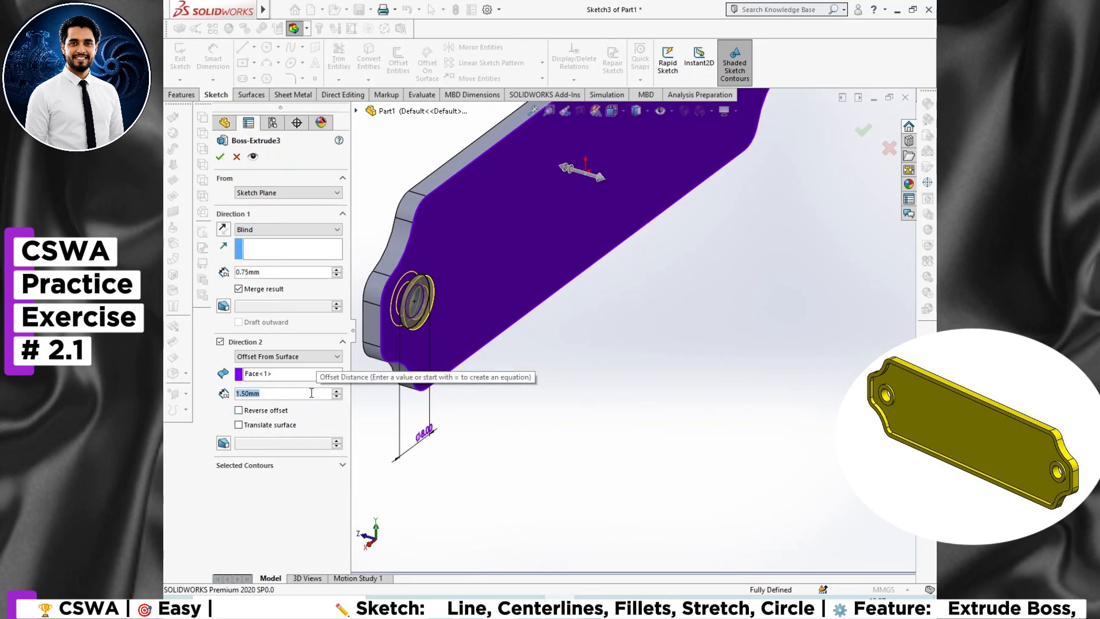
pyautogui.write('0.75')
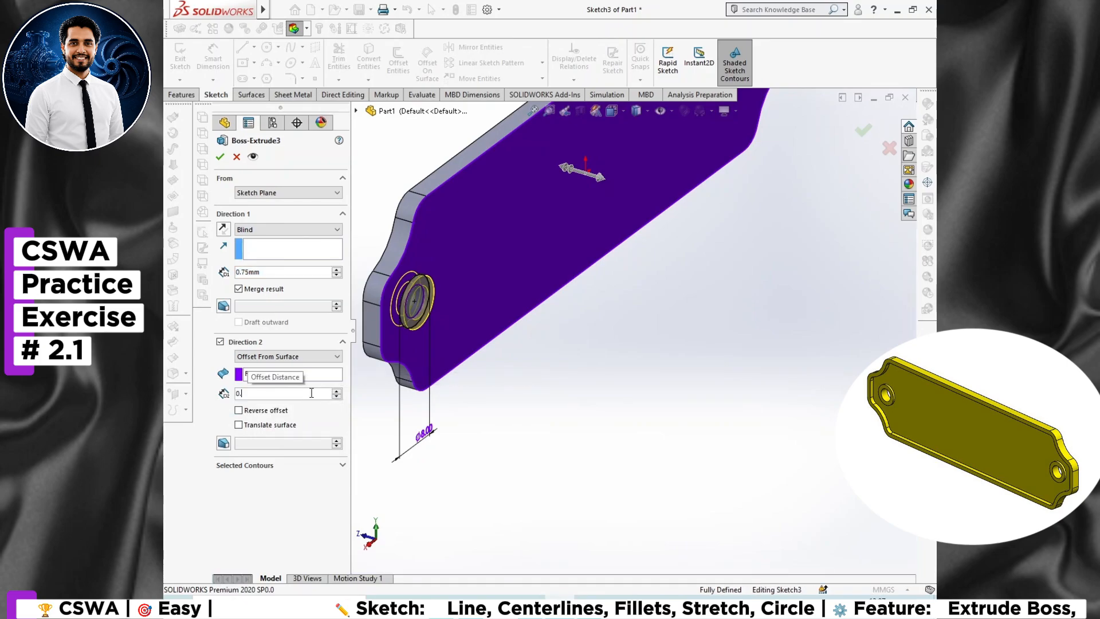
pyautogui.press('Return')
pyautogui.moveTo(457, 364); pyautogui.dragTo(705, 469, button='middle')
pyautogui.scroll(3, 705, 384)
pyautogui.scroll(2, 705, 385)
pyautogui.scroll(-2, 666, 406)
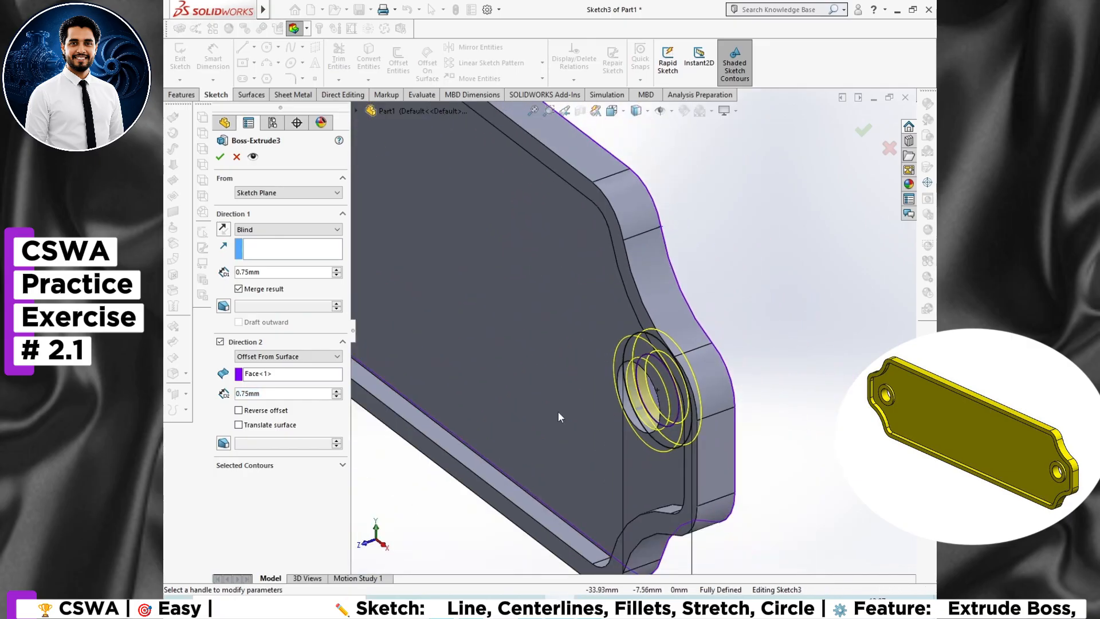
# Step: Replace the Direction 2 reference with the recessed base face, reverse the offset and accept the edited boss extrusion
pyautogui.click(259, 357)
pyautogui.click(265, 398)
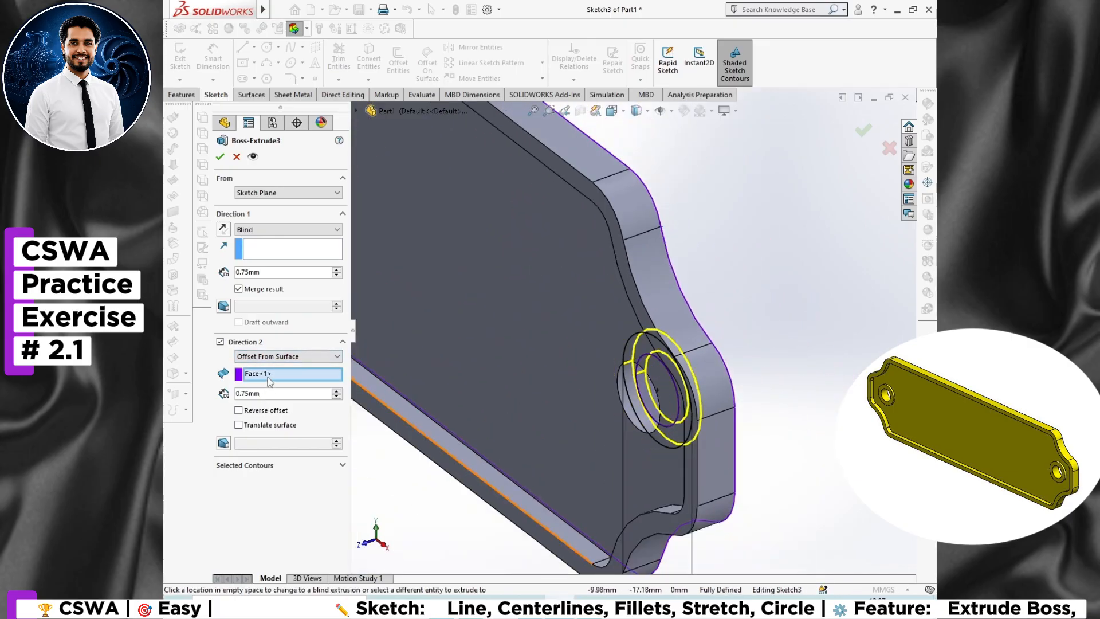
pyautogui.rightClick(270, 381)
pyautogui.click(307, 398)
pyautogui.click(494, 364)
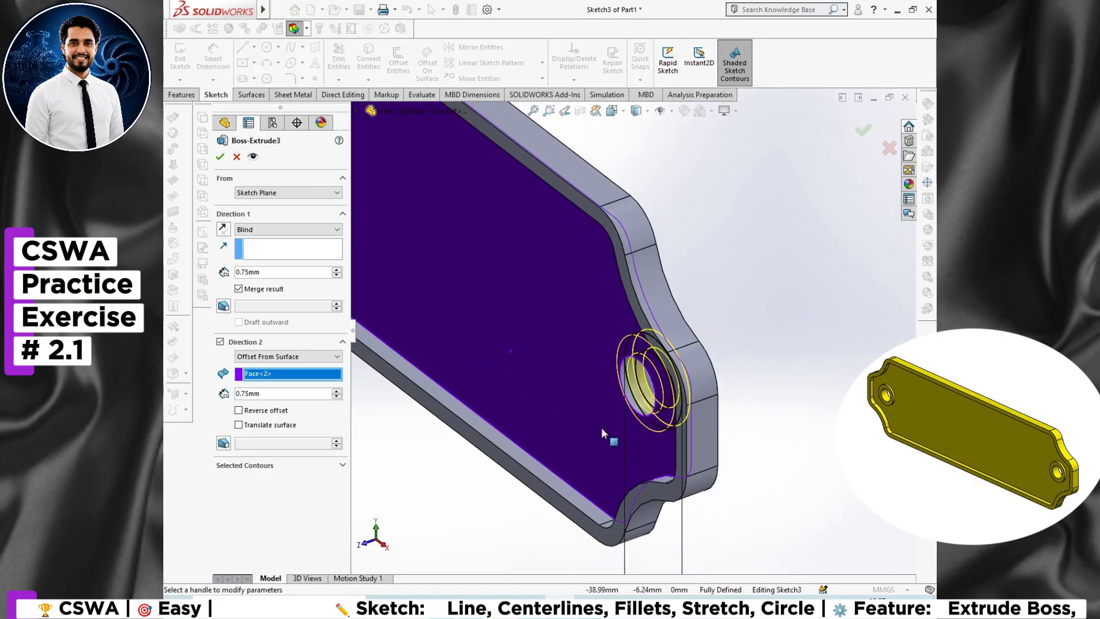
pyautogui.scroll(-2, 602, 434)
pyautogui.moveTo(602, 434); pyautogui.dragTo(549, 437, button='middle')
pyautogui.scroll(3, 592, 374)
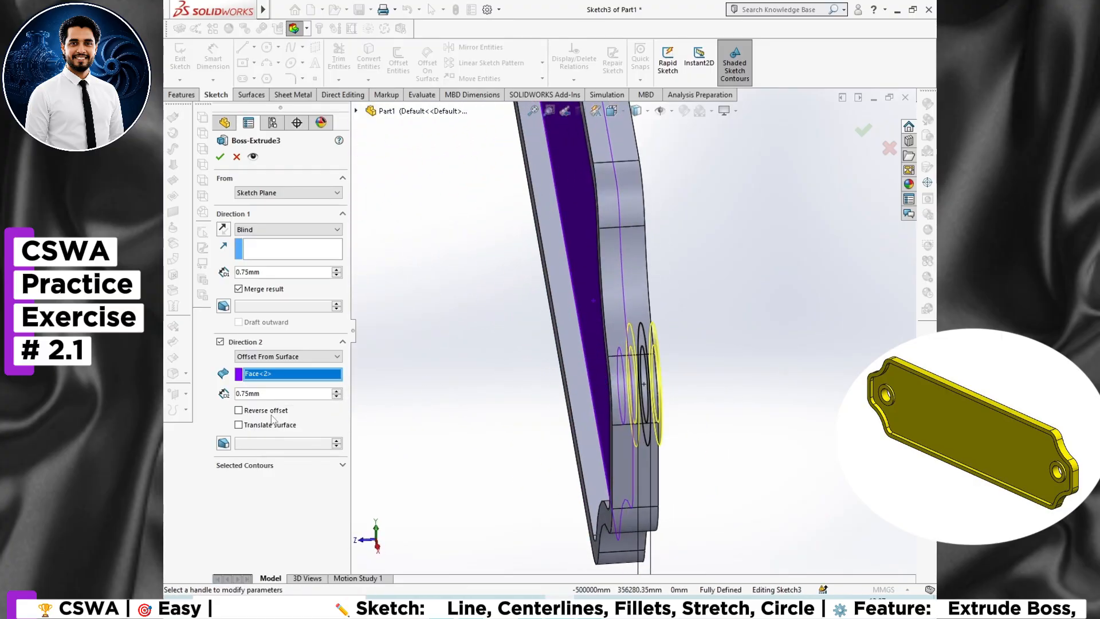
pyautogui.click(239, 410)
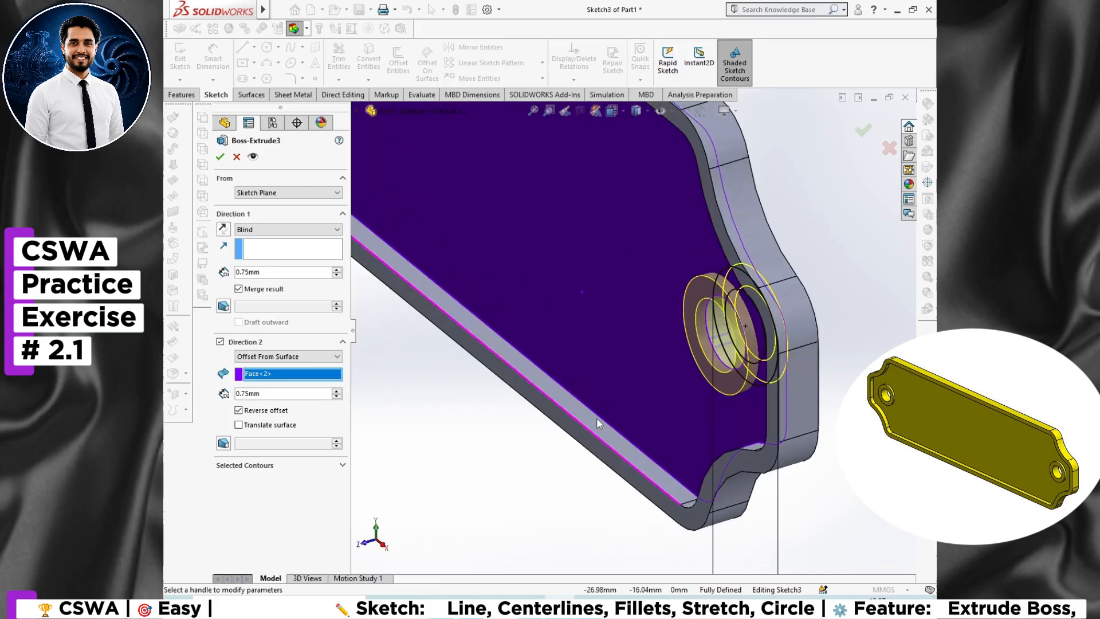
pyautogui.click(221, 155)
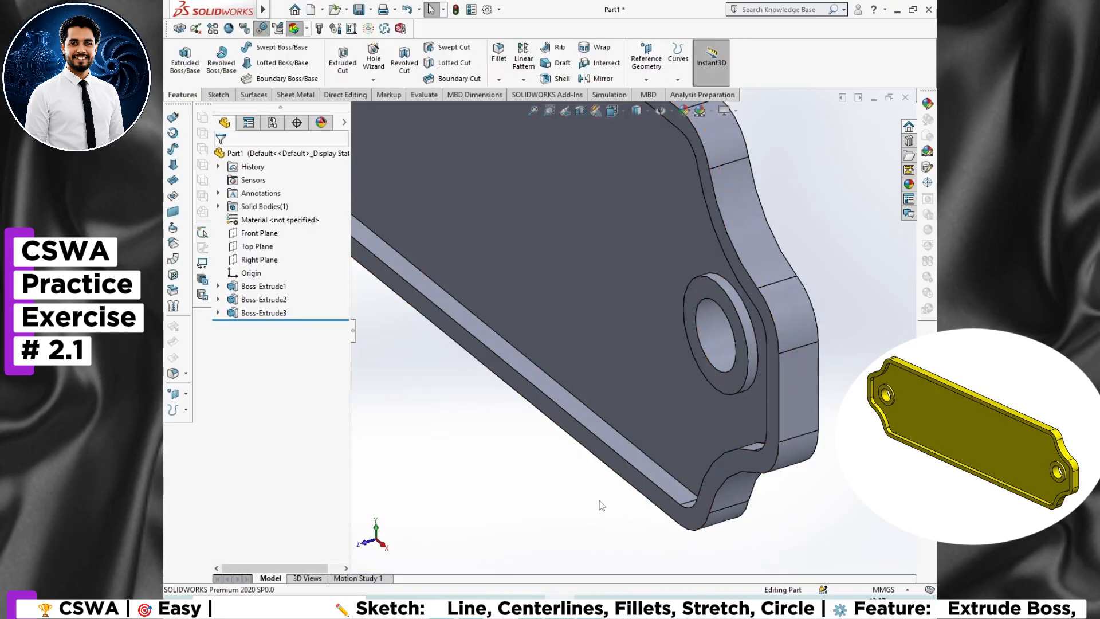
# Step: Inspect the finished plate with its bosses and open the Practice Problem 2.2 drawing
pyautogui.scroll(-5, 568, 411)
pyautogui.moveTo(568, 410); pyautogui.dragTo(602, 243, button='middle')
pyautogui.scroll(-2, 504, 321)
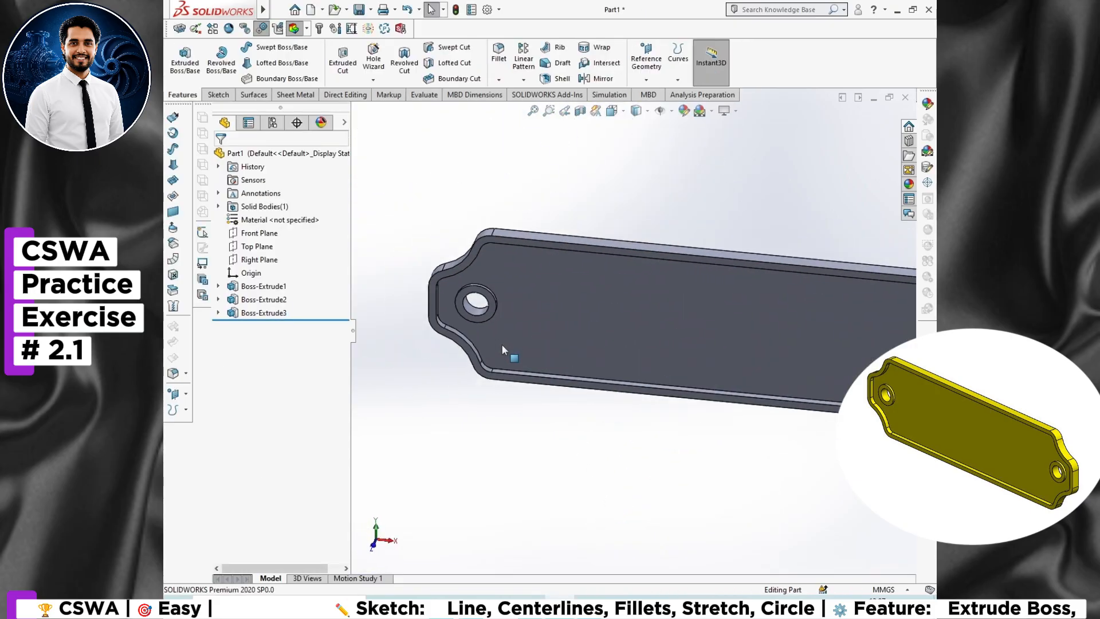
pyautogui.scroll(2, 504, 345)
pyautogui.scroll(-1, 745, 461)
pyautogui.click(593, 605)
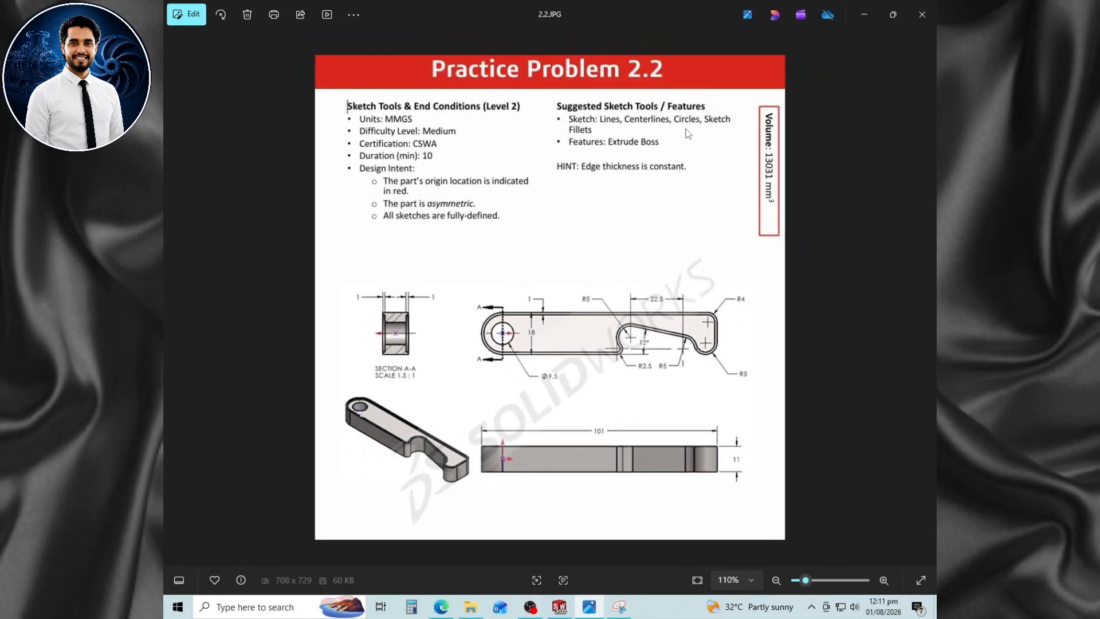
pyautogui.scroll(1, 478, 397)
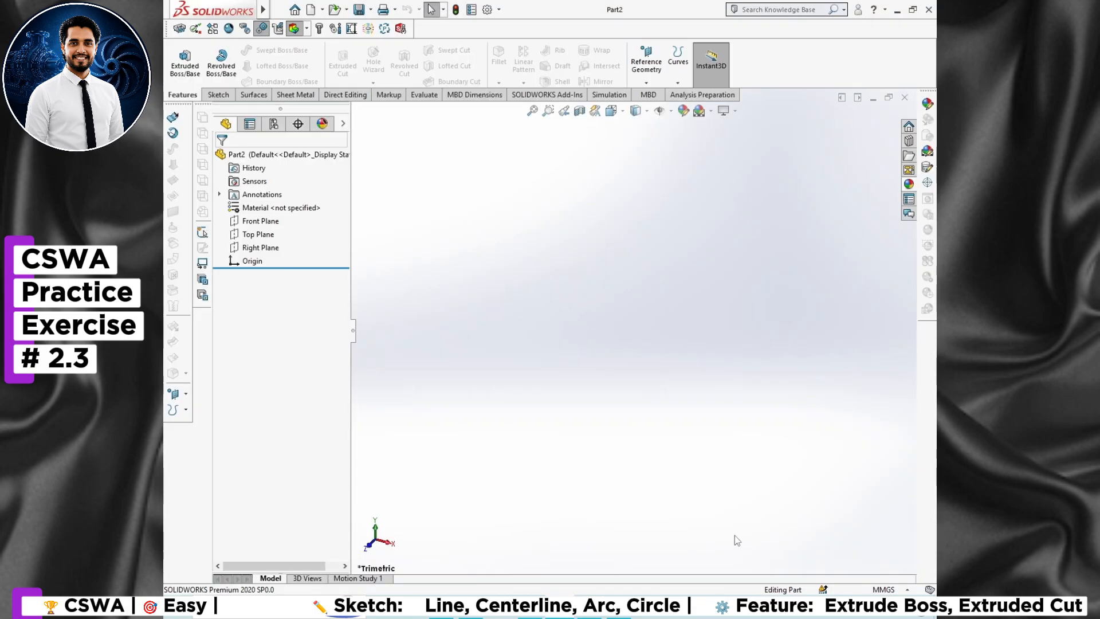
# Step: Set the new part's units to MMGS and start a sketch on the Front Plane, consulting the 2.2 drawing
pyautogui.click(884, 589)
pyautogui.click(835, 531)
pyautogui.click(261, 220)
pyautogui.click(281, 199)
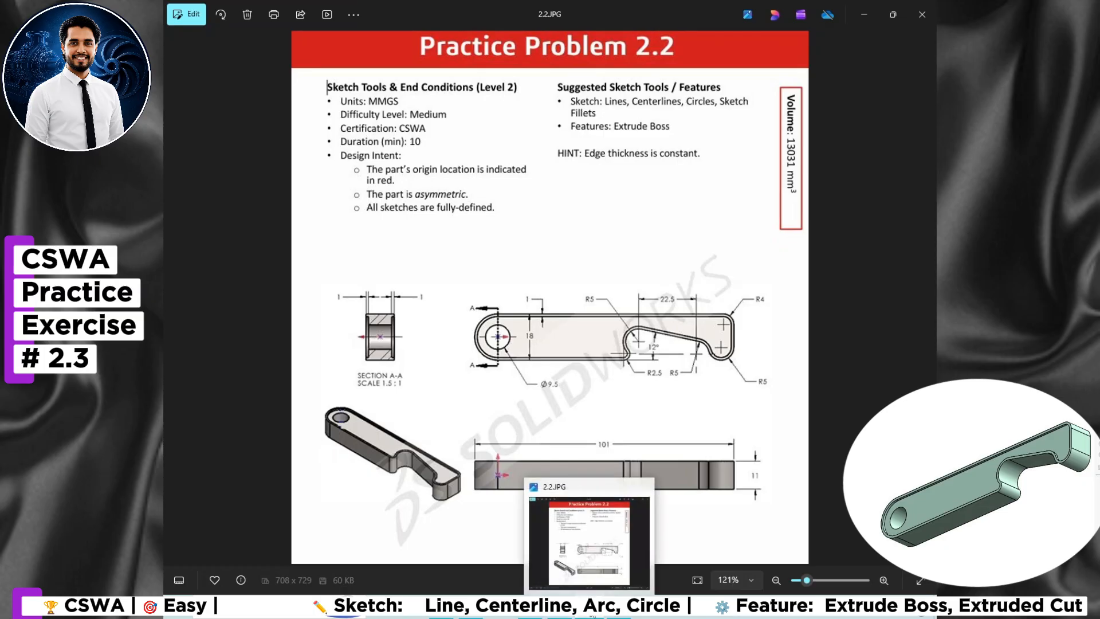
pyautogui.click(590, 613)
# Step: Sketch a corner rectangle about 86 mm long and 16 mm high just beside the origin
pyautogui.click(254, 63)
pyautogui.click(275, 72)
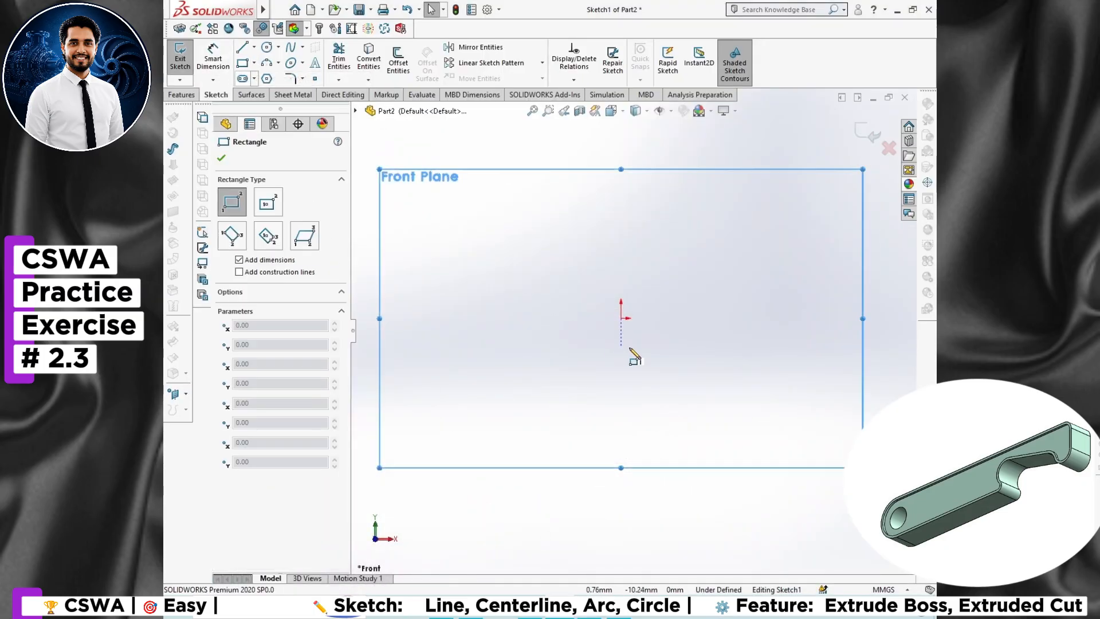
pyautogui.click(634, 339)
pyautogui.click(868, 296)
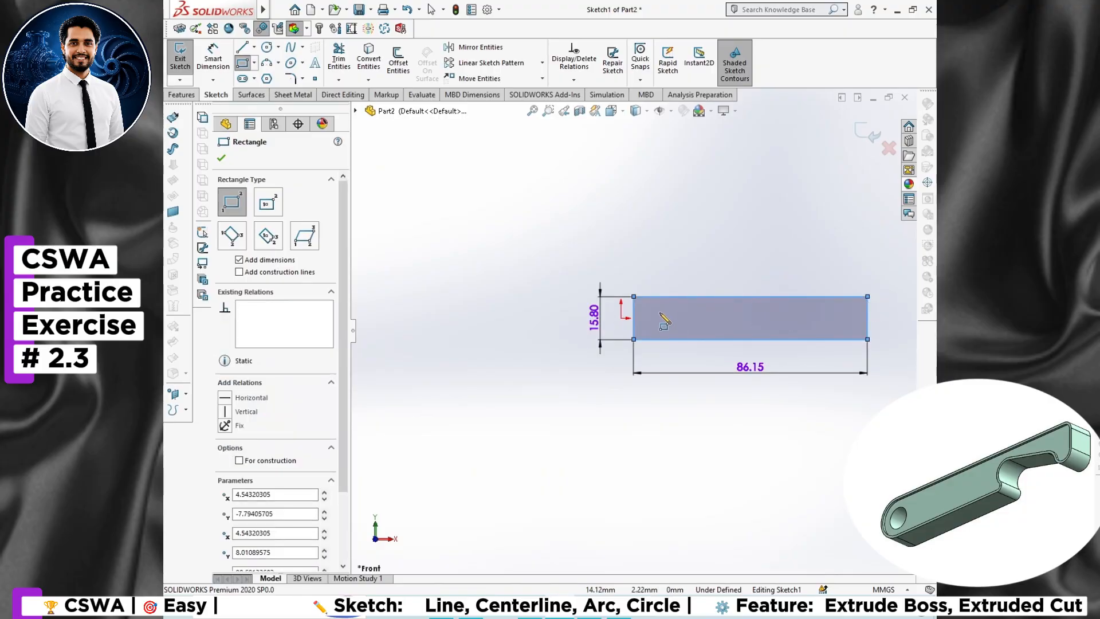
pyautogui.press('Escape')
# Step: Make the midpoint of the rectangle's left edge coincident with the origin
pyautogui.click(634, 318)
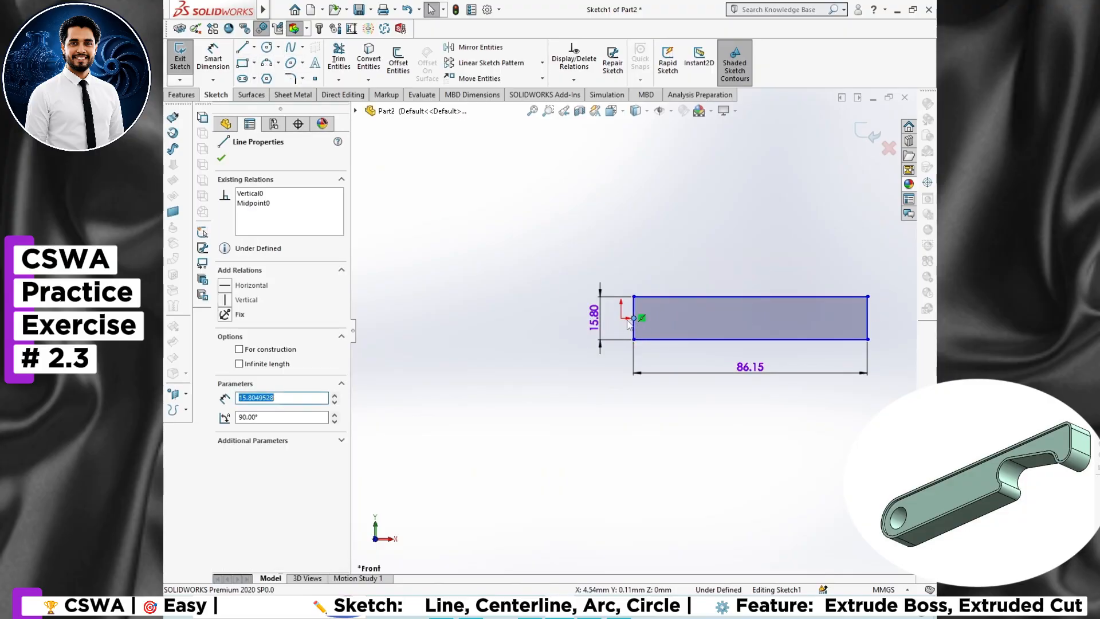
pyautogui.keyDown('ctrl'); pyautogui.click(623, 319); pyautogui.keyUp('ctrl')
pyautogui.click(694, 265)
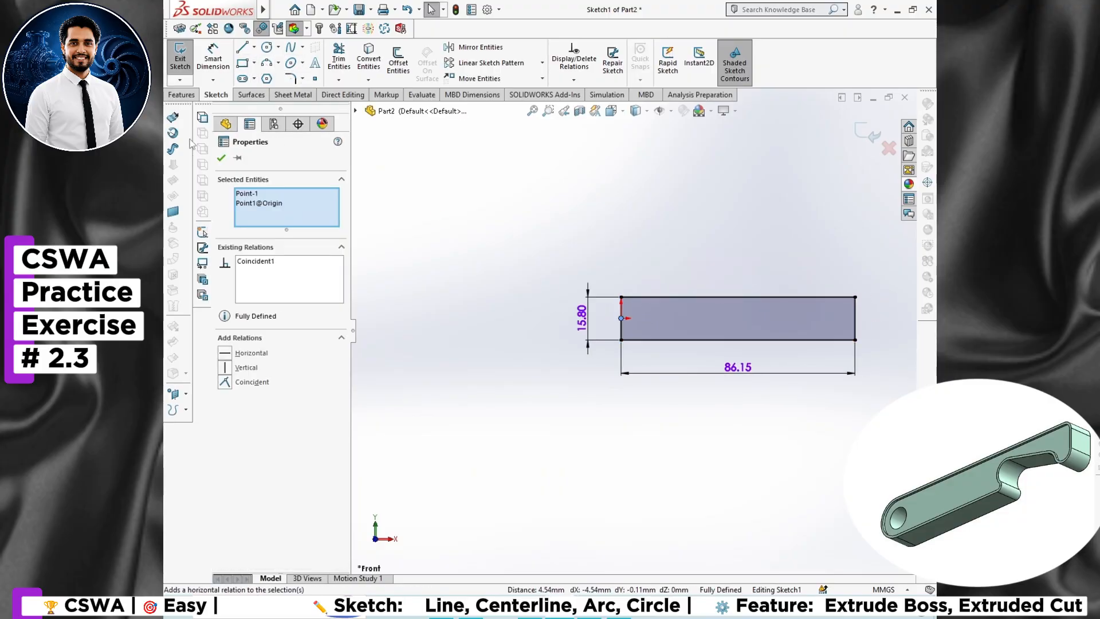
pyautogui.press('Escape')
# Step: Set the rectangle's length to 101 mm
pyautogui.doubleClick(737, 368)
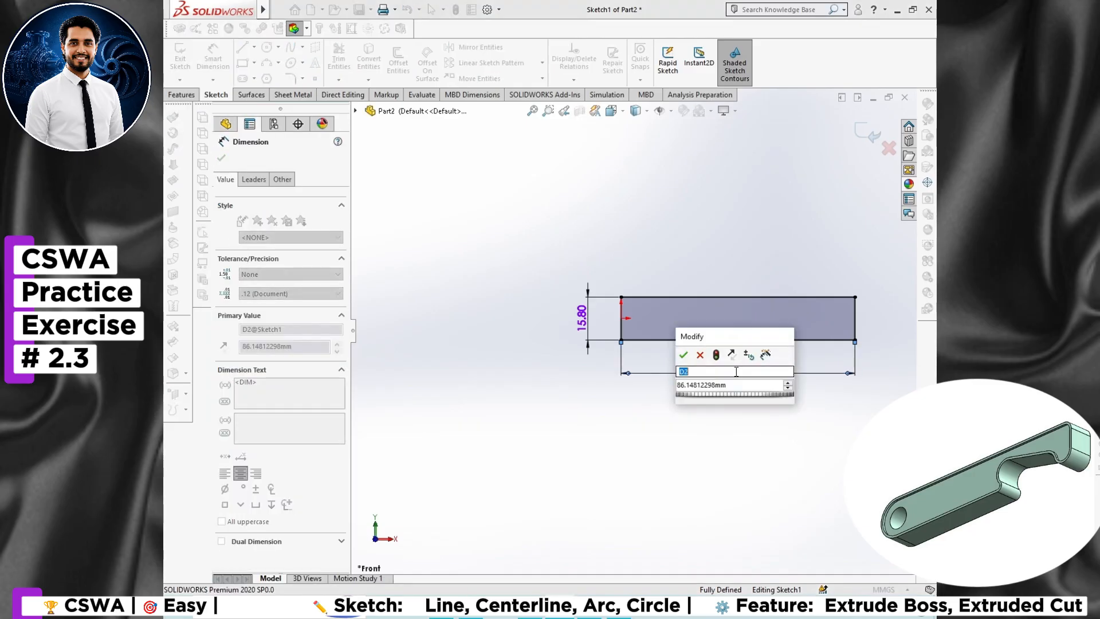
pyautogui.click(772, 437)
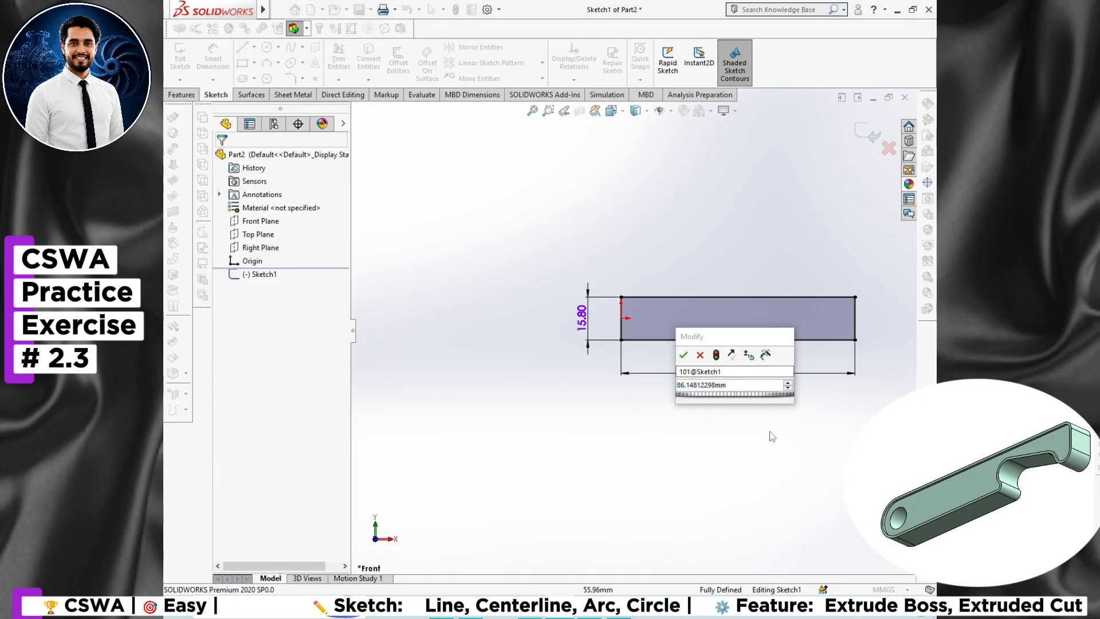
pyautogui.doubleClick(710, 384)
pyautogui.write('101')
pyautogui.press('Return')
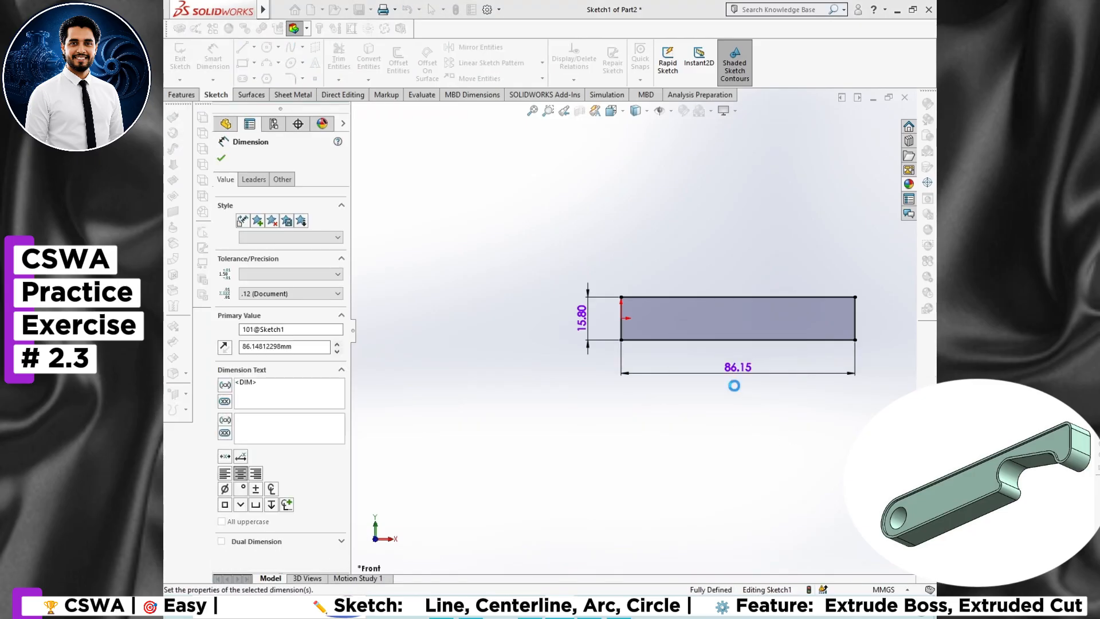
# Step: Set the rectangle's height to 11 mm
pyautogui.doubleClick(582, 318)
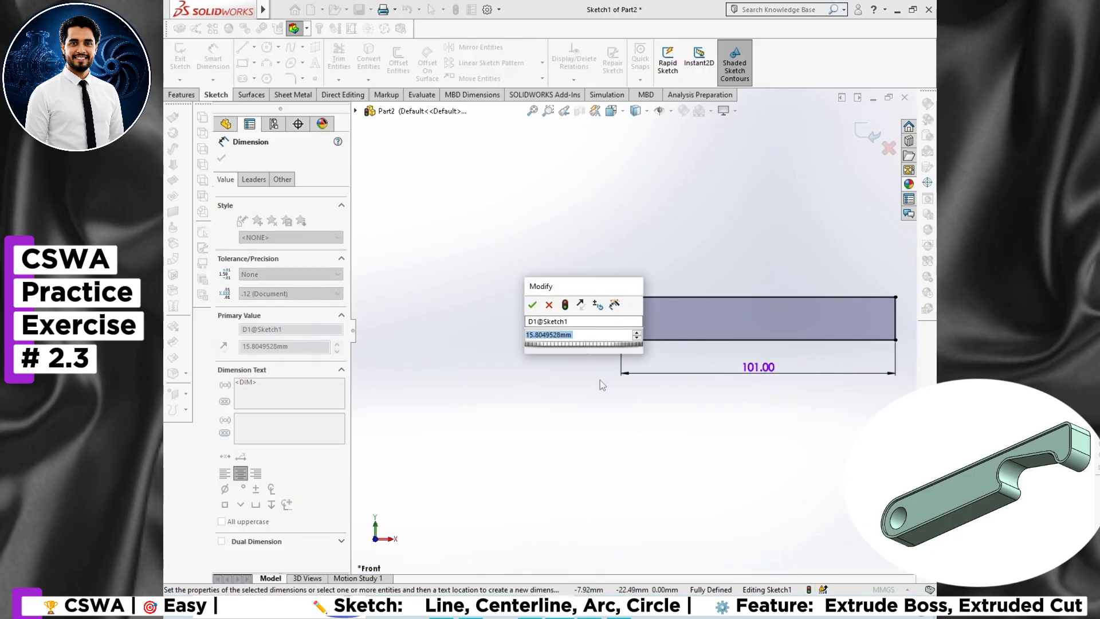
pyautogui.write('11')
pyautogui.press('Return')
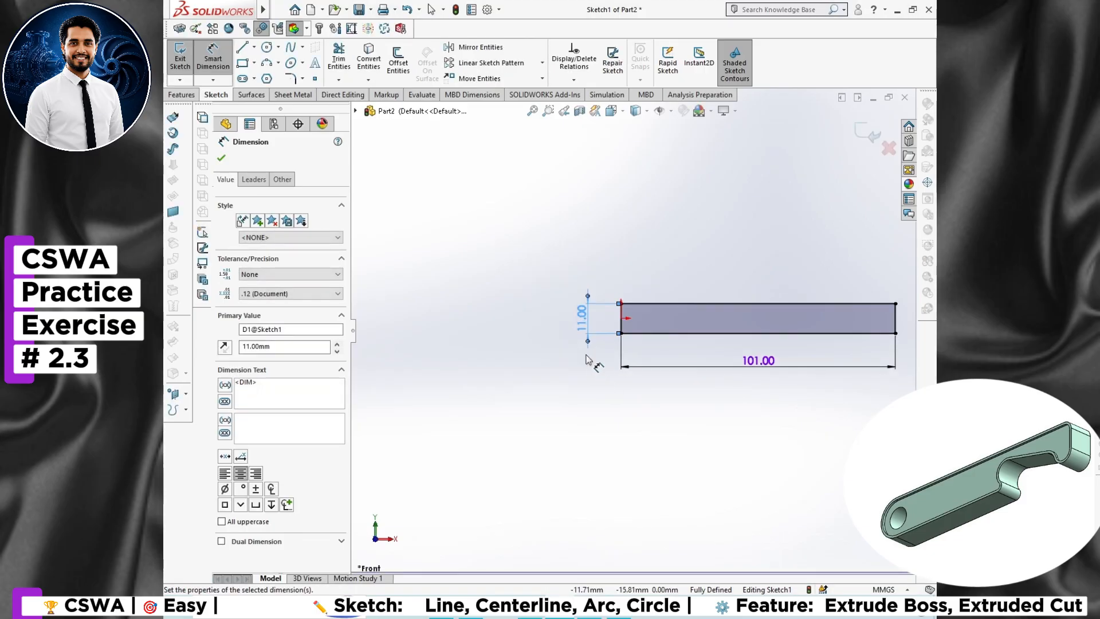
# Step: Check the arm's height in the 2.2 drawing and set the rectangle's height to 18 mm
pyautogui.click(618, 608)
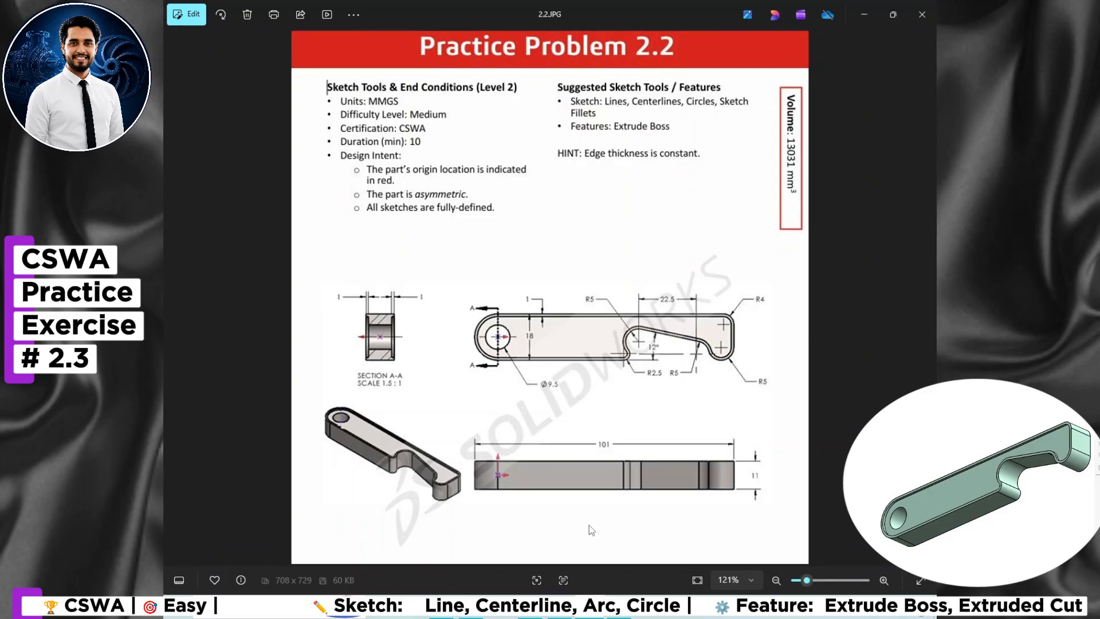
pyautogui.hotkey('alt', 'Tab')
pyautogui.doubleClick(582, 317)
pyautogui.write('18')
pyautogui.press('Return')
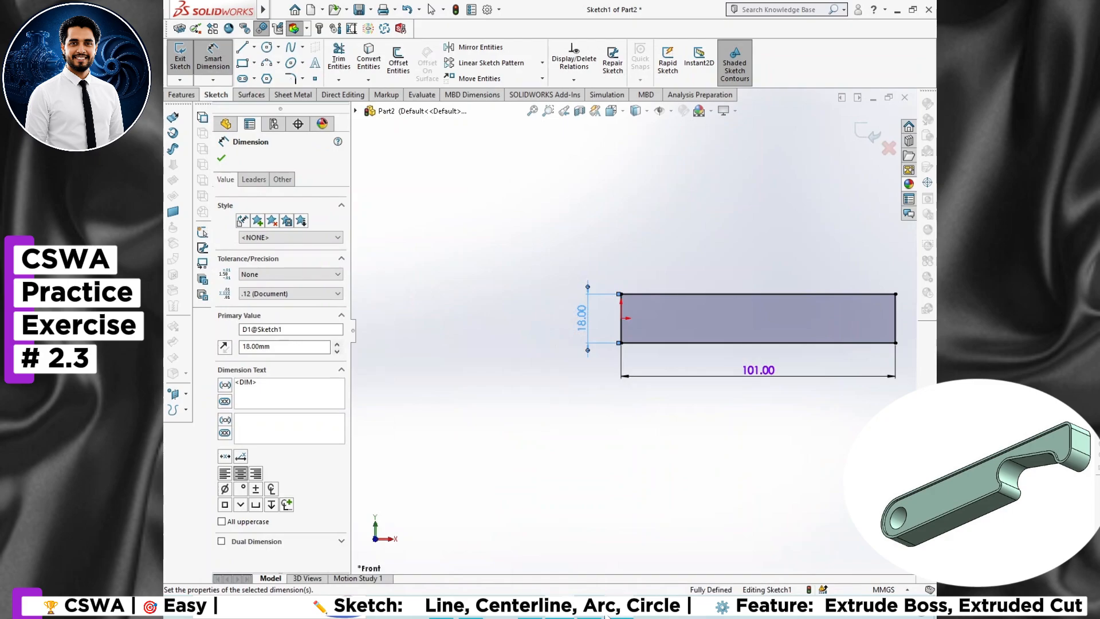
# Step: Sketch a 9 mm radius circle centred on the origin and passing through the end of the rectangle's left edge
pyautogui.hotkey('alt', 'Tab')
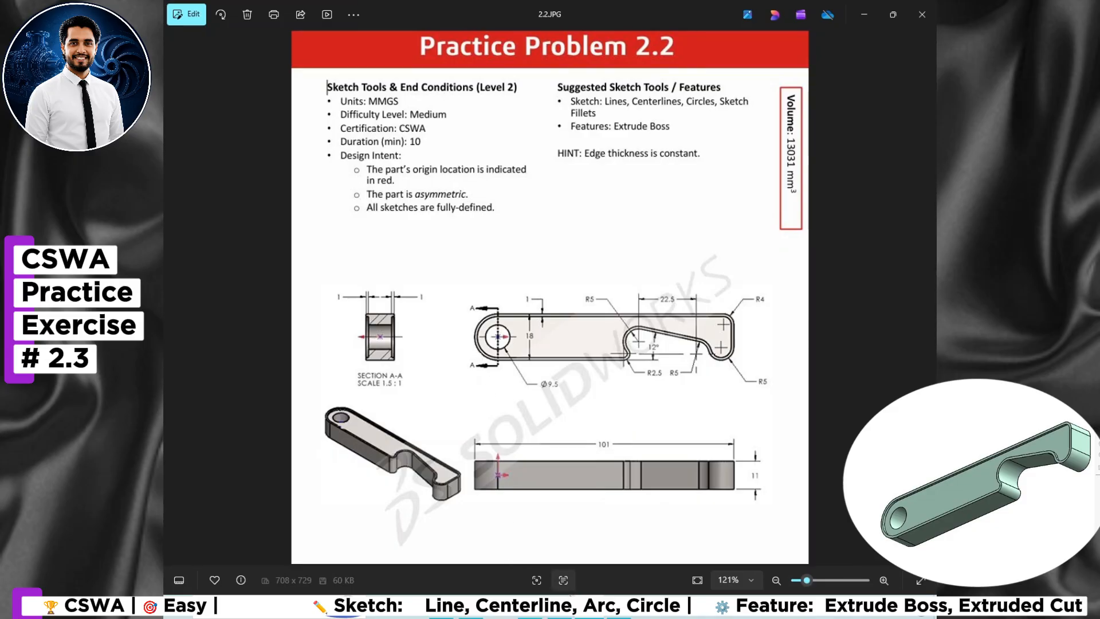
pyautogui.hotkey('alt', 'Tab')
pyautogui.click(267, 47)
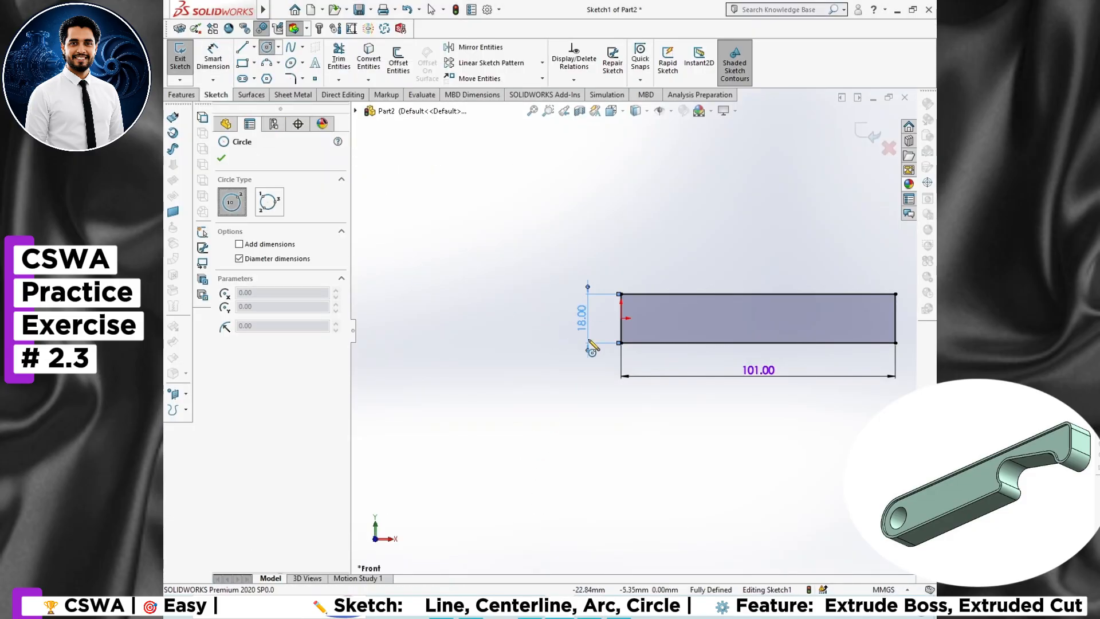
pyautogui.click(621, 318)
pyautogui.click(621, 342)
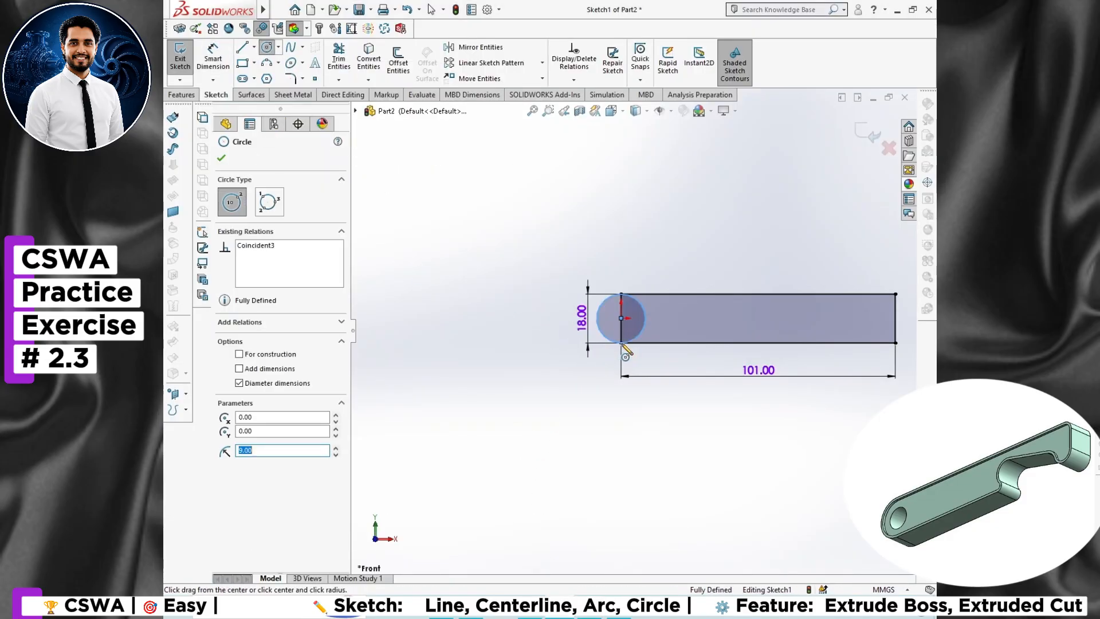
pyautogui.click(213, 57)
pyautogui.click(605, 337)
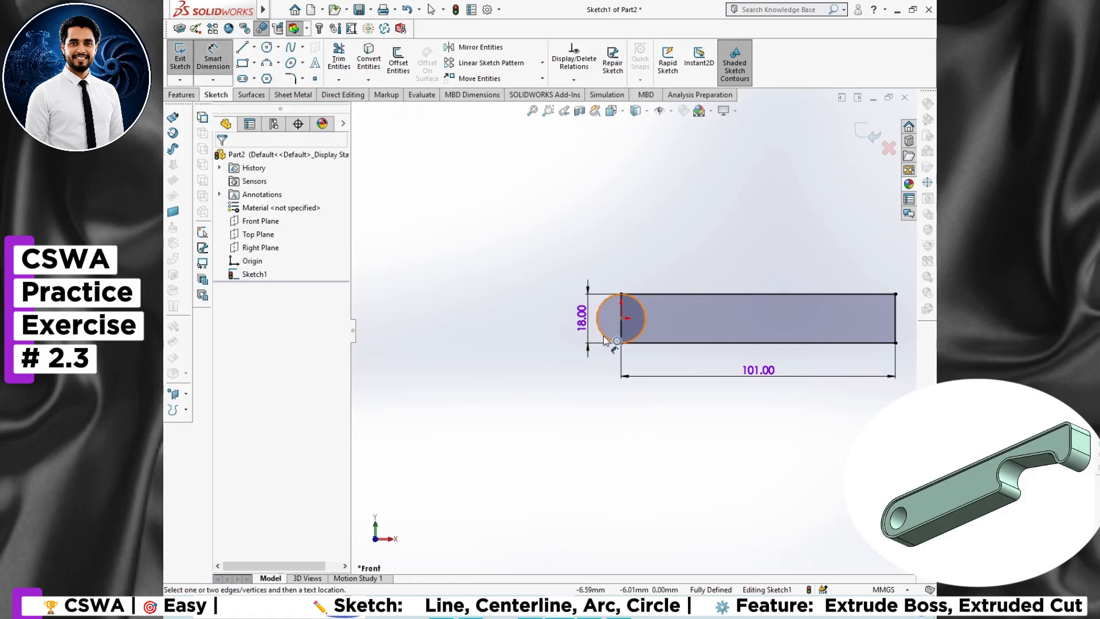
pyautogui.press('Escape')
# Step: Trim away the circle's inner half and the rectangle's left edge to leave a rounded end, and return to the drawing
pyautogui.click(339, 57)
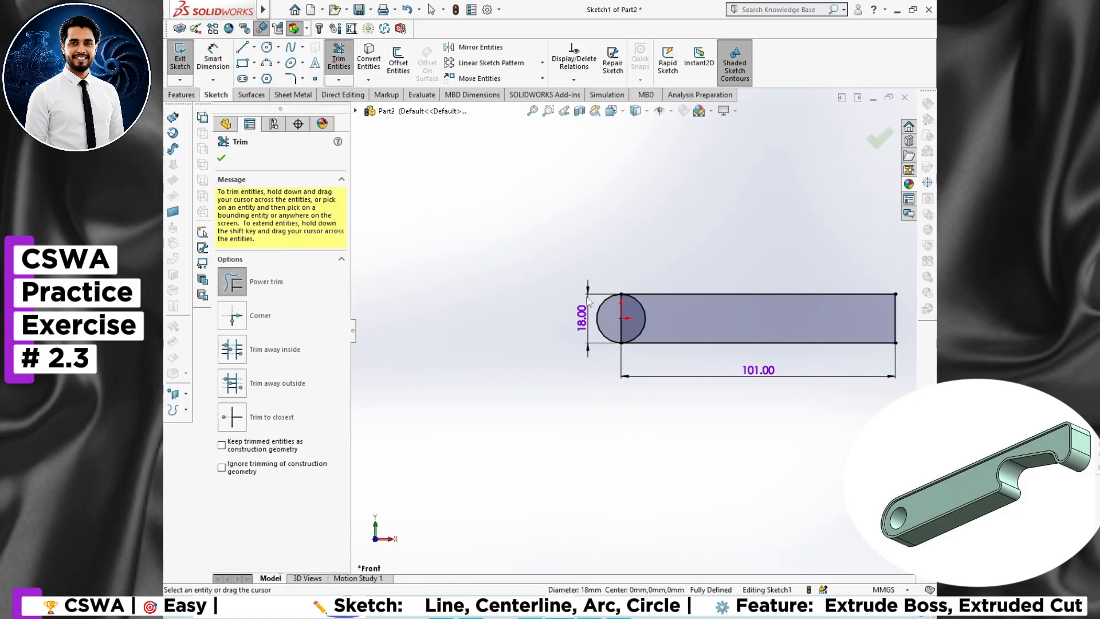
pyautogui.moveTo(646, 321); pyautogui.dragTo(636, 314)
pyautogui.scroll(3, 680, 431)
pyautogui.scroll(-2, 659, 362)
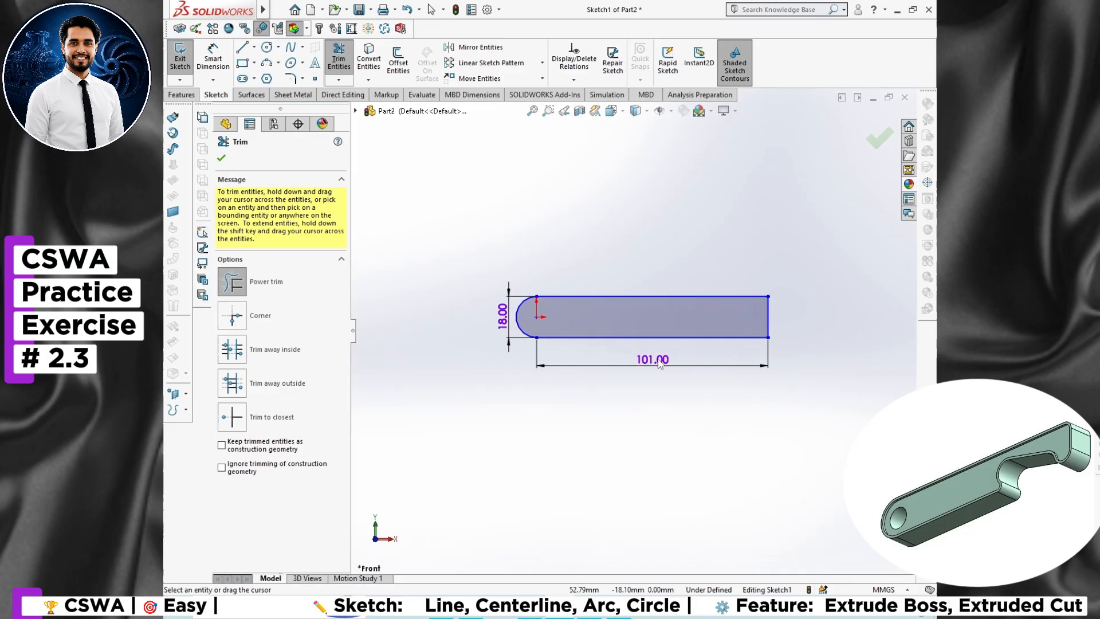
pyautogui.hotkey('alt', 'Tab')
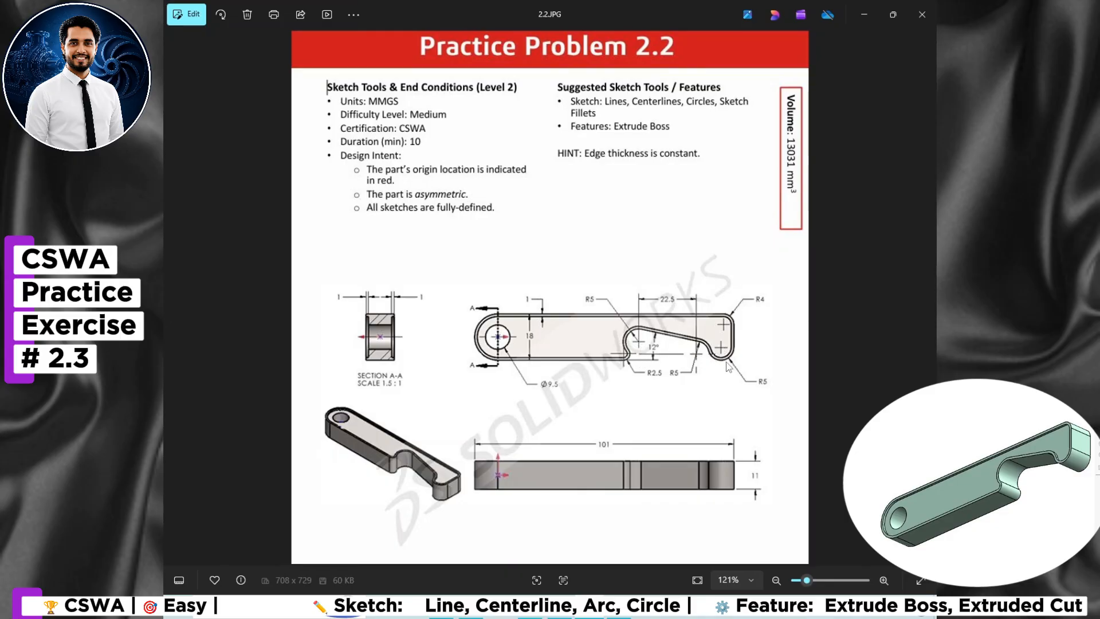
# Step: Inspect the arm's front view in the 2.2 drawing, return to the SOLIDWORKS sketch and dimension the straight end edge as 18 mm
pyautogui.scroll(5, 617, 361)
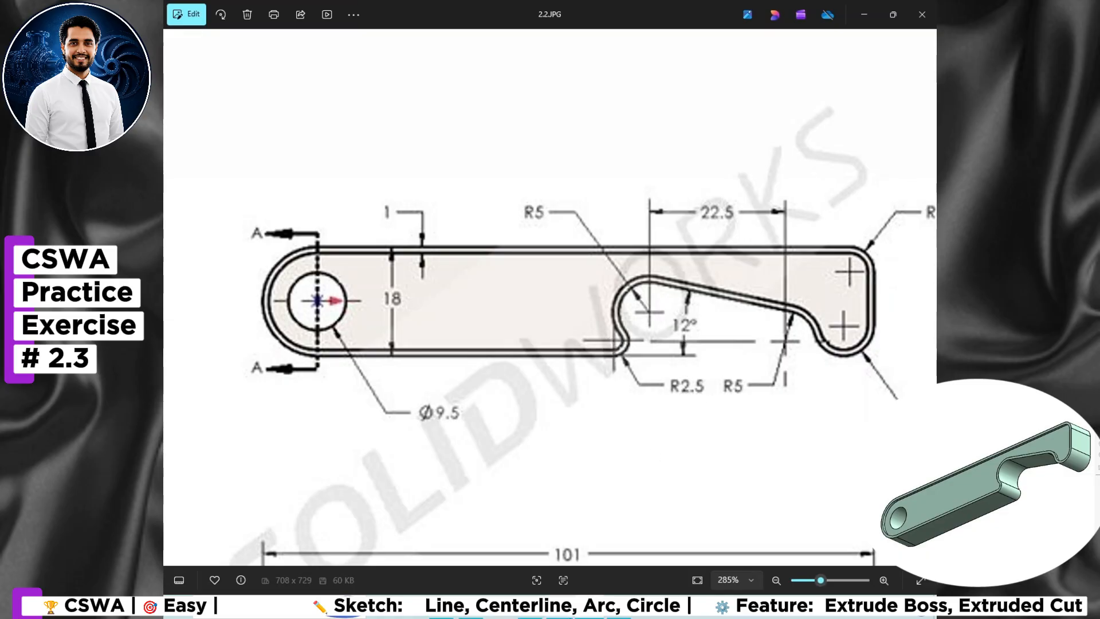
pyautogui.click(589, 615)
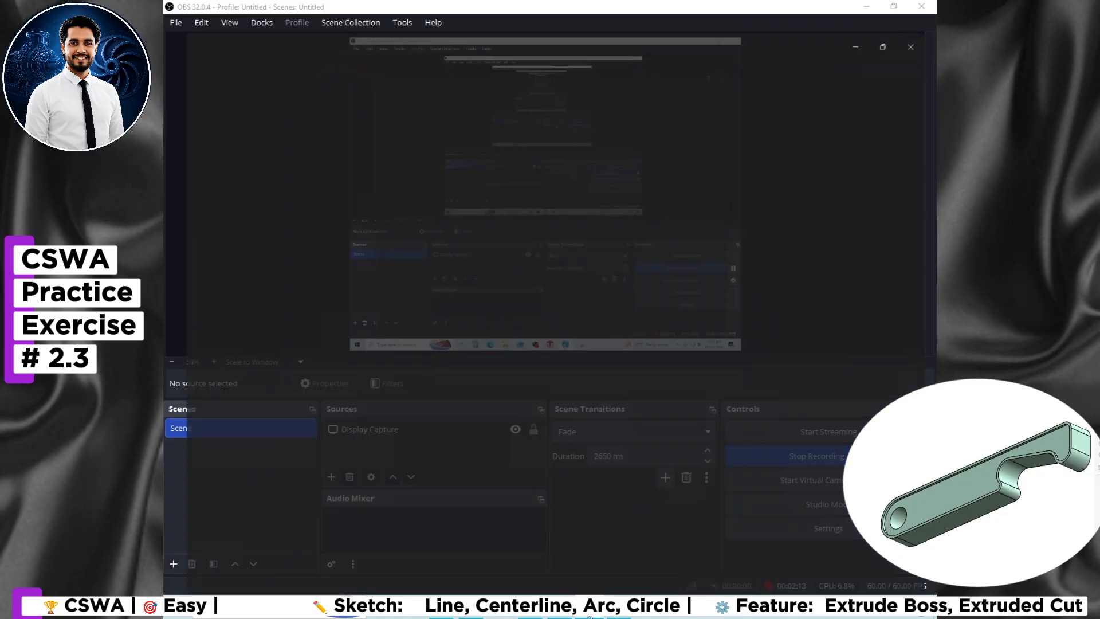
pyautogui.click(619, 615)
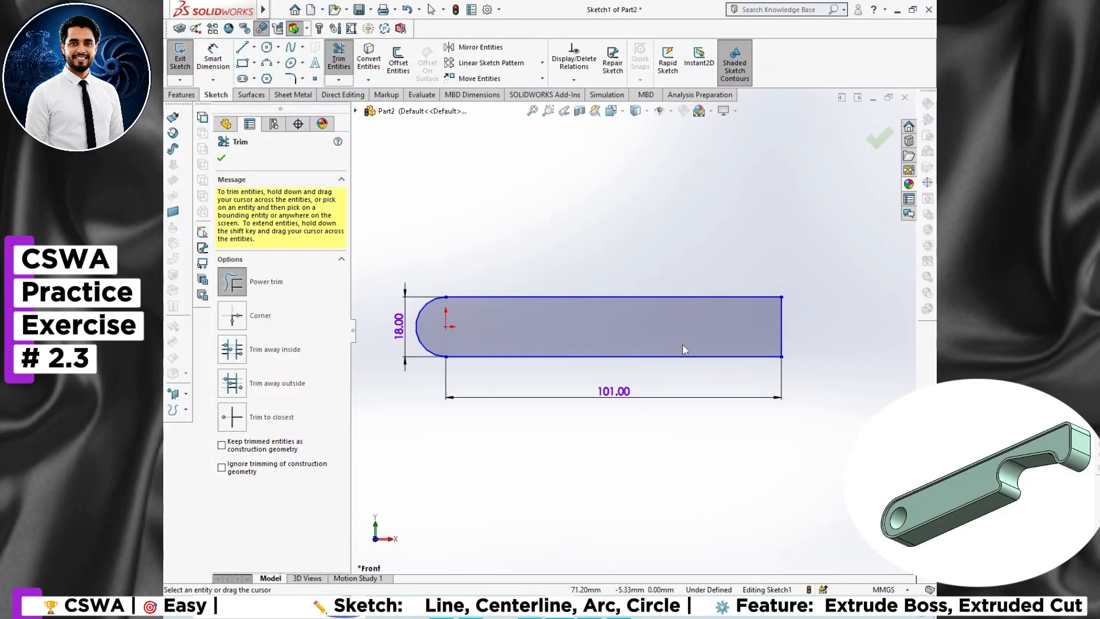
pyautogui.press('d')
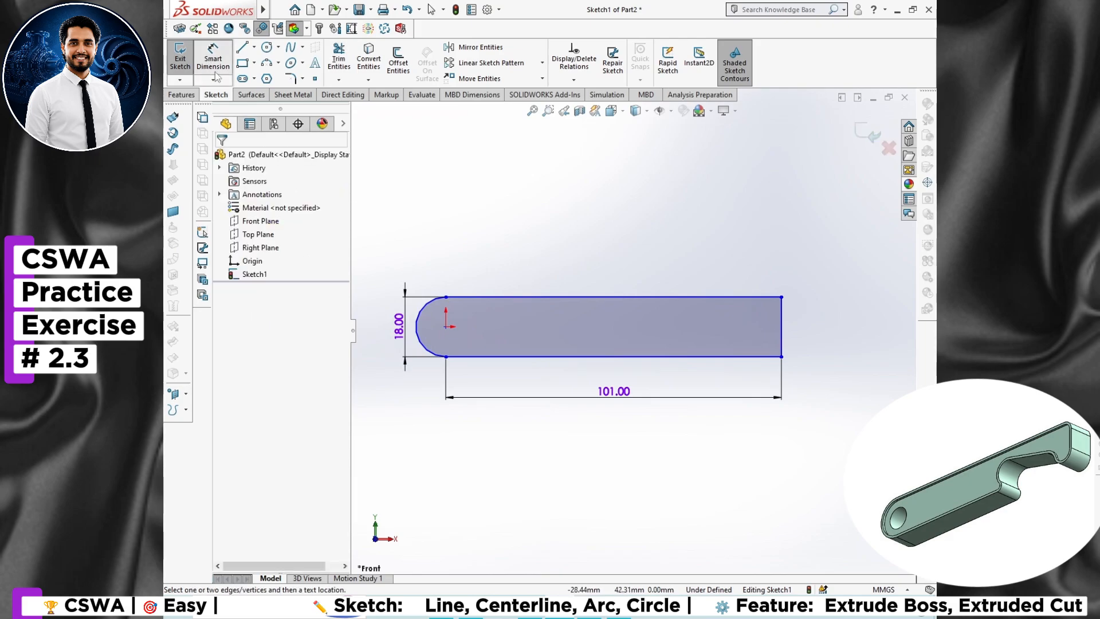
pyautogui.click(779, 331)
pyautogui.click(888, 329)
pyautogui.press('Return')
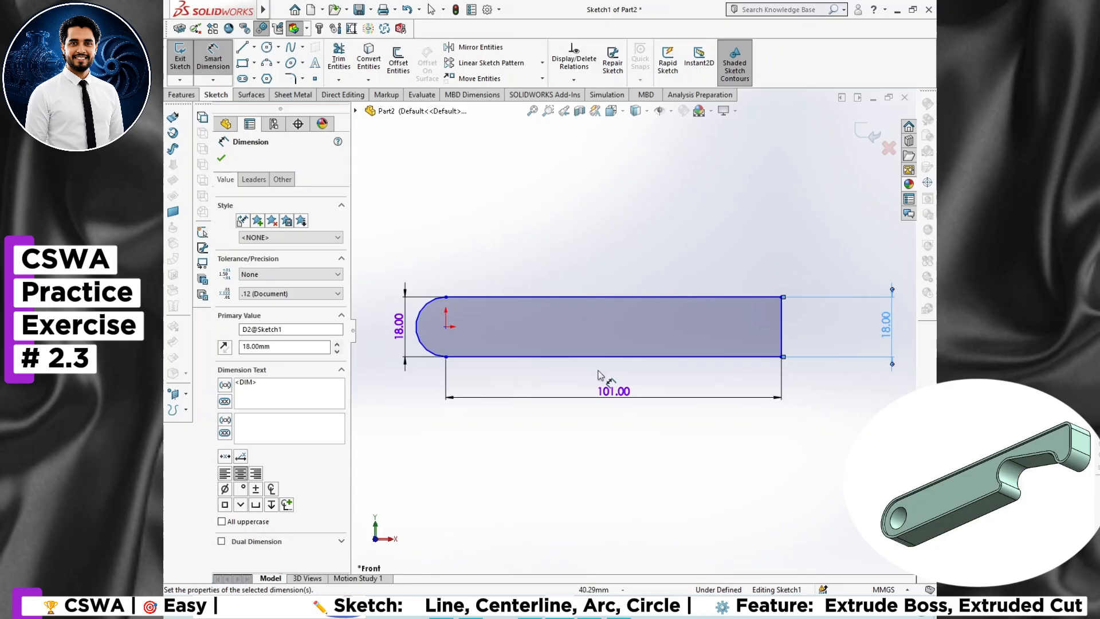
# Step: Sketch a horizontal centerline about 42 mm long inside the arm, just above the lower edge near its square end
pyautogui.click(253, 47)
pyautogui.click(270, 74)
pyautogui.click(624, 343)
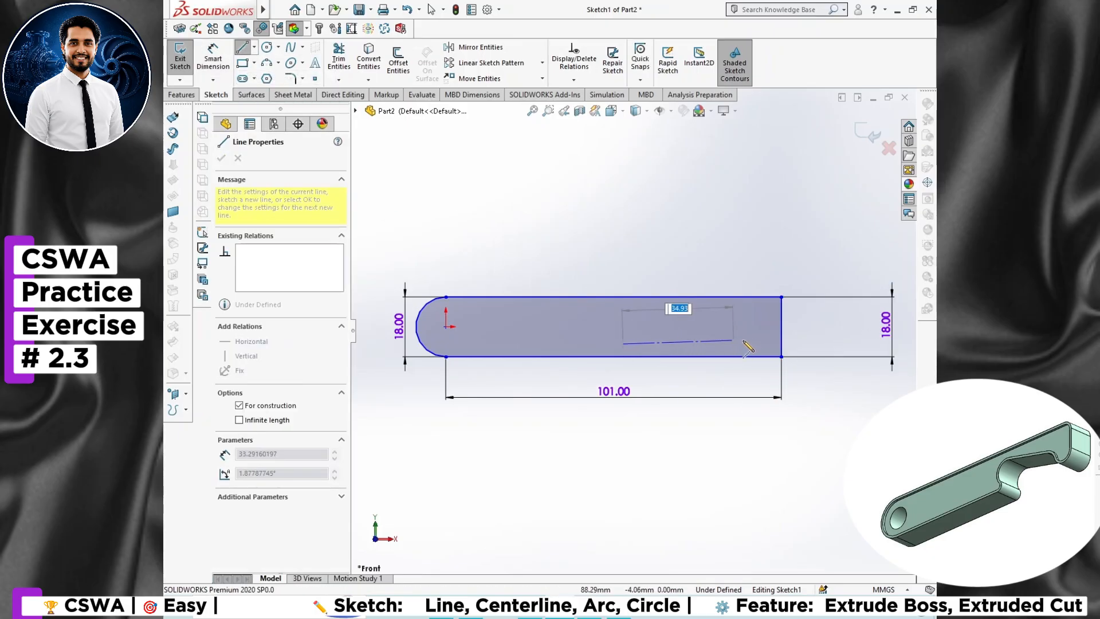
pyautogui.click(763, 344)
# Step: Dimension the centerline 2.5 mm above the arm's lower edge
pyautogui.rightClick(708, 392)
pyautogui.click(841, 374)
pyautogui.click(672, 344)
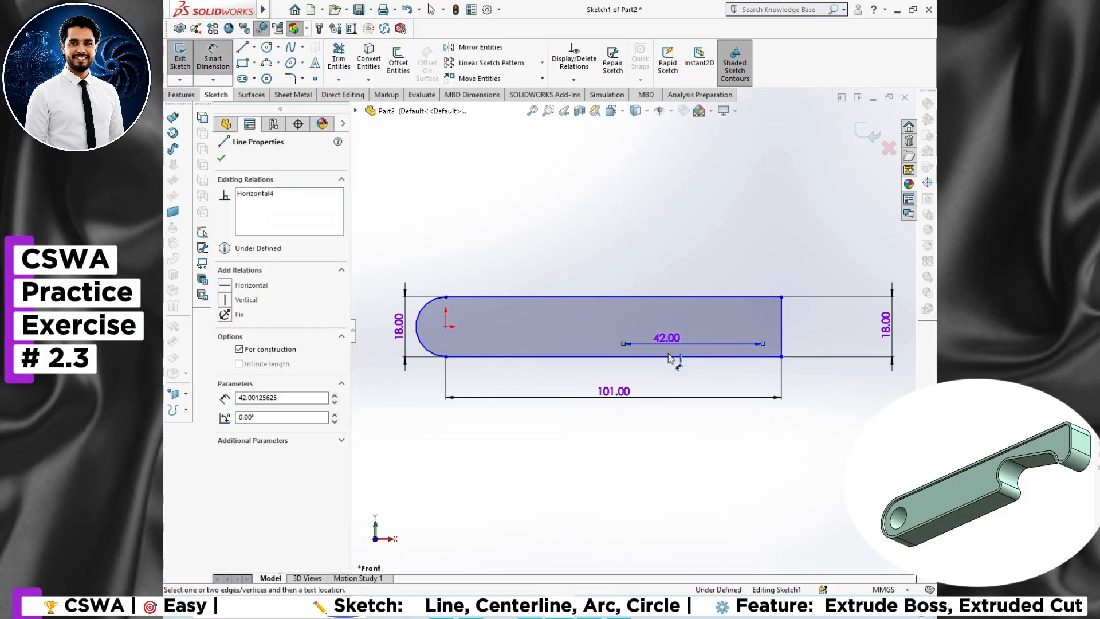
pyautogui.click(672, 357)
pyautogui.click(834, 383)
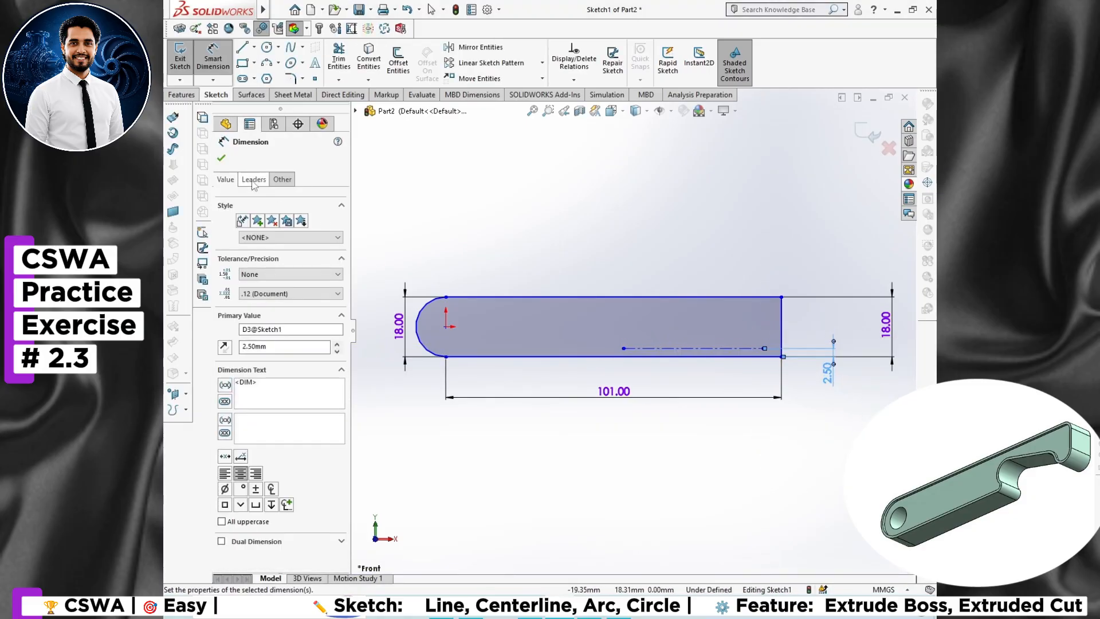
pyautogui.click(221, 157)
# Step: Sketch a slanted straight slot about 34 mm long and 6.35 mm wide, with its lower end centred on the centerline
pyautogui.click(254, 79)
pyautogui.click(272, 97)
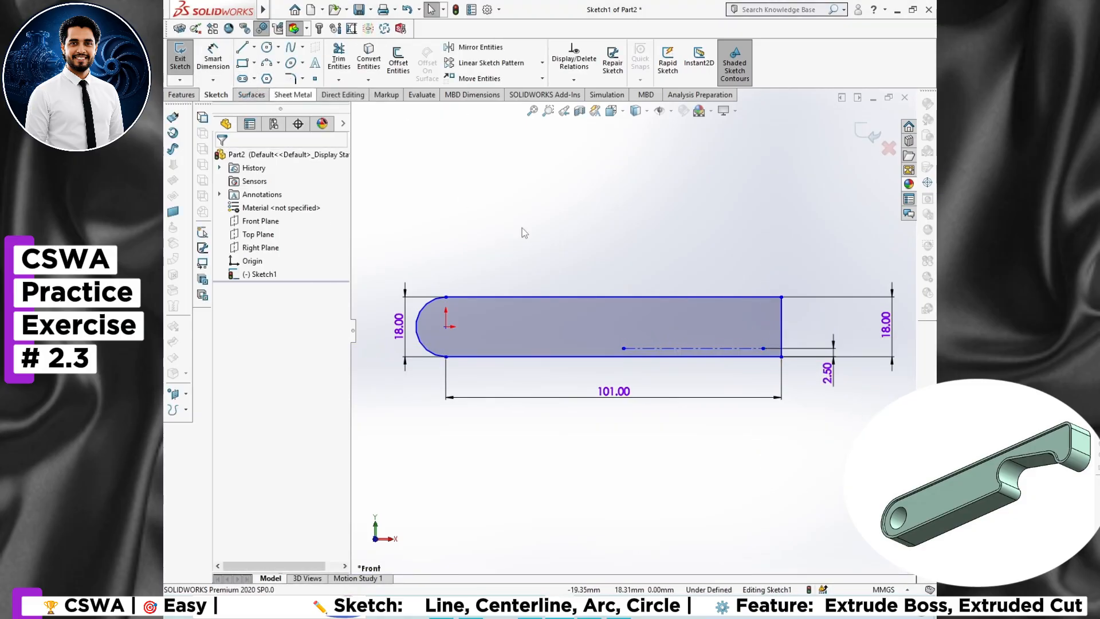
pyautogui.click(735, 349)
pyautogui.click(738, 338)
# Step: Dimension the horizontal distance between the slot's two end centres as 22.5 mm
pyautogui.rightClick(745, 386)
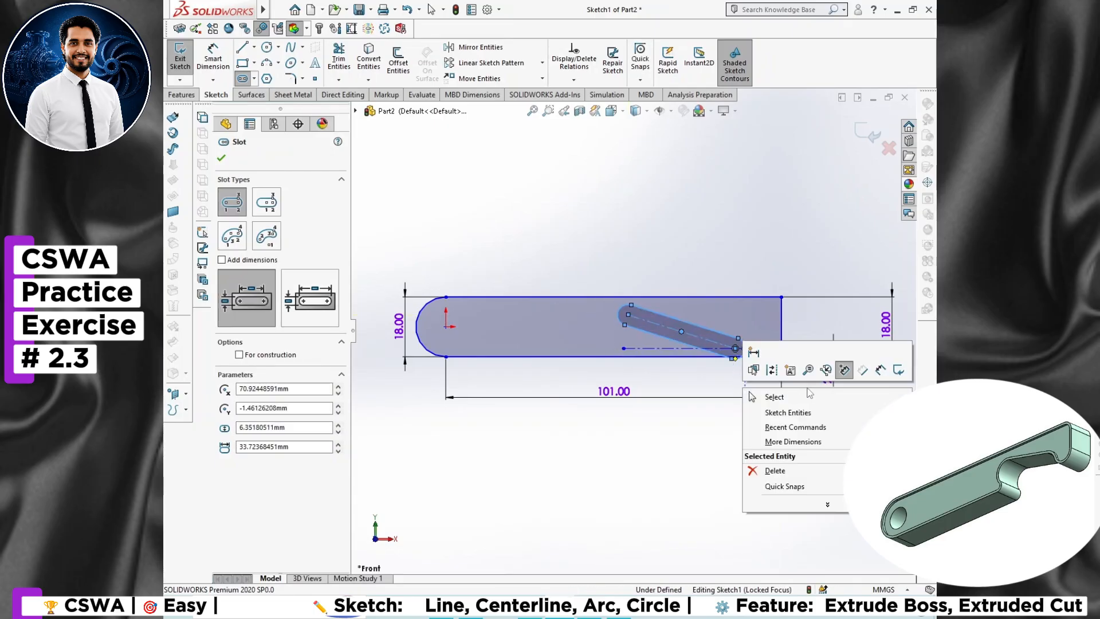
pyautogui.click(844, 367)
pyautogui.click(621, 608)
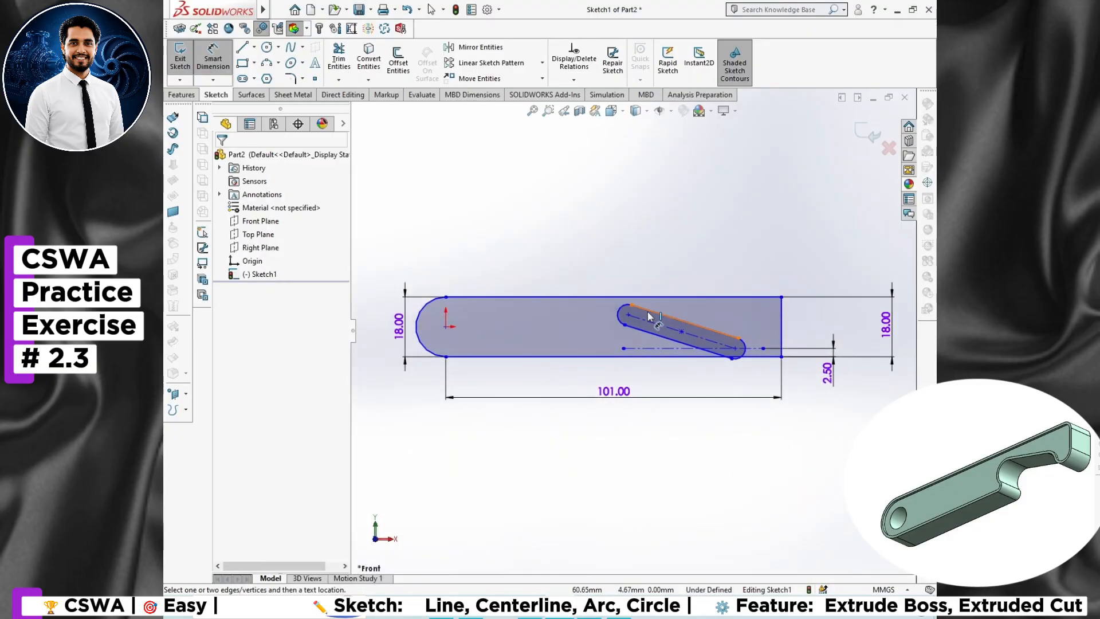
pyautogui.click(628, 314)
pyautogui.click(735, 347)
pyautogui.click(677, 248)
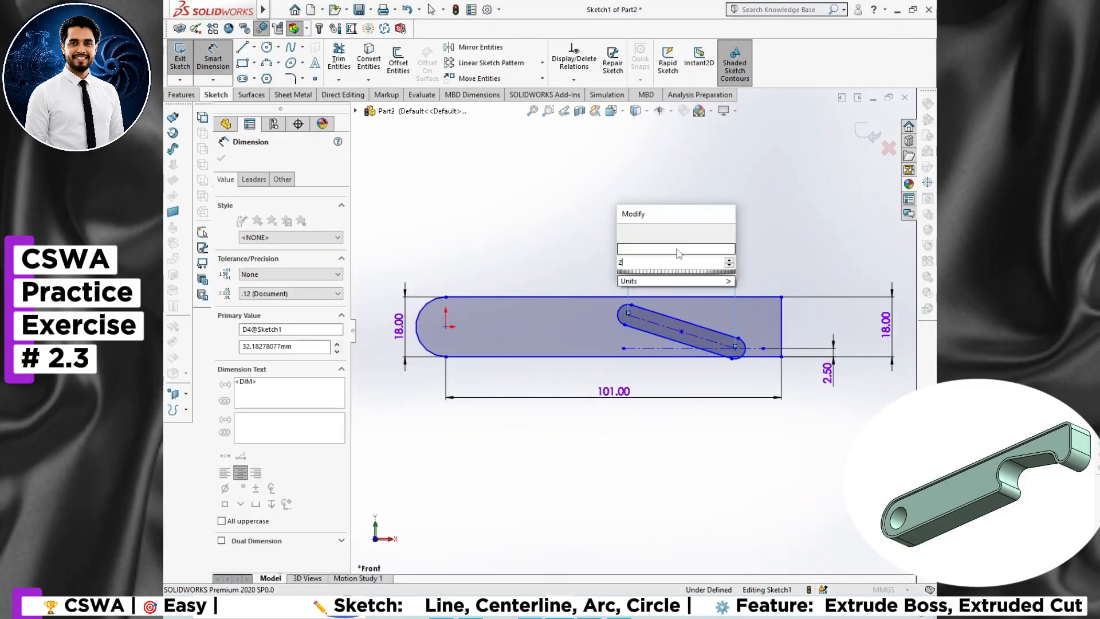
pyautogui.press('Return')
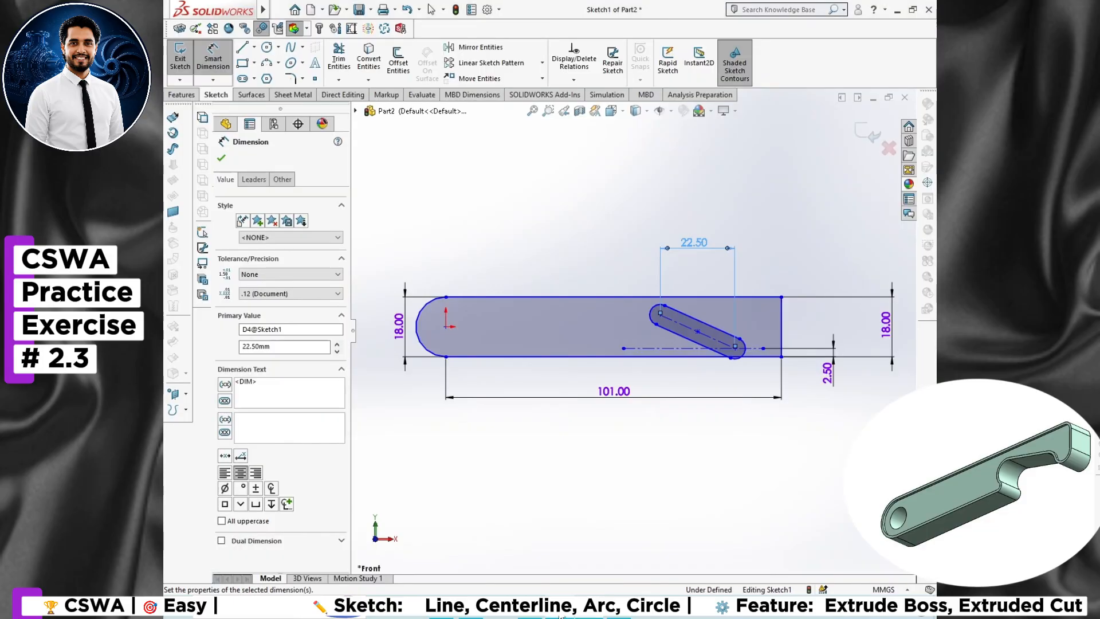
# Step: Dimension the angle between the slot's upper edge and the arm's lower edge as 12.5 degrees
pyautogui.click(675, 331)
pyautogui.click(642, 348)
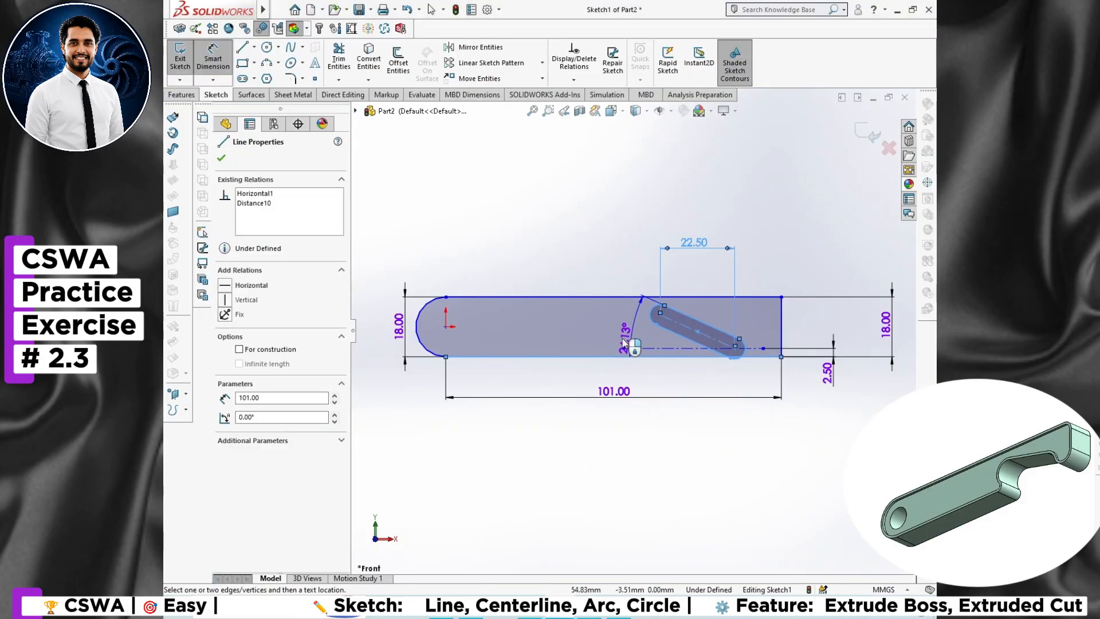
pyautogui.click(600, 338)
pyautogui.write('12.5')
pyautogui.press('Return')
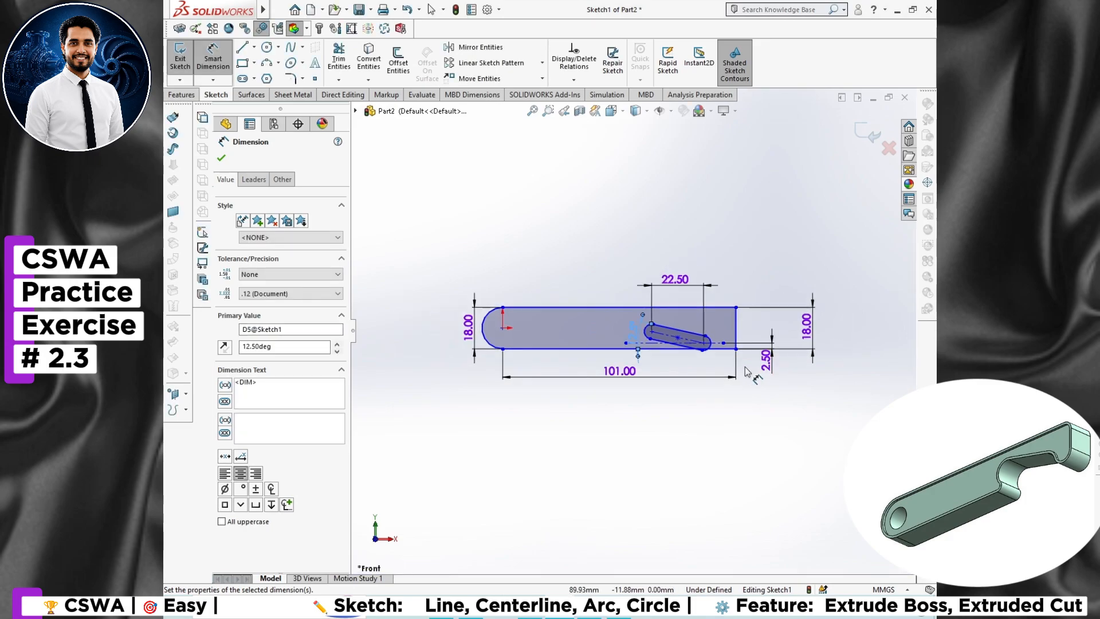
# Step: Check the notch radius in the 2.2 drawing and set the slot's end radius to 5 mm
pyautogui.scroll(-5, 573, 304)
pyautogui.scroll(-2, 516, 333)
pyautogui.click(589, 609)
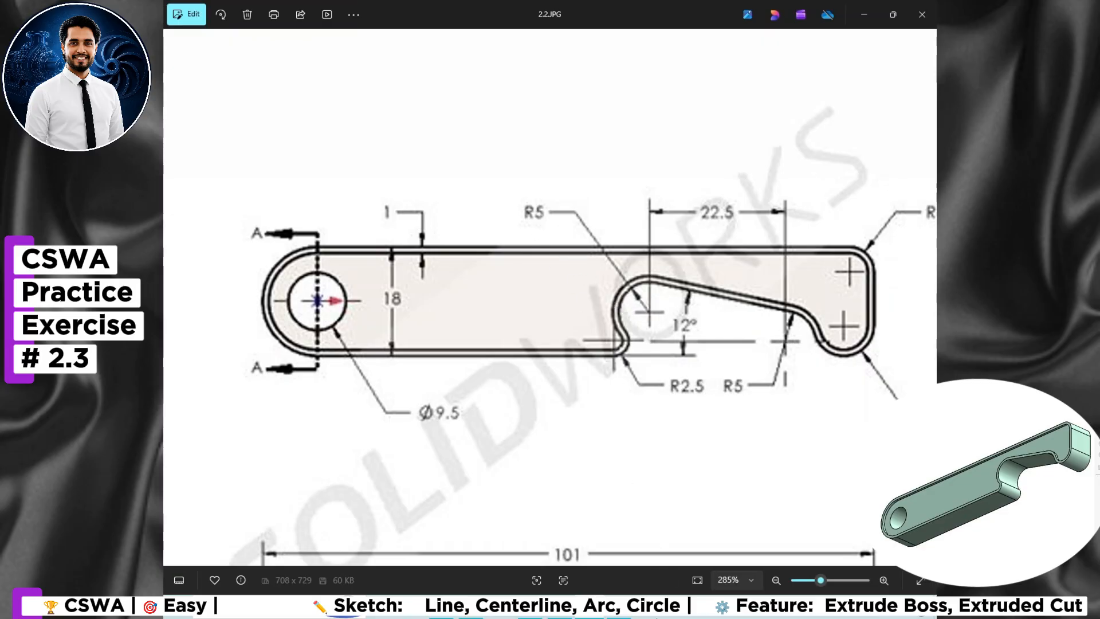
pyautogui.click(589, 610)
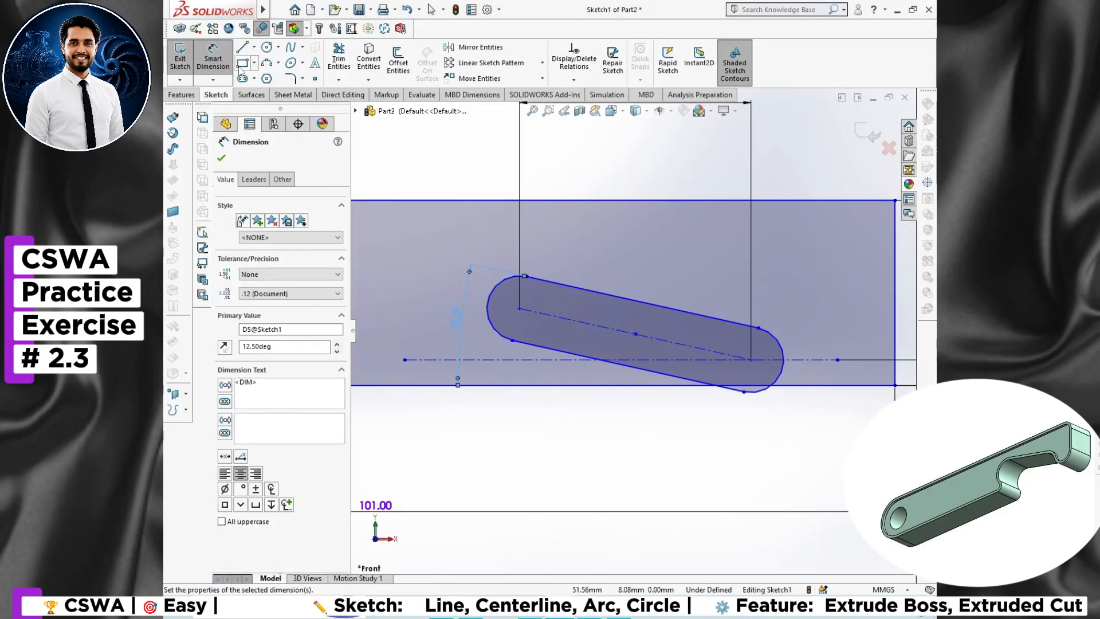
pyautogui.click(500, 288)
pyautogui.click(471, 250)
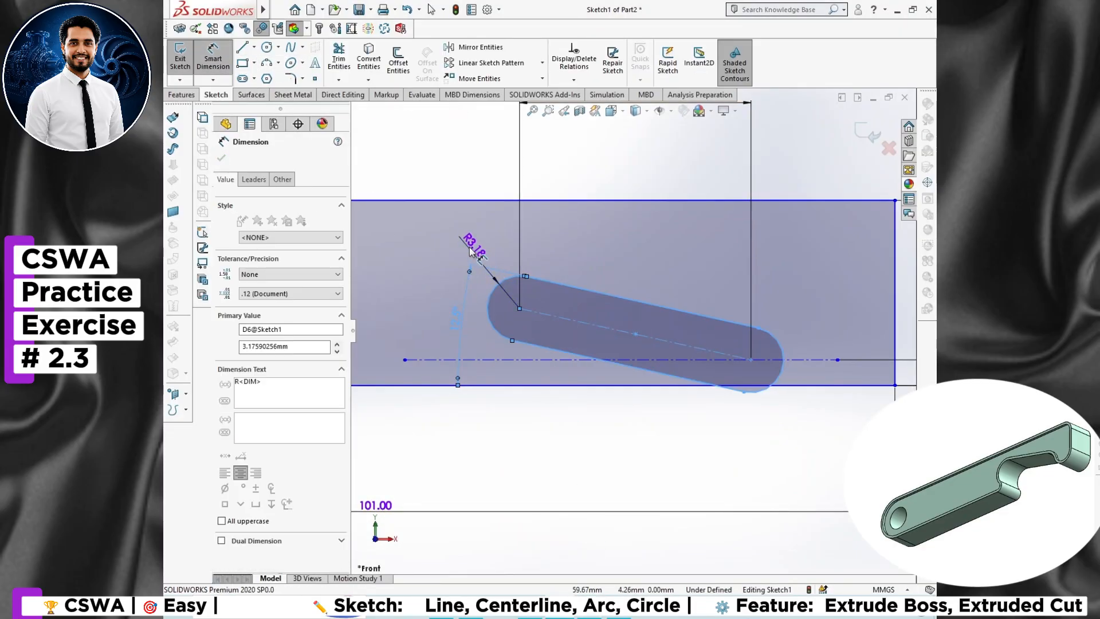
pyautogui.write('5')
pyautogui.press('Return')
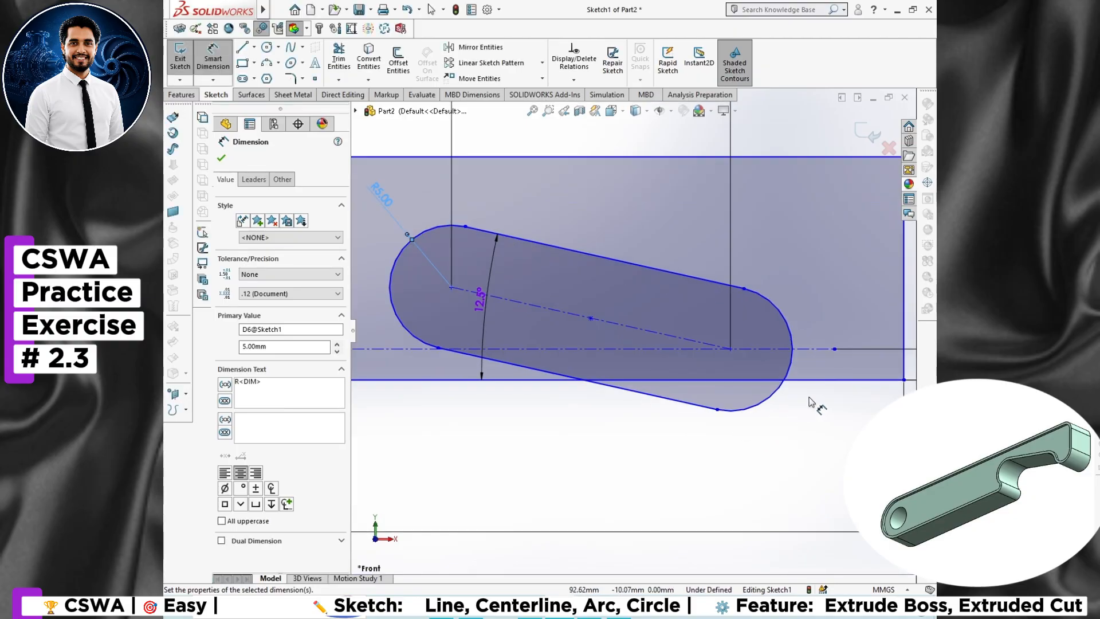
# Step: Compare the slot with the notch and hook outline in the 2.2 drawing, then return to the sketch
pyautogui.scroll(5, 811, 405)
pyautogui.scroll(-4, 704, 399)
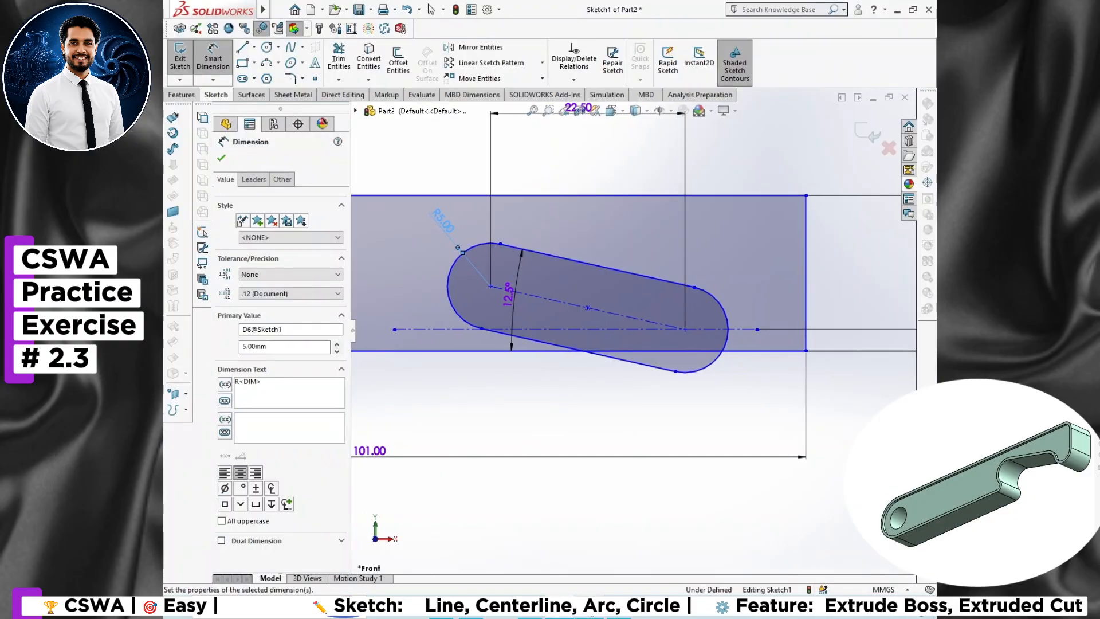
pyautogui.hotkey('alt', 'Tab')
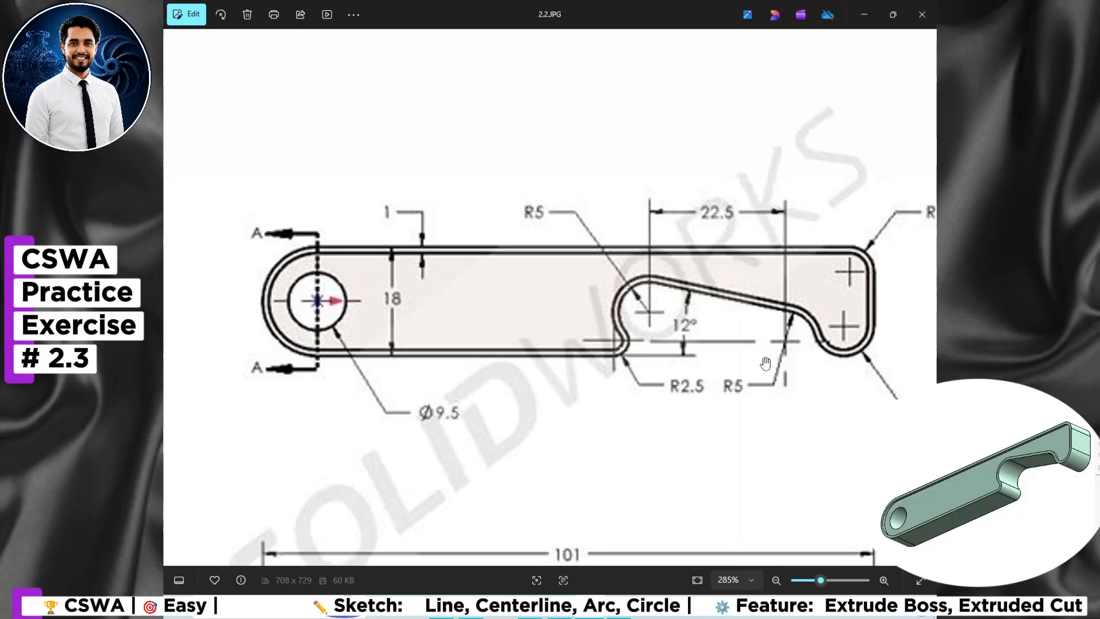
pyautogui.scroll(-1, 768, 355)
pyautogui.scroll(1, 783, 319)
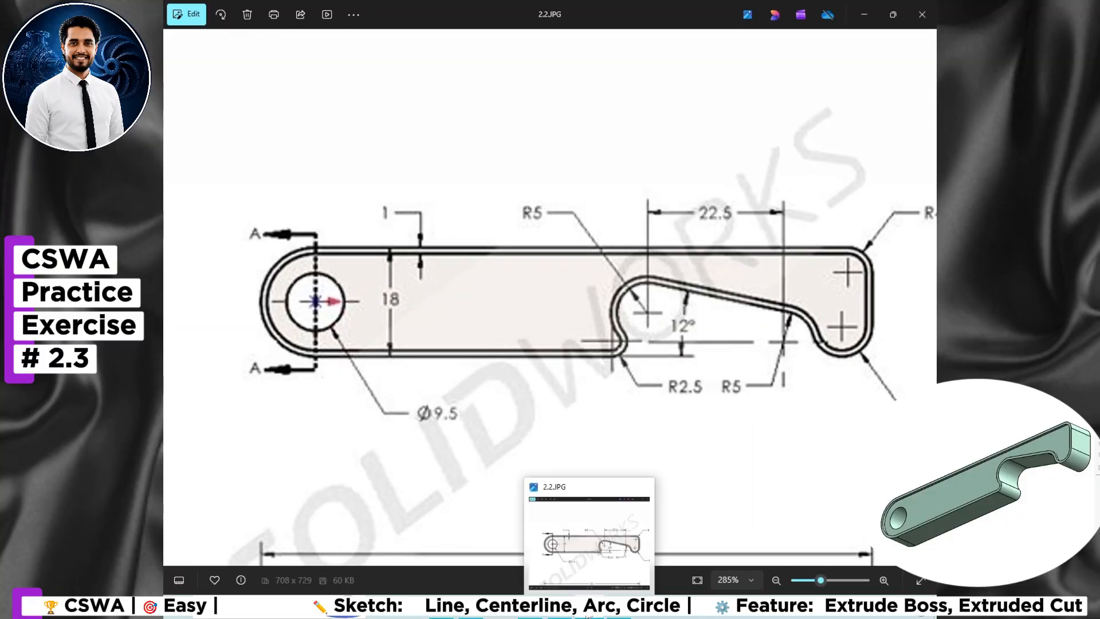
pyautogui.click(580, 615)
pyautogui.scroll(-1, 509, 361)
pyautogui.scroll(2, 501, 326)
pyautogui.scroll(-1, 500, 322)
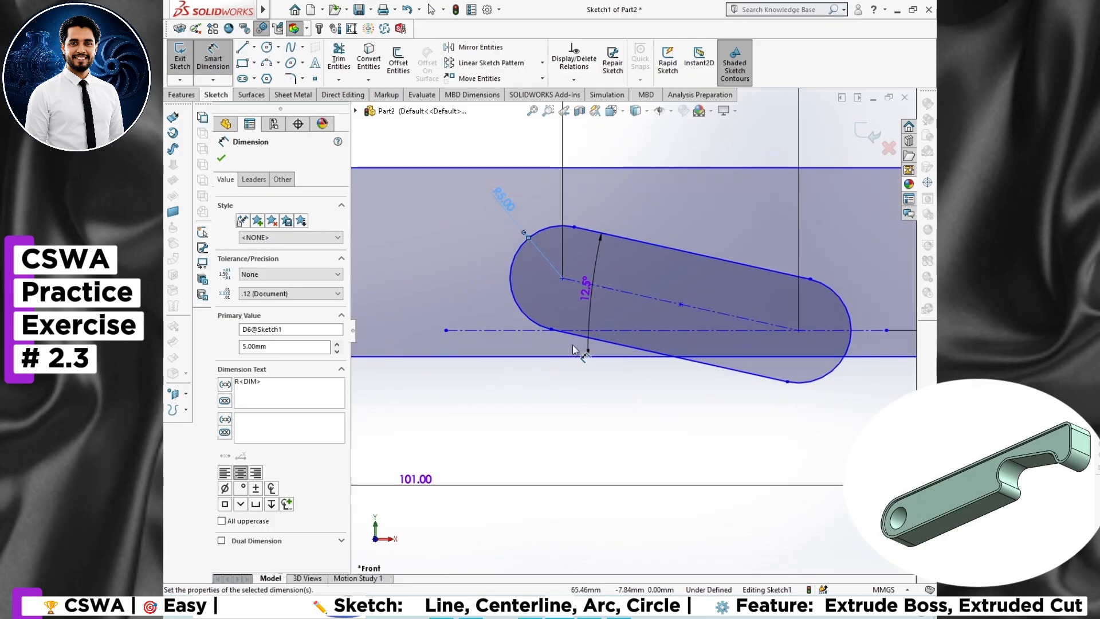
pyautogui.scroll(1, 587, 353)
pyautogui.scroll(-1, 792, 342)
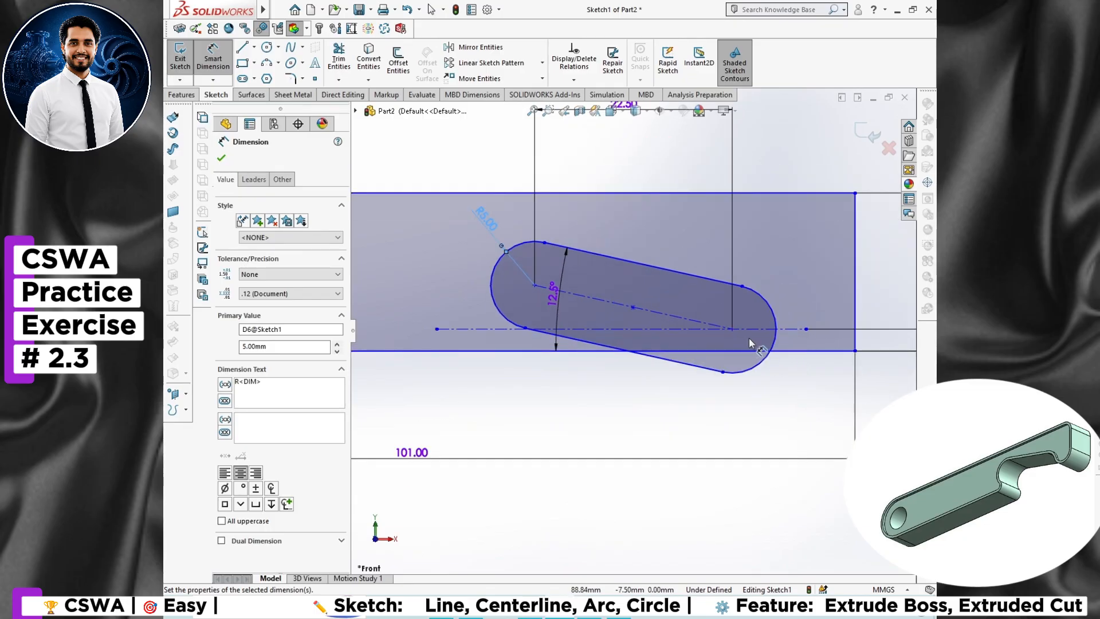
# Step: Sketch a circle about 3 mm in diameter below the slot's upper end and another about 9.6 mm in diameter near the arm's square end
pyautogui.click(267, 47)
pyautogui.click(501, 338)
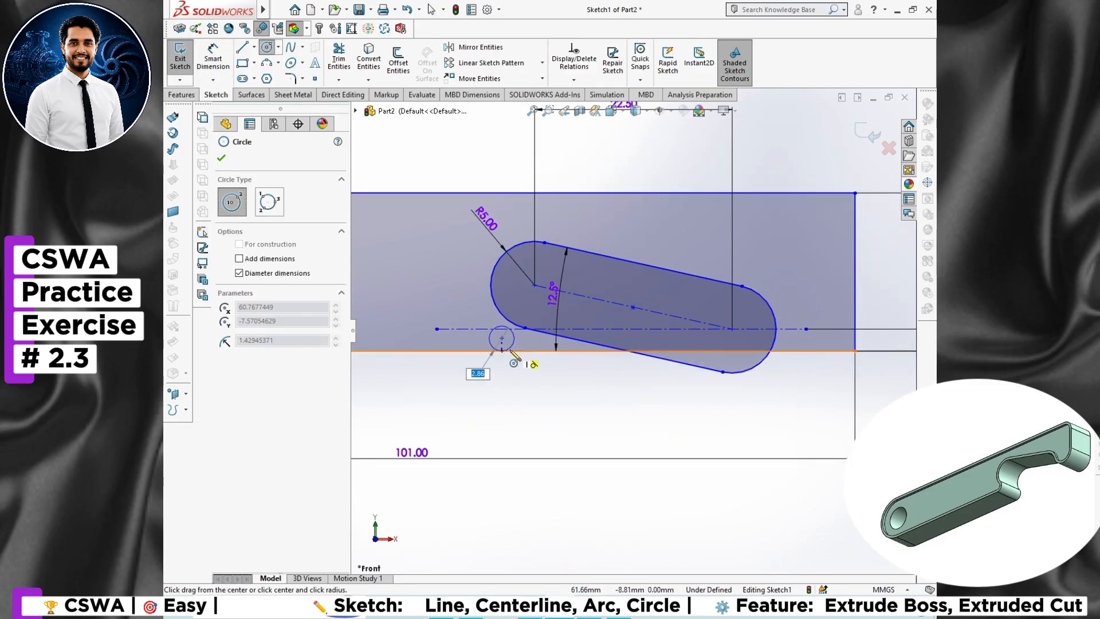
pyautogui.click(510, 351)
pyautogui.click(819, 300)
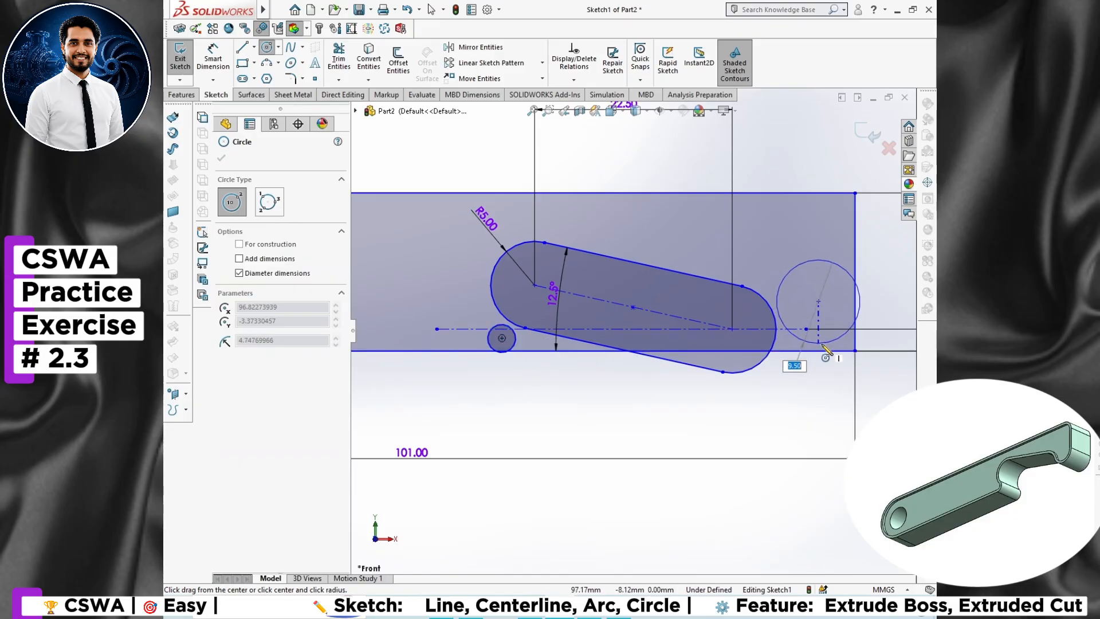
pyautogui.click(860, 310)
pyautogui.press('Escape')
# Step: Check the hook radii in the 2.2 drawing and dimension the circle at the arm's square end with a 5 mm diameter
pyautogui.hotkey('alt', 'Tab')
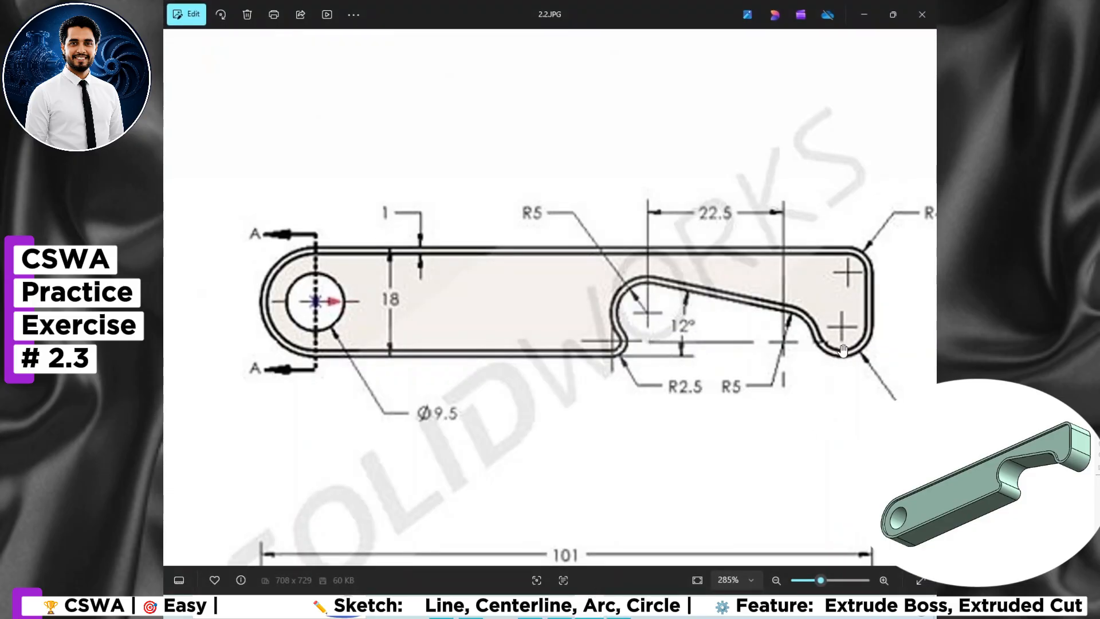
pyautogui.scroll(3, 808, 418)
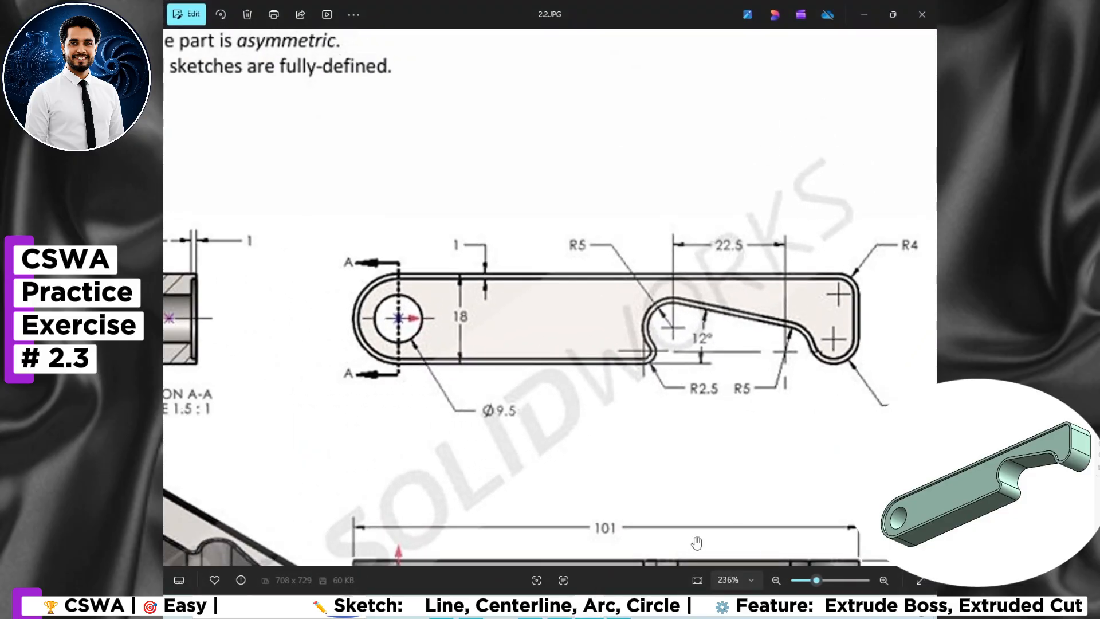
pyautogui.hotkey('alt', 'Tab')
pyautogui.click(837, 343)
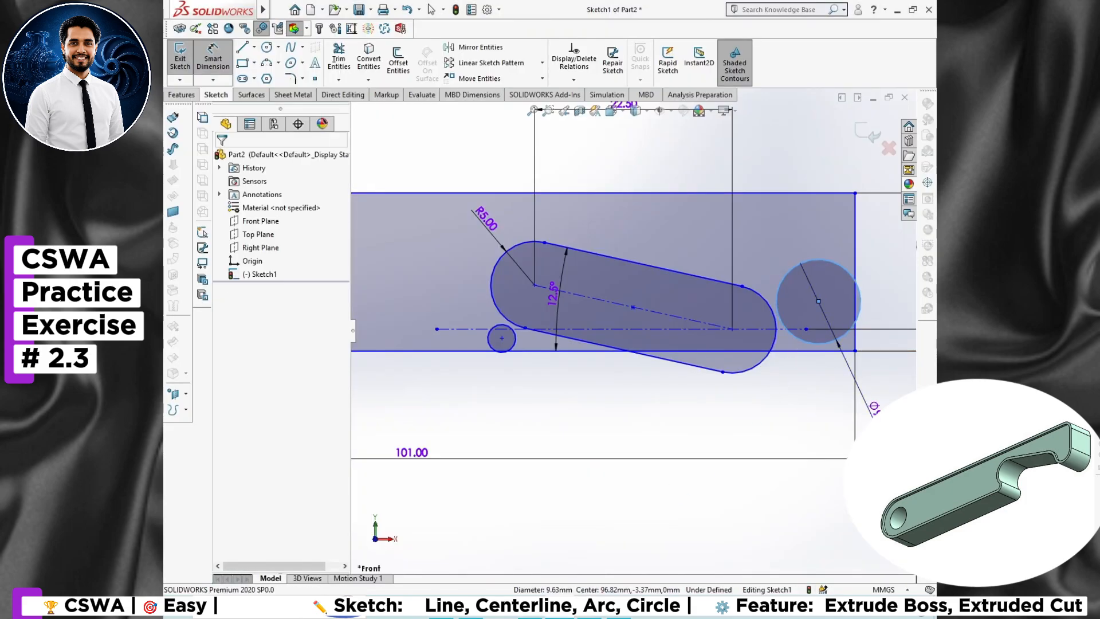
pyautogui.click(872, 404)
pyautogui.write('5')
pyautogui.press('Return')
# Step: Change the diameter of the circle near the arm's square end to 10 mm
pyautogui.doubleClick(872, 401)
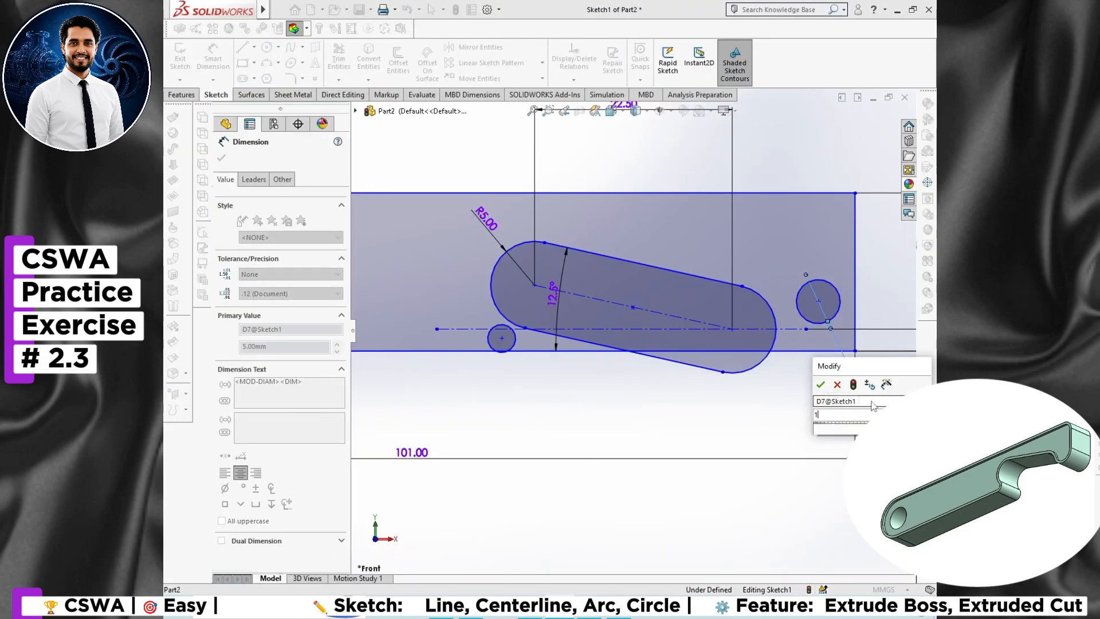
pyautogui.write('10')
pyautogui.press('Return')
# Step: Make the 10 mm circle tangent to the arm's vertical end edge
pyautogui.scroll(-3, 860, 258)
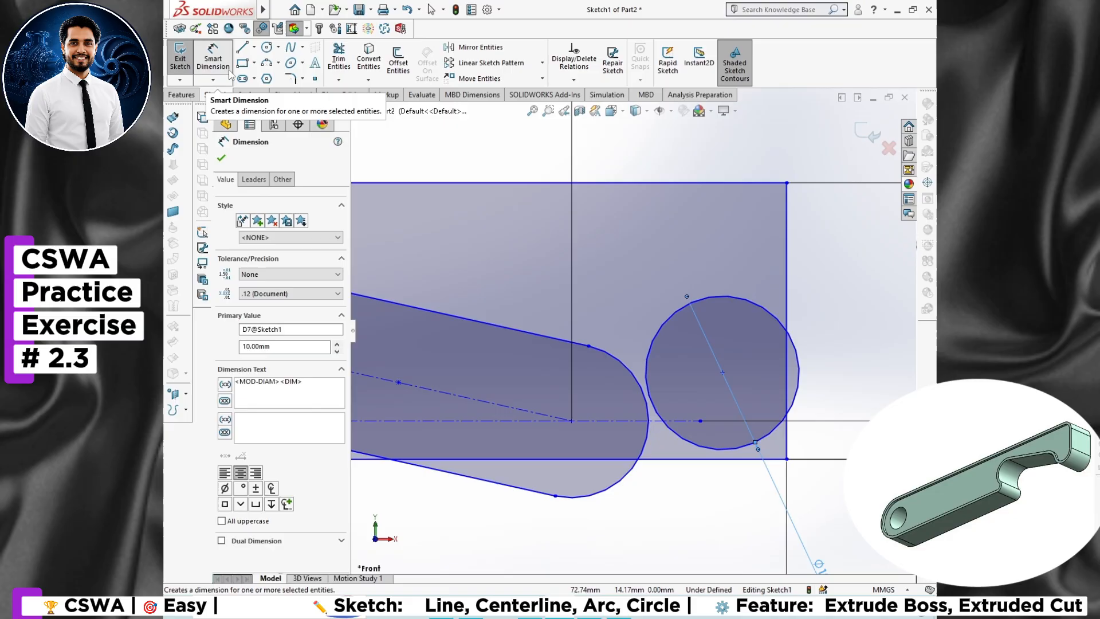
pyautogui.press('Escape')
pyautogui.click(739, 299)
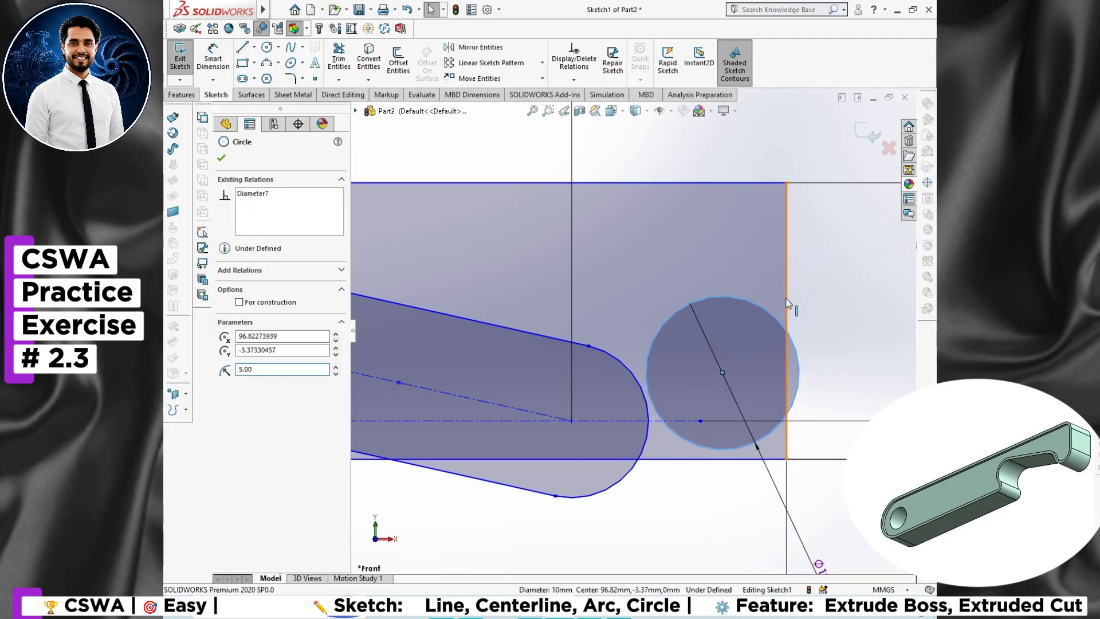
pyautogui.keyDown('ctrl'); pyautogui.click(787, 304); pyautogui.keyUp('ctrl')
pyautogui.click(825, 265)
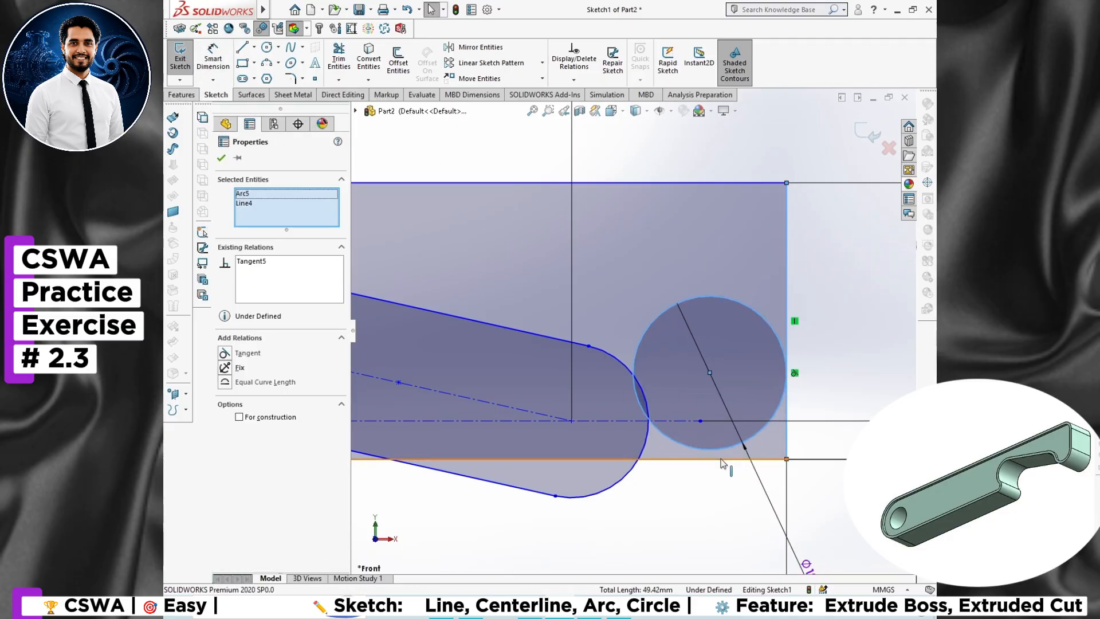
# Step: Make the 10 mm circle tangent to the arm's lower edge as well
pyautogui.keyDown('ctrl'); pyautogui.click(727, 458); pyautogui.keyUp('ctrl')
pyautogui.press('Escape')
pyautogui.click(723, 445)
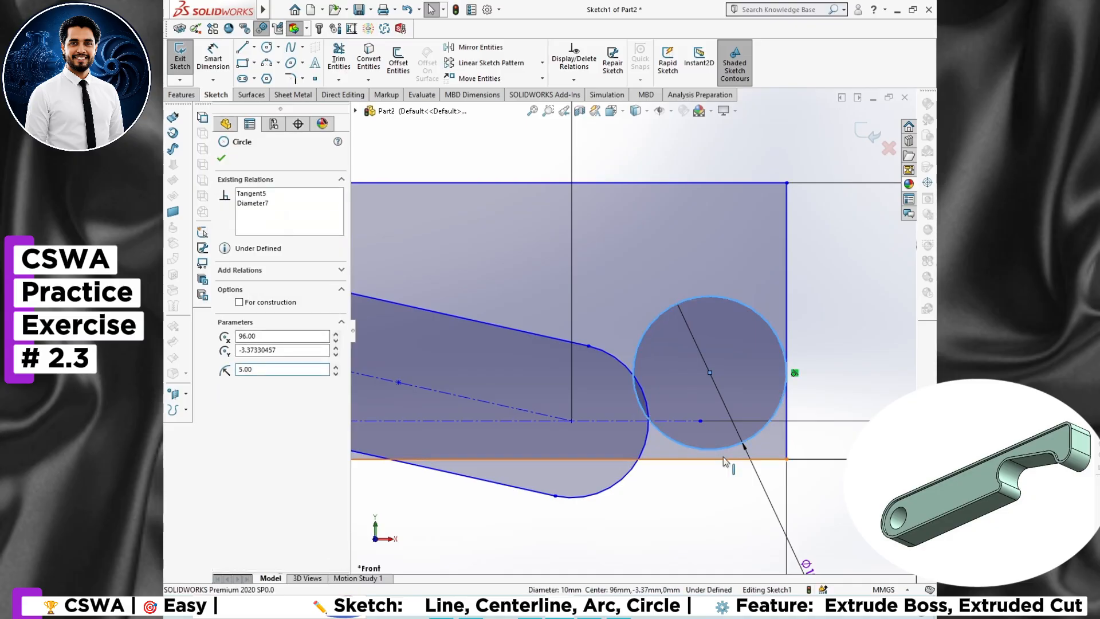
pyautogui.keyDown('ctrl'); pyautogui.click(734, 458); pyautogui.keyUp('ctrl')
pyautogui.click(768, 420)
pyautogui.press('Escape')
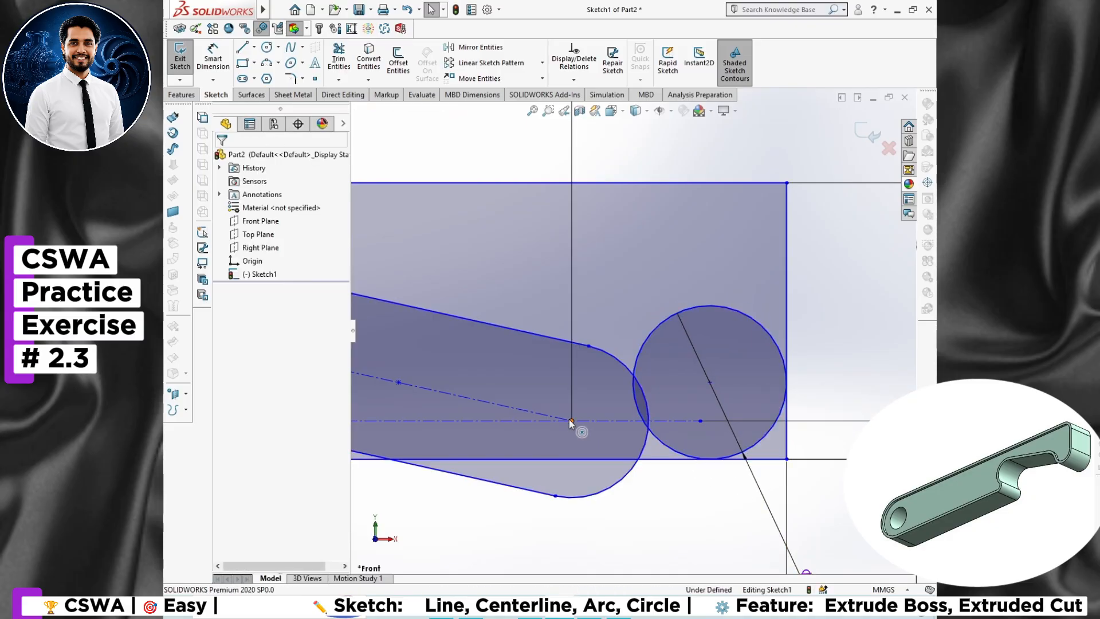
# Step: Shift the angled slot clear of the 10 mm circle and make its rounded end tangent to that circle
pyautogui.moveTo(570, 419); pyautogui.dragTo(531, 420)
pyautogui.click(608, 418)
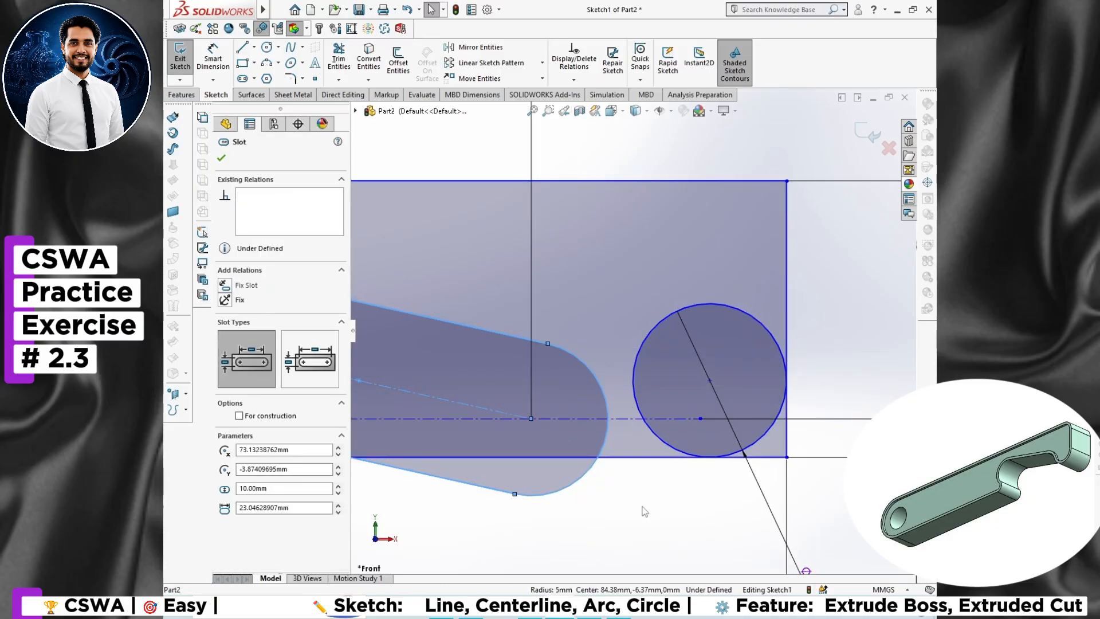
pyautogui.click(644, 507)
pyautogui.click(608, 415)
pyautogui.keyDown('ctrl'); pyautogui.click(637, 414); pyautogui.keyUp('ctrl')
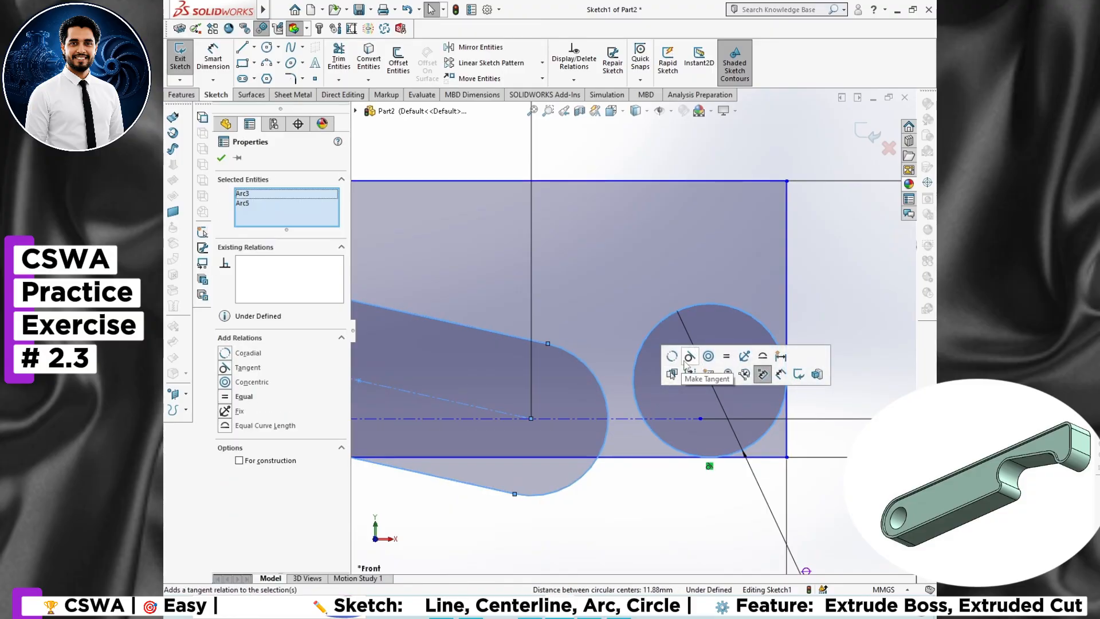
pyautogui.click(690, 358)
pyautogui.click(678, 530)
# Step: Dimension the small circle beneath the slot's inner end with a 5 mm diameter
pyautogui.scroll(8, 678, 529)
pyautogui.scroll(-3, 524, 330)
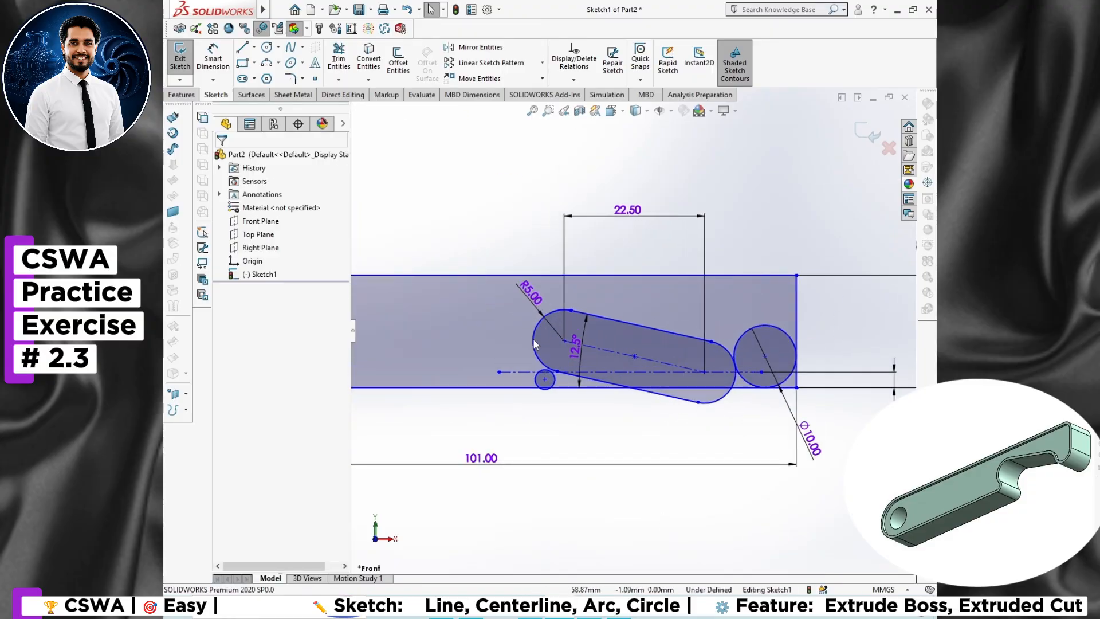
pyautogui.scroll(-2, 596, 390)
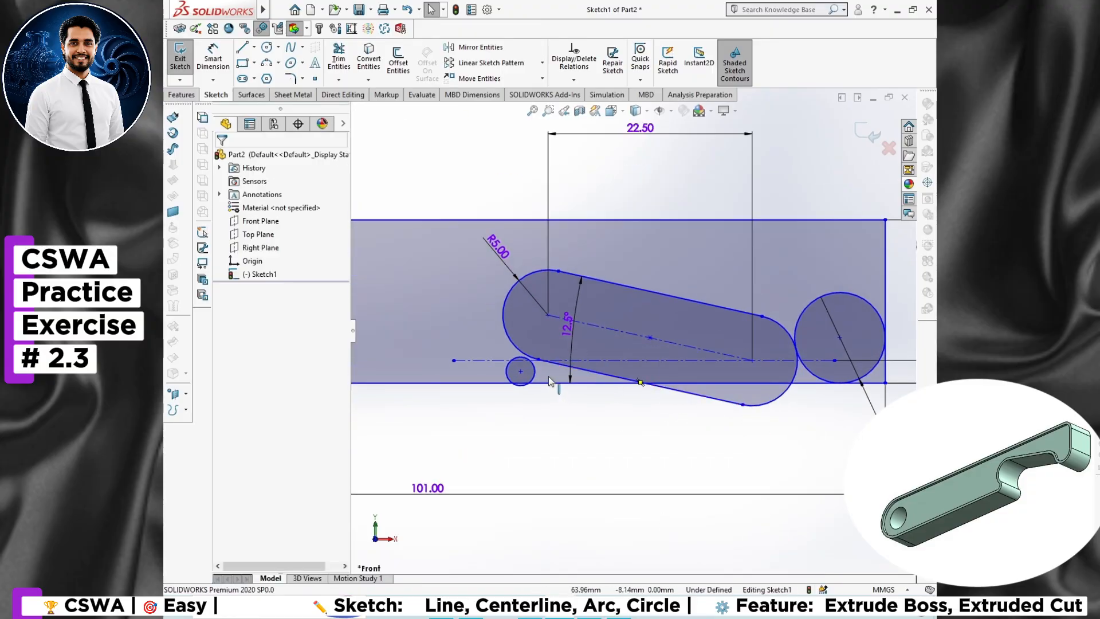
pyautogui.click(214, 59)
pyautogui.click(534, 376)
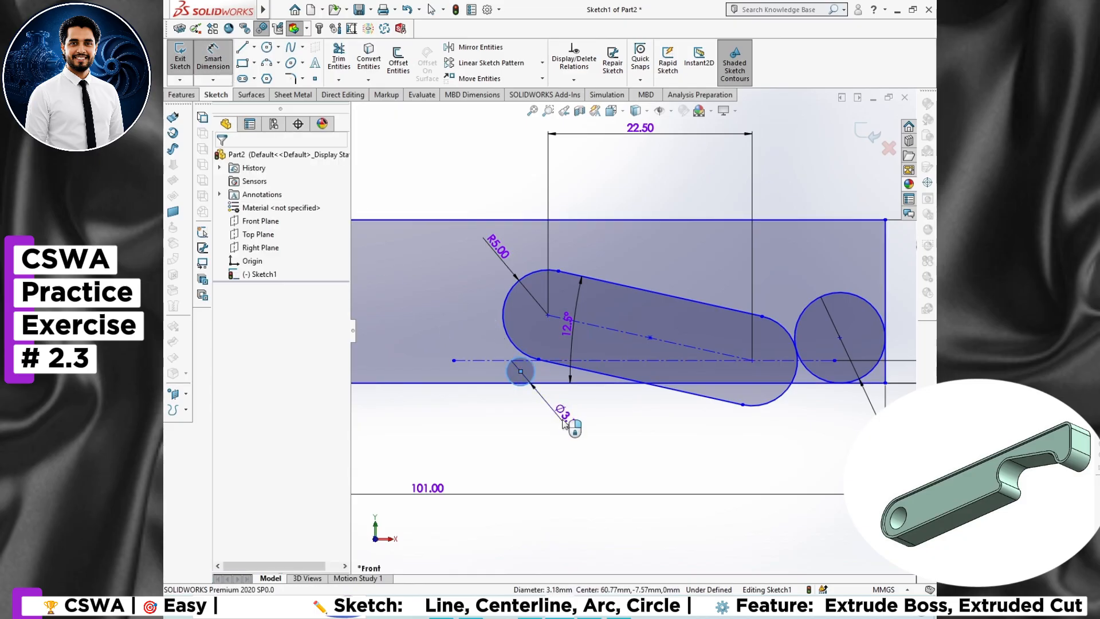
pyautogui.click(565, 421)
pyautogui.press('Return')
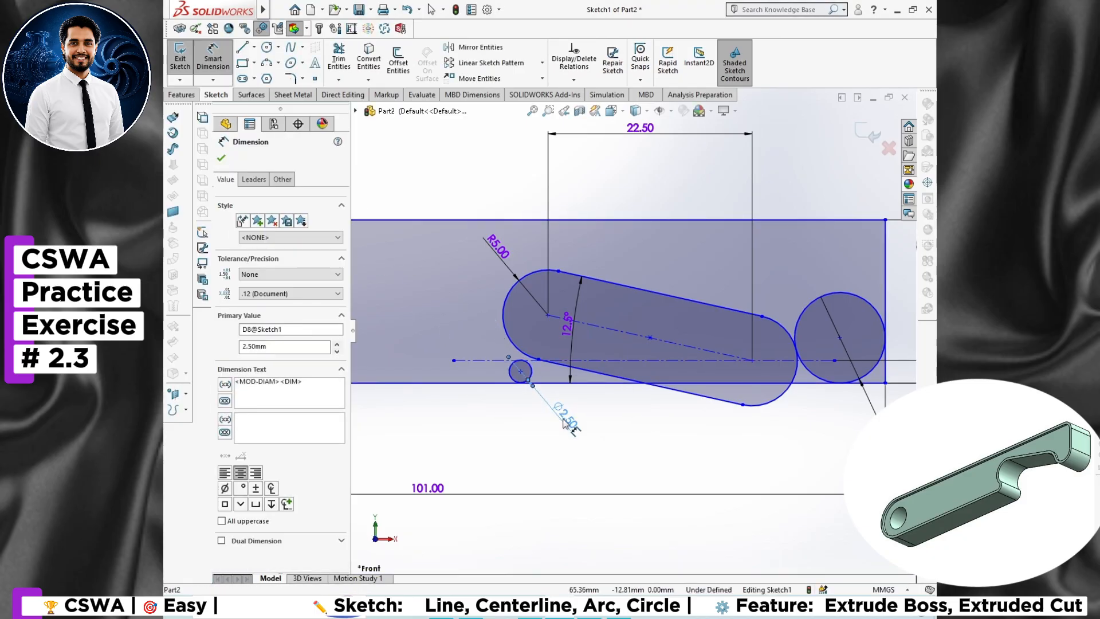
pyautogui.doubleClick(568, 421)
pyautogui.write('5')
pyautogui.press('Return')
pyautogui.click(222, 160)
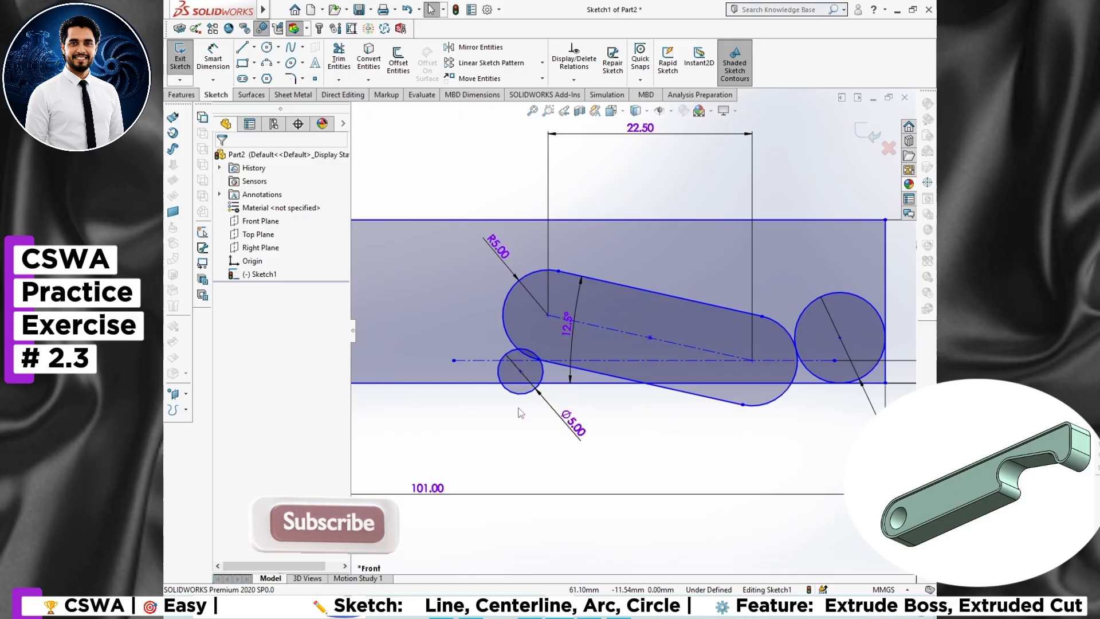
# Step: Make the 5 mm circle tangent to the arm's lower edge
pyautogui.click(507, 382)
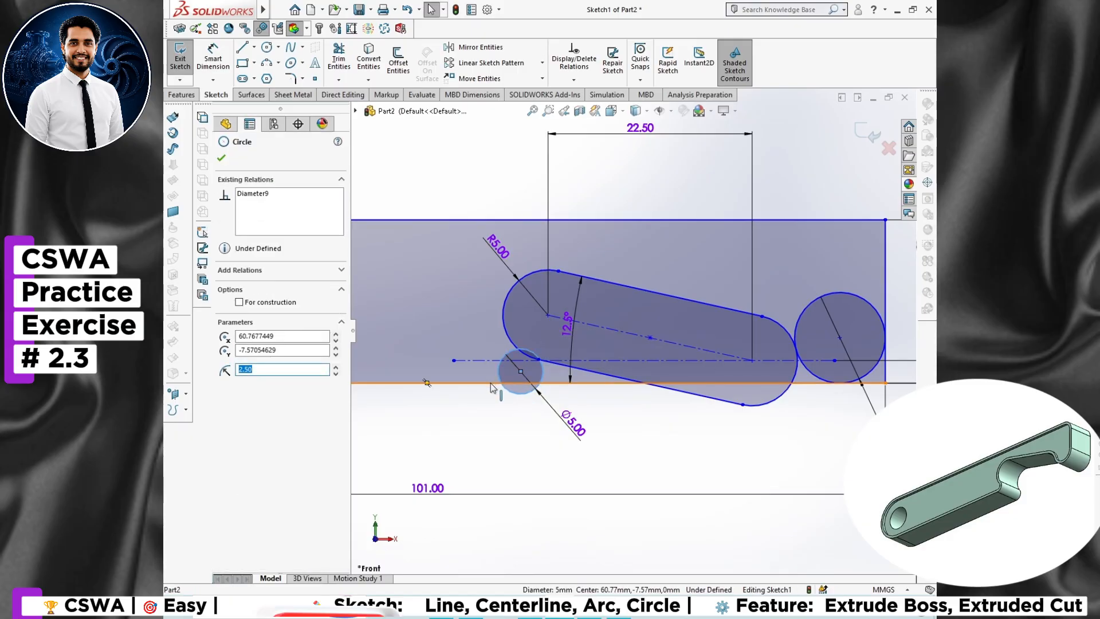
pyautogui.keyDown('ctrl'); pyautogui.click(516, 383); pyautogui.keyUp('ctrl')
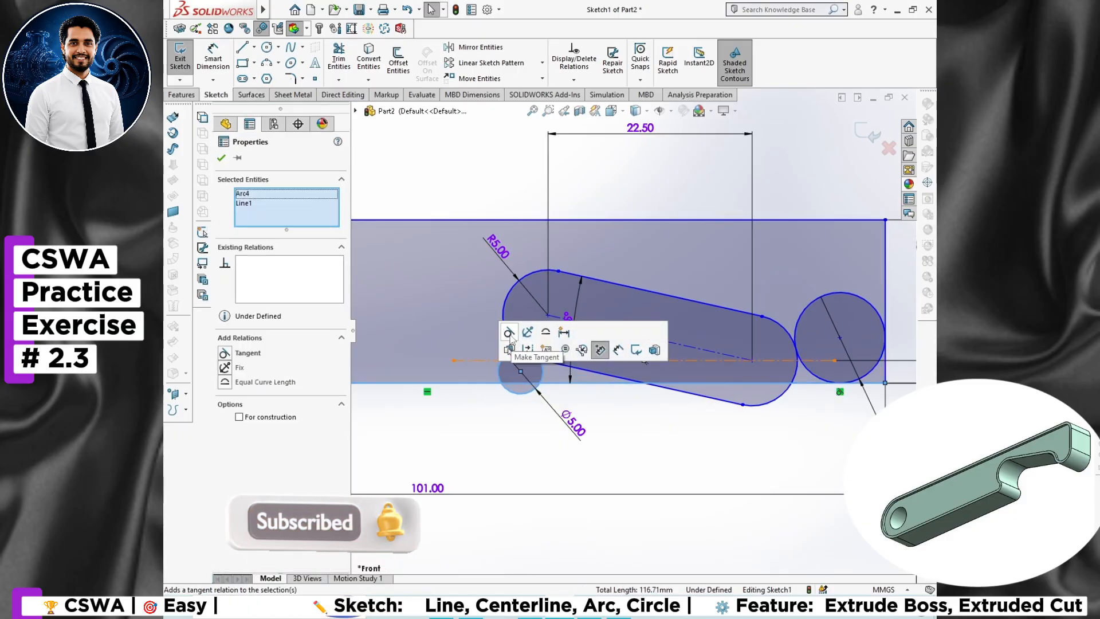
pyautogui.click(509, 331)
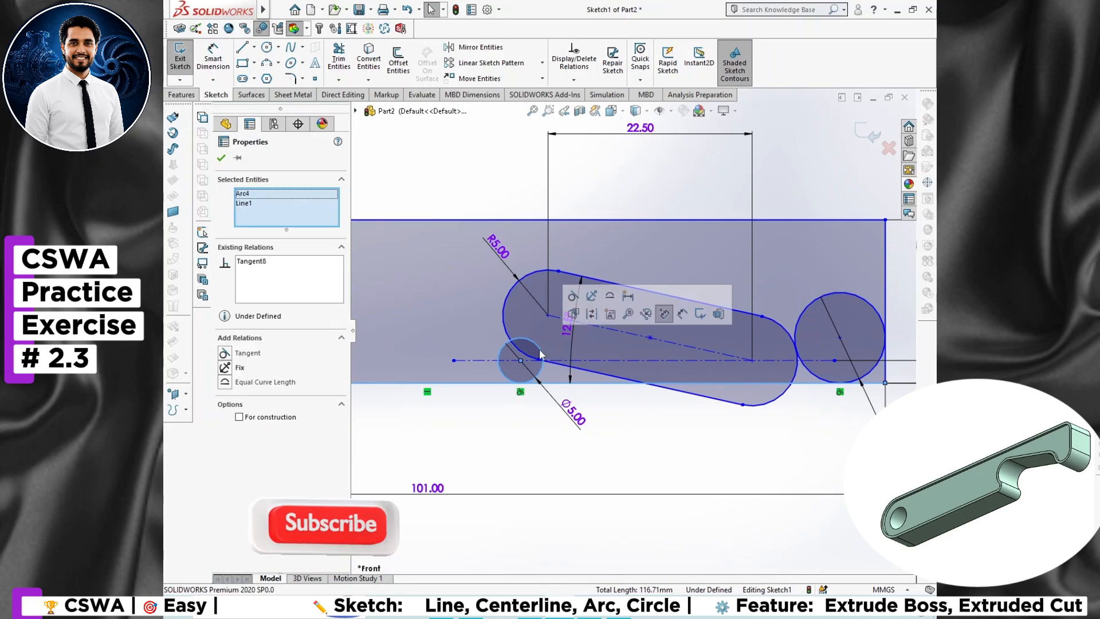
pyautogui.click(539, 439)
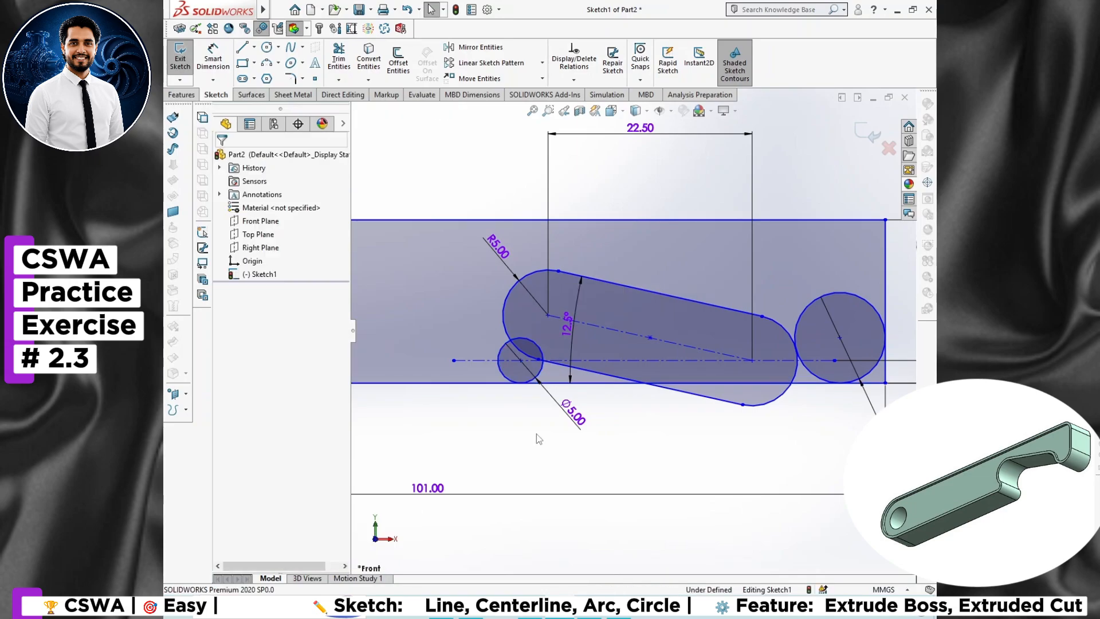
# Step: Make the 5 mm circle tangent to the slot's inner end arc
pyautogui.click(537, 351)
pyautogui.keyDown('ctrl'); pyautogui.click(504, 327); pyautogui.keyUp('ctrl')
pyautogui.click(593, 278)
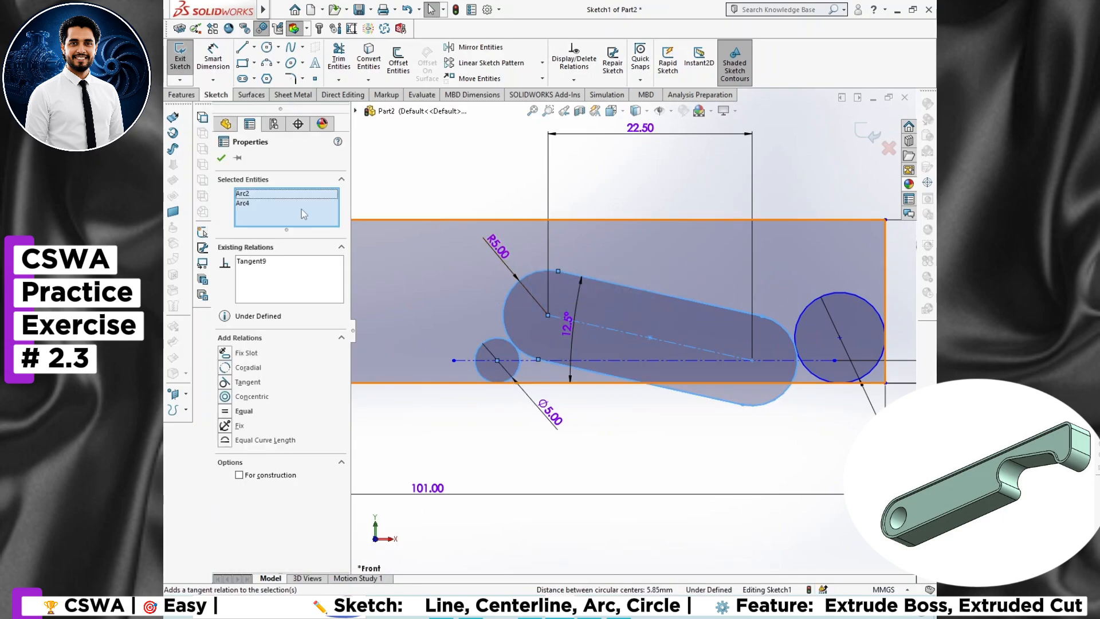
pyautogui.click(222, 158)
# Step: Trim the square lower corner, the 10 mm circle's inner part and the slot's outer end arc to form the rounded hook tip
pyautogui.scroll(2, 673, 321)
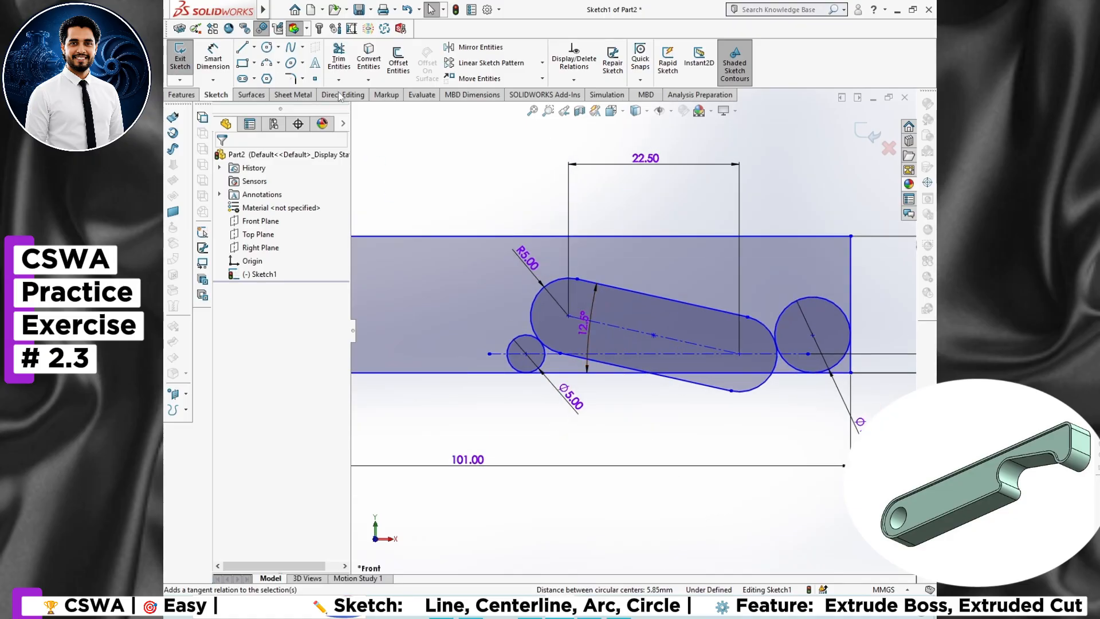
pyautogui.click(339, 58)
pyautogui.scroll(-3, 731, 368)
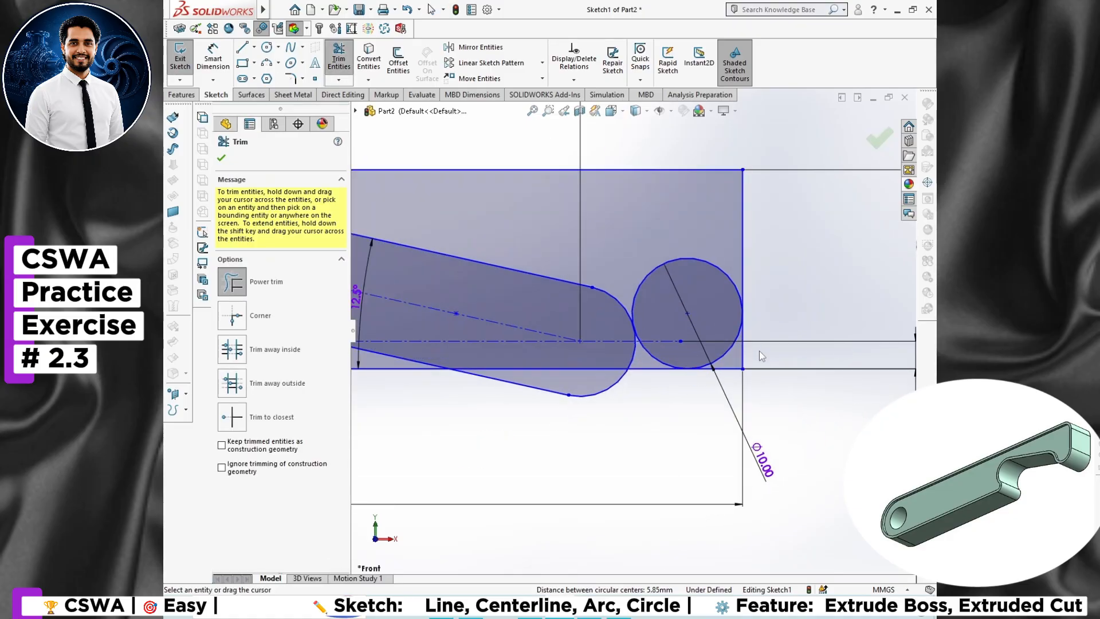
pyautogui.moveTo(759, 350); pyautogui.dragTo(731, 380)
pyautogui.moveTo(702, 232); pyautogui.dragTo(688, 356)
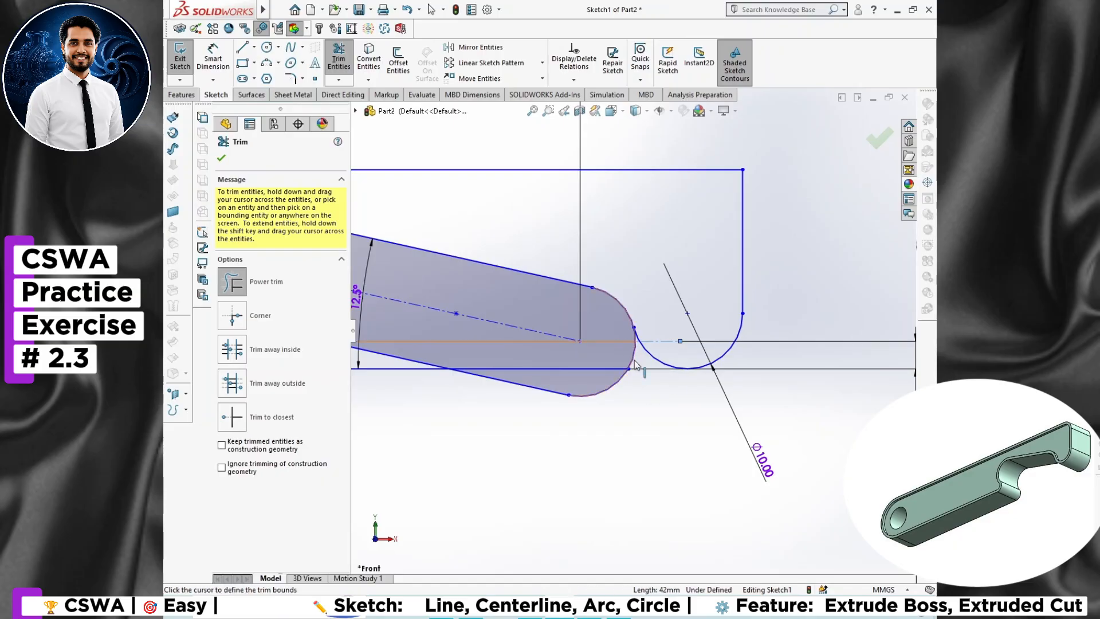
pyautogui.moveTo(623, 373); pyautogui.dragTo(632, 404)
pyautogui.press('Return')
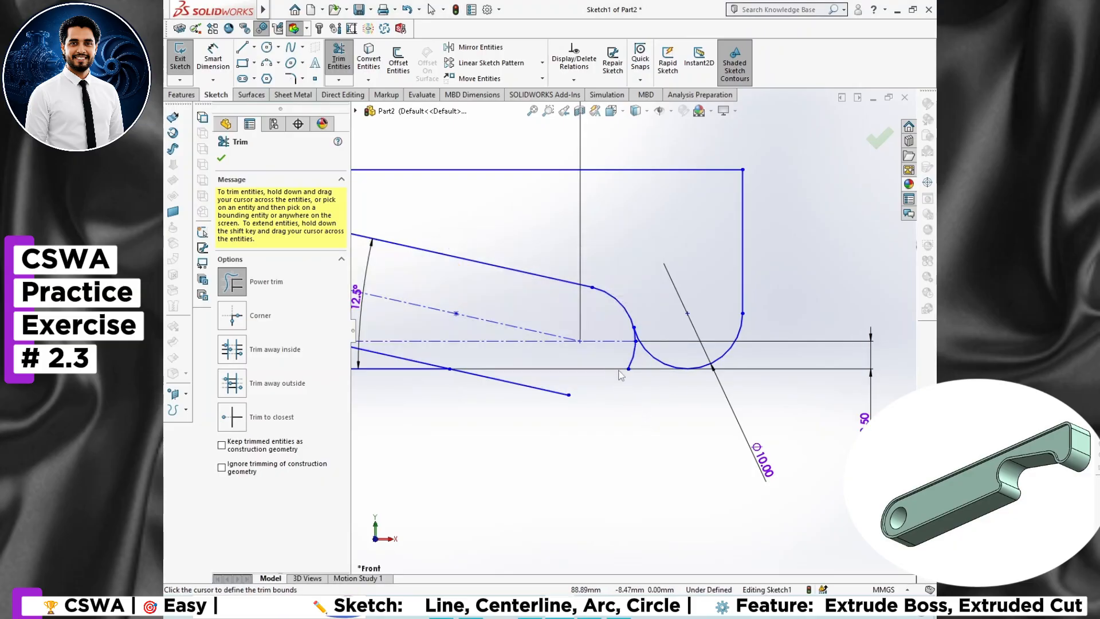
pyautogui.scroll(-5, 624, 363)
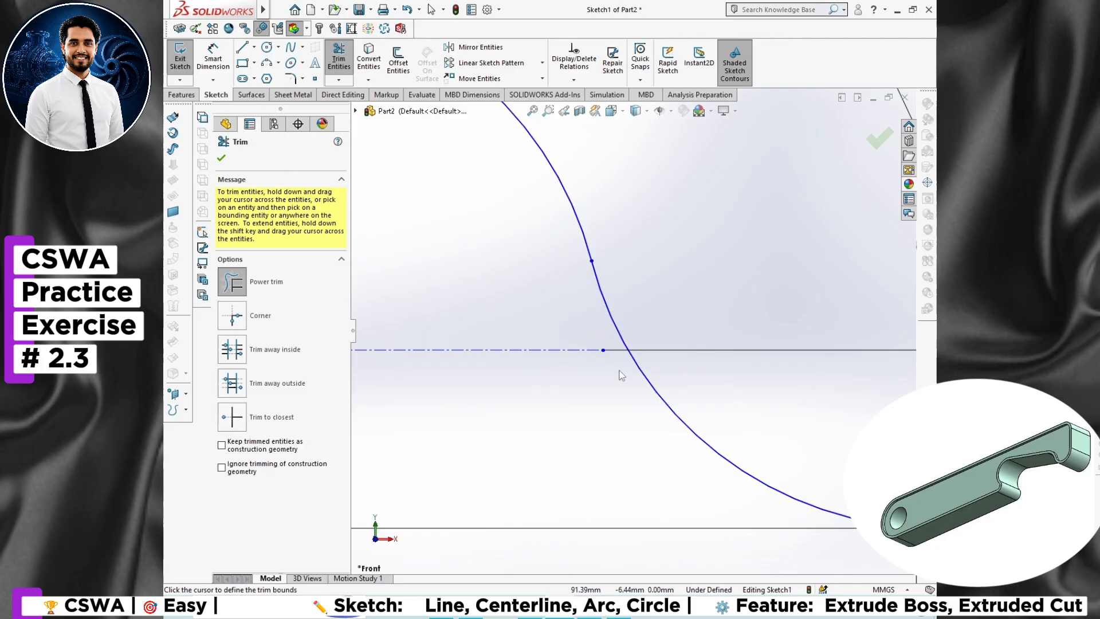
pyautogui.scroll(5, 597, 396)
pyautogui.scroll(-4, 590, 439)
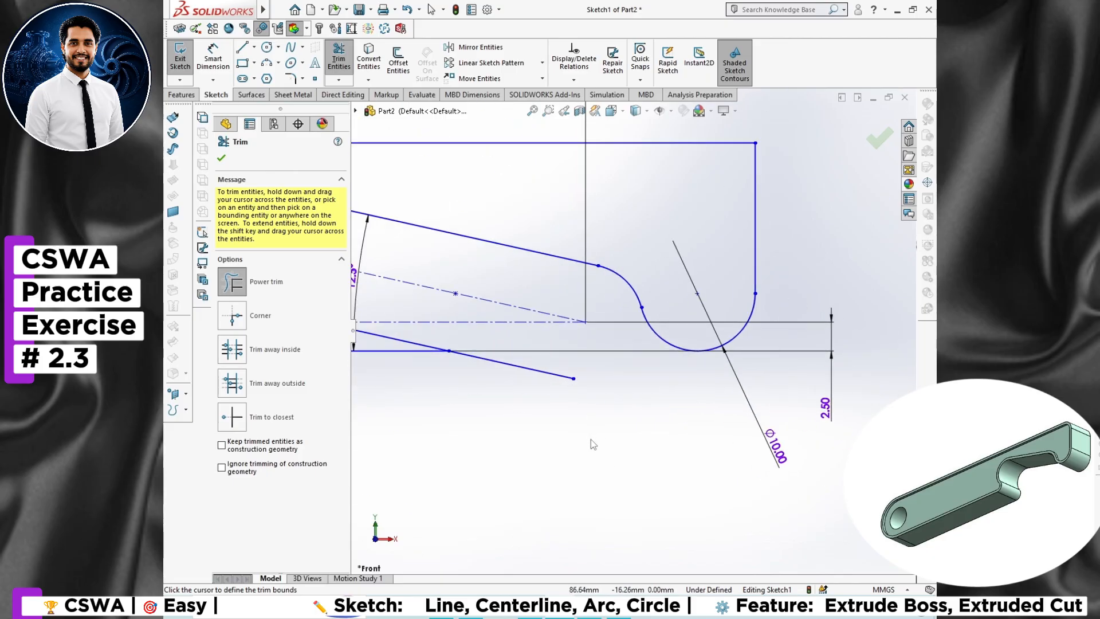
pyautogui.moveTo(685, 347); pyautogui.dragTo(676, 377)
# Step: Trim the slot's lower line and the excess of the 5 mm circle to leave a rounded lip at the notch
pyautogui.scroll(3, 677, 377)
pyautogui.scroll(-3, 677, 321)
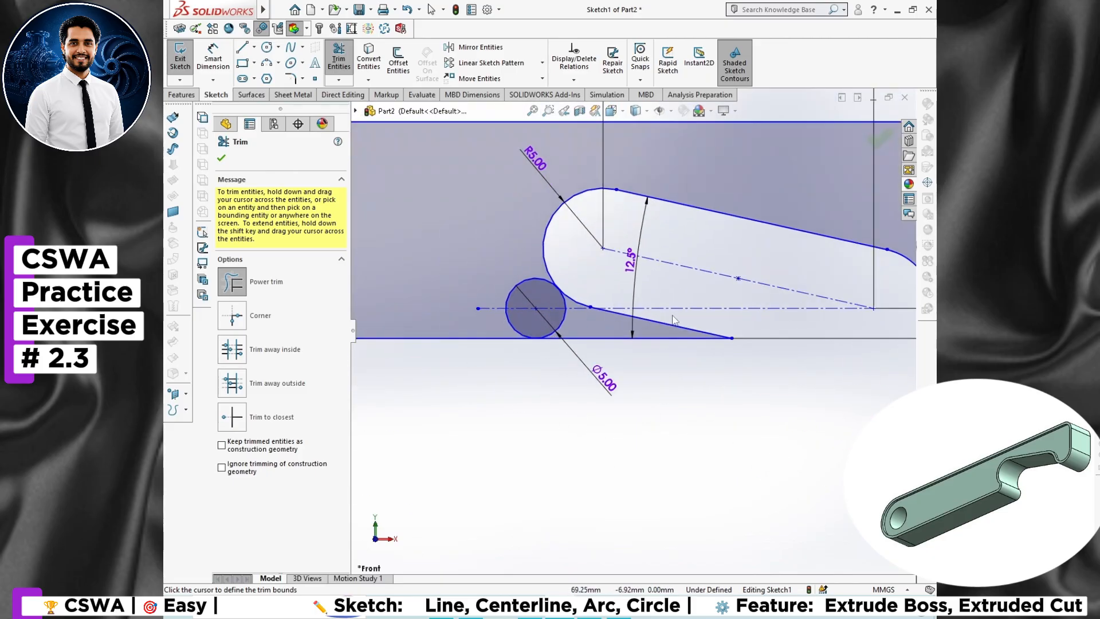
pyautogui.scroll(-2, 584, 331)
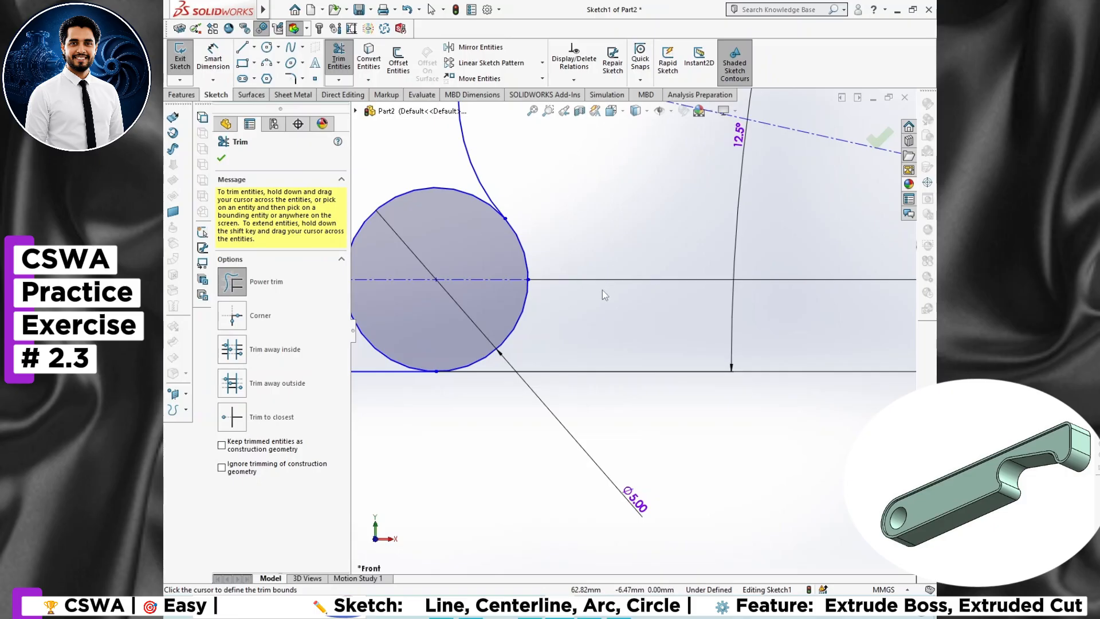
pyautogui.scroll(3, 603, 291)
pyautogui.scroll(-3, 580, 332)
pyautogui.moveTo(590, 222)
pyautogui.mouseDown()
pyautogui.moveTo(591, 296)
pyautogui.moveTo(619, 397)
pyautogui.mouseUp()
pyautogui.scroll(4, 691, 466)
pyautogui.scroll(1, 437, 393)
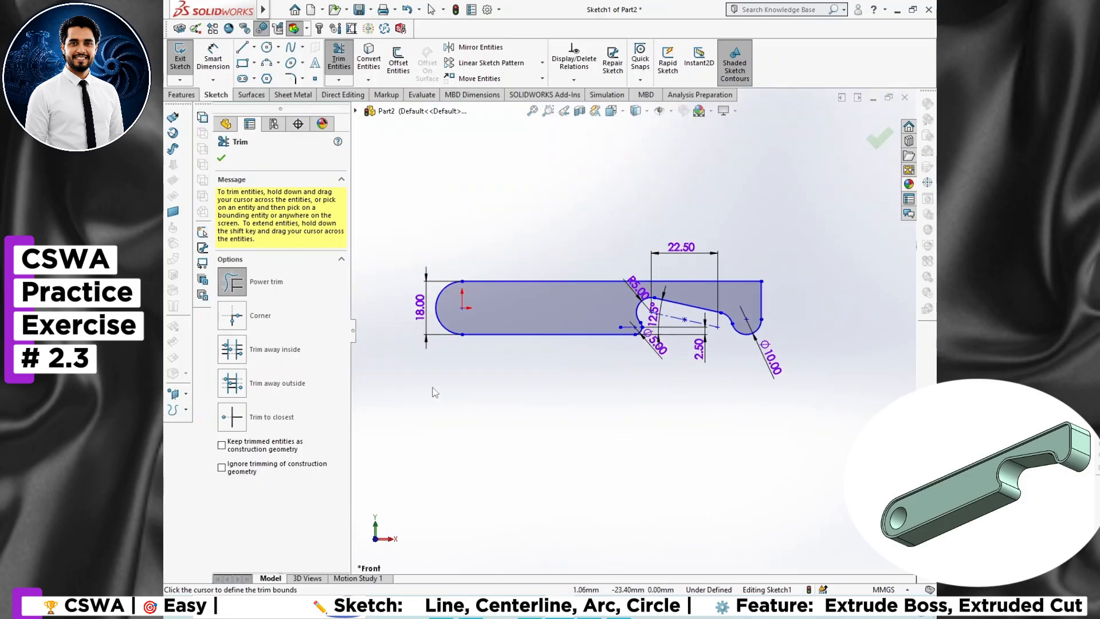
pyautogui.scroll(-3, 442, 314)
pyautogui.scroll(3, 554, 309)
pyautogui.scroll(-1, 721, 334)
pyautogui.click(222, 158)
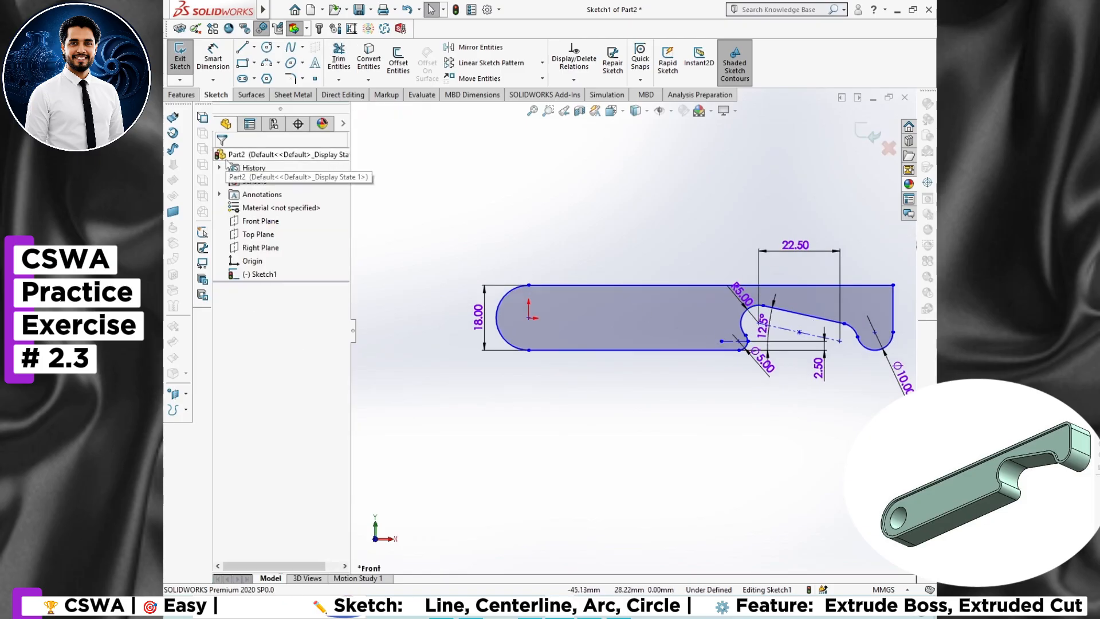
# Step: Round the upper corner at the hook end of the profile with a 4 mm sketch fillet
pyautogui.scroll(2, 635, 331)
pyautogui.scroll(-3, 831, 324)
pyautogui.scroll(2, 637, 321)
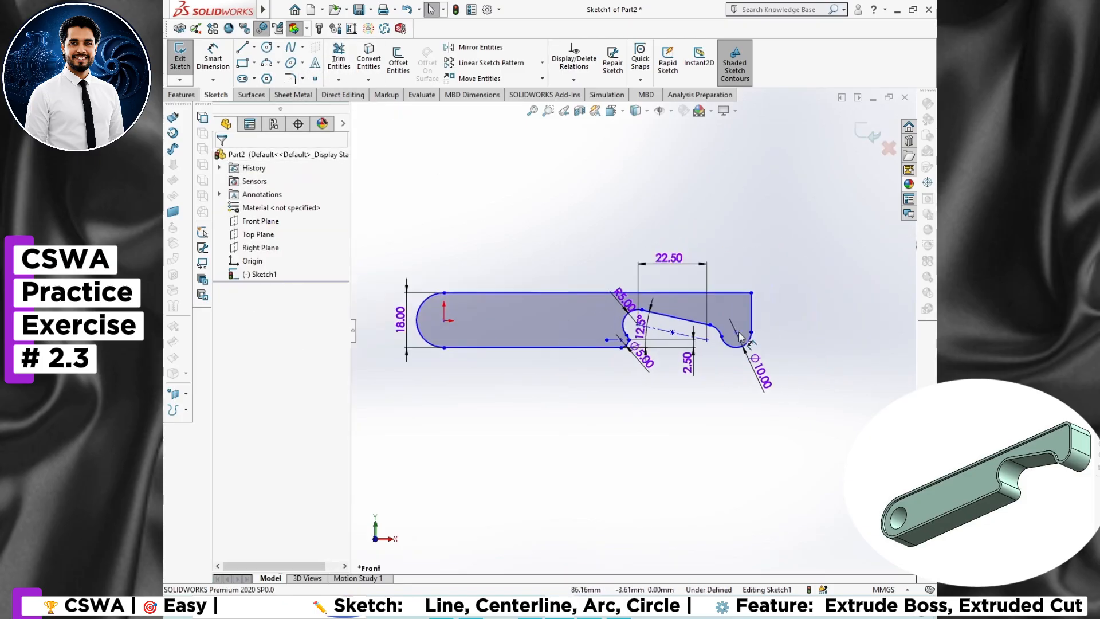
pyautogui.scroll(-1, 572, 316)
pyautogui.click(291, 79)
pyautogui.click(789, 289)
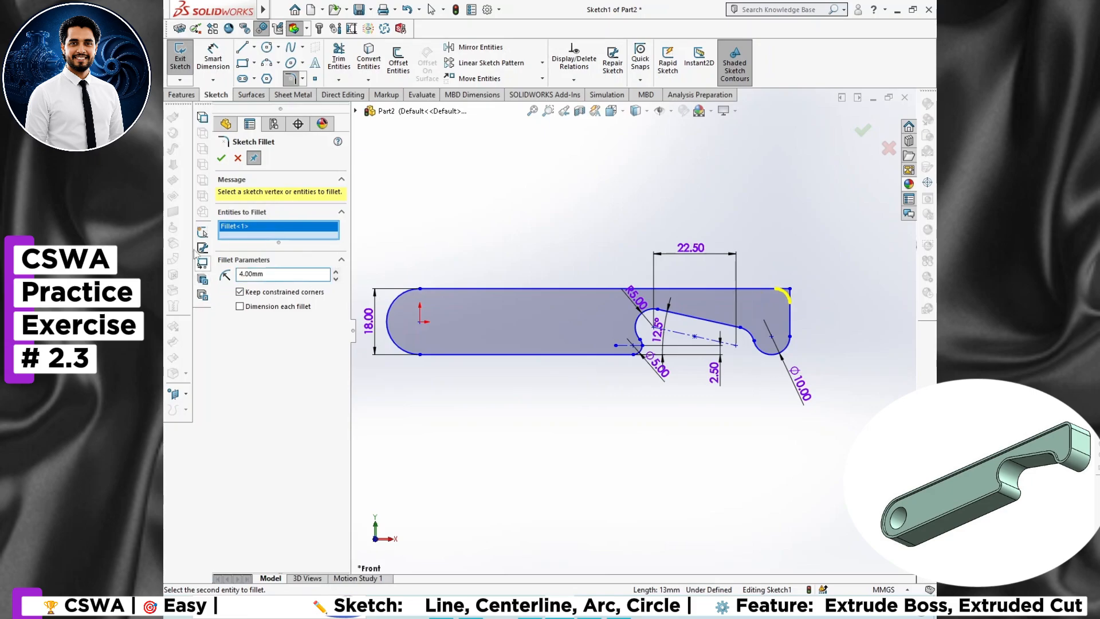
pyautogui.click(221, 158)
pyautogui.scroll(1, 361, 313)
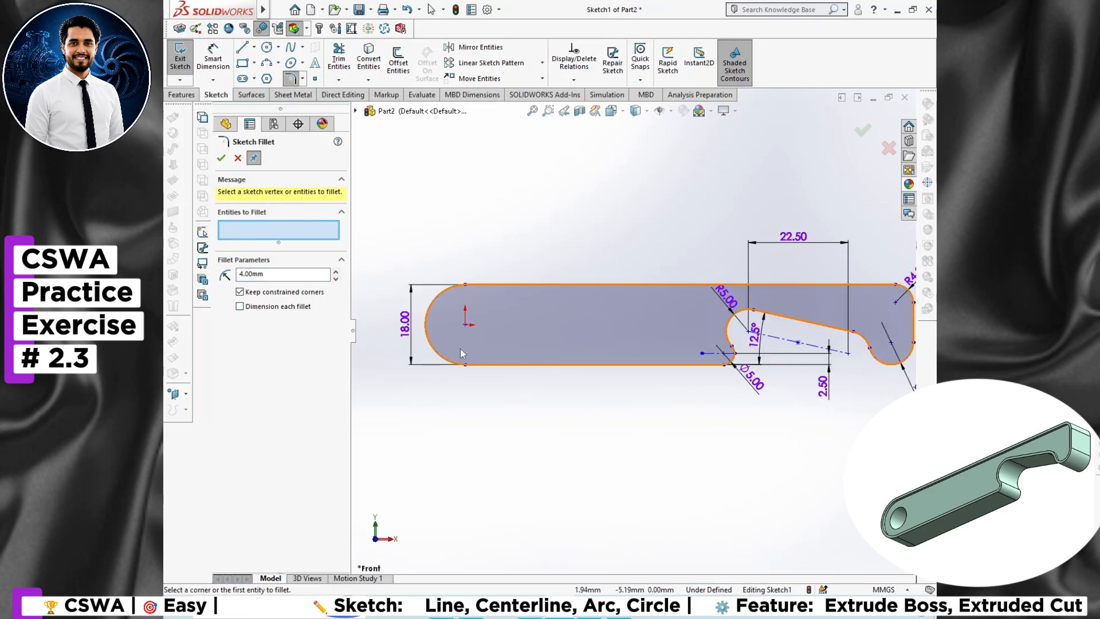
pyautogui.click(221, 158)
# Step: Offset the whole closed profile inward by 1 mm with a reversed chain offset
pyautogui.click(398, 60)
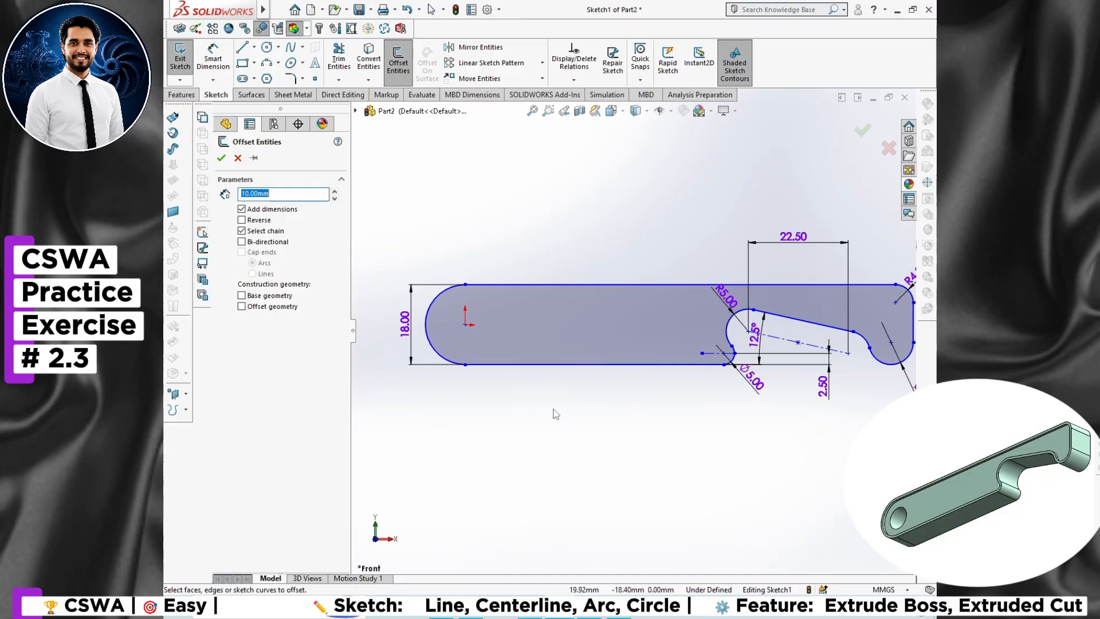
pyautogui.click(624, 364)
pyautogui.scroll(-2, 631, 341)
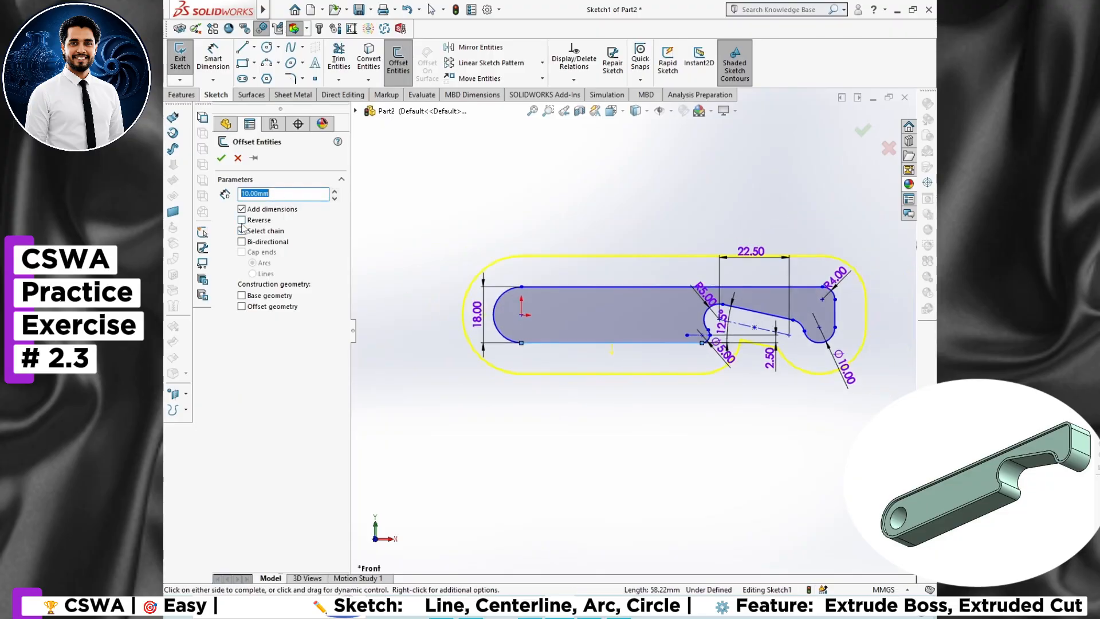
pyautogui.click(594, 617)
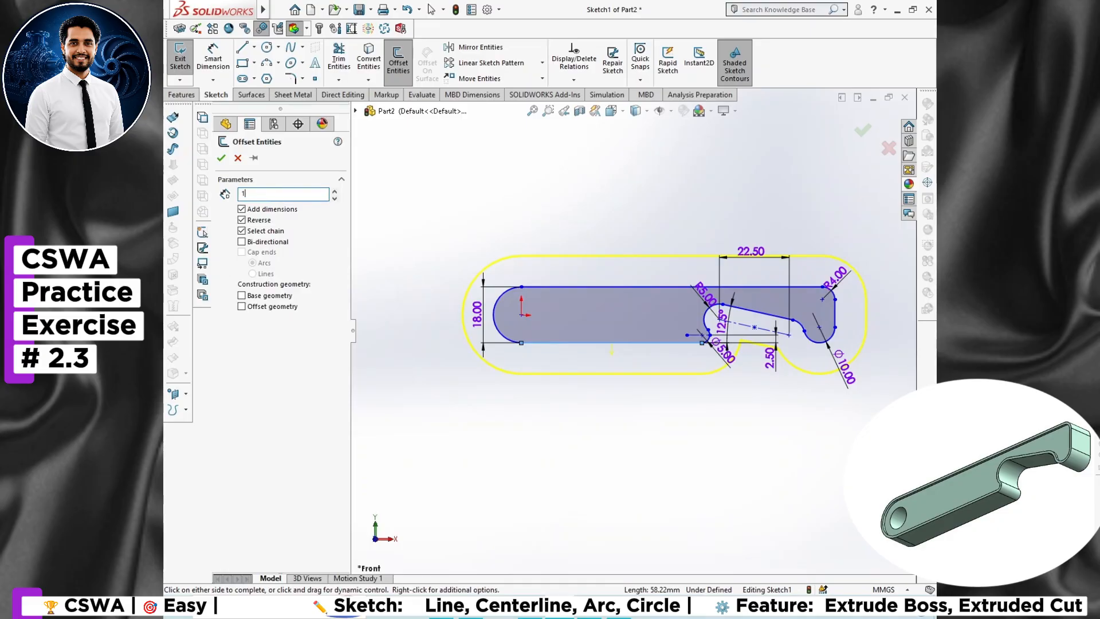
pyautogui.press('Return')
pyautogui.scroll(2, 762, 342)
pyautogui.click(223, 161)
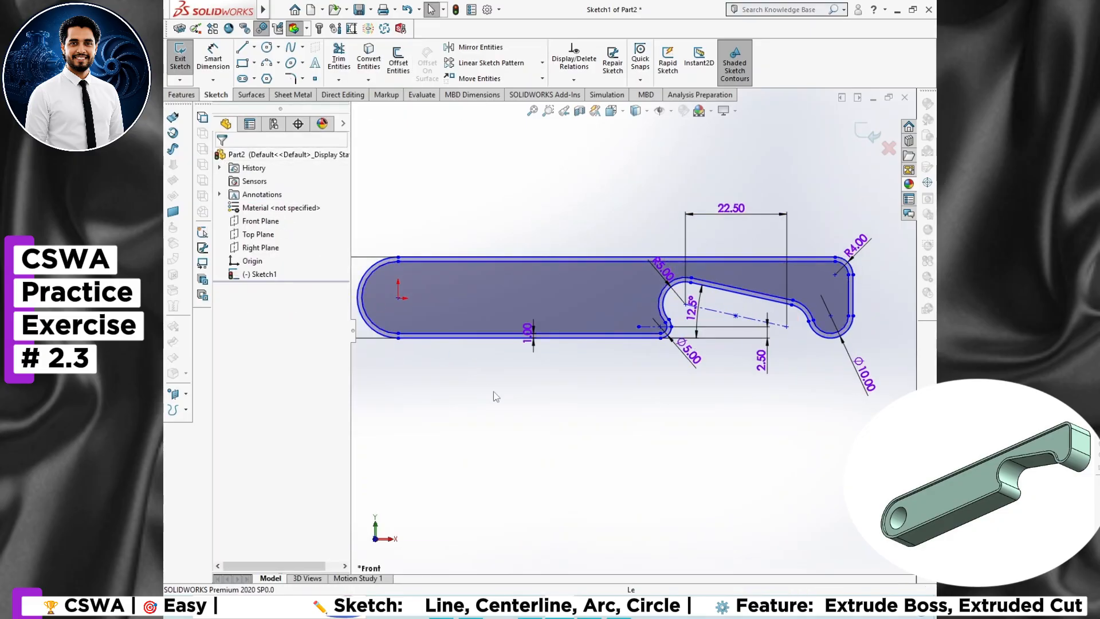
# Step: Check the 2.2 drawing for the arm's overall thickness and the rim depths in section A-A
pyautogui.click(533, 612)
pyautogui.click(561, 611)
pyautogui.click(589, 612)
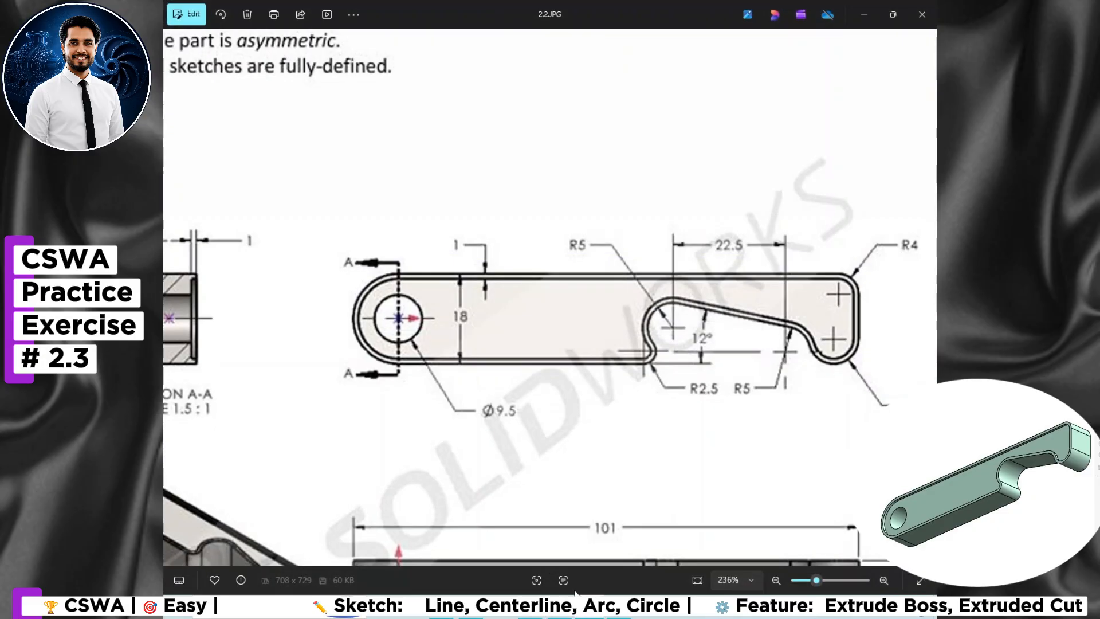
pyautogui.scroll(-3, 619, 355)
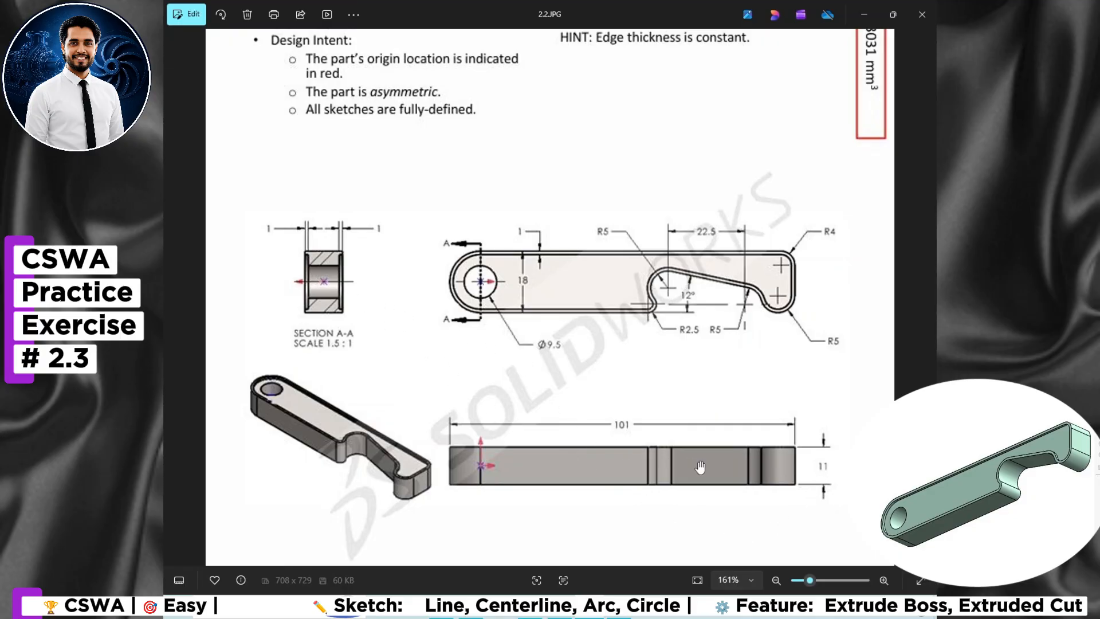
pyautogui.scroll(-1, 702, 467)
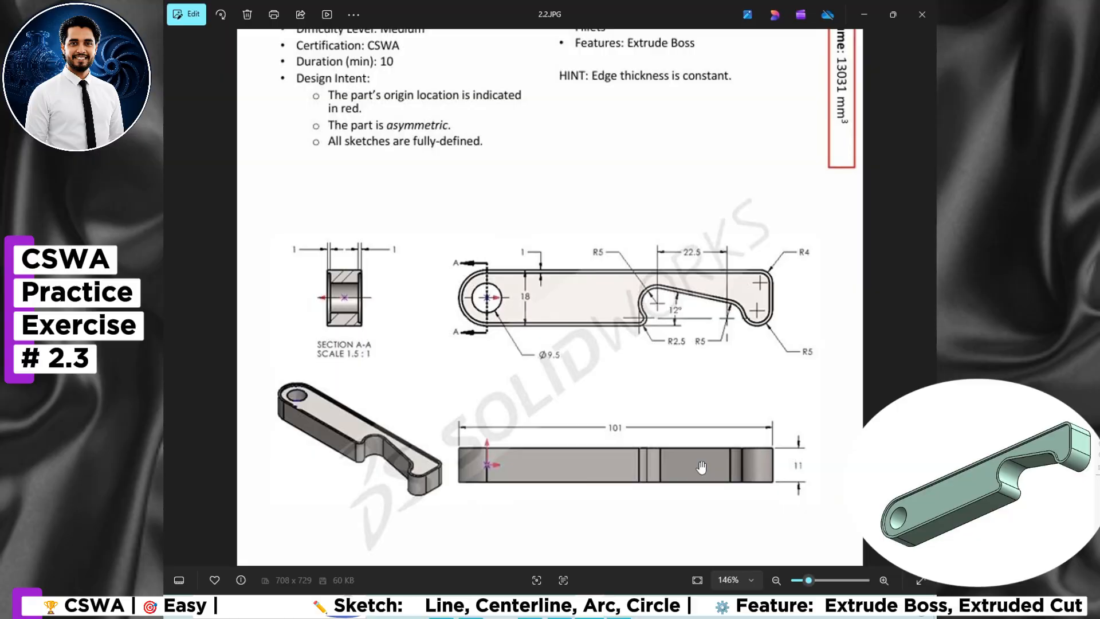
pyautogui.scroll(1, 616, 515)
pyautogui.moveTo(568, 617)
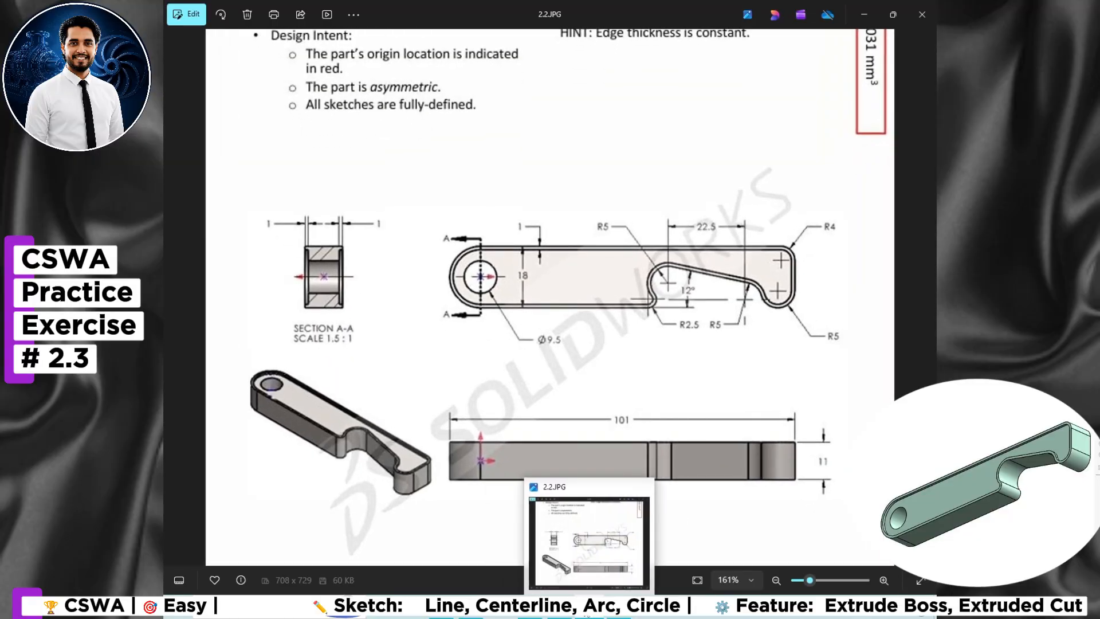
pyautogui.click(587, 615)
# Step: Extrude the 1 mm wide rim profile symmetrically about the sketch plane with the Mid Plane condition and a depth of 11 mm
pyautogui.click(181, 95)
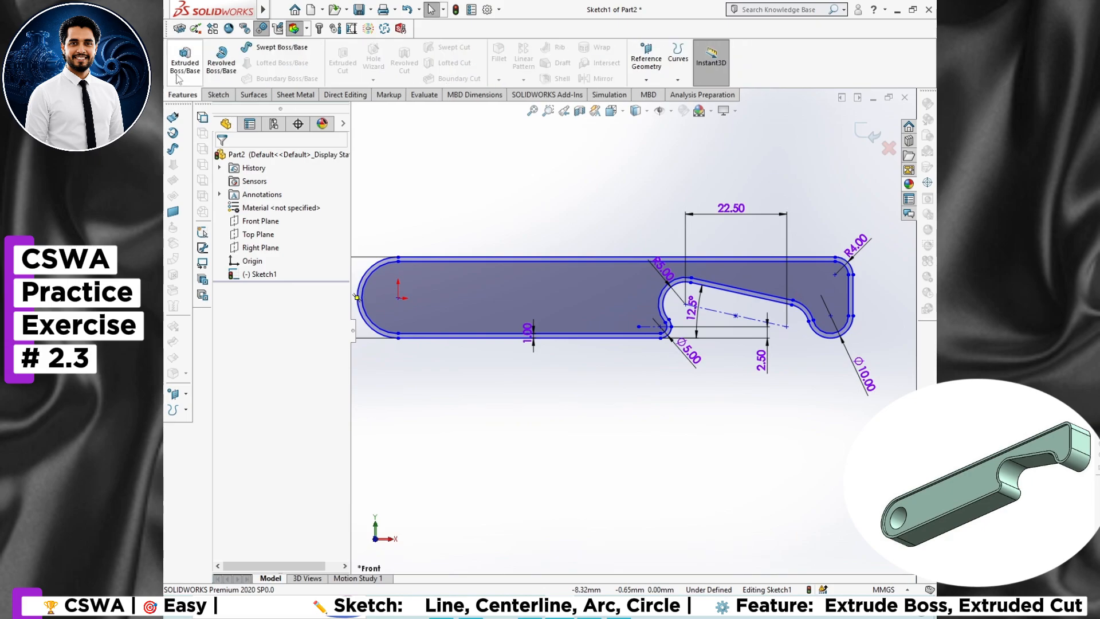
pyautogui.click(179, 77)
pyautogui.click(288, 230)
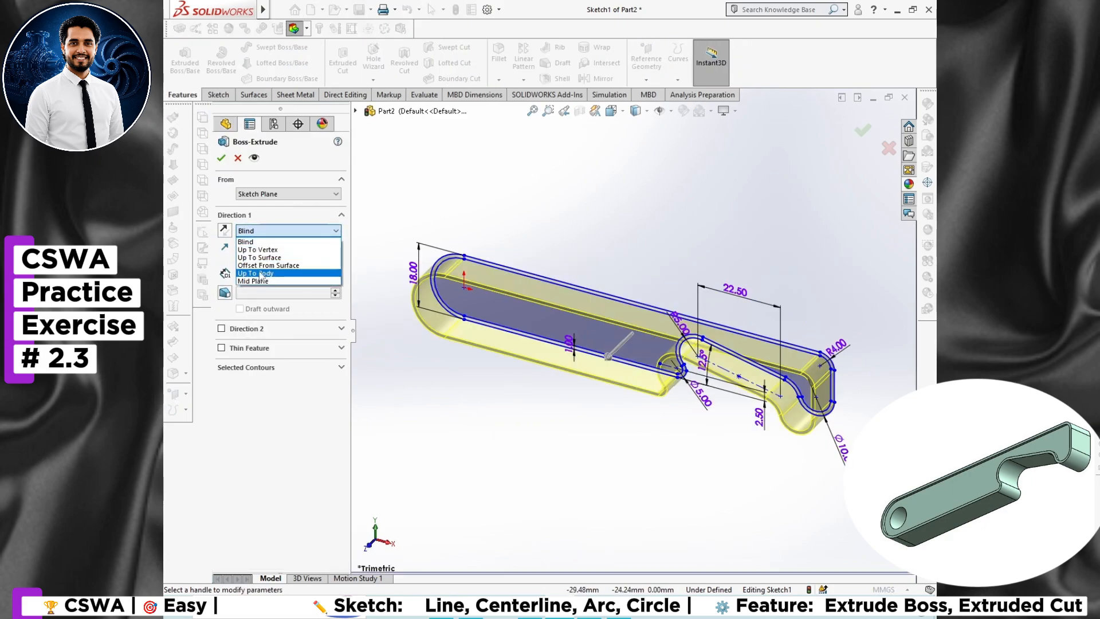
pyautogui.click(255, 278)
pyautogui.write('11')
pyautogui.press('Return')
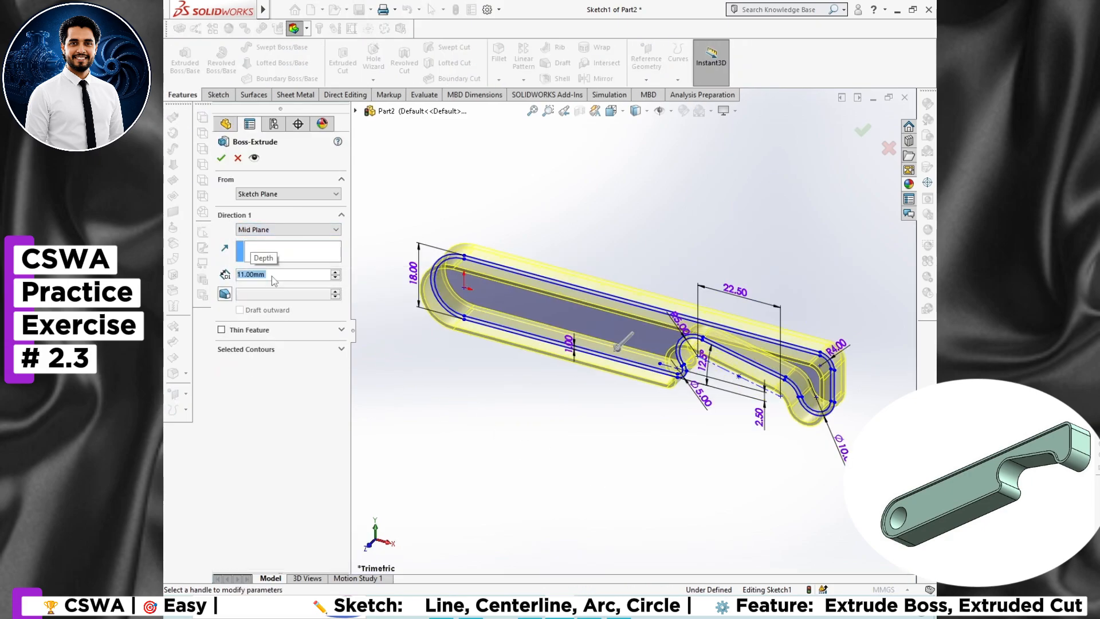
pyautogui.click(221, 160)
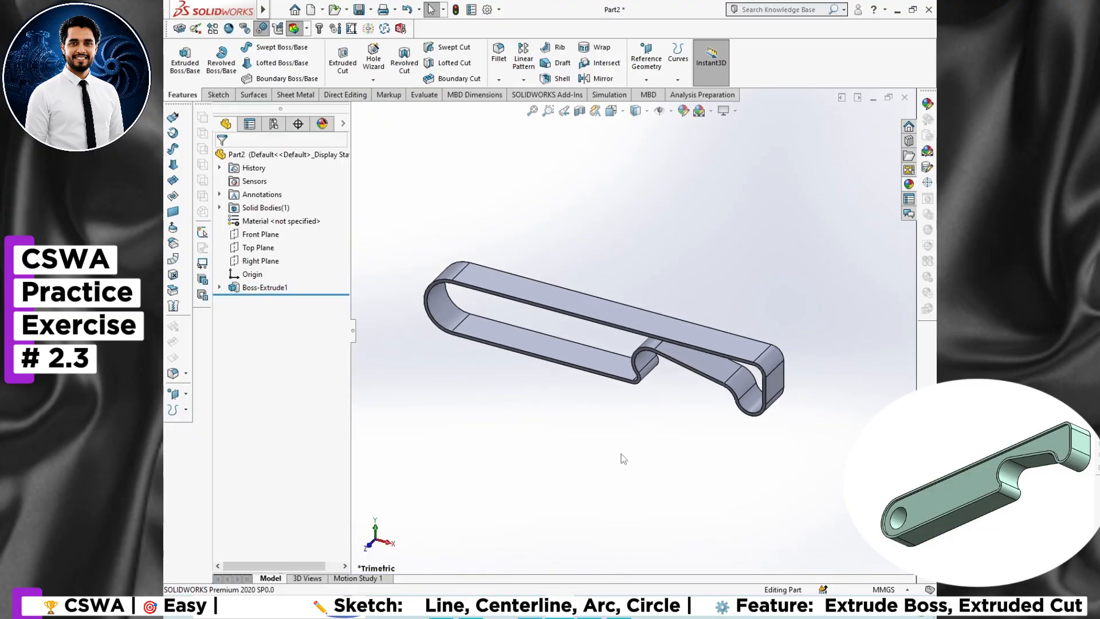
pyautogui.scroll(-3, 430, 310)
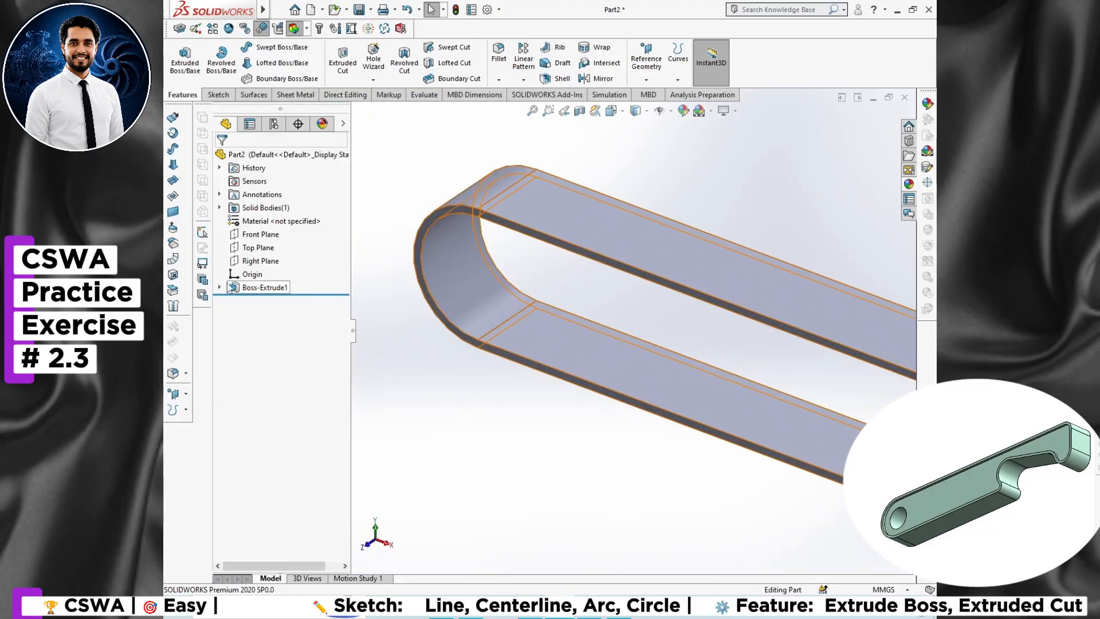
pyautogui.rightClick(254, 235)
pyautogui.click(322, 216)
pyautogui.scroll(2, 487, 384)
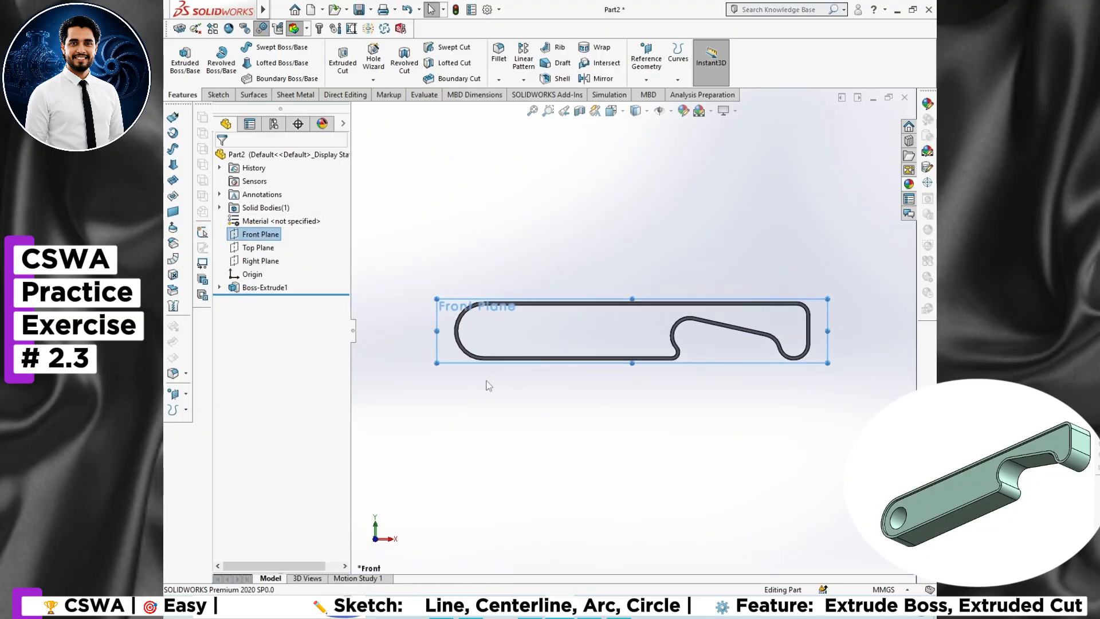
pyautogui.scroll(-2, 367, 396)
pyautogui.rightClick(254, 235)
pyautogui.click(269, 213)
pyautogui.scroll(2, 458, 310)
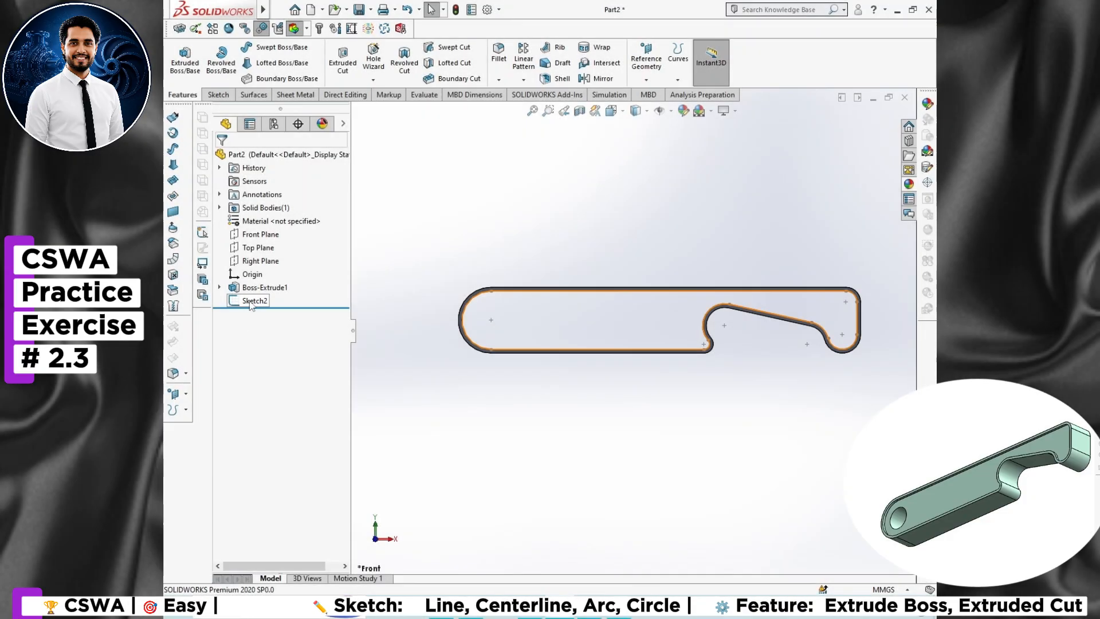
pyautogui.rightClick(269, 301)
pyautogui.click(284, 381)
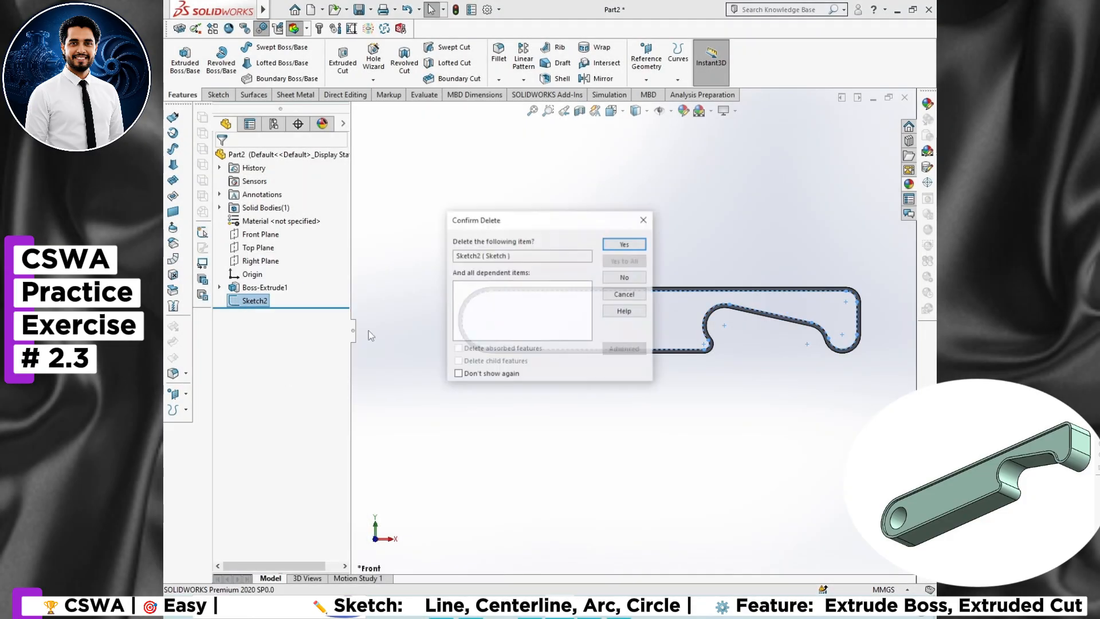
pyautogui.click(626, 246)
pyautogui.scroll(-1, 668, 304)
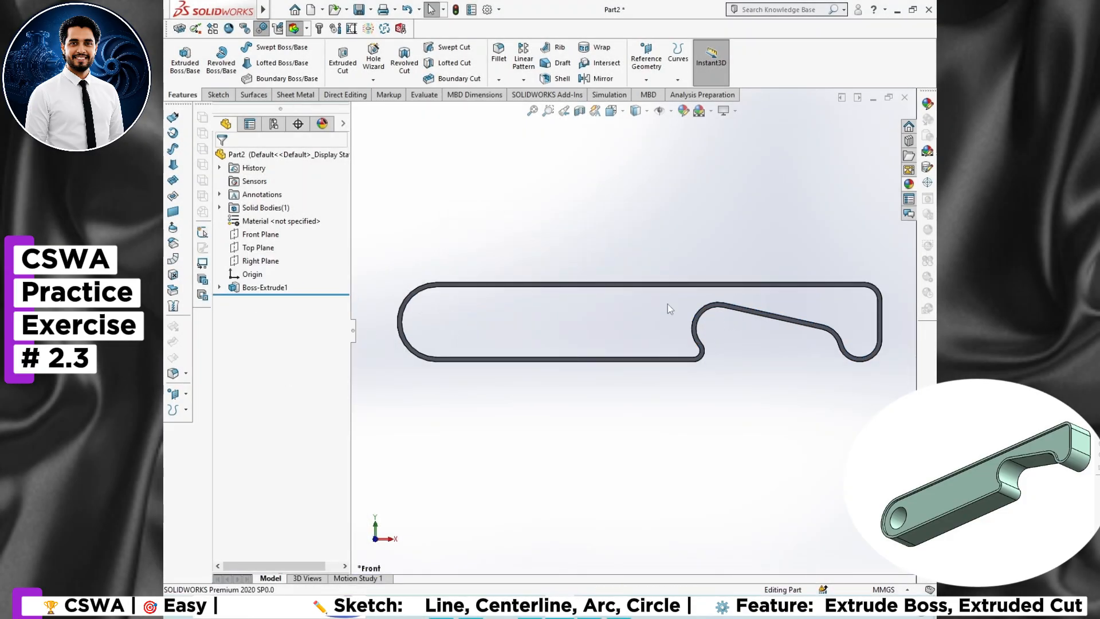
# Step: Start a sketch on the Front Plane and select the rim's inner rounded end and both long inner edges for Convert Entities
pyautogui.rightClick(261, 234)
pyautogui.click(270, 215)
pyautogui.scroll(-1, 500, 360)
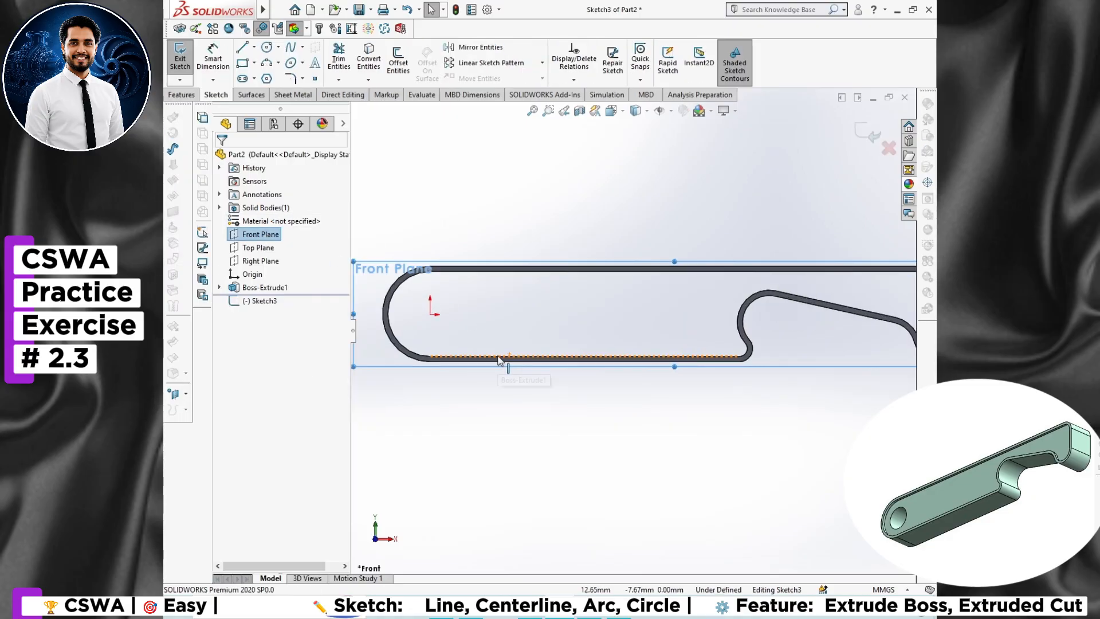
pyautogui.click(369, 60)
pyautogui.click(387, 299)
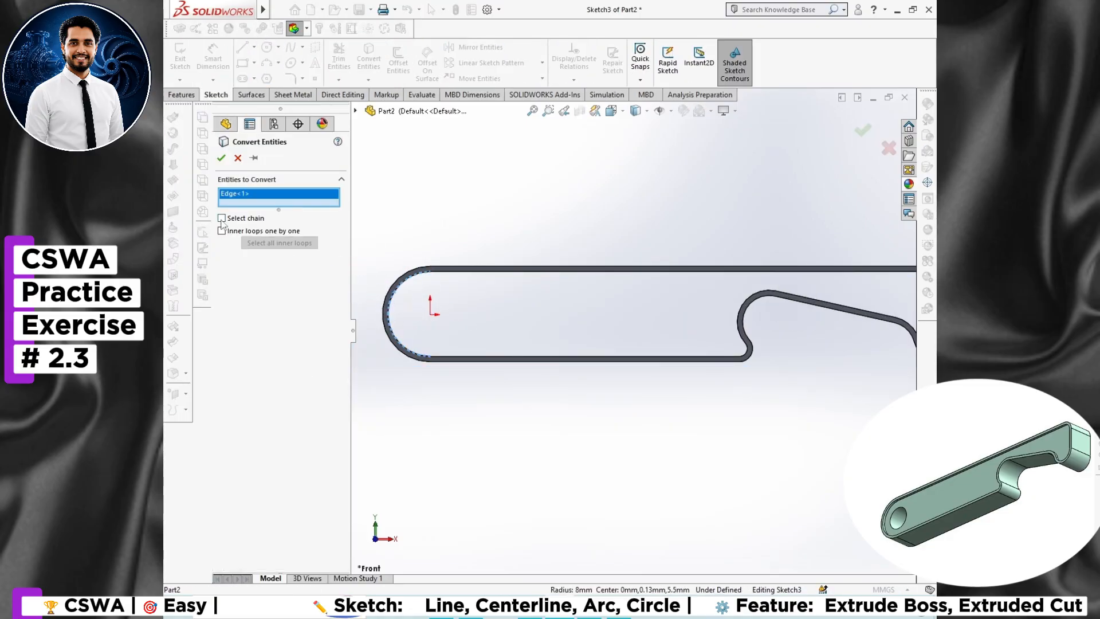
pyautogui.click(438, 272)
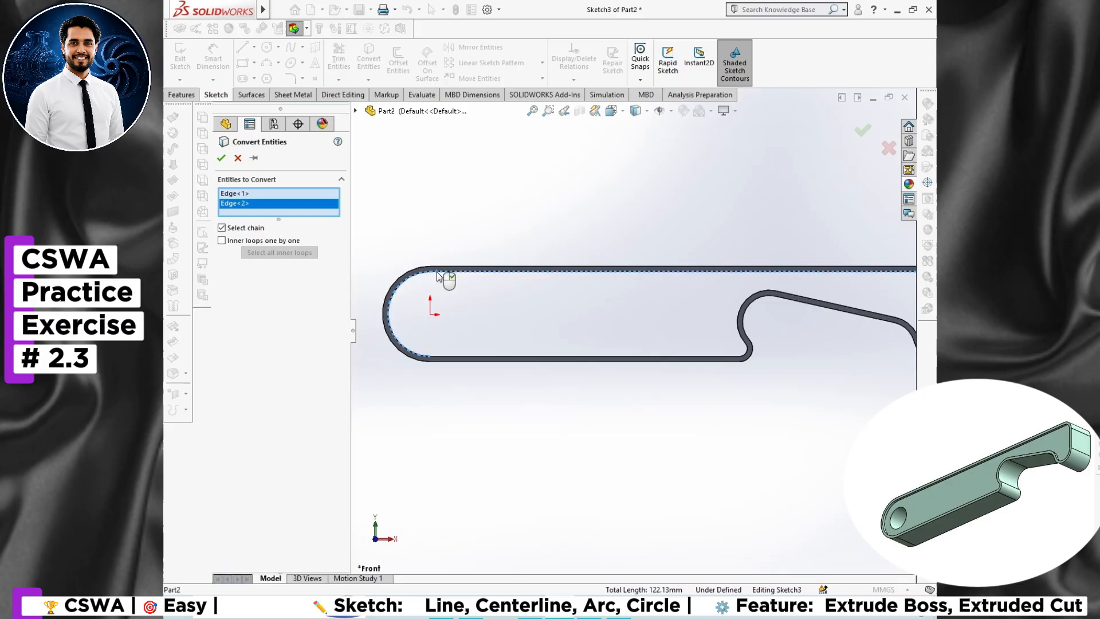
pyautogui.click(452, 359)
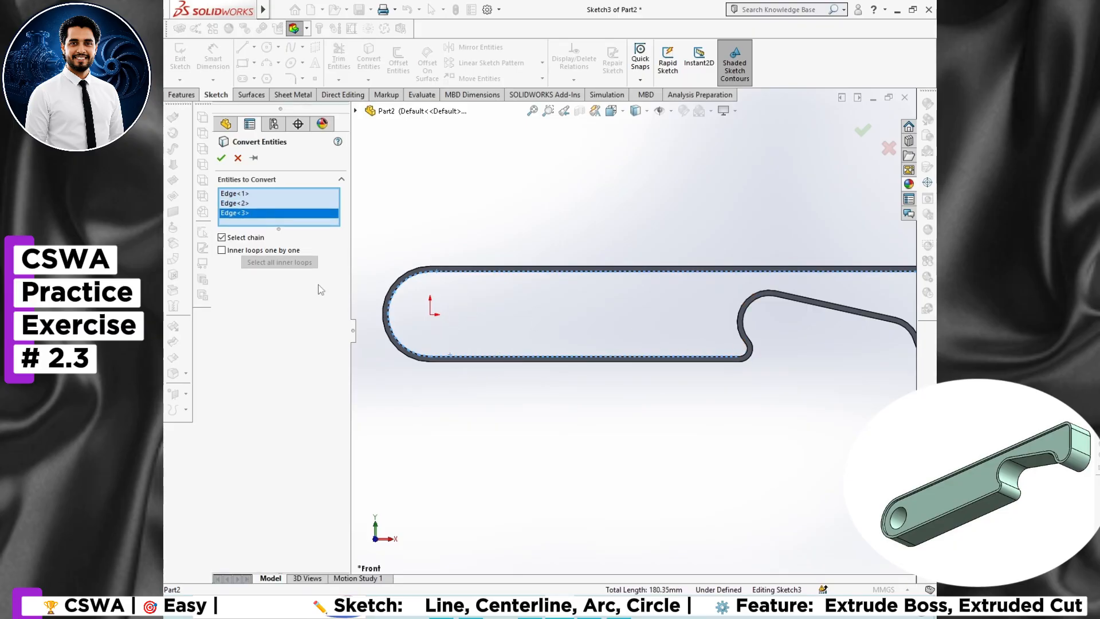
# Step: Add the inner edges of the notch's lip, its rounded corner and the sloping line to the entities to convert
pyautogui.click(748, 351)
pyautogui.click(741, 321)
pyautogui.click(813, 301)
pyautogui.scroll(3, 668, 332)
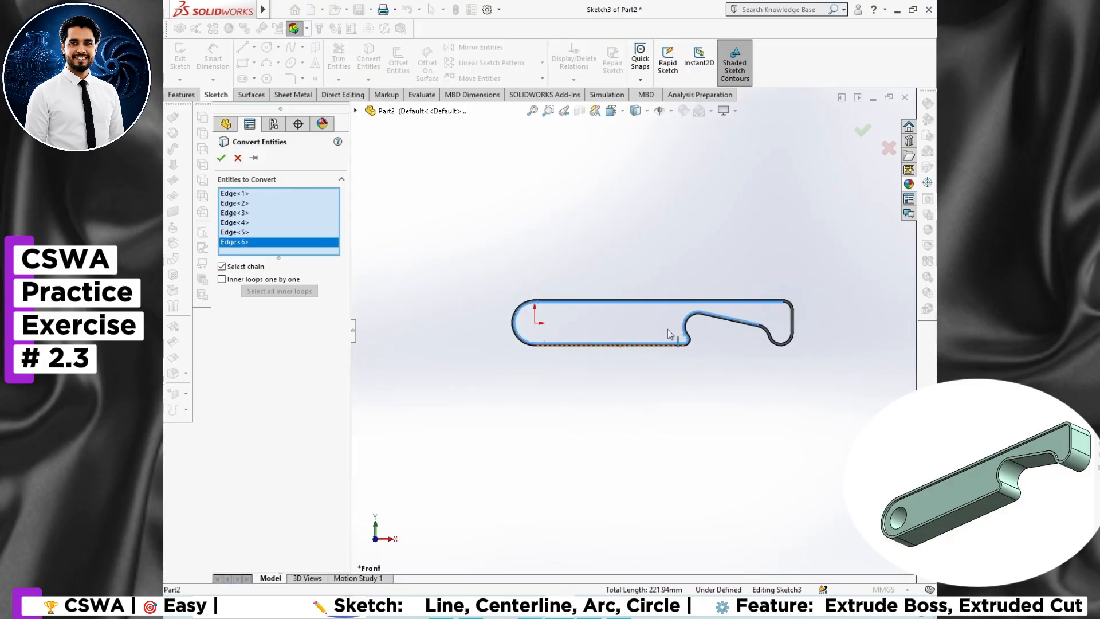
# Step: Add the remaining inner edges around the hook end and convert the whole inner loop into the sketch
pyautogui.scroll(-6, 859, 332)
pyautogui.click(864, 332)
pyautogui.click(872, 351)
pyautogui.scroll(3, 823, 354)
pyautogui.scroll(-4, 823, 354)
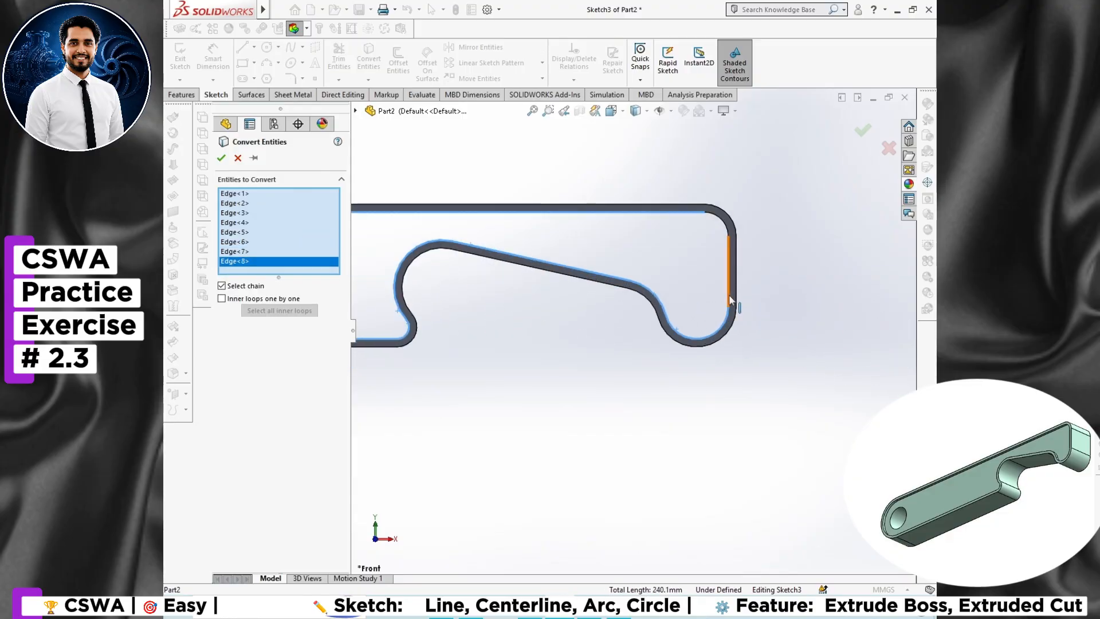
pyautogui.click(729, 294)
pyautogui.click(727, 232)
pyautogui.press('Return')
pyautogui.scroll(4, 545, 339)
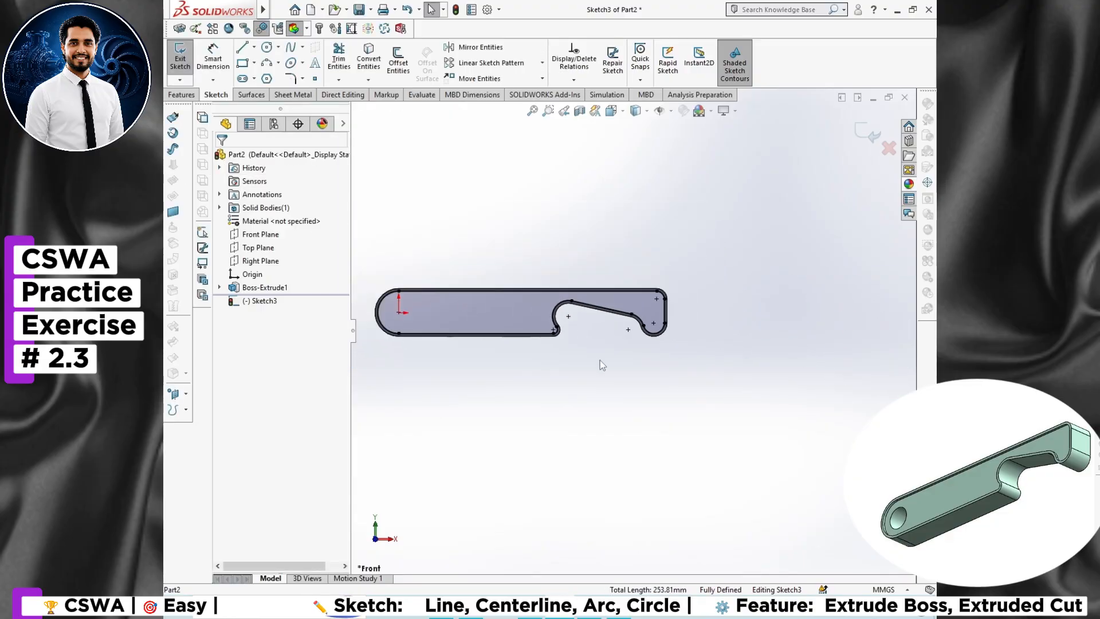
# Step: Sketch a circle at the centre of the arm's rounded end and dimension its diameter to 9.5 mm
pyautogui.click(570, 553)
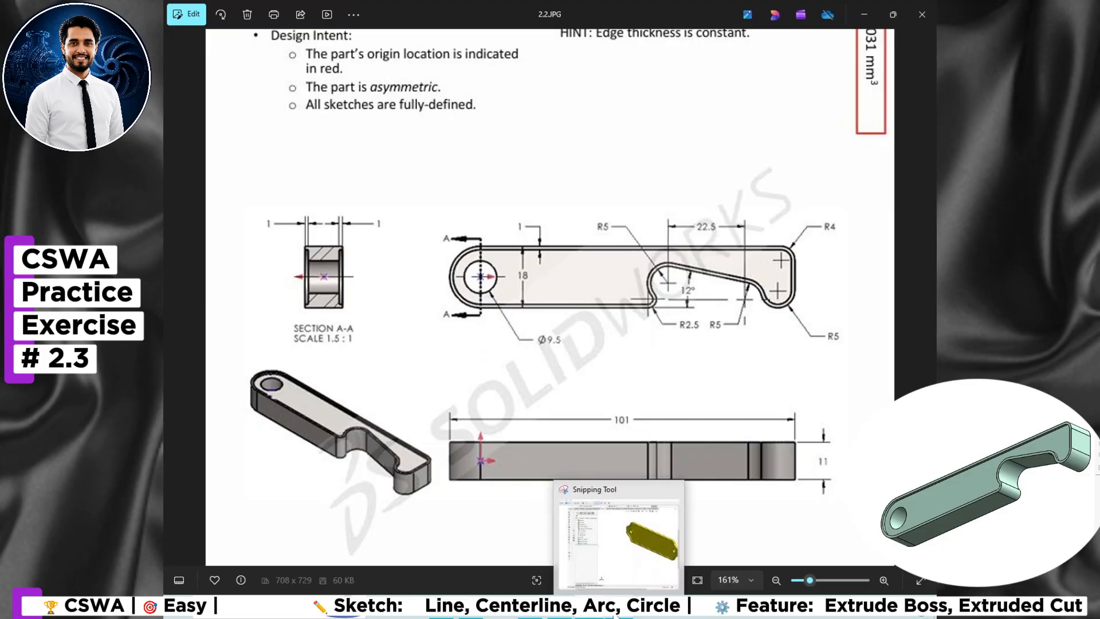
pyautogui.click(594, 612)
pyautogui.click(267, 47)
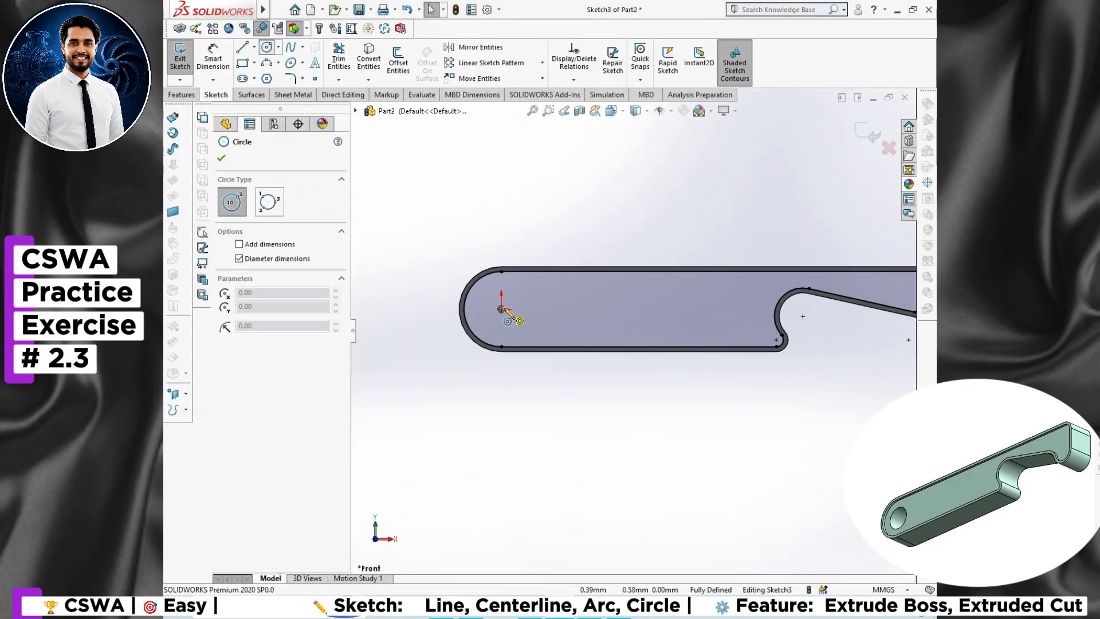
pyautogui.click(501, 309)
pyautogui.click(516, 335)
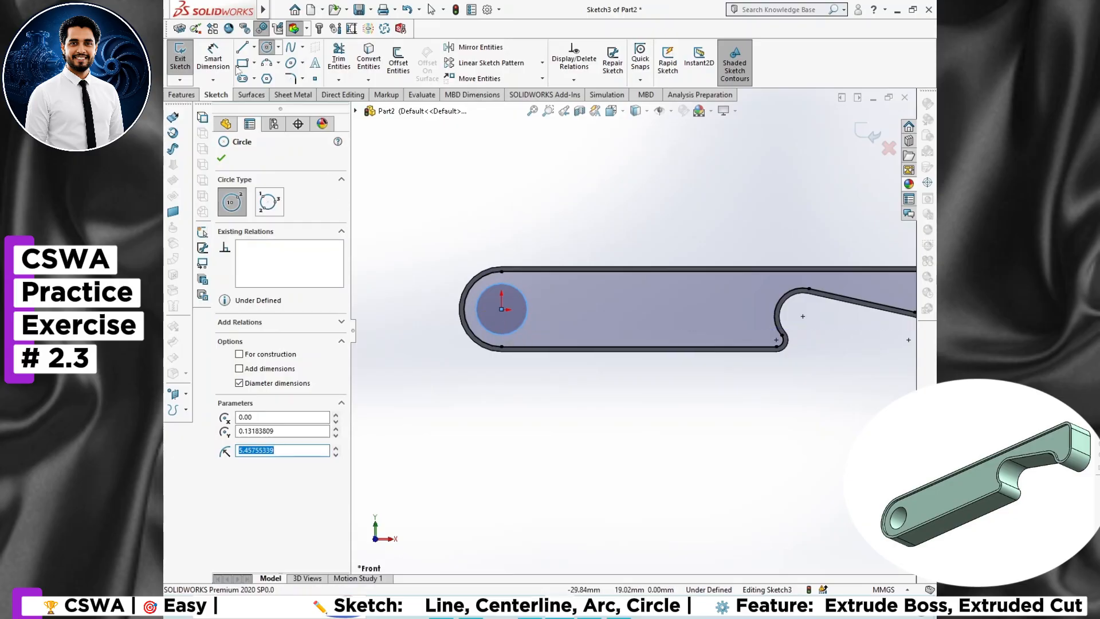
pyautogui.click(213, 57)
pyautogui.click(526, 233)
pyautogui.write('9.5')
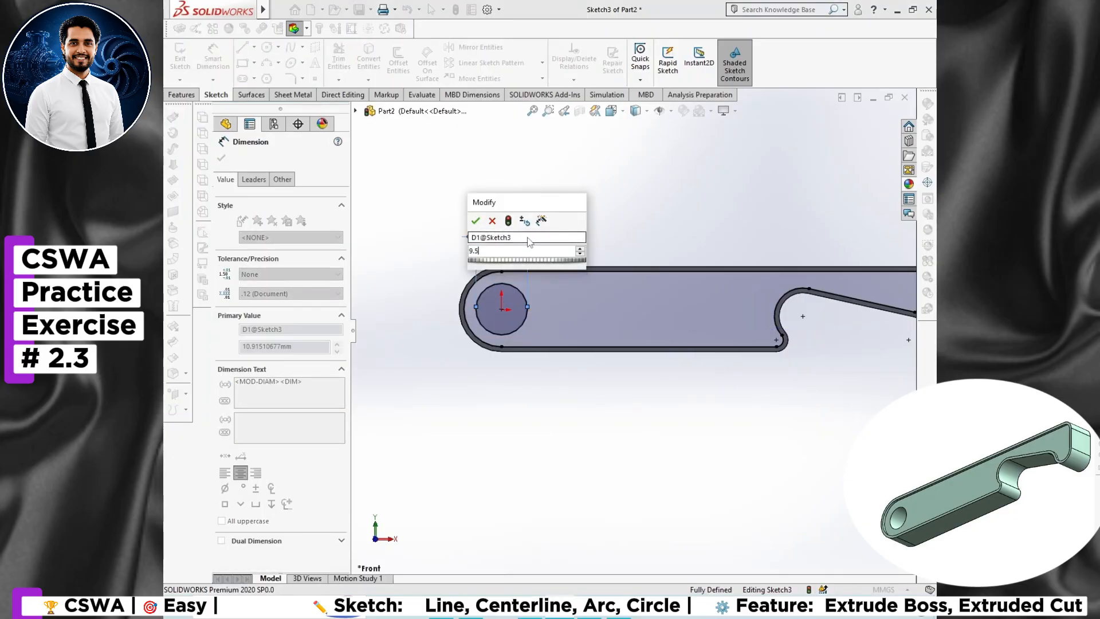
pyautogui.press('Return')
pyautogui.click(222, 159)
pyautogui.press('f')
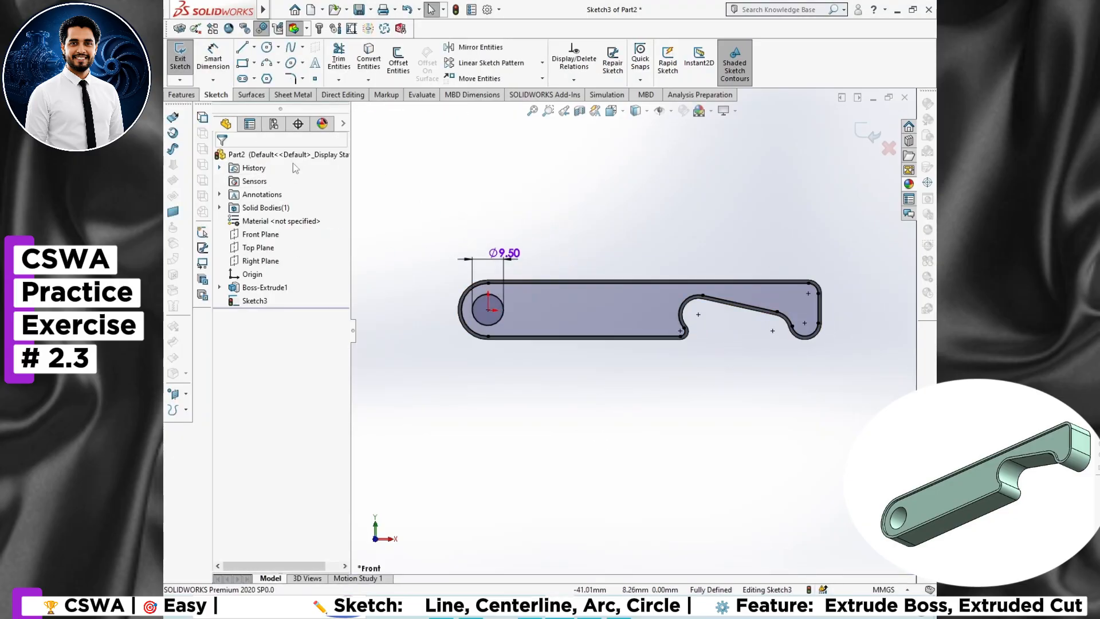
# Step: Extrude the inner profile with its hole as a 9 mm Mid Plane boss merged with the rim
pyautogui.click(182, 95)
pyautogui.click(184, 59)
pyautogui.moveTo(616, 434); pyautogui.dragTo(561, 410, button='middle')
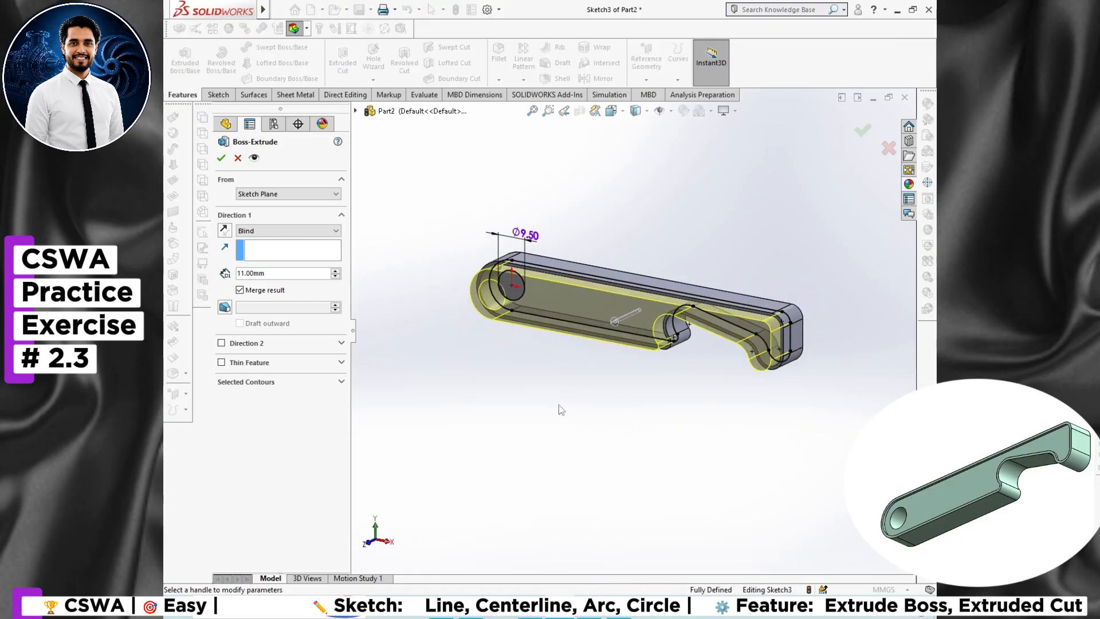
pyautogui.click(285, 231)
pyautogui.click(270, 285)
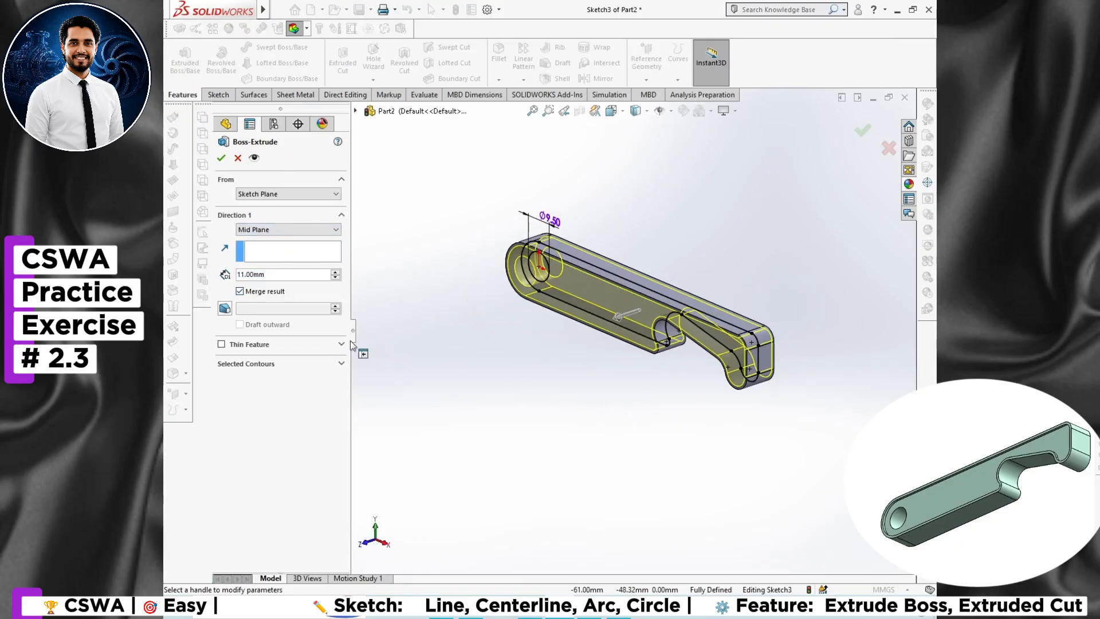
pyautogui.write('9')
pyautogui.press('Return')
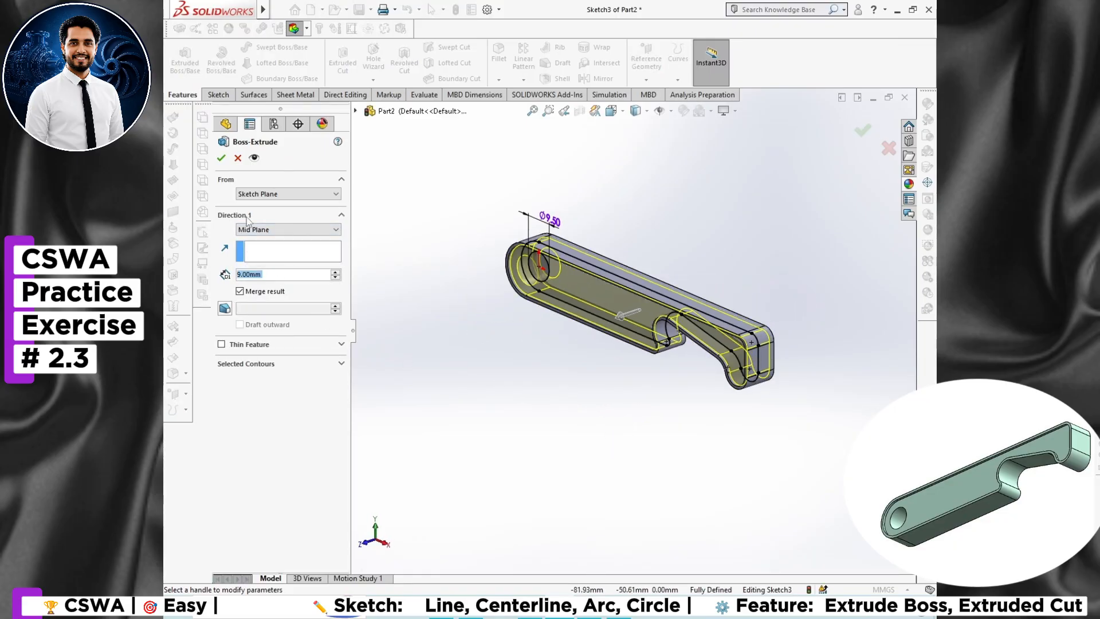
pyautogui.moveTo(711, 401); pyautogui.dragTo(677, 397, button='middle')
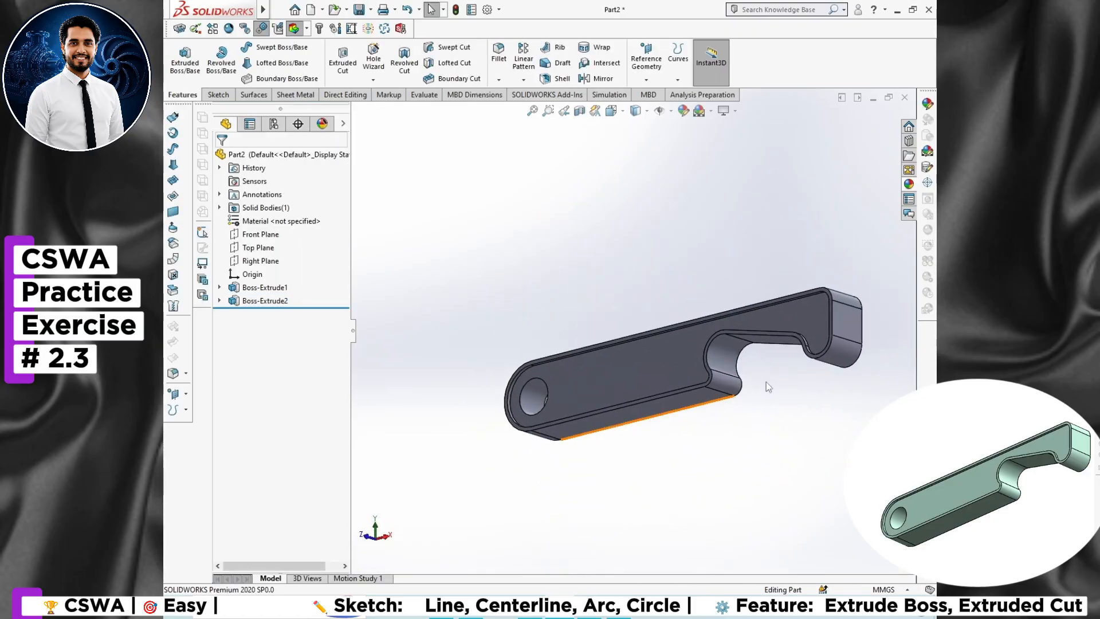
pyautogui.scroll(-2, 768, 376)
pyautogui.scroll(3, 768, 376)
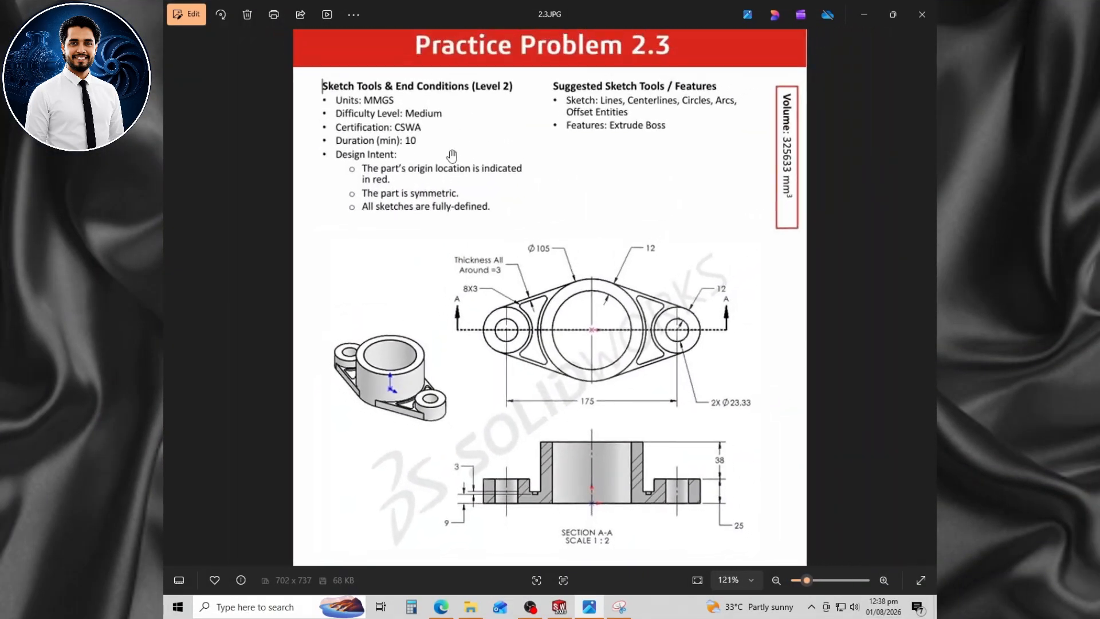
# Step: Begin the Practice Problem 2.3 part with a Front Plane sketch of two concentric circles at the origin, about 41 and 65 mm in diameter
pyautogui.scroll(3, 364, 154)
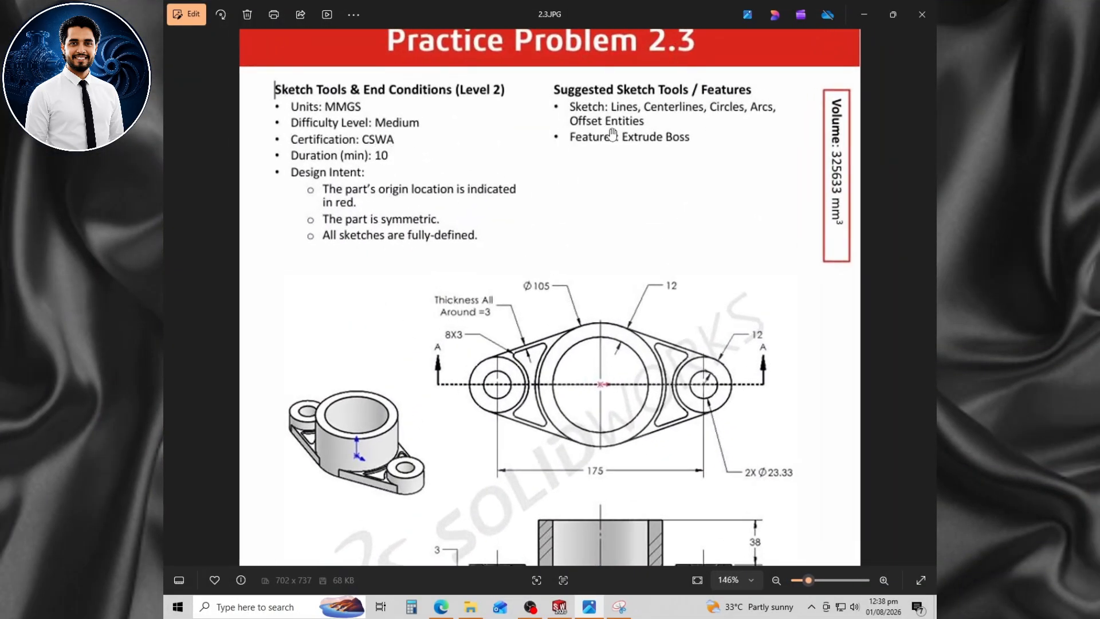
pyautogui.scroll(-2, 626, 164)
pyautogui.scroll(3, 578, 557)
pyautogui.scroll(-1, 617, 295)
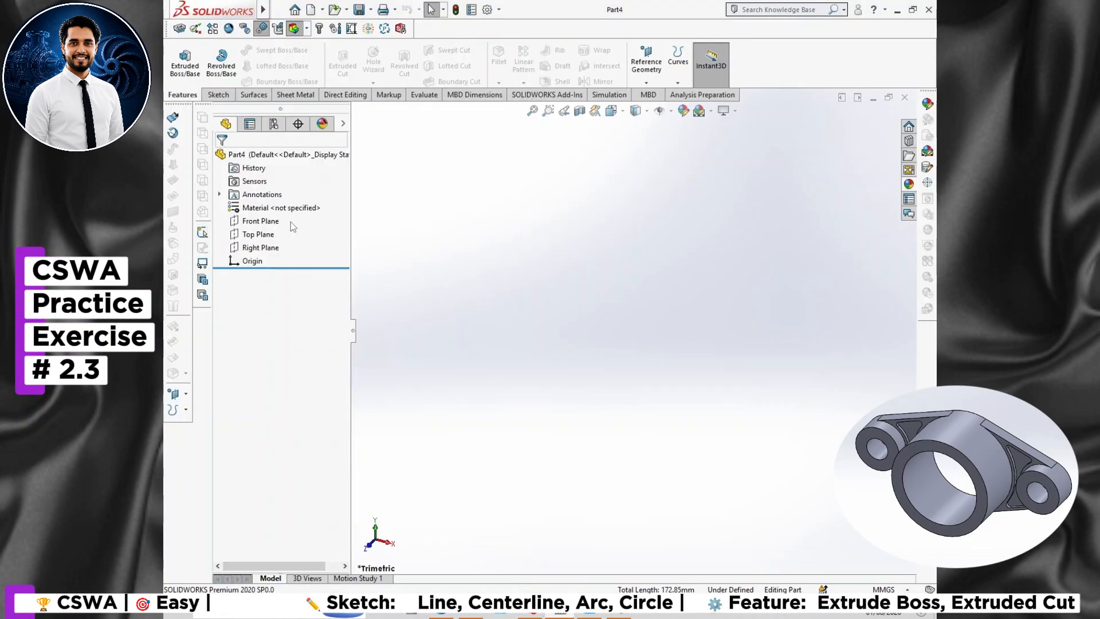
pyautogui.click(271, 221)
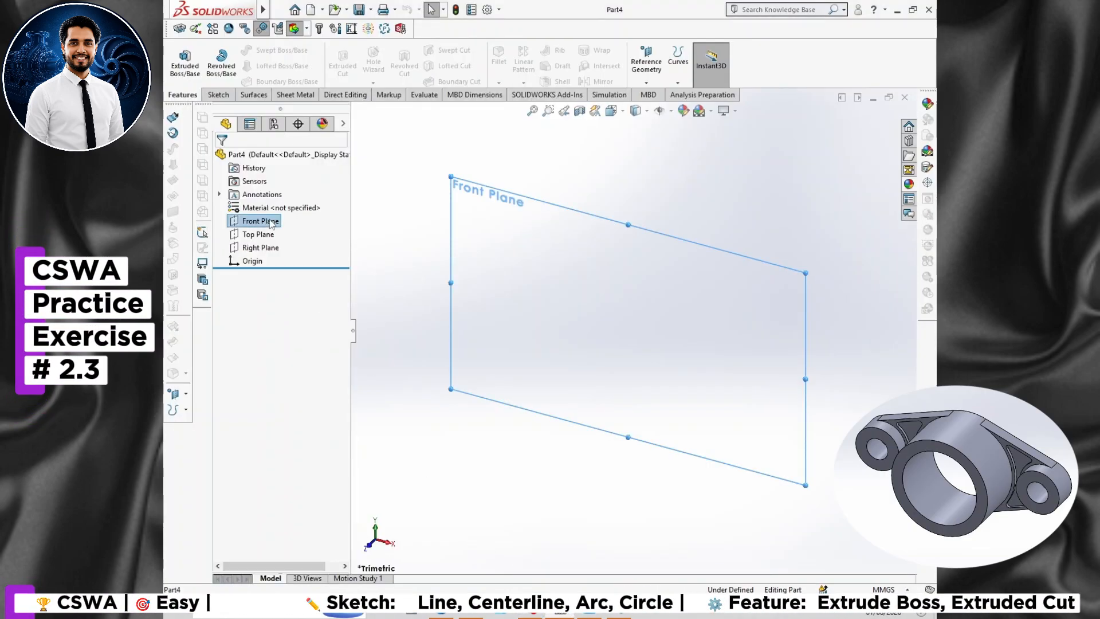
pyautogui.click(269, 208)
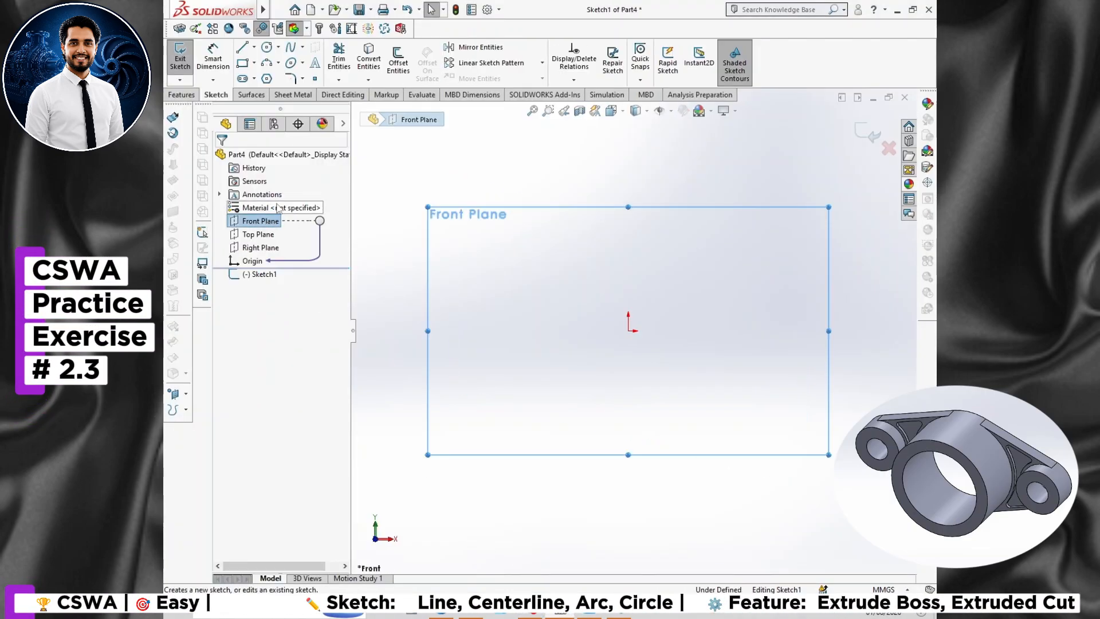
pyautogui.click(266, 47)
pyautogui.click(621, 332)
pyautogui.click(636, 383)
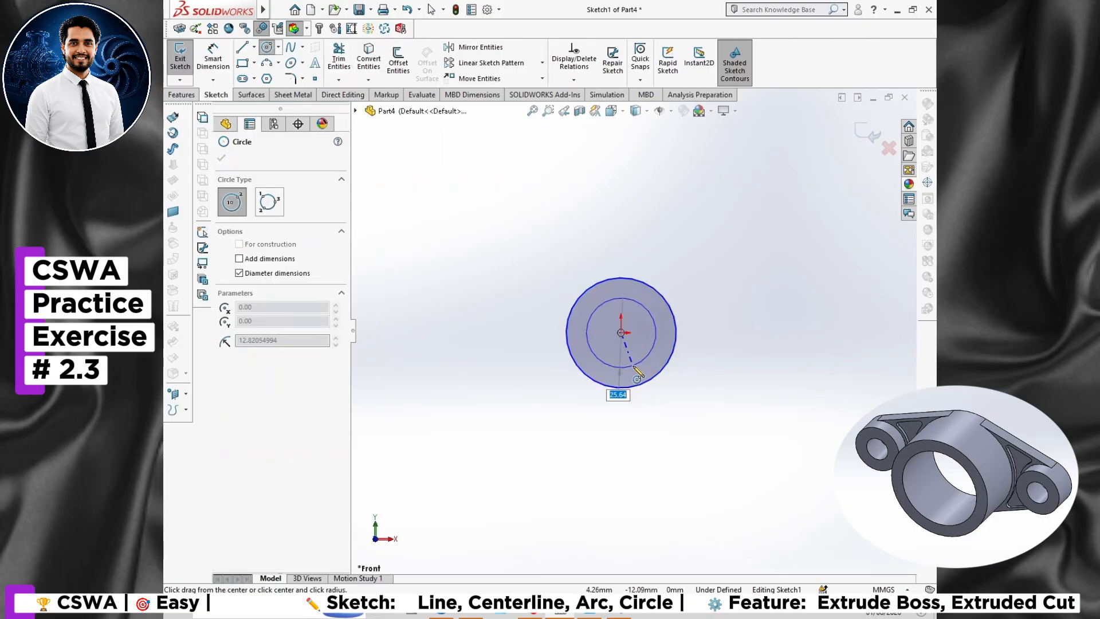
# Step: Dimension the gap between the two circles to 12 mm and the outer circle's diameter to 105 mm
pyautogui.rightClick(769, 245)
pyautogui.click(844, 227)
pyautogui.click(658, 325)
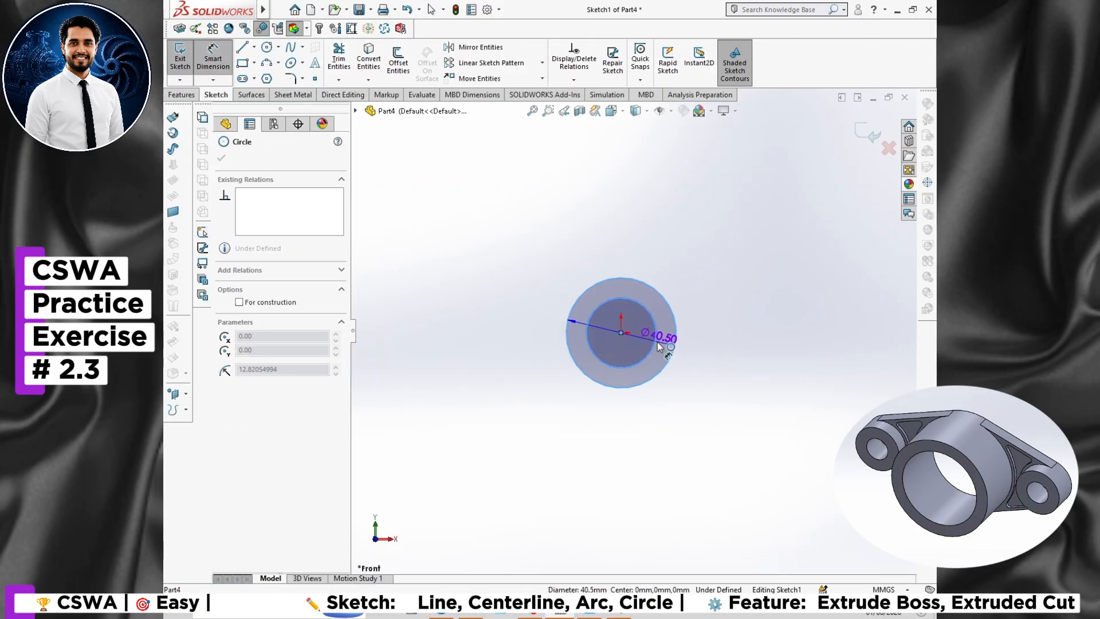
pyautogui.click(676, 332)
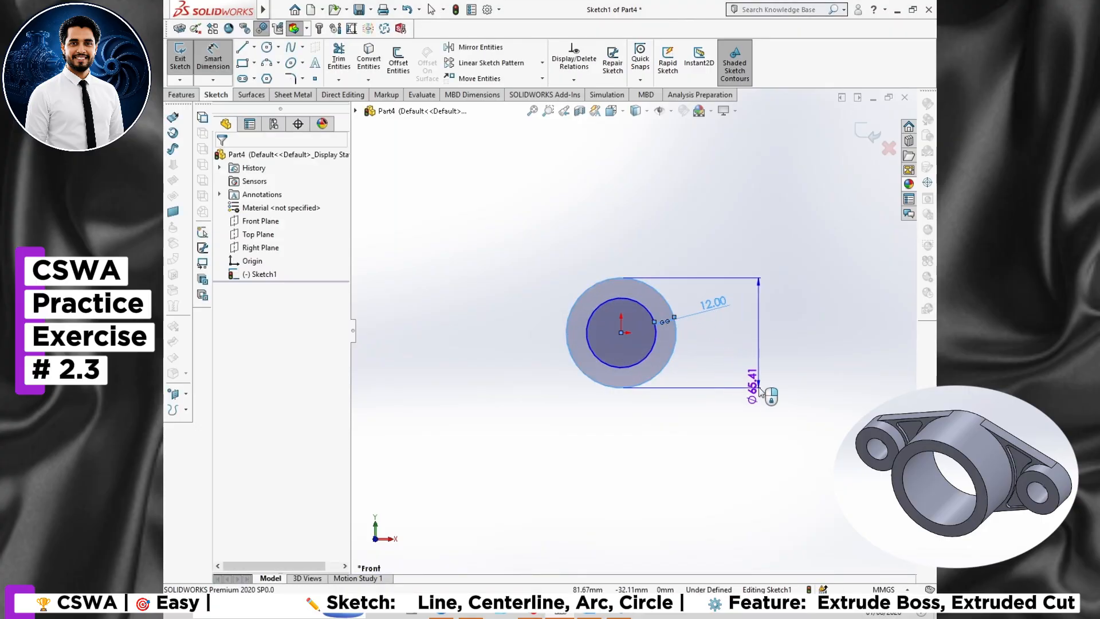
pyautogui.click(759, 382)
pyautogui.write('6')
pyautogui.press('Return')
pyautogui.press('Escape')
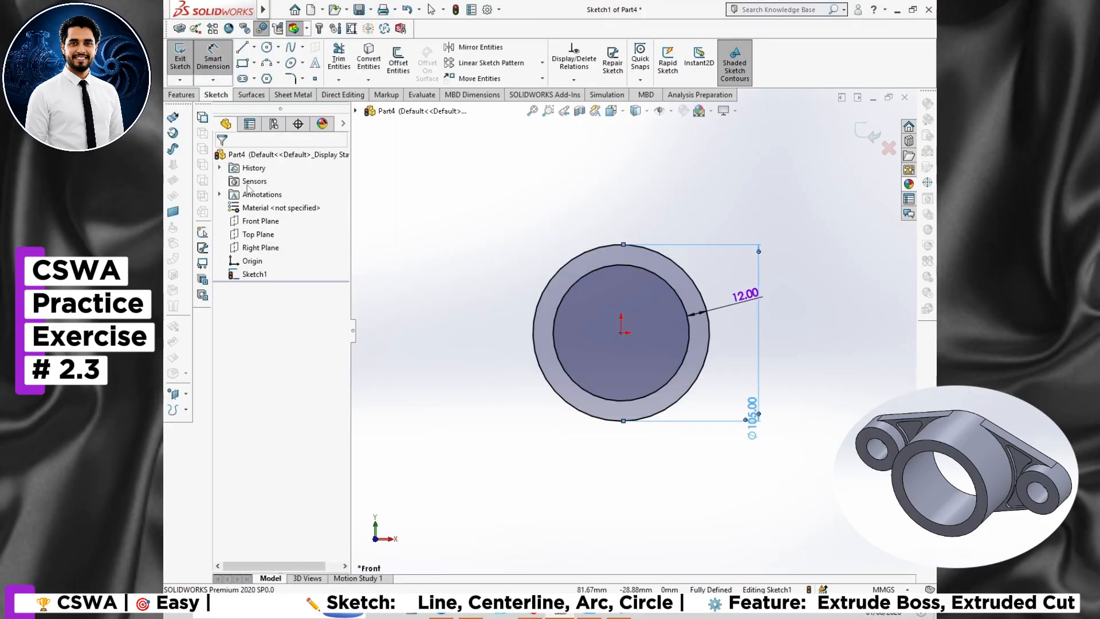
# Step: Check the 2.3 drawing for the cylinder's height in section A-A
pyautogui.scroll(4, 597, 411)
pyautogui.scroll(-1, 597, 412)
pyautogui.click(591, 613)
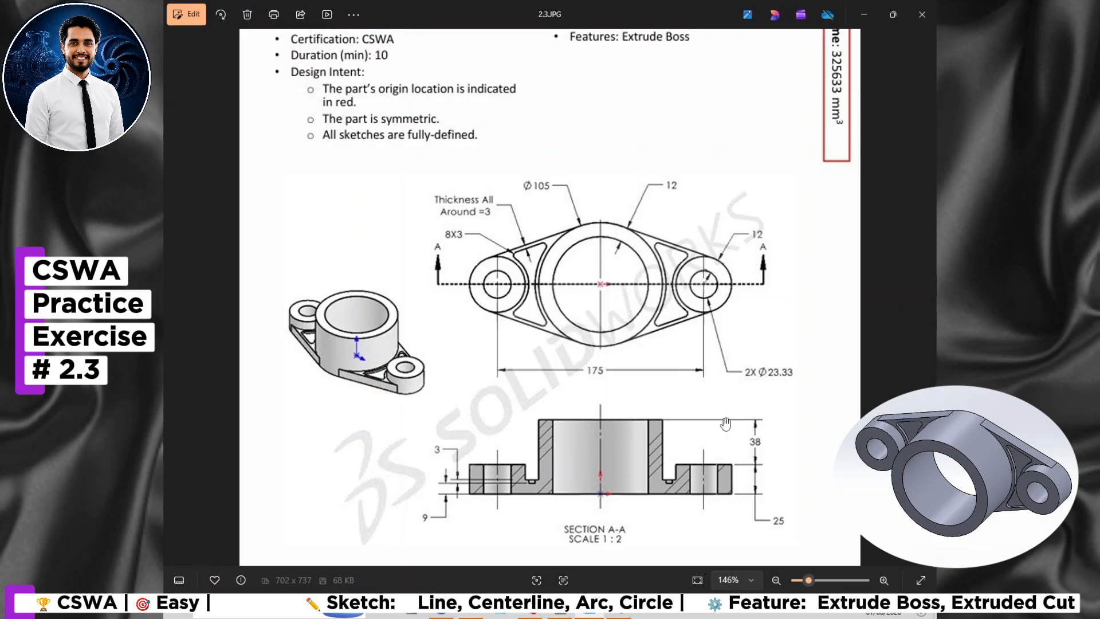
# Step: Extrude the ring sketch to a blind depth of 63 mm
pyautogui.click(589, 612)
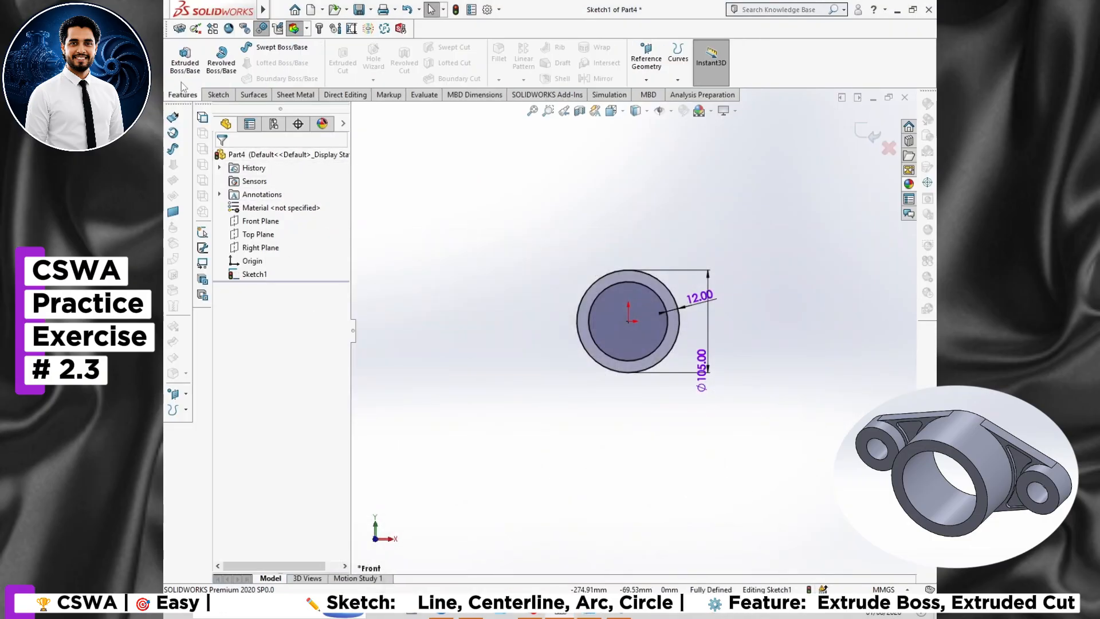
pyautogui.write('63')
pyautogui.press('Return')
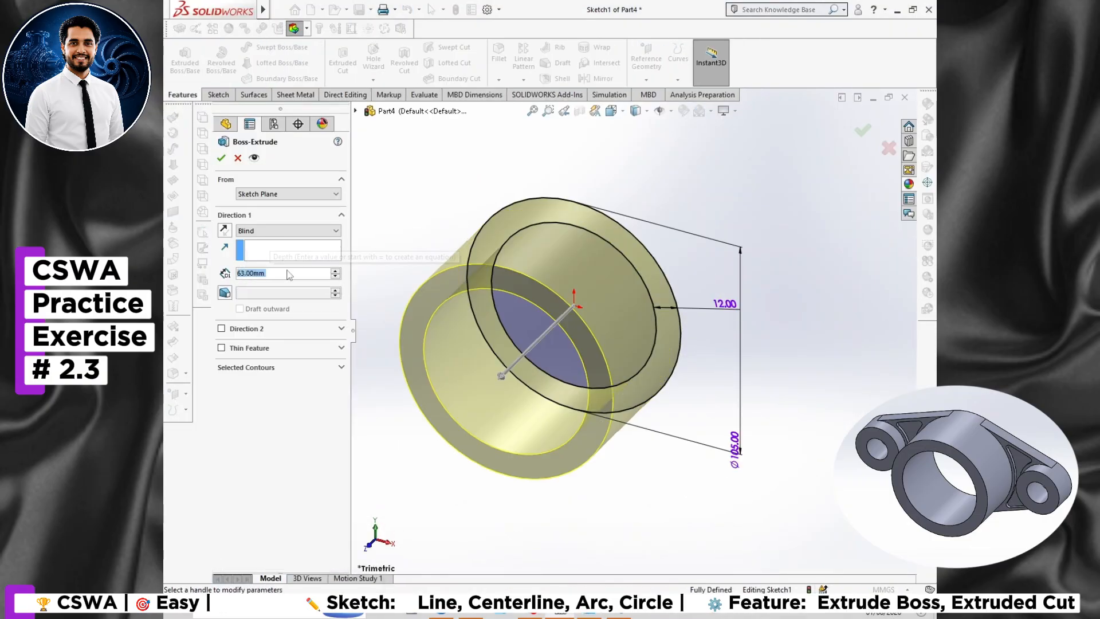
pyautogui.click(225, 161)
# Step: Start a sketch on the ring's back face and draw a circle about 36 mm in diameter beside the ring, level with the origin
pyautogui.click(601, 466)
pyautogui.scroll(3, 516, 460)
pyautogui.moveTo(516, 460); pyautogui.dragTo(512, 441, button='middle')
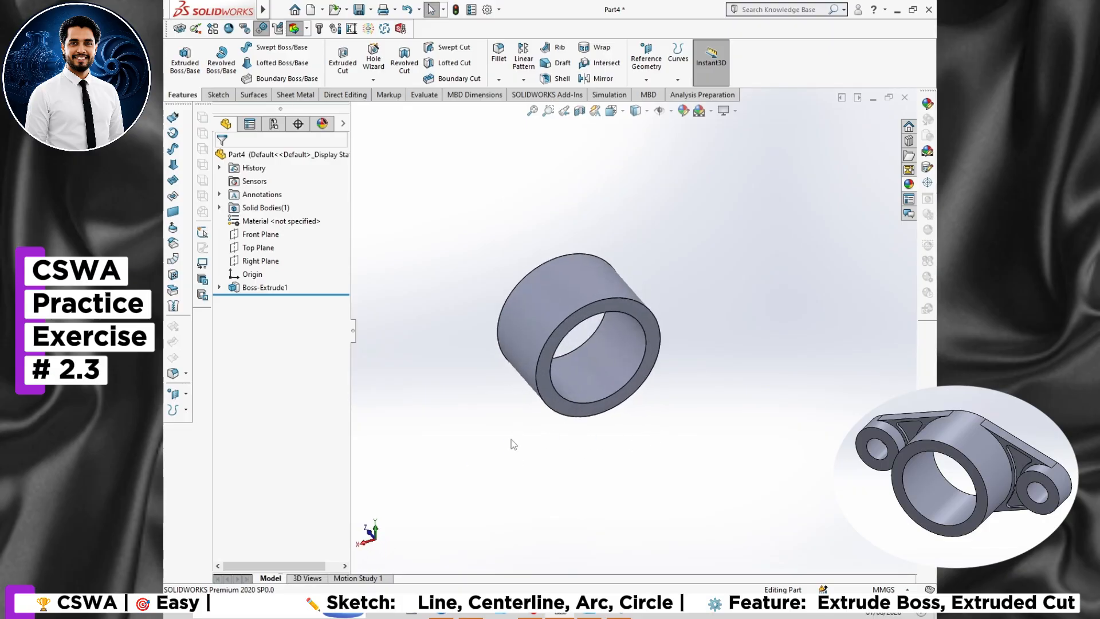
pyautogui.scroll(-4, 551, 419)
pyautogui.rightClick(571, 401)
pyautogui.click(654, 328)
pyautogui.rightClick(638, 500)
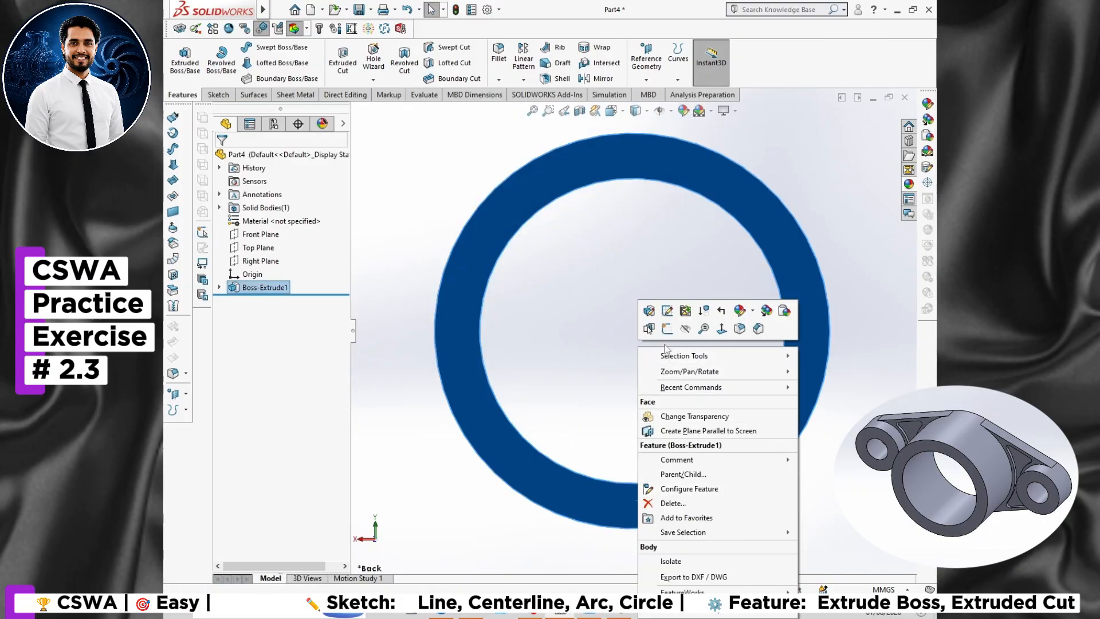
pyautogui.click(665, 328)
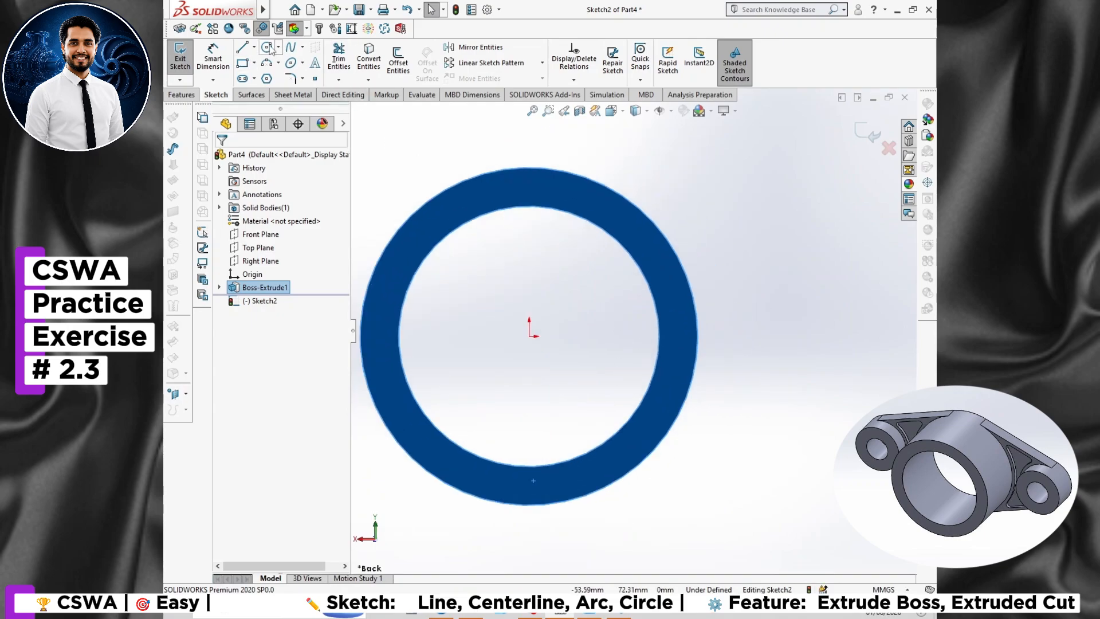
pyautogui.click(268, 48)
pyautogui.click(768, 336)
pyautogui.click(795, 388)
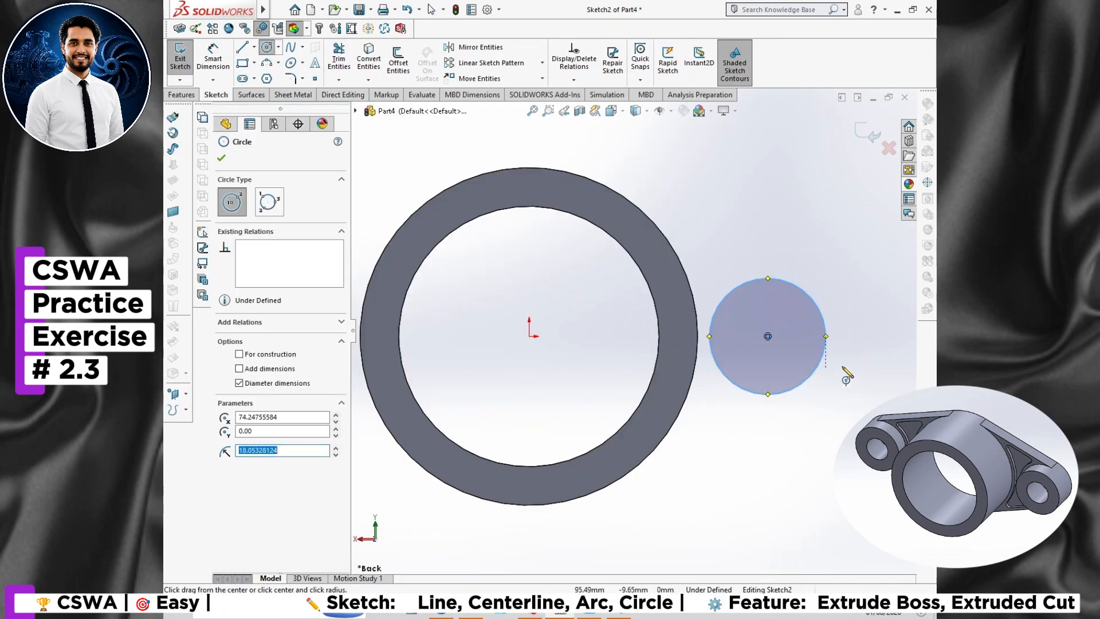
# Step: Dimension the small circle's diameter to 23.33 mm
pyautogui.rightClick(845, 369)
pyautogui.click(878, 349)
pyautogui.click(807, 379)
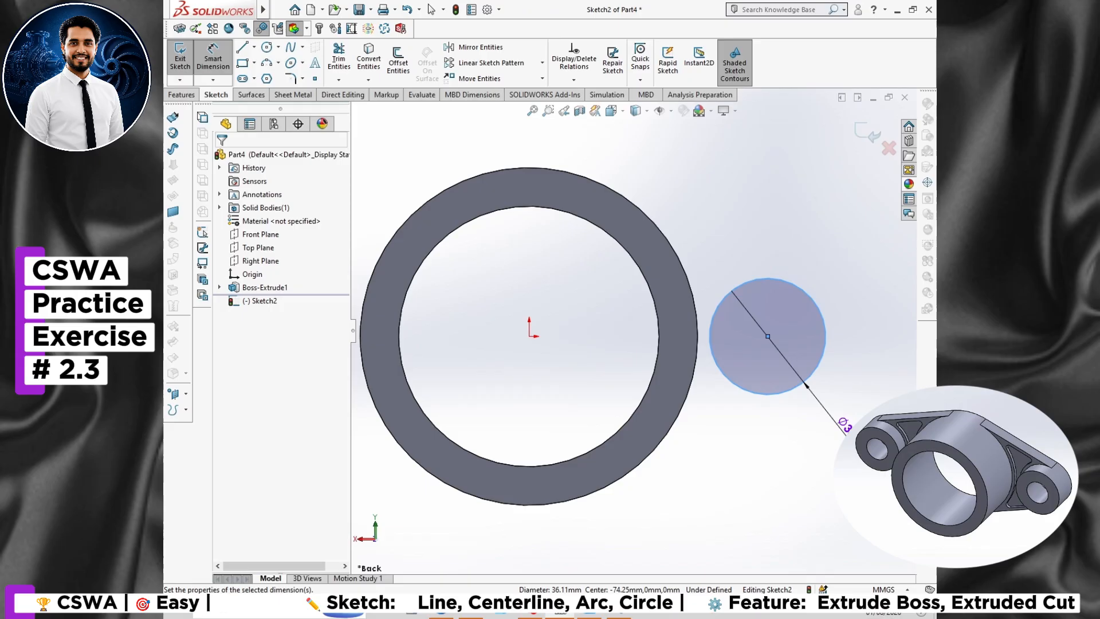
pyautogui.click(831, 415)
pyautogui.write('12')
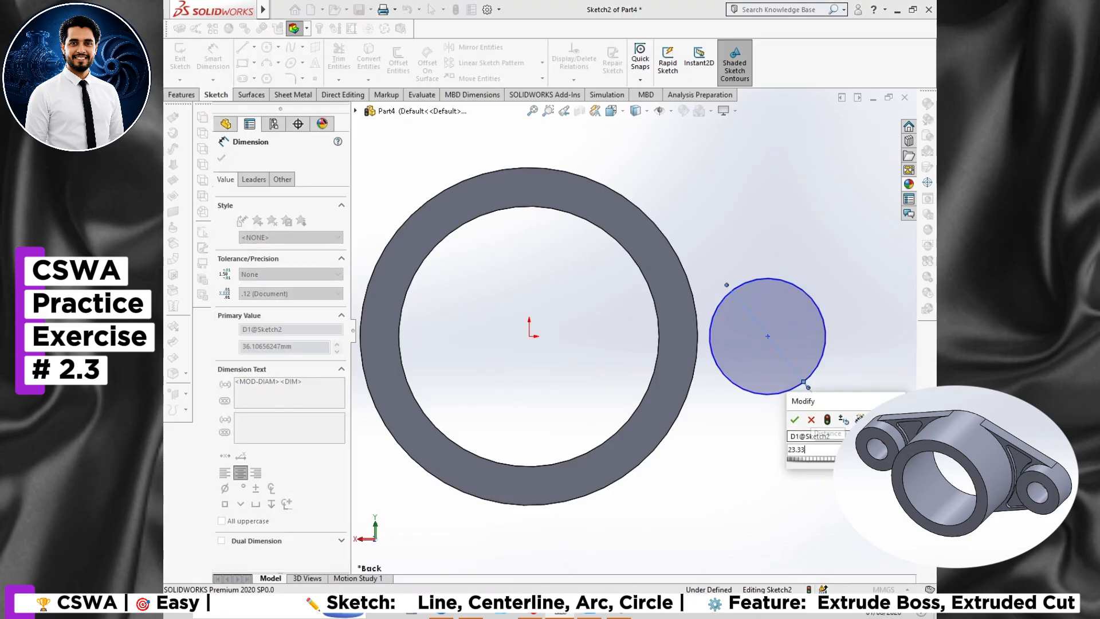
pyautogui.press('Return')
# Step: Dimension the small circle's center 87.5 mm from the origin and align the two points horizontally
pyautogui.click(768, 338)
pyautogui.click(529, 337)
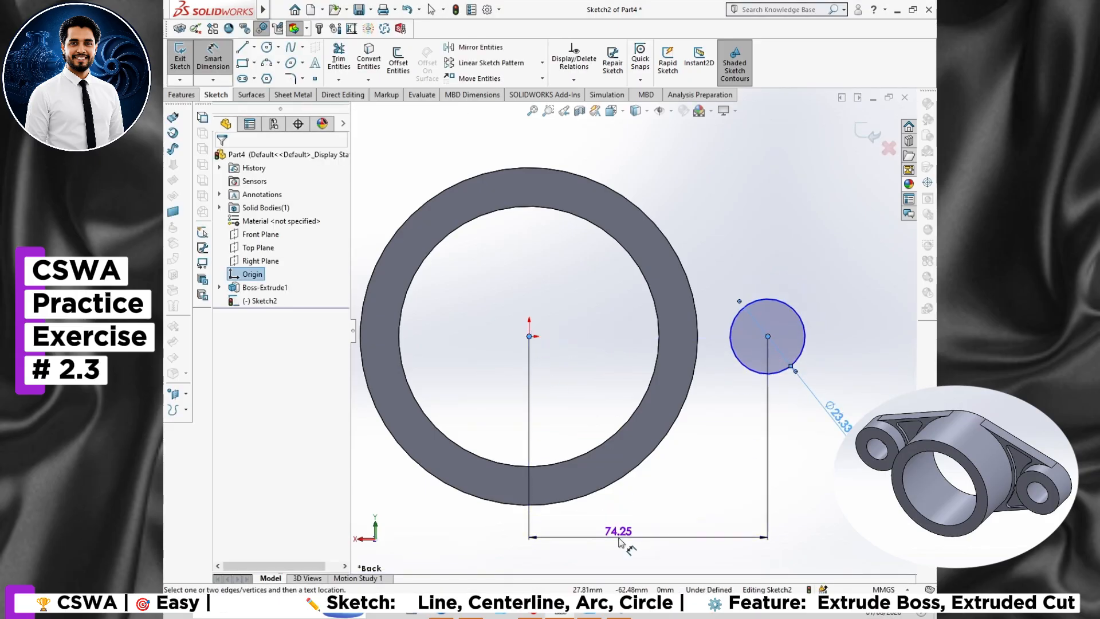
pyautogui.click(618, 538)
pyautogui.write('87.5')
pyautogui.press('Return')
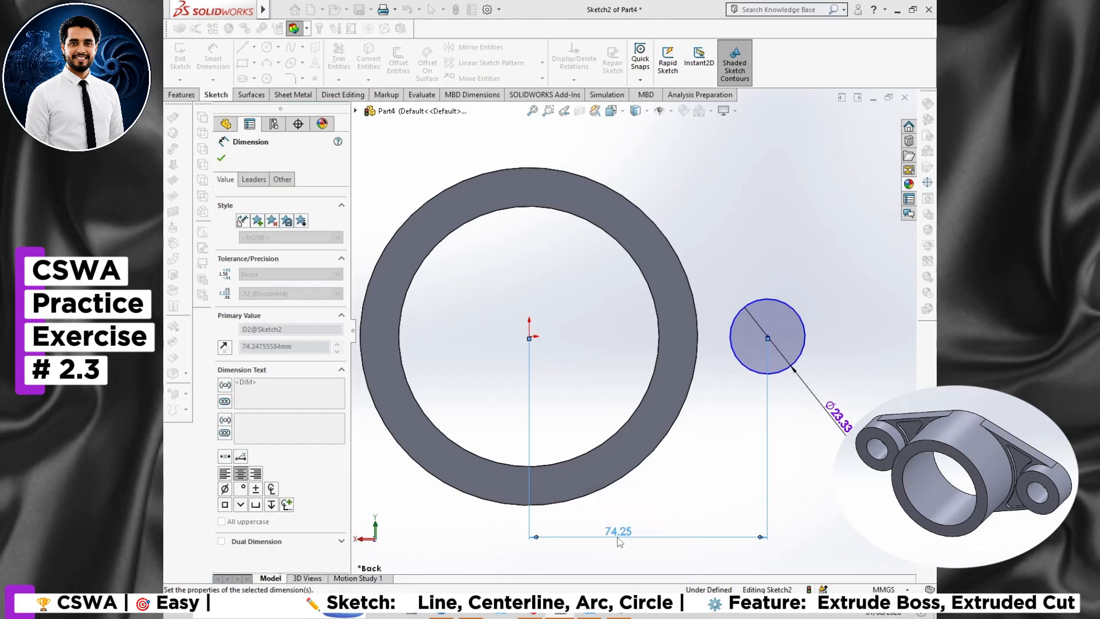
pyautogui.press('Escape')
pyautogui.click(810, 337)
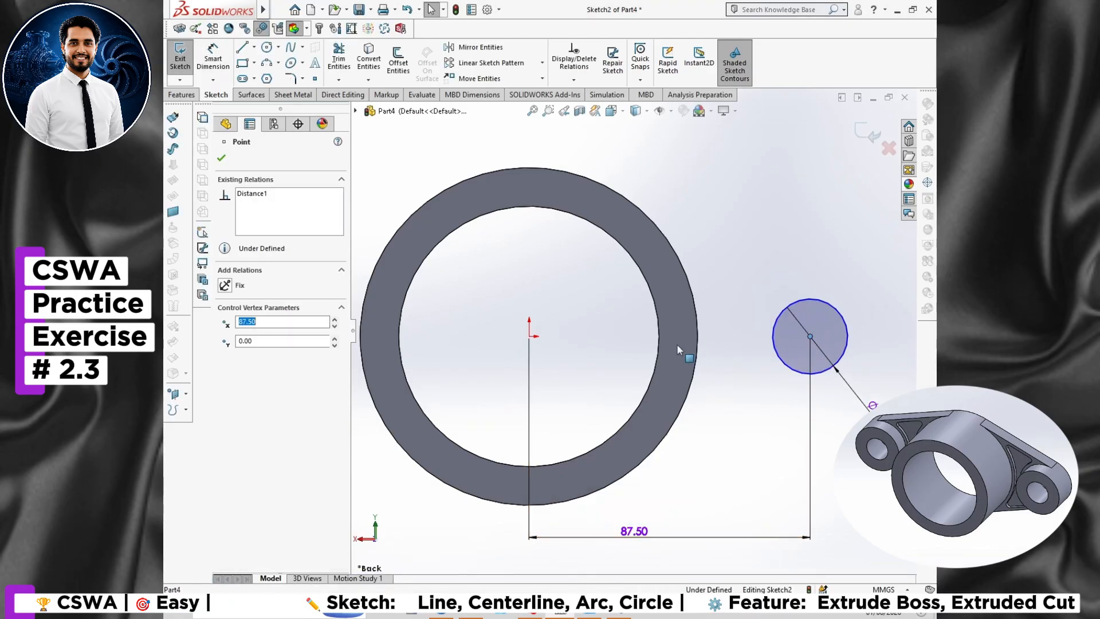
pyautogui.keyDown('ctrl'); pyautogui.click(528, 337); pyautogui.keyUp('ctrl')
pyautogui.click(566, 286)
# Step: Draw a second circle about 56 mm in diameter, concentric with the 23.33 mm circle
pyautogui.scroll(-2, 816, 445)
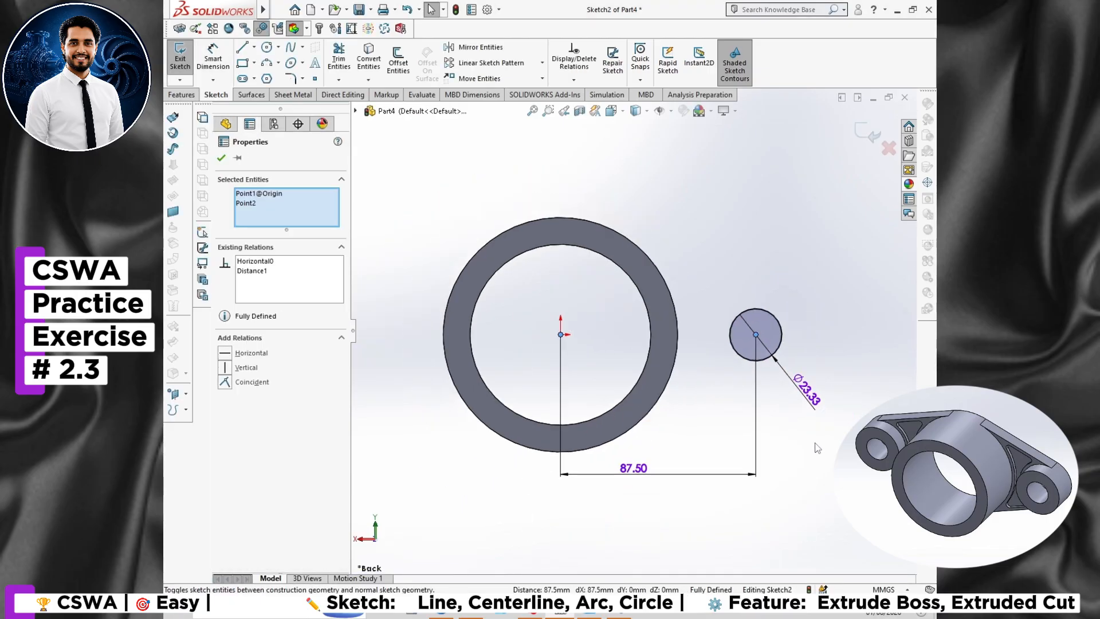
pyautogui.scroll(1, 817, 444)
pyautogui.click(267, 47)
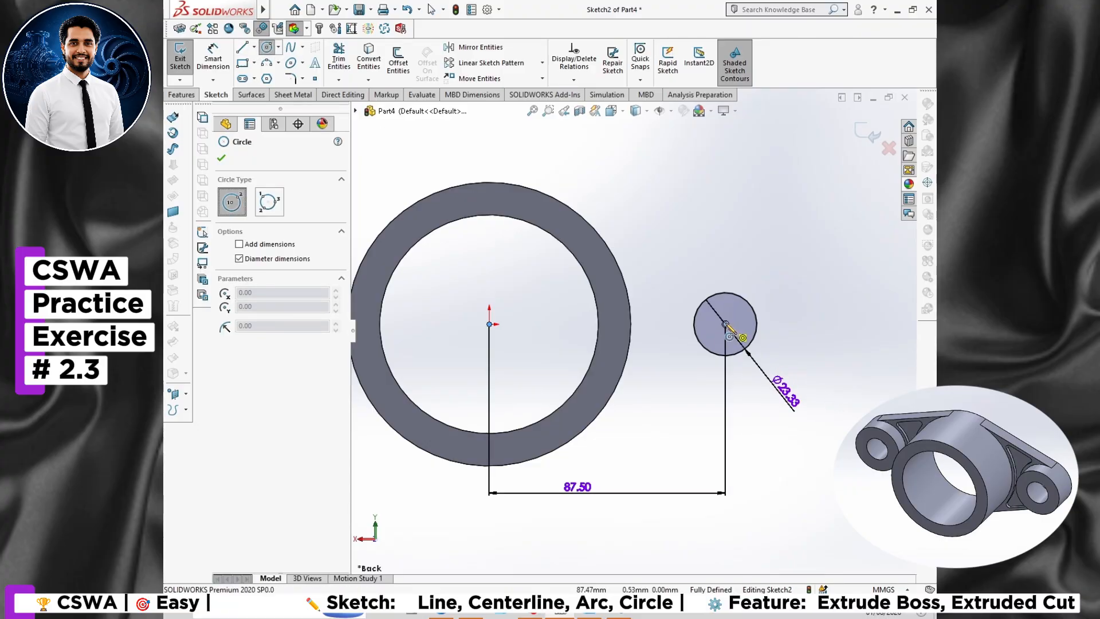
pyautogui.click(726, 325)
pyautogui.click(796, 350)
# Step: Dimension the gap between the two concentric small circles to 12 mm
pyautogui.rightClick(803, 328)
pyautogui.click(887, 308)
pyautogui.click(801, 338)
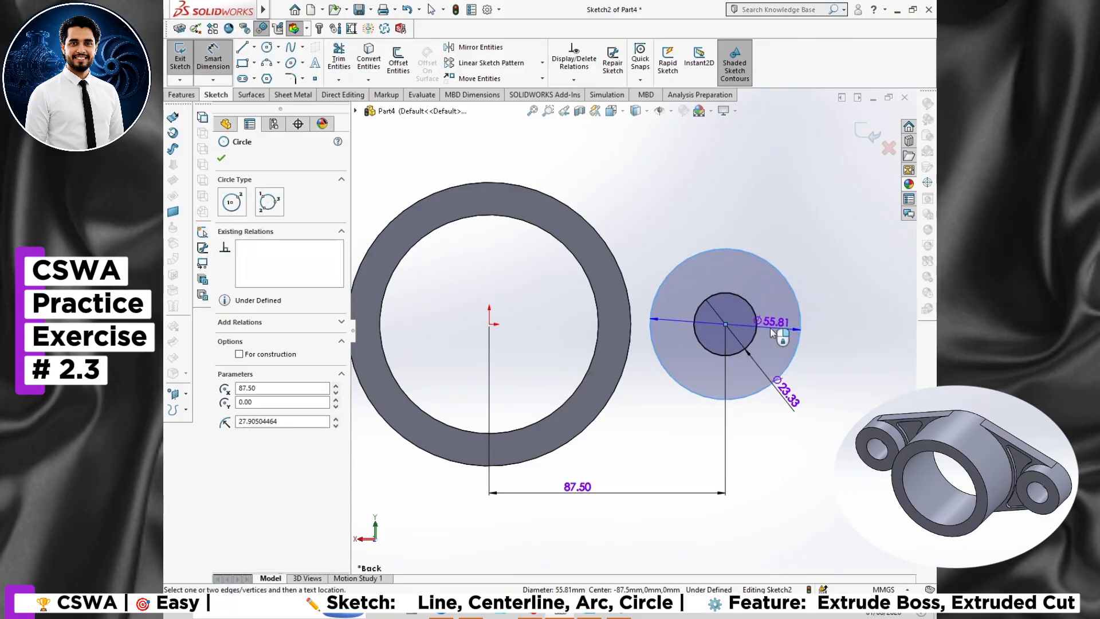
pyautogui.click(757, 329)
pyautogui.click(848, 315)
pyautogui.write('12')
pyautogui.press('Return')
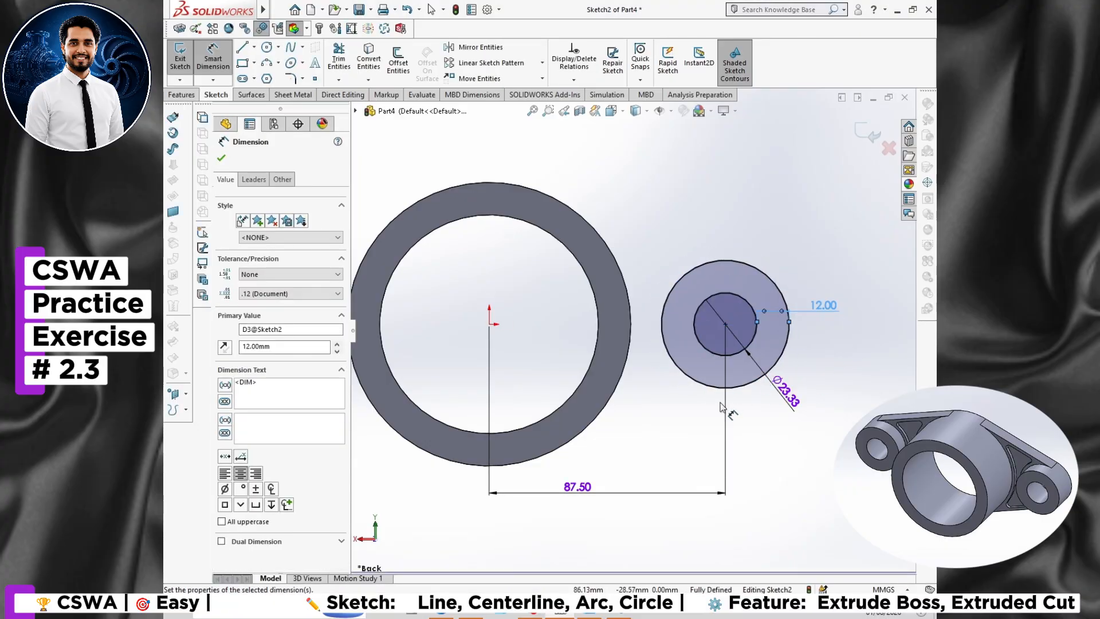
pyautogui.scroll(3, 710, 401)
pyautogui.scroll(-2, 487, 313)
pyautogui.click(222, 159)
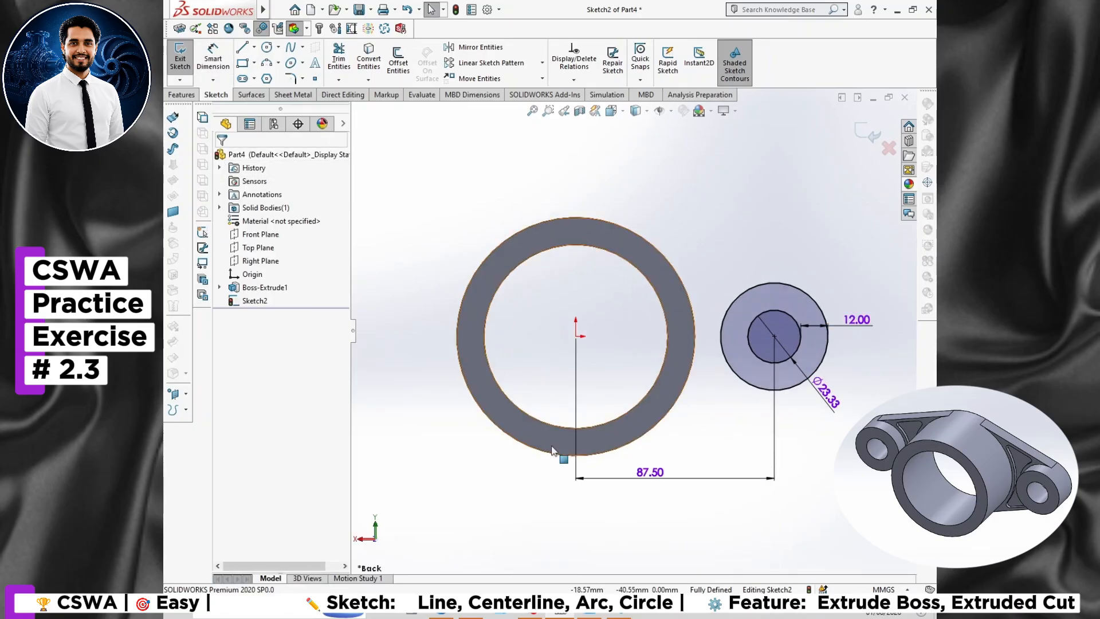
# Step: Convert the ring face's edges into the sketch and draw two slanted lines toward the small circles, about 119 mm above and 100 mm below
pyautogui.click(618, 444)
pyautogui.click(369, 67)
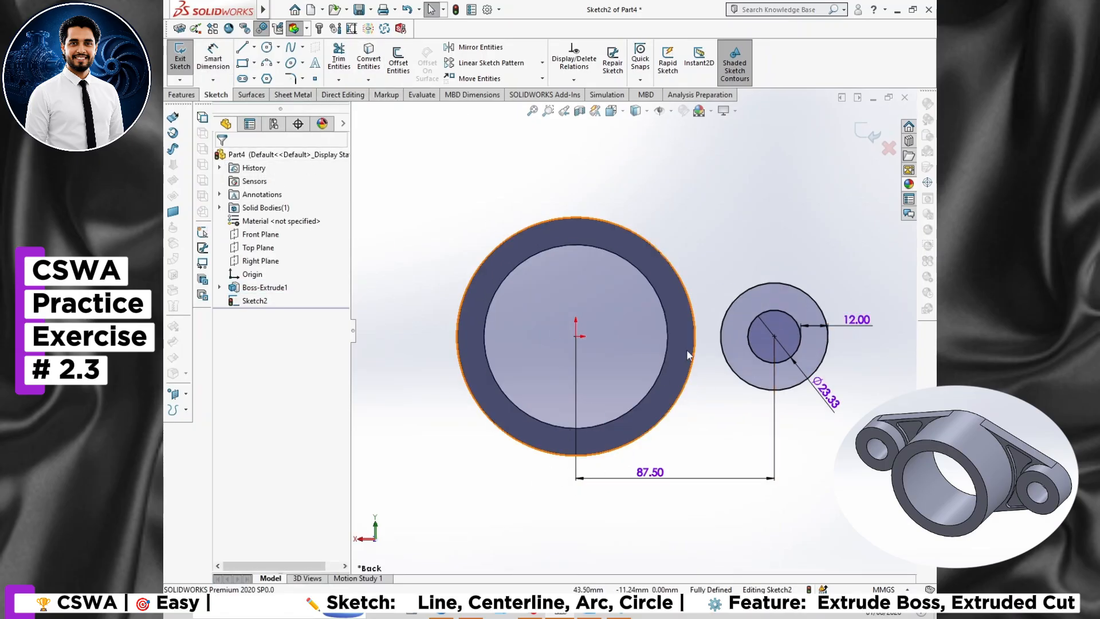
pyautogui.scroll(1, 691, 290)
pyautogui.click(241, 47)
pyautogui.click(517, 189)
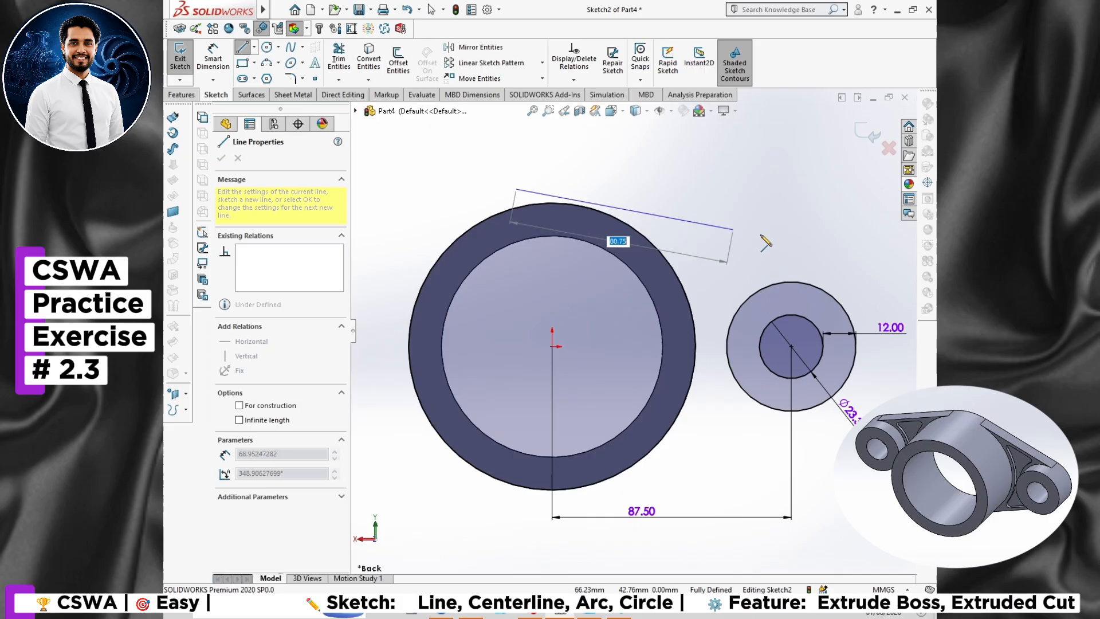
pyautogui.click(828, 281)
pyautogui.press('Escape')
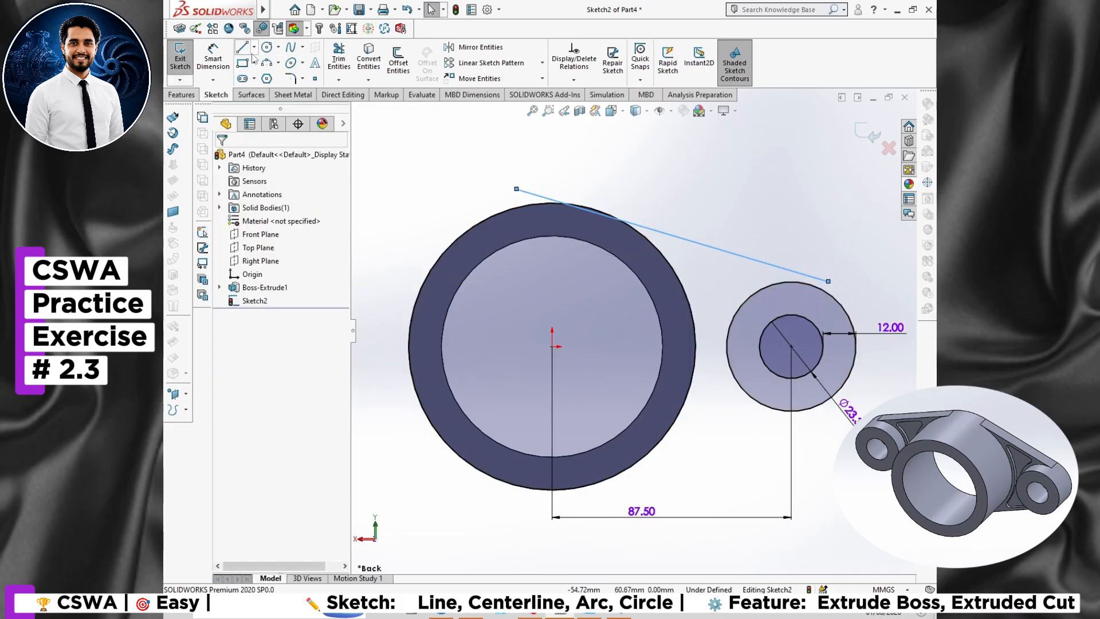
pyautogui.click(242, 47)
pyautogui.click(547, 506)
pyautogui.click(811, 431)
pyautogui.press('Escape')
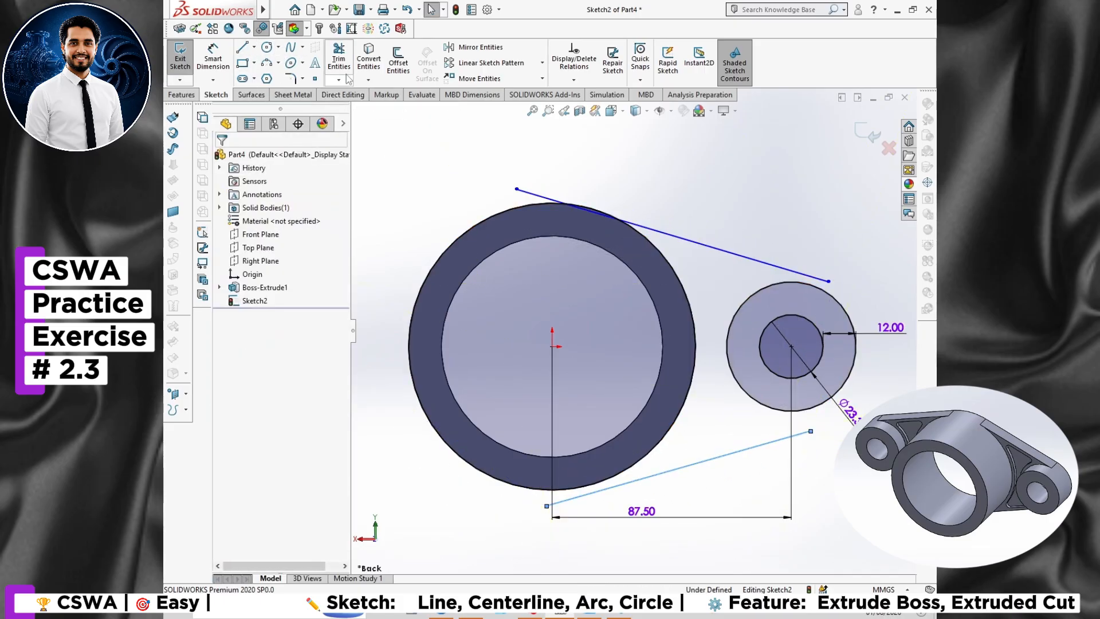
# Step: Make the upper slanted line tangent to the ring's outer circle and to the larger of the small circles
pyautogui.click(715, 251)
pyautogui.keyDown('ctrl'); pyautogui.click(680, 279); pyautogui.keyUp('ctrl')
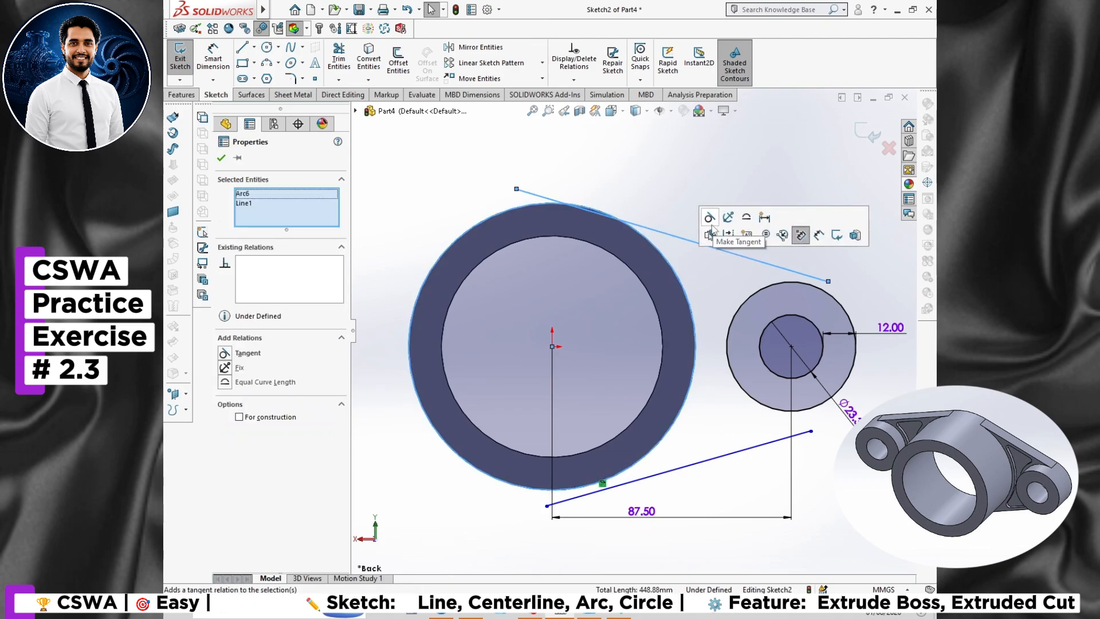
pyautogui.click(712, 219)
pyautogui.click(771, 278)
pyautogui.click(768, 261)
pyautogui.keyDown('ctrl'); pyautogui.click(771, 285); pyautogui.keyUp('ctrl')
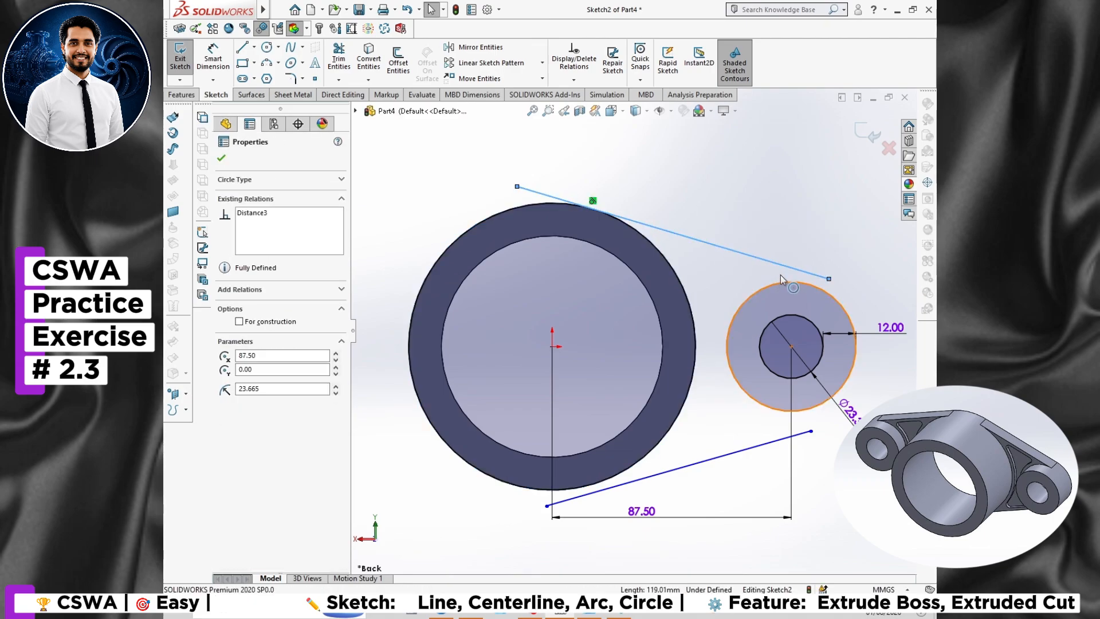
pyautogui.click(802, 225)
# Step: Make the lower slanted line tangent to the larger small circle and to the ring's outer circle
pyautogui.click(783, 412)
pyautogui.click(781, 411)
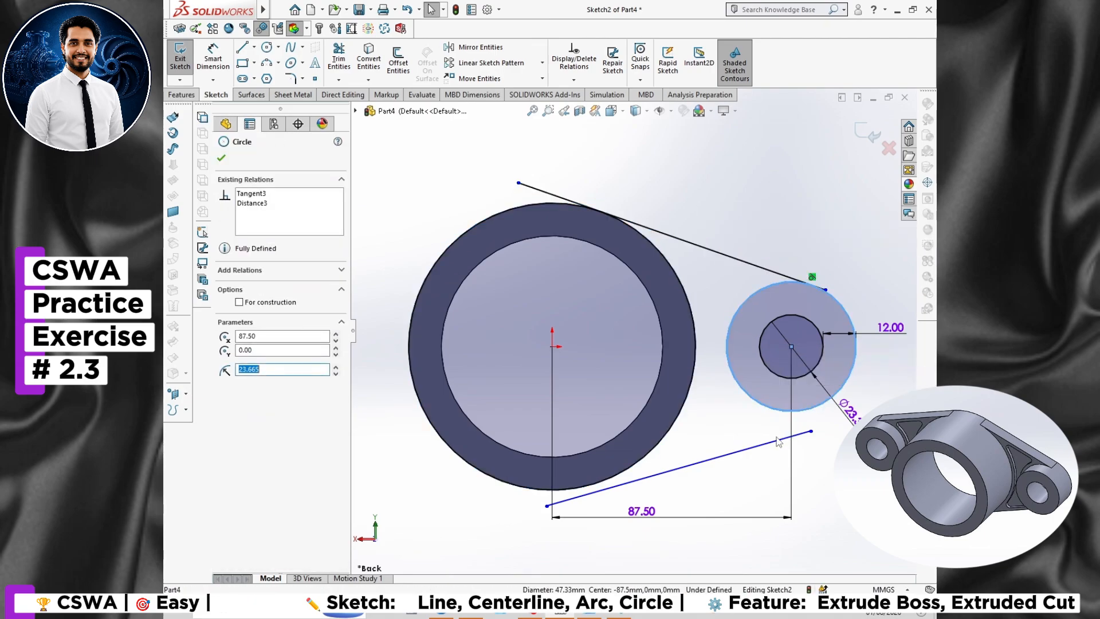
pyautogui.keyDown('ctrl'); pyautogui.click(780, 440); pyautogui.keyUp('ctrl')
pyautogui.click(778, 405)
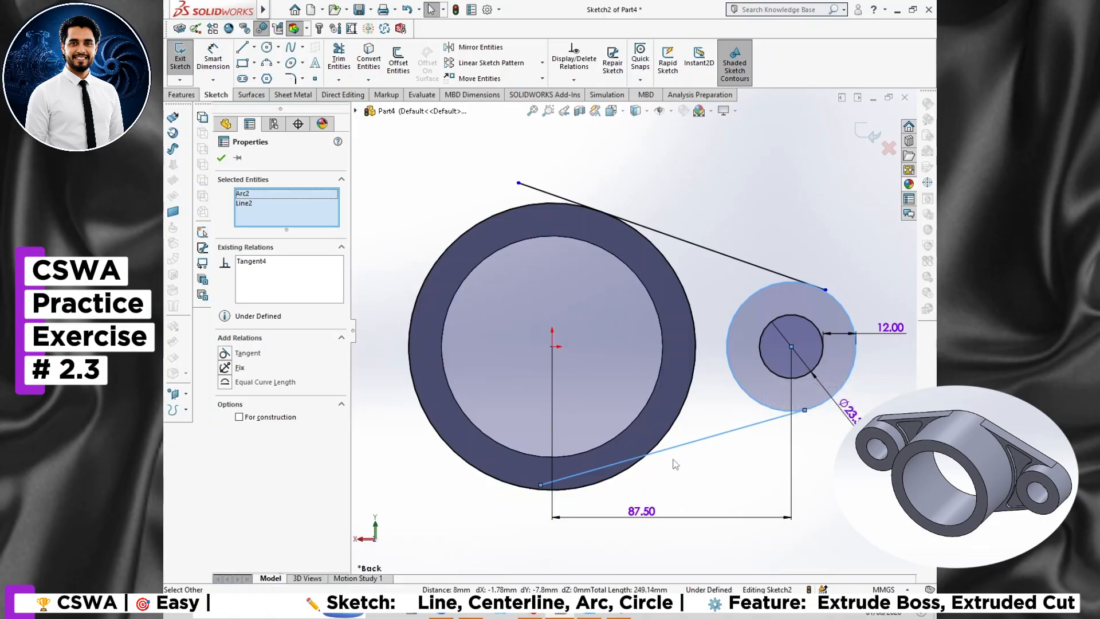
pyautogui.click(668, 443)
pyautogui.keyDown('ctrl'); pyautogui.click(672, 447); pyautogui.keyUp('ctrl')
pyautogui.click(716, 388)
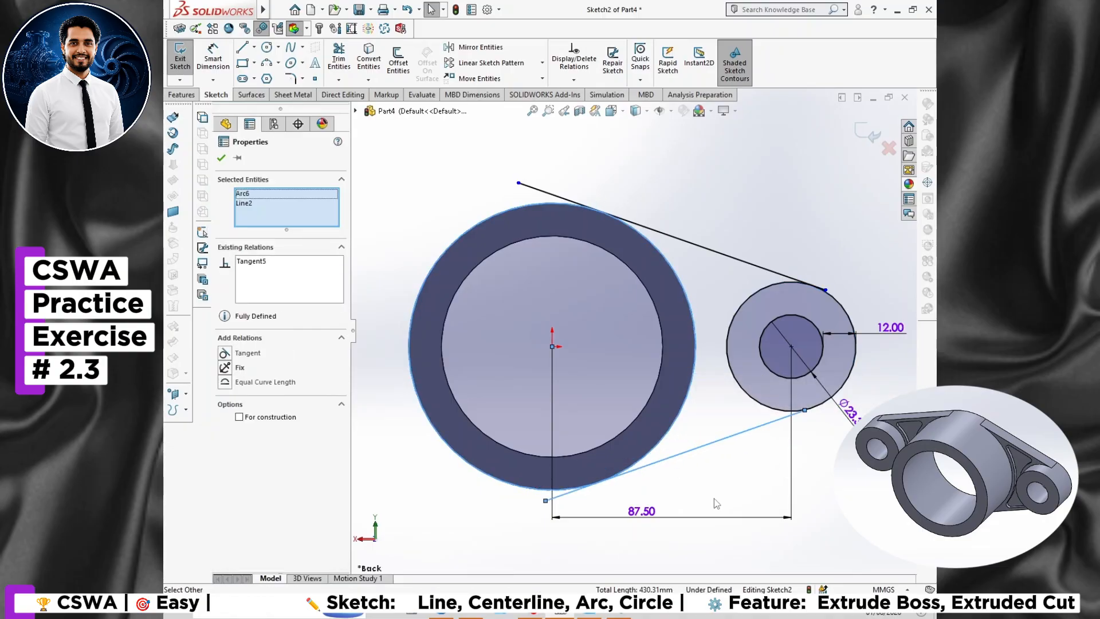
pyautogui.press('Escape')
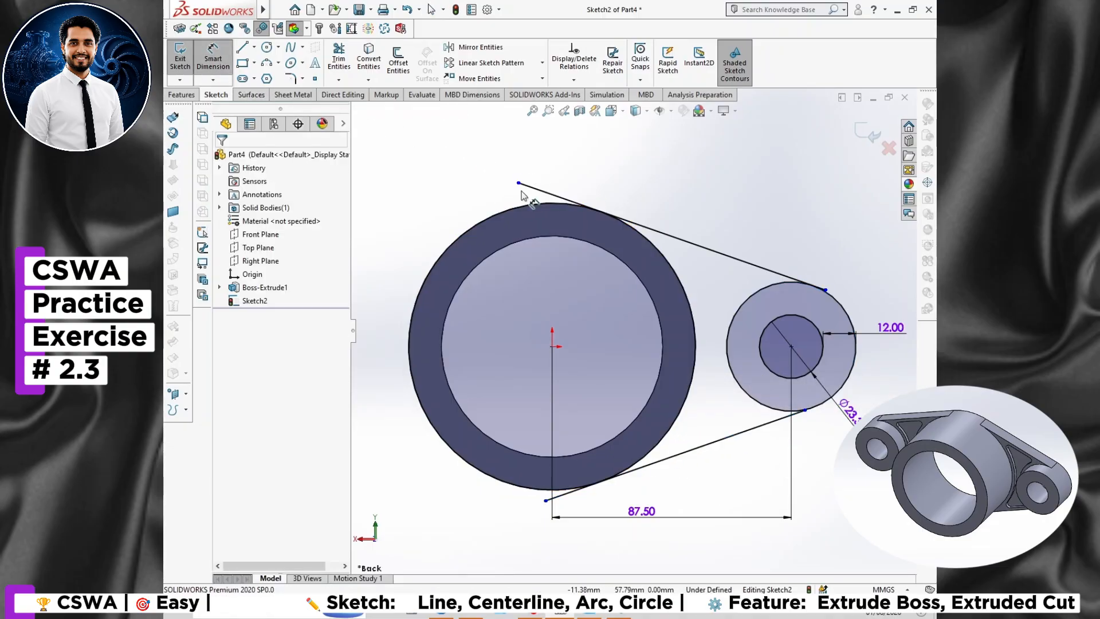
# Step: Trim the upper tangent line's excess beyond its tangent point on the ring
pyautogui.click(338, 57)
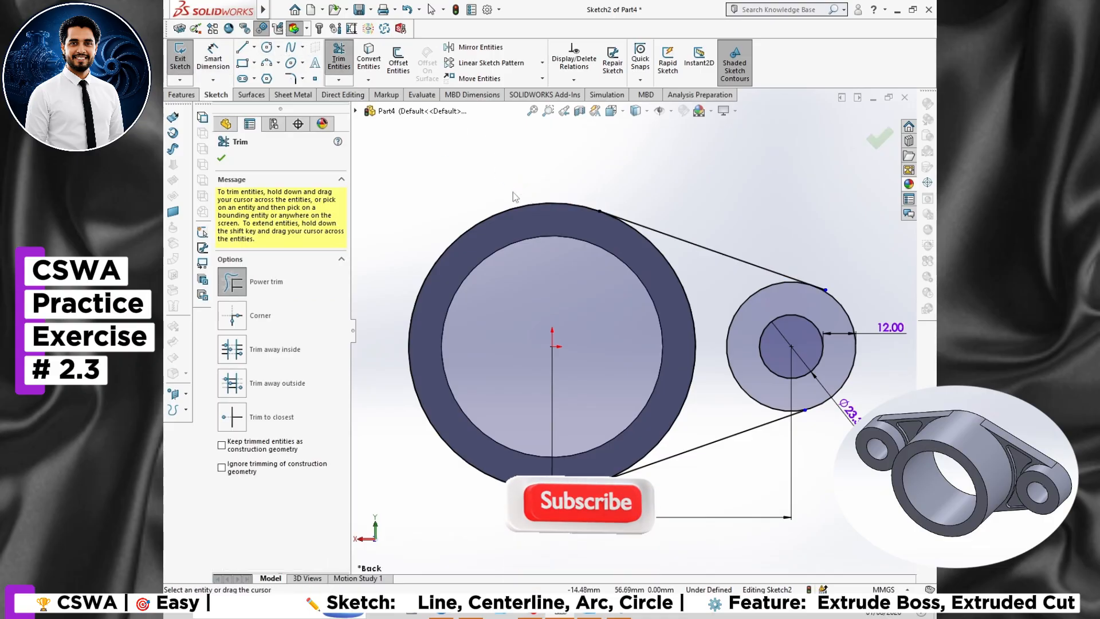
pyautogui.scroll(-3, 622, 225)
pyautogui.moveTo(622, 225); pyautogui.dragTo(693, 238)
pyautogui.press('Escape')
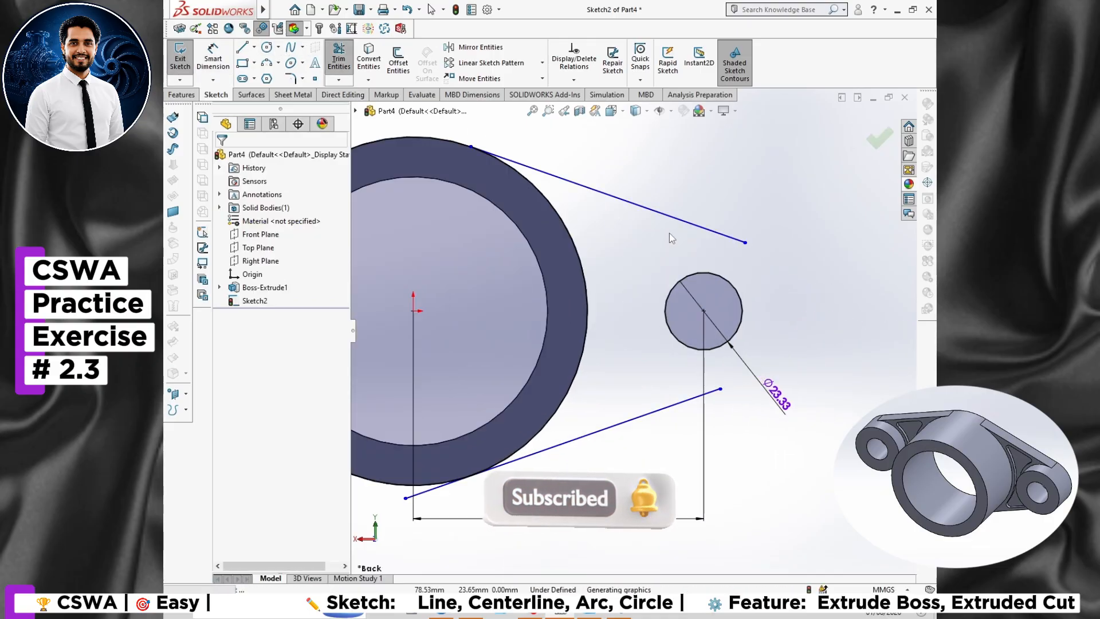
pyautogui.hotkey('ctrl', 'z')
# Step: Trim the upper tangent line's excess beyond its tangent point on the lug's outer circle
pyautogui.scroll(-2, 716, 416)
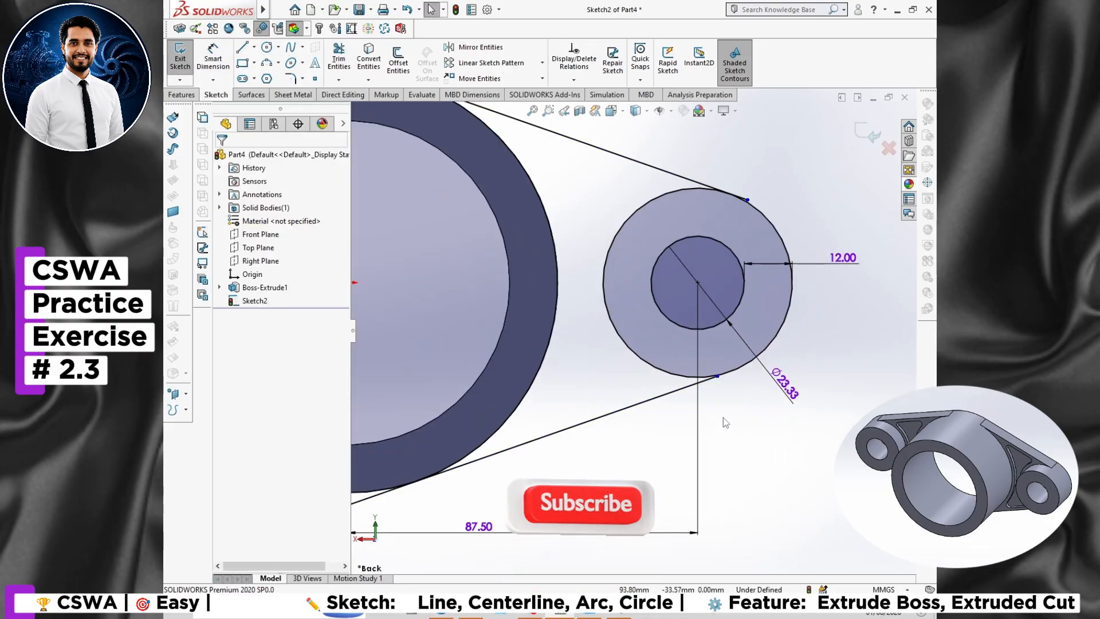
pyautogui.click(693, 385)
pyautogui.scroll(-5, 768, 149)
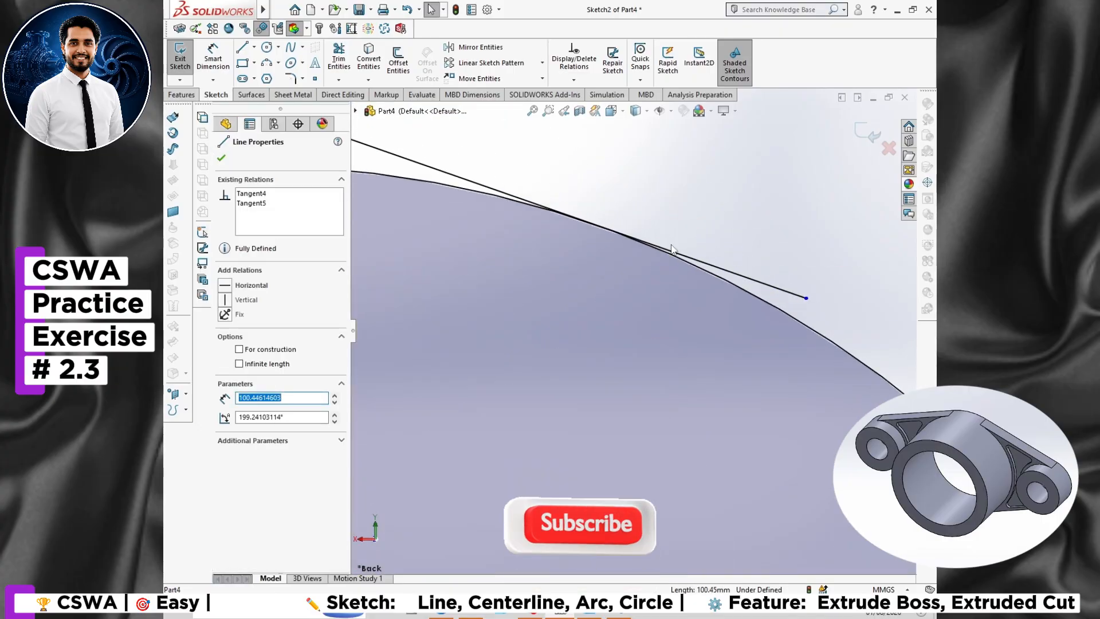
pyautogui.press('t')
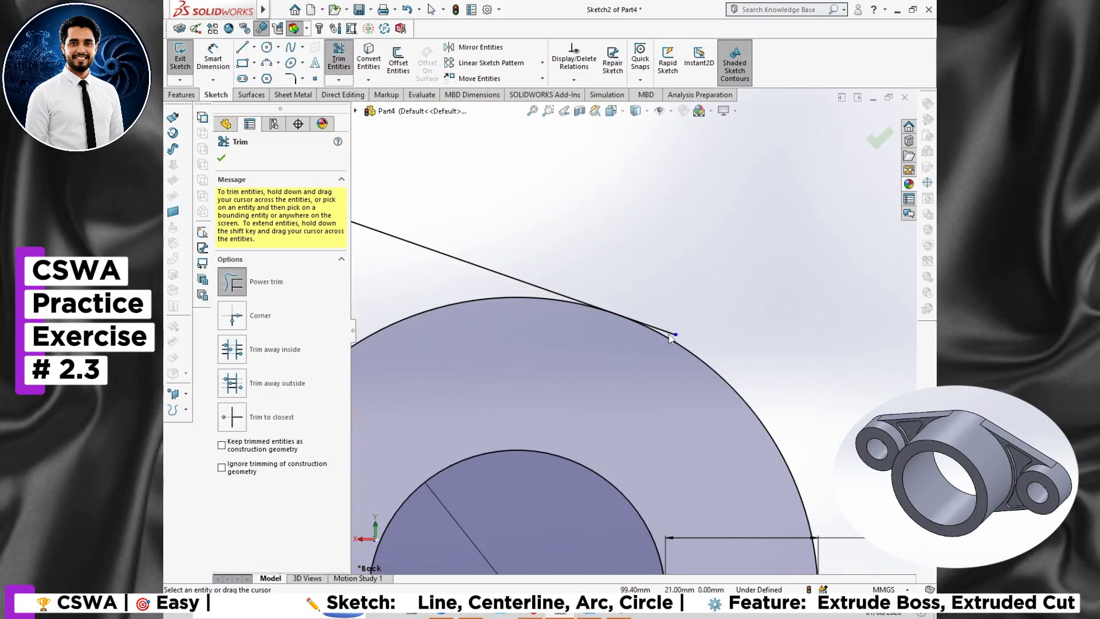
pyautogui.scroll(5, 649, 404)
pyautogui.scroll(-6, 625, 382)
pyautogui.press('Escape')
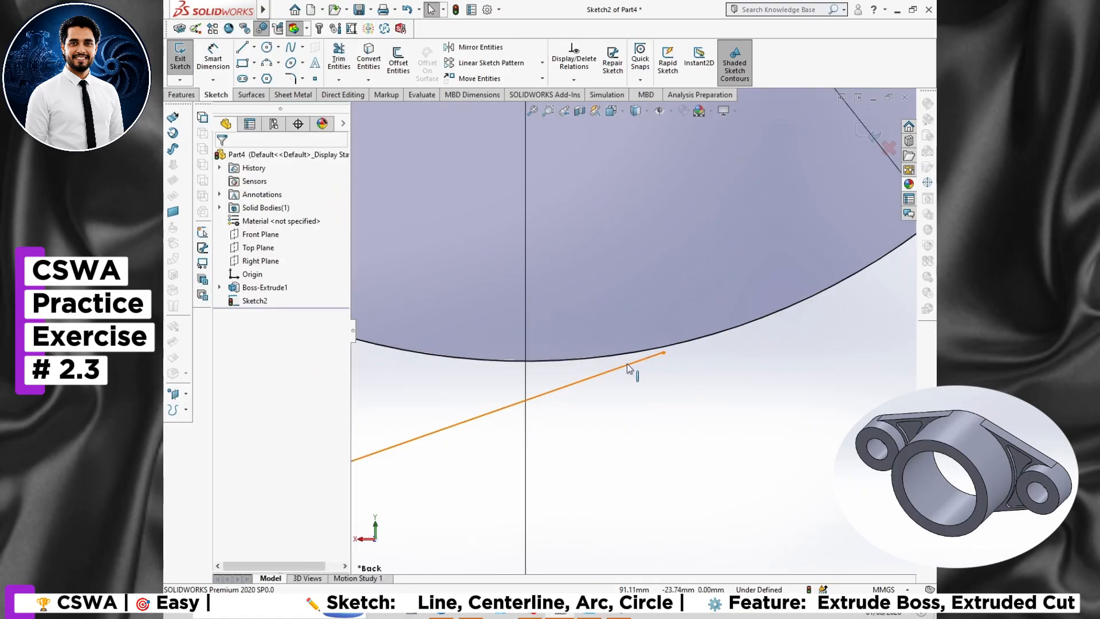
# Step: Extend the lower tangent line to its tangent point on the lug's outer circle
pyautogui.click(627, 364)
pyautogui.click(338, 80)
pyautogui.click(367, 105)
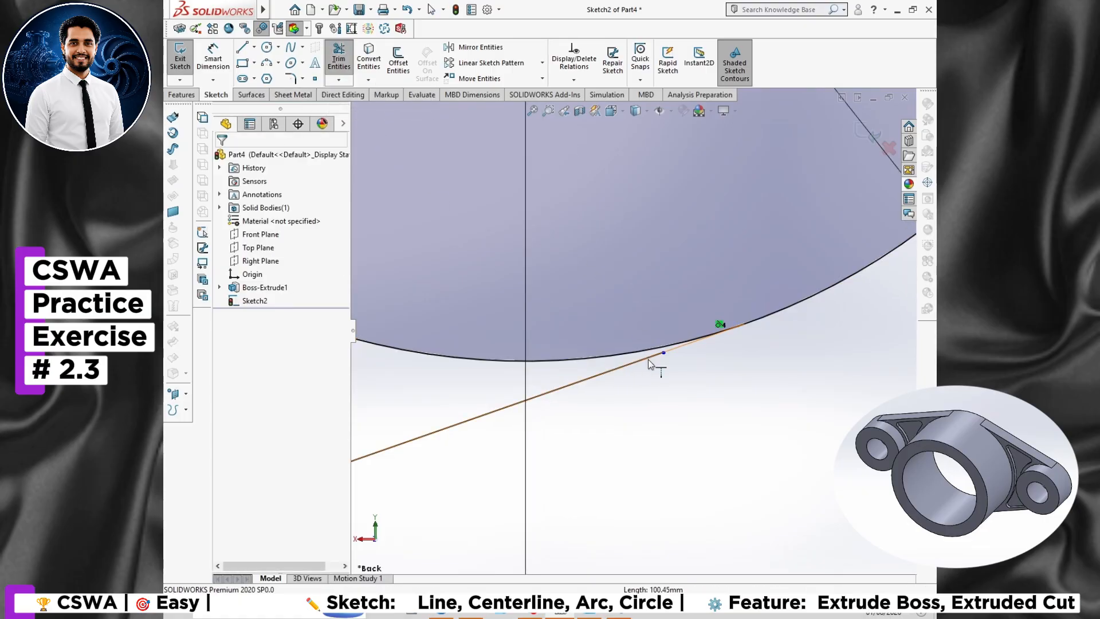
# Step: Trim the lug circle's inner arc between the tangent lines and the lower line's excess beyond the ring
pyautogui.scroll(3, 658, 379)
pyautogui.press('t')
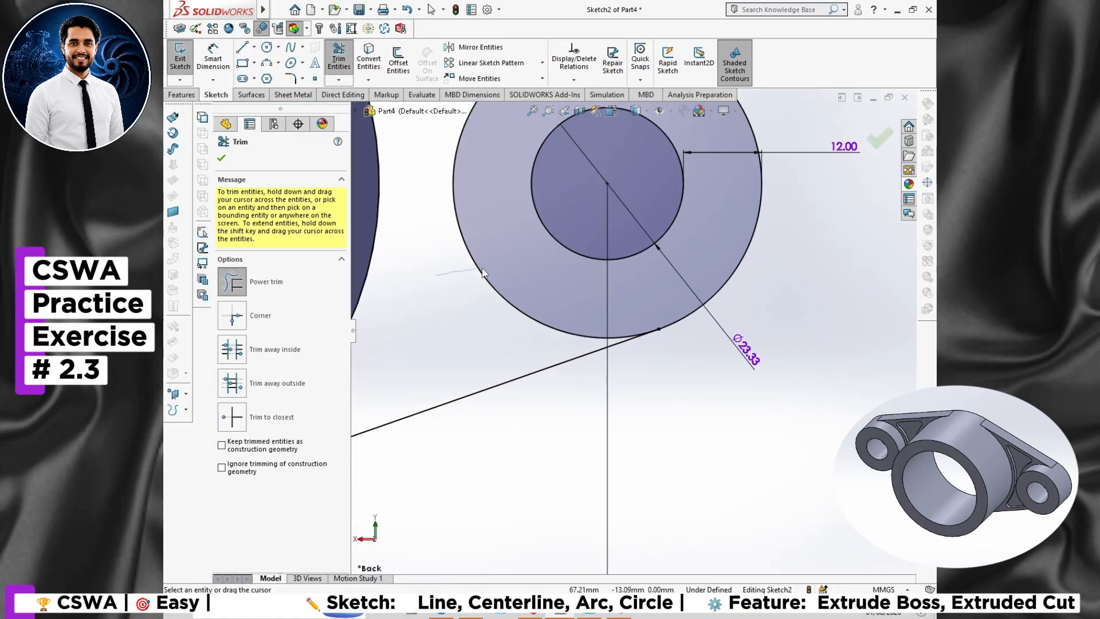
pyautogui.scroll(5, 483, 274)
pyautogui.scroll(-6, 682, 381)
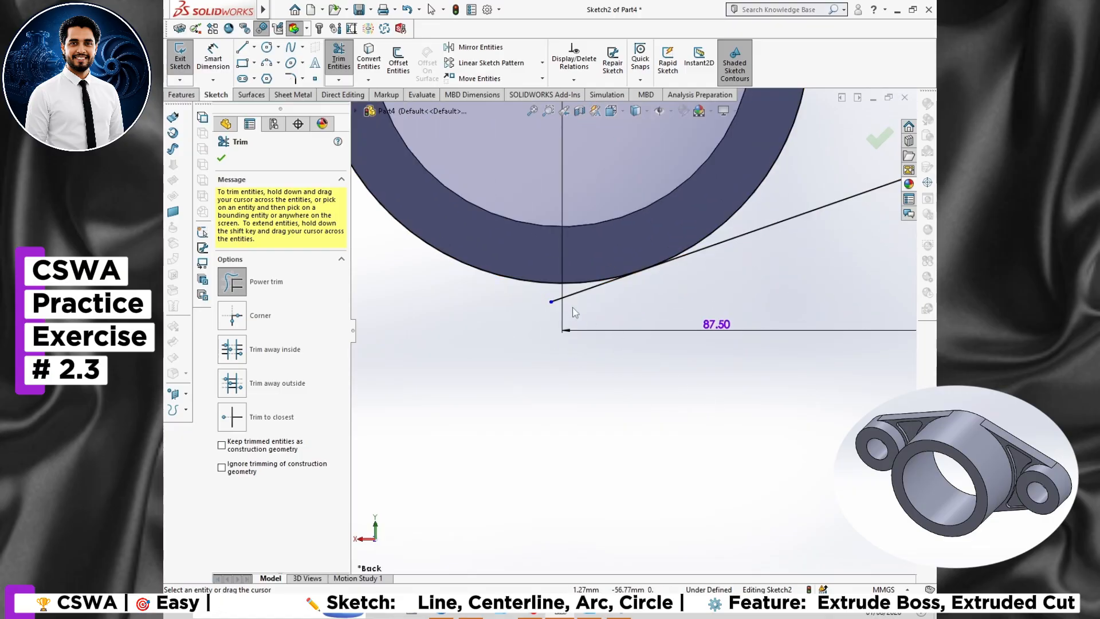
pyautogui.scroll(5, 560, 295)
pyautogui.scroll(-2, 603, 369)
# Step: Draw a vertical centerline from the origin up past the ring
pyautogui.click(254, 47)
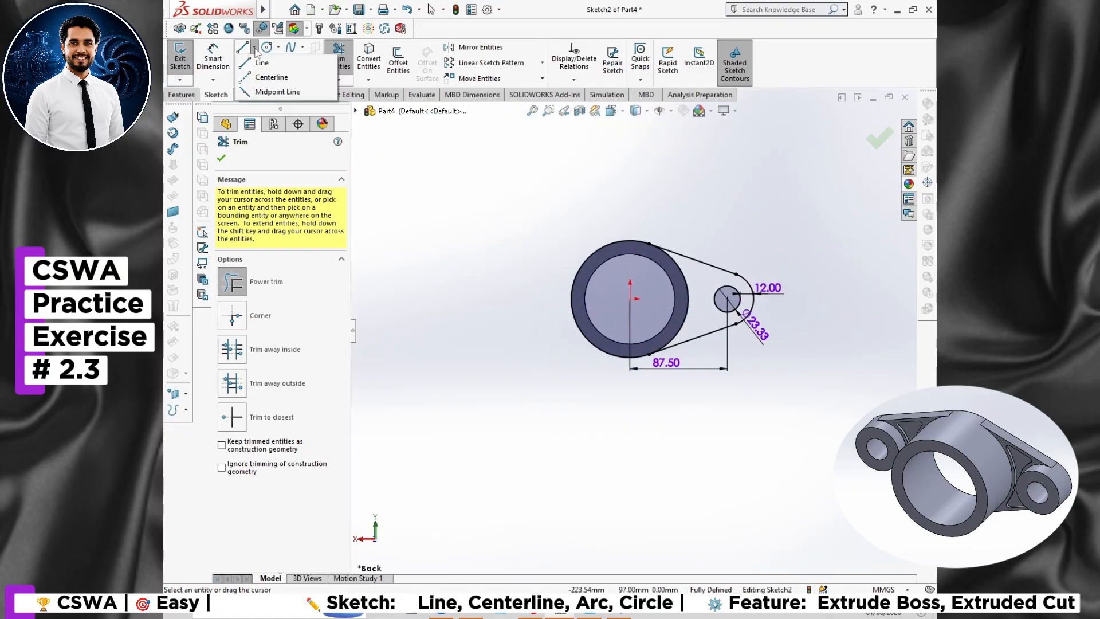
pyautogui.click(269, 77)
pyautogui.click(631, 299)
pyautogui.doubleClick(630, 193)
pyautogui.press('Escape')
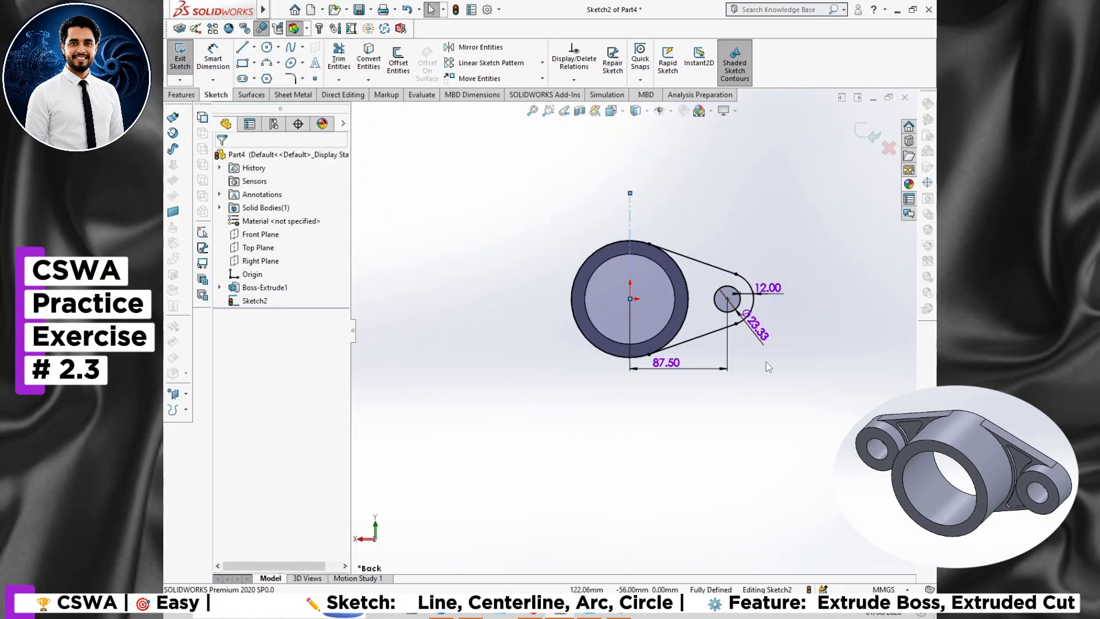
# Step: Mirror the two tangent lines, the lug arc and the 23.33 mm hole circle about the vertical centerline
pyautogui.moveTo(766, 361); pyautogui.dragTo(694, 240)
pyautogui.click(480, 47)
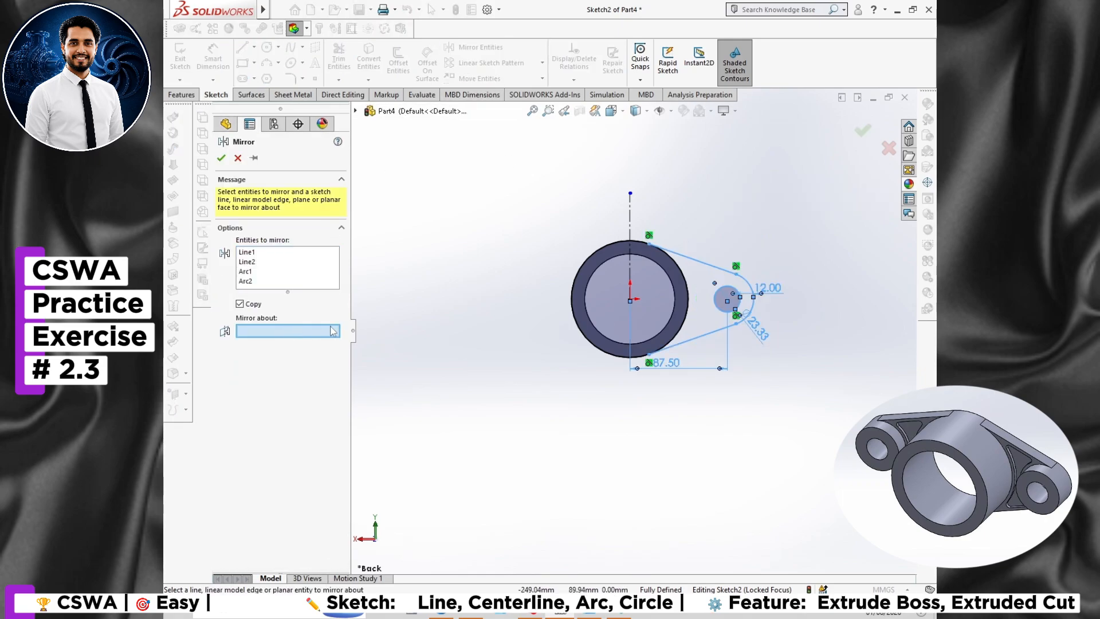
pyautogui.click(633, 280)
pyautogui.click(221, 159)
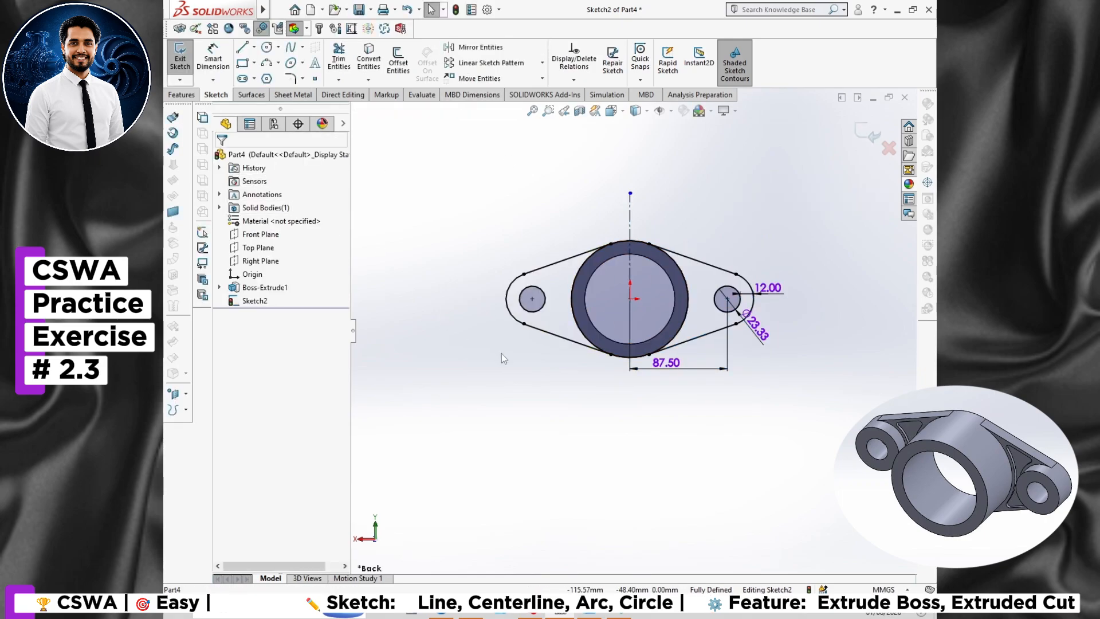
pyautogui.scroll(1, 611, 383)
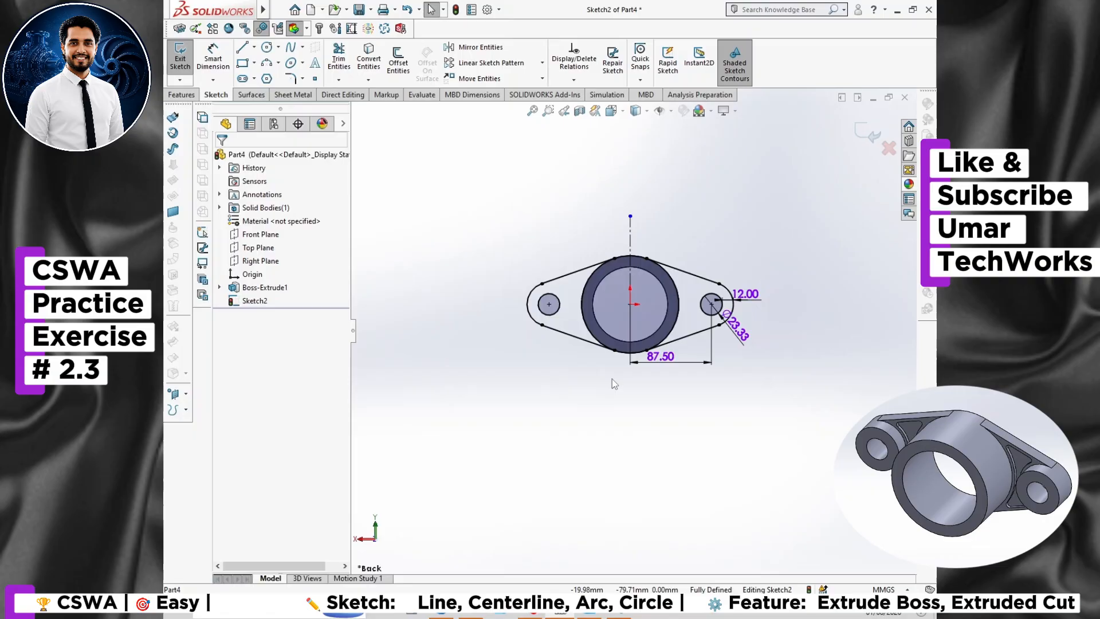